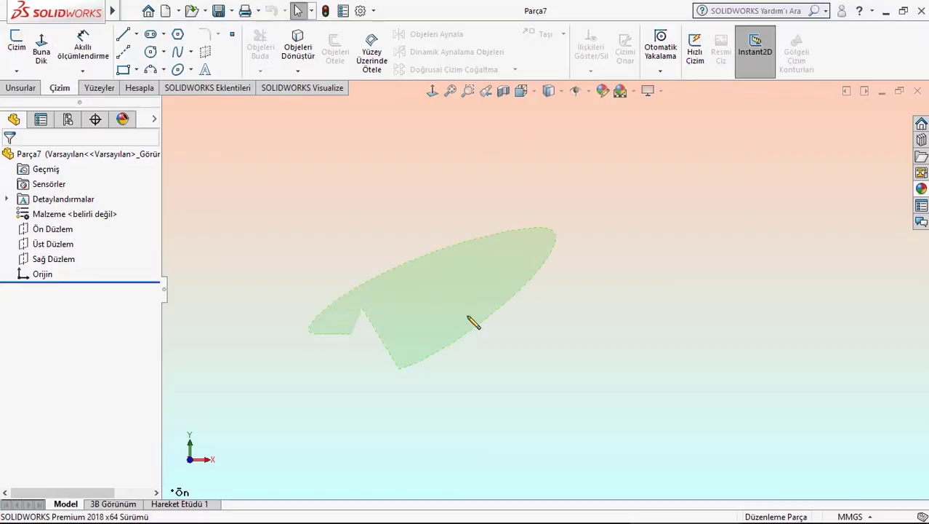
# Step: Undo the sketch started on the right plane and begin a new sketch on Ön Düzlem
pyautogui.click(36, 259)
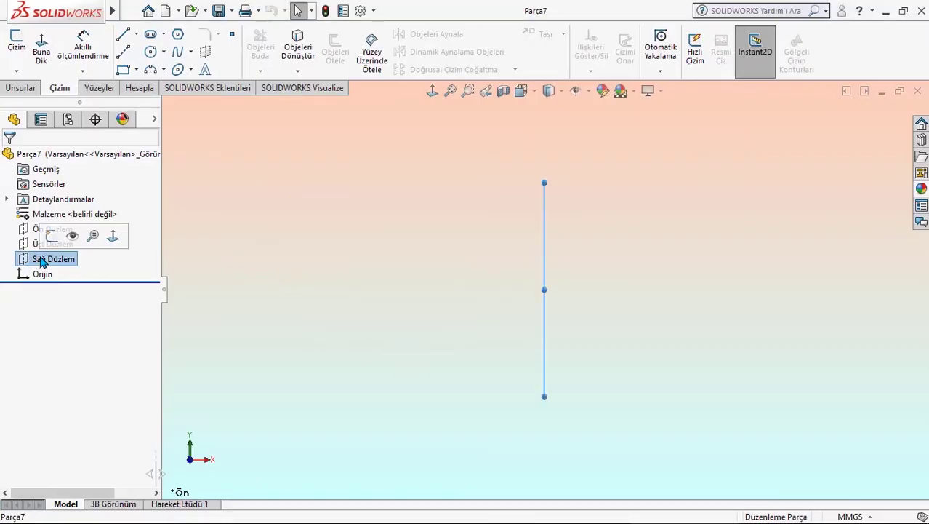
pyautogui.click(51, 233)
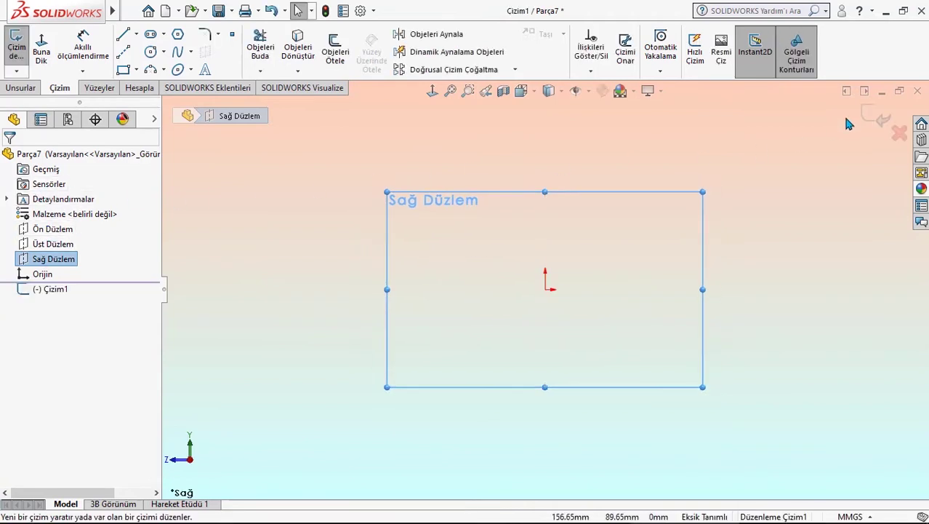
pyautogui.hotkey('ctrl', 'z')
pyautogui.click(64, 229)
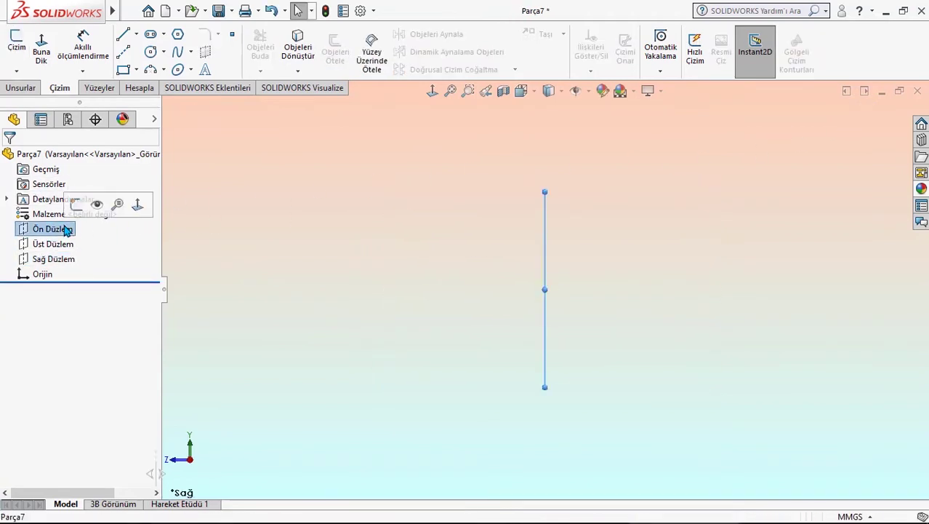
pyautogui.click(75, 204)
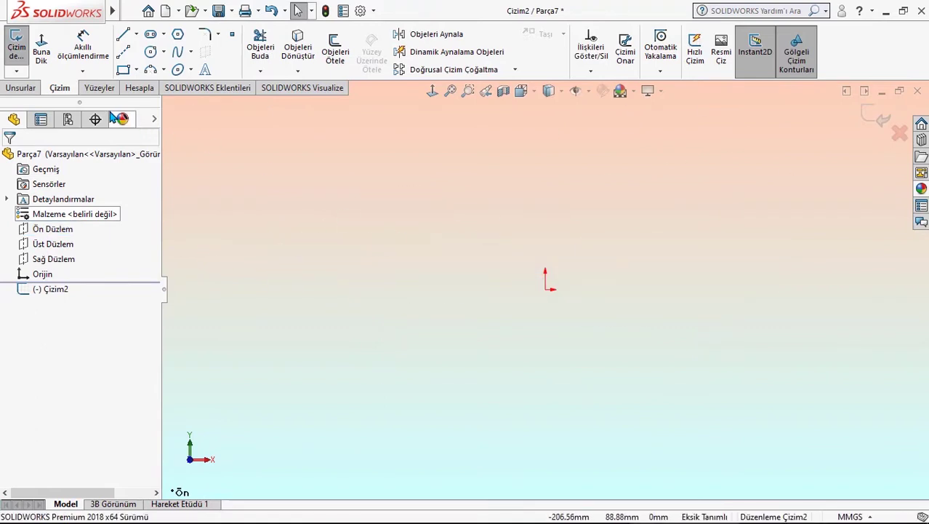
# Step: Draw a construction rectangle about 216 mm wide with a horizontal centreline at mid-height
pyautogui.click(122, 60)
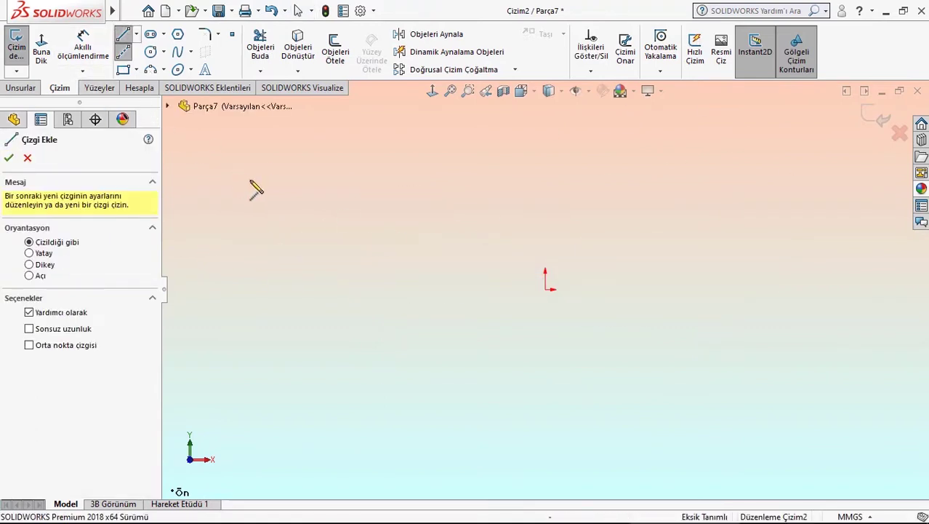
pyautogui.moveTo(355, 257); pyautogui.dragTo(739, 257)
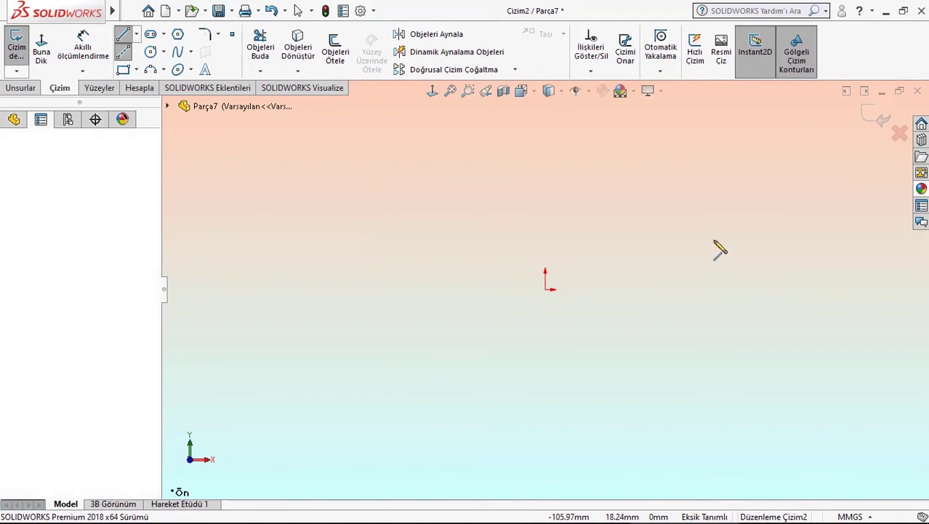
pyautogui.click(740, 256)
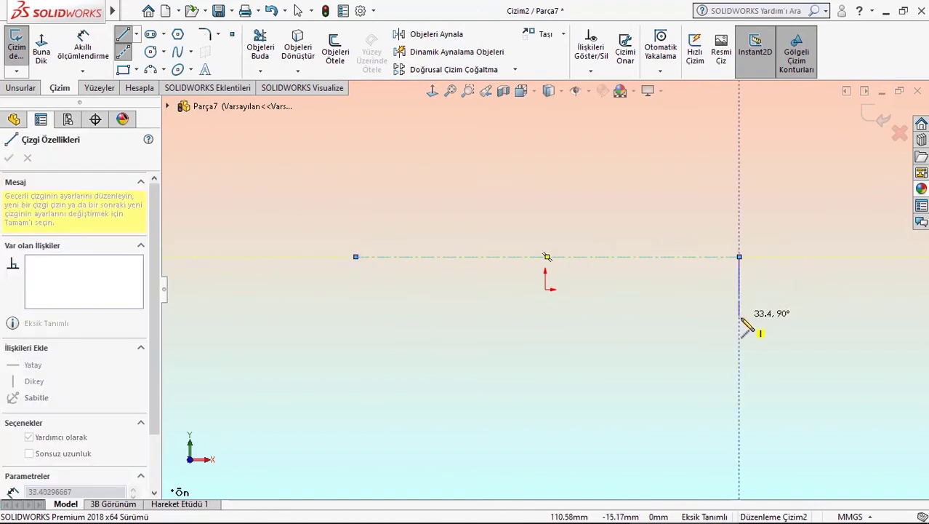
pyautogui.click(739, 318)
pyautogui.click(355, 318)
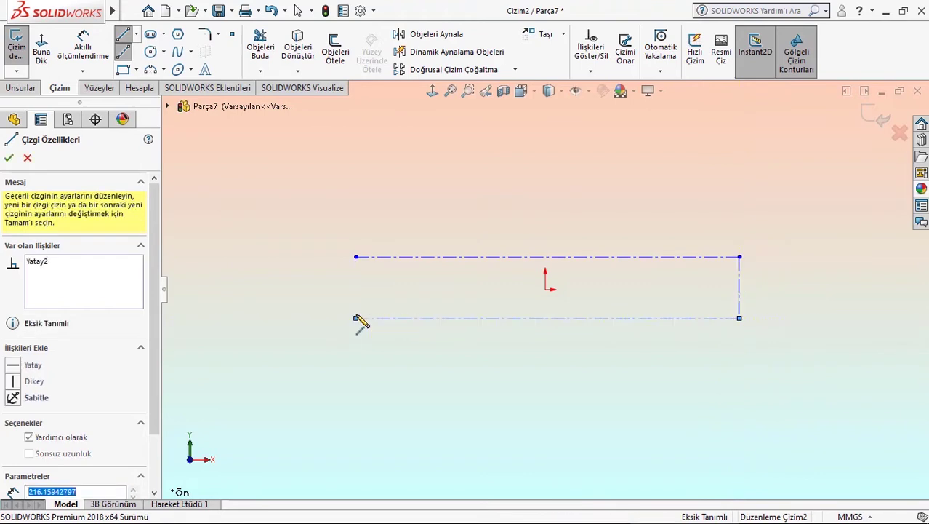
pyautogui.click(356, 290)
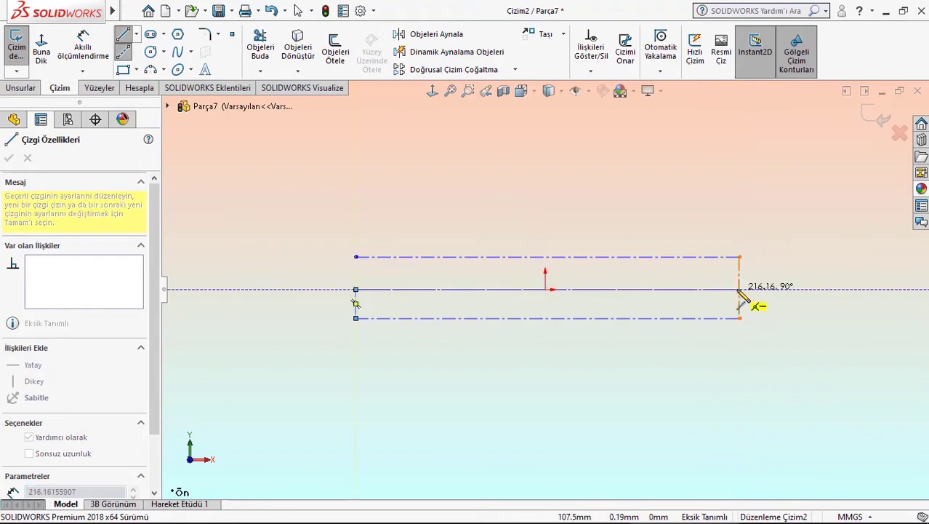
pyautogui.click(740, 289)
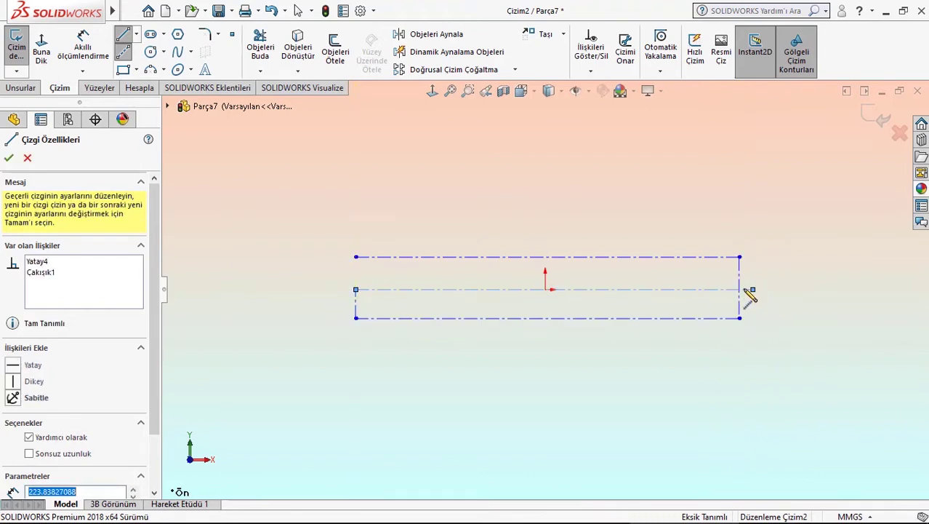
pyautogui.rightClick(639, 233)
pyautogui.click(653, 249)
pyautogui.press('Escape')
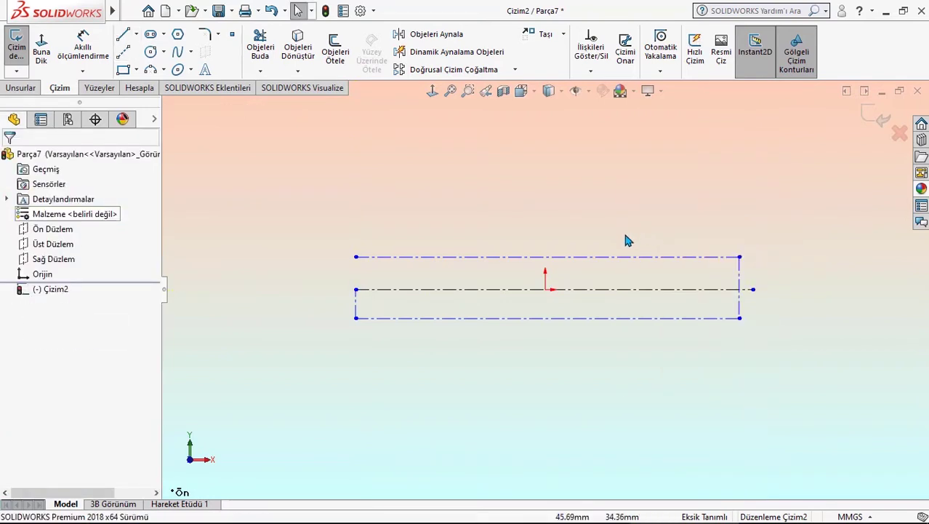
# Step: Dimension the distance between the rectangle's top and bottom lines as 15 mm
pyautogui.scroll(-2, 771, 288)
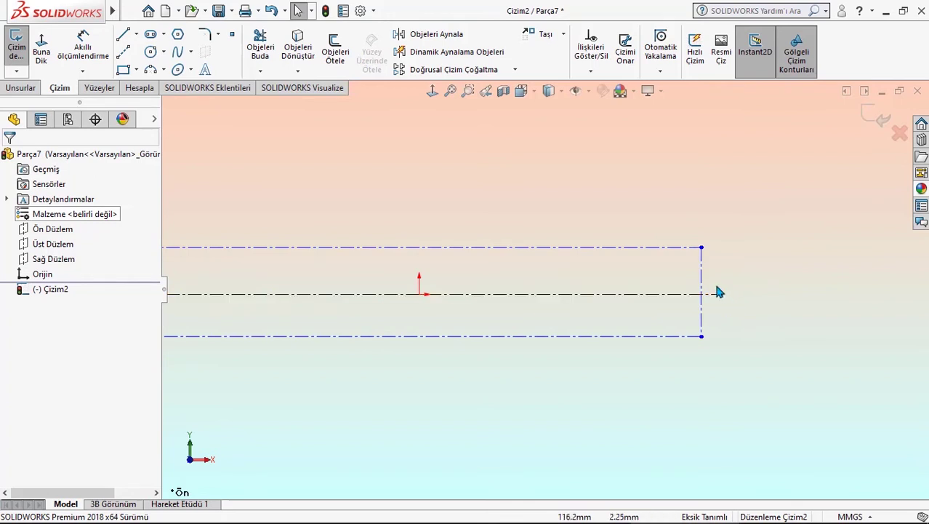
pyautogui.scroll(1, 336, 241)
pyautogui.scroll(1, 438, 260)
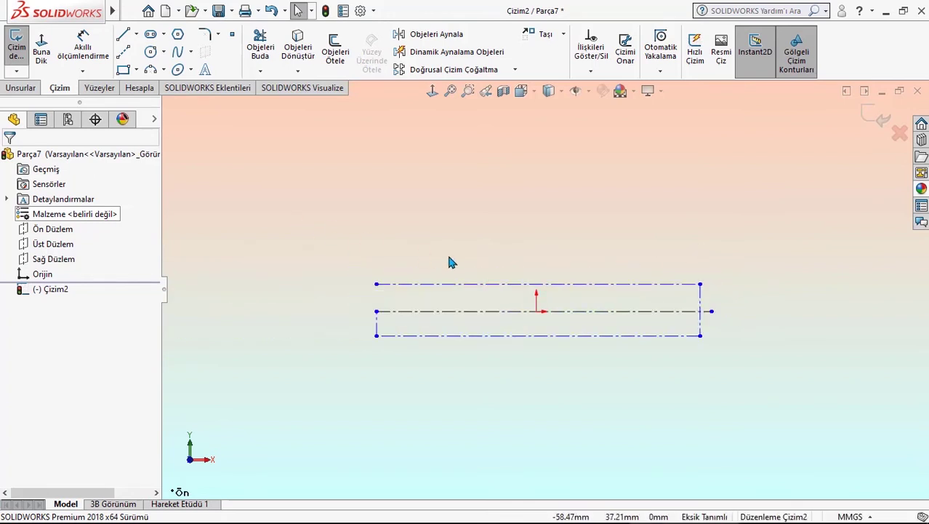
pyautogui.click(83, 47)
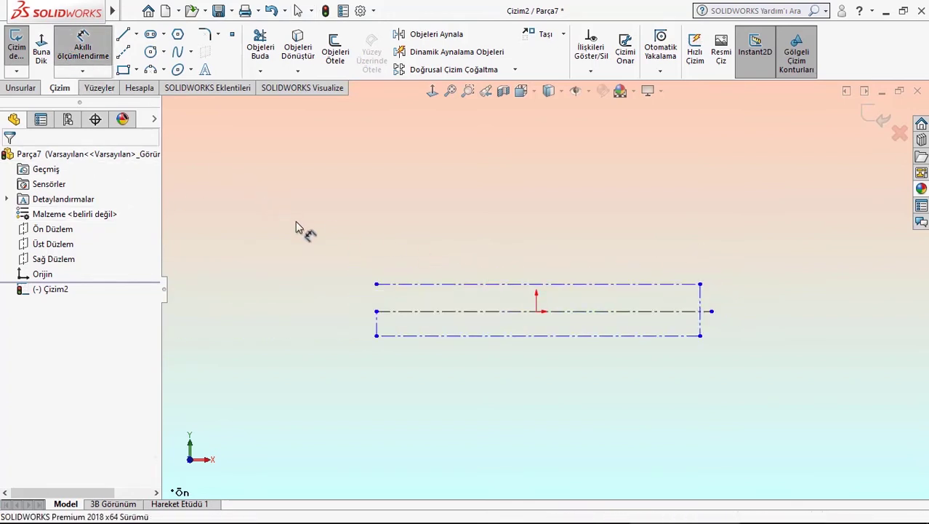
pyautogui.click(506, 335)
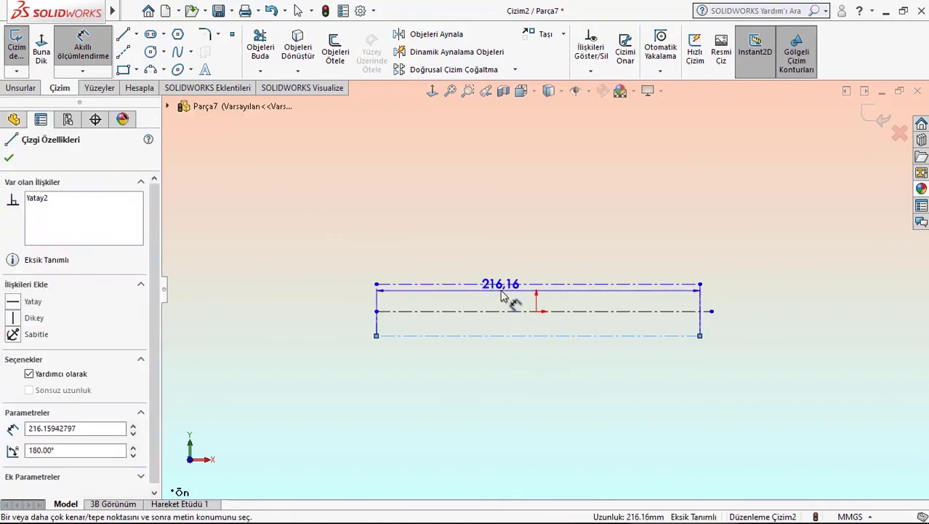
pyautogui.click(429, 311)
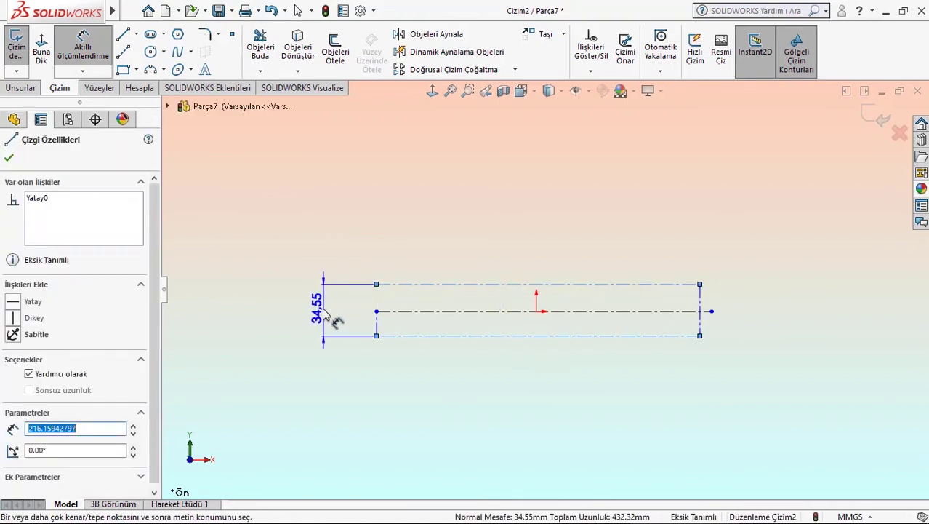
pyautogui.click(326, 309)
pyautogui.write('15')
pyautogui.press('Return')
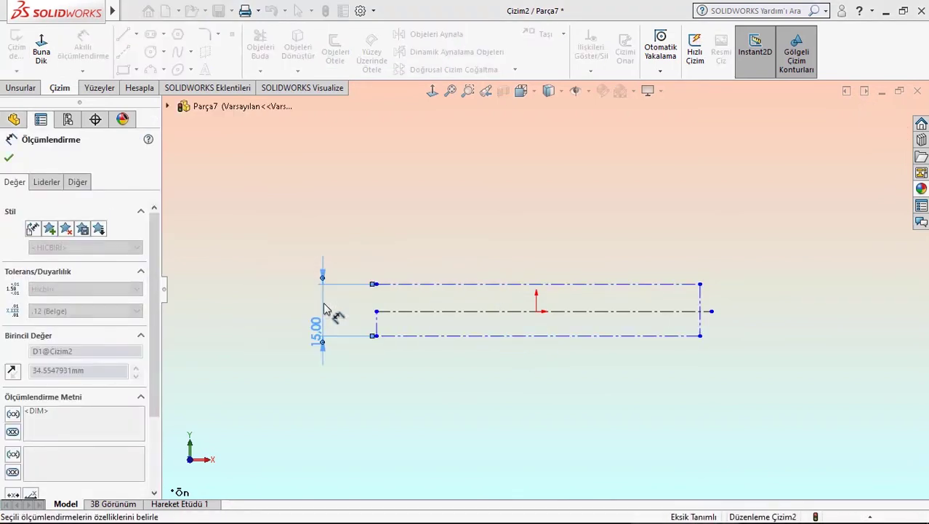
pyautogui.click(371, 246)
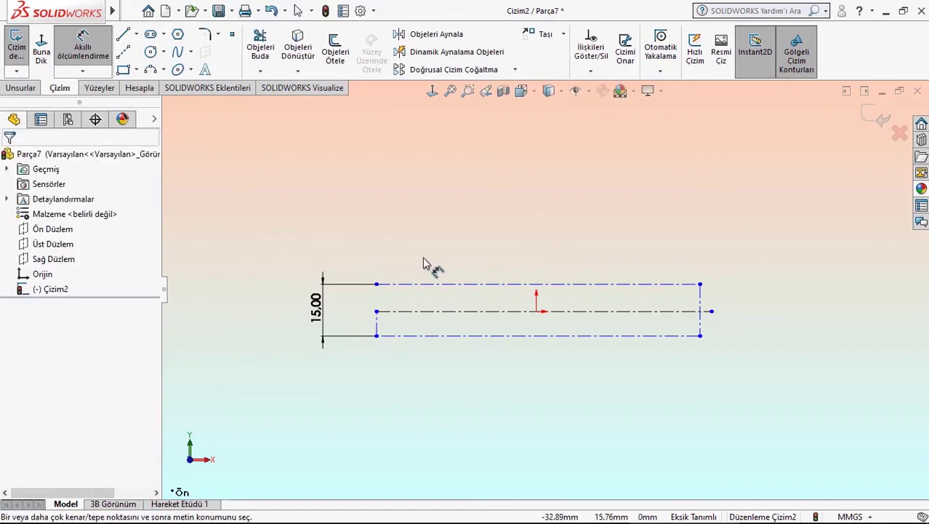
# Step: Drag the centreline's right endpoint onto the rectangle's right edge
pyautogui.scroll(-2, 727, 309)
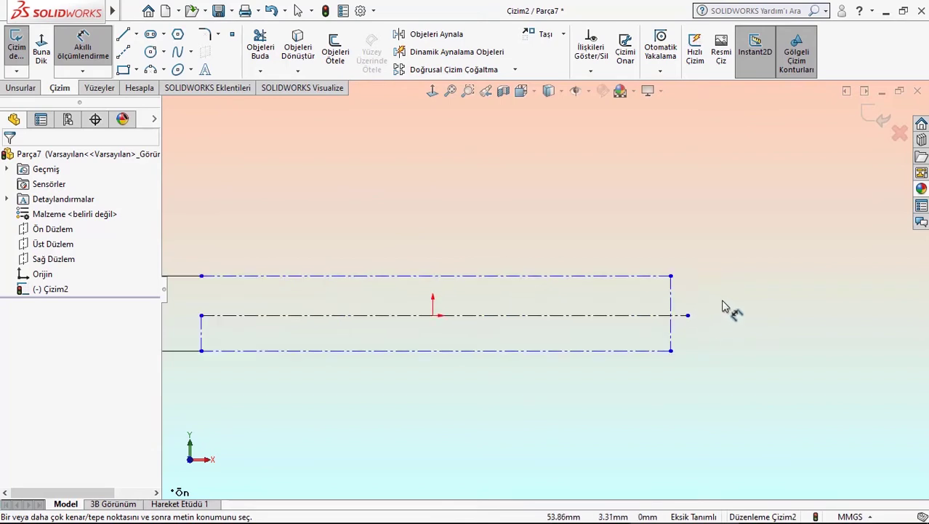
pyautogui.click(82, 54)
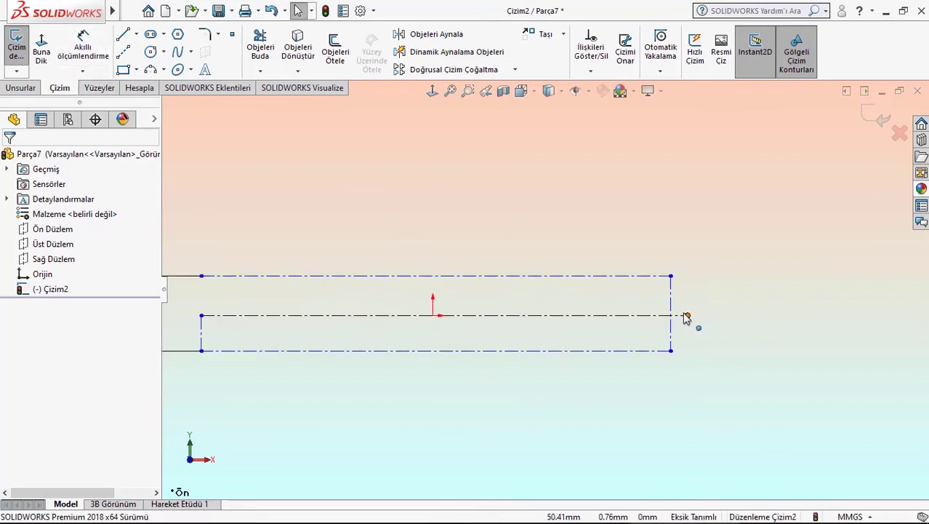
pyautogui.click(667, 317)
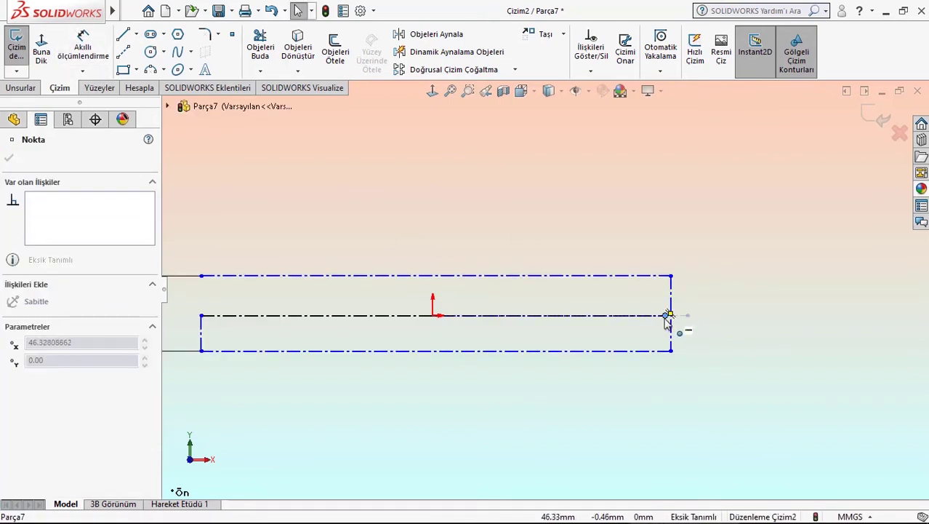
pyautogui.click(666, 333)
pyautogui.scroll(-5, 655, 301)
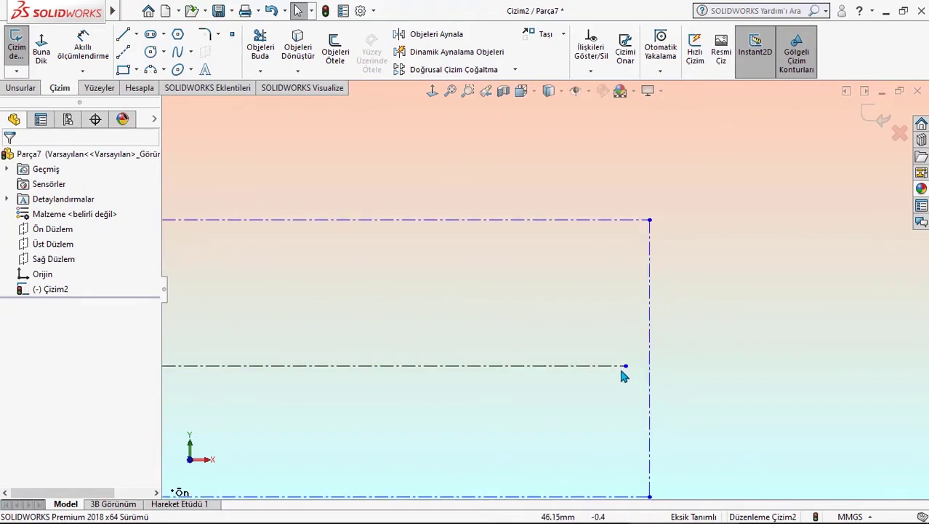
pyautogui.moveTo(625, 367); pyautogui.dragTo(650, 366)
pyautogui.click(609, 341)
# Step: Make the centreline endpoint coincident with the right edge's midpoint
pyautogui.click(652, 356)
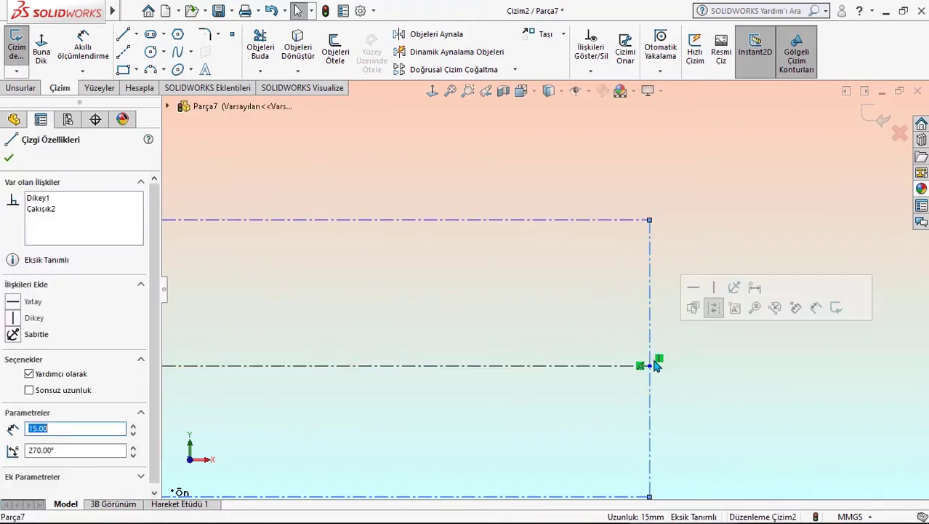
pyautogui.moveTo(655, 363); pyautogui.dragTo(650, 366)
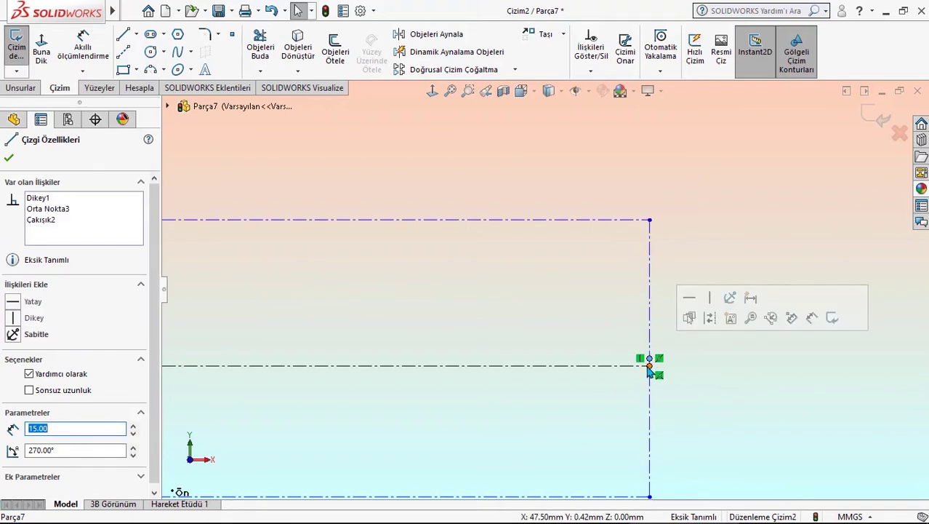
pyautogui.click(650, 365)
pyautogui.keyDown('ctrl'); pyautogui.click(652, 366); pyautogui.keyUp('ctrl')
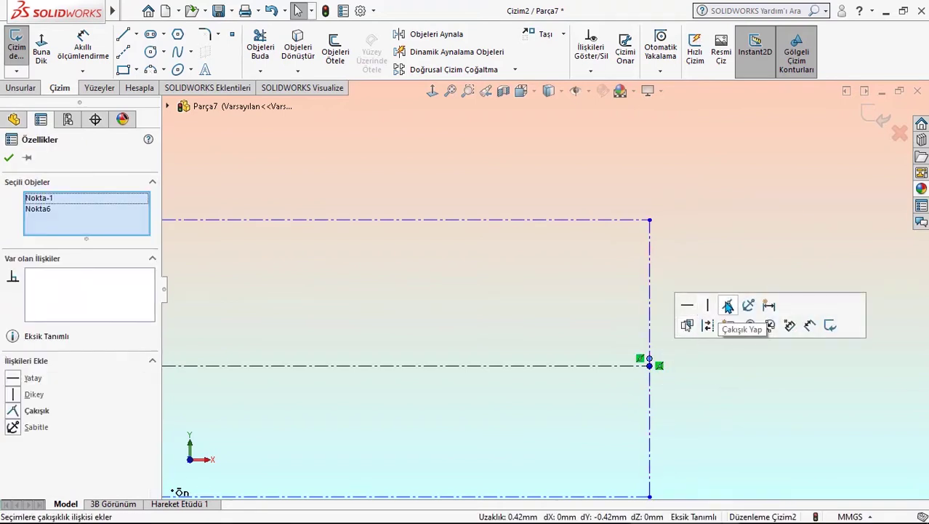
pyautogui.click(728, 305)
pyautogui.click(729, 393)
pyautogui.scroll(5, 538, 363)
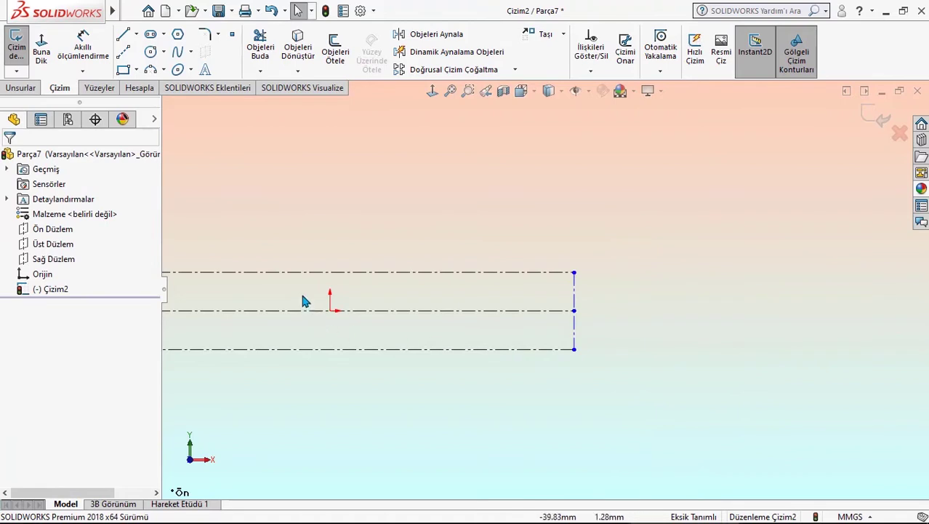
pyautogui.scroll(1, 370, 302)
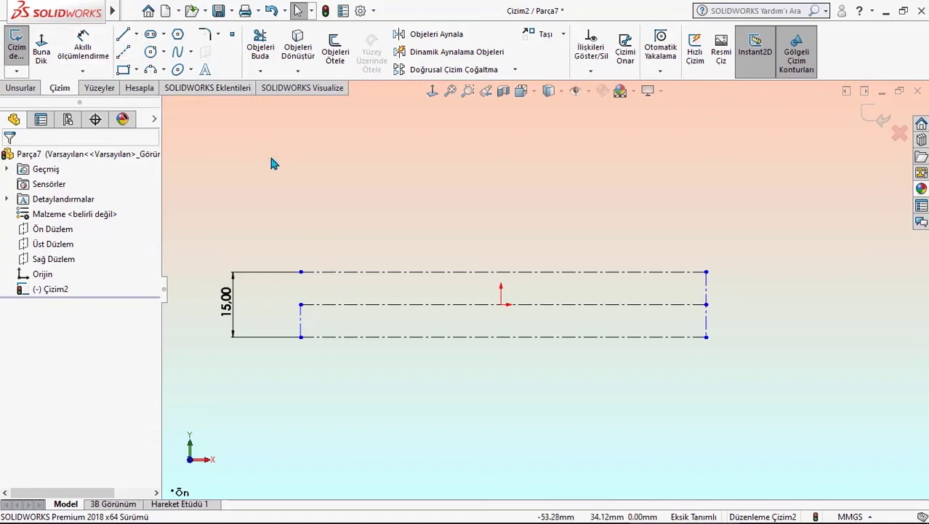
# Step: Draw a U-shaped frame of three construction lines crossing the rectangle
pyautogui.click(125, 53)
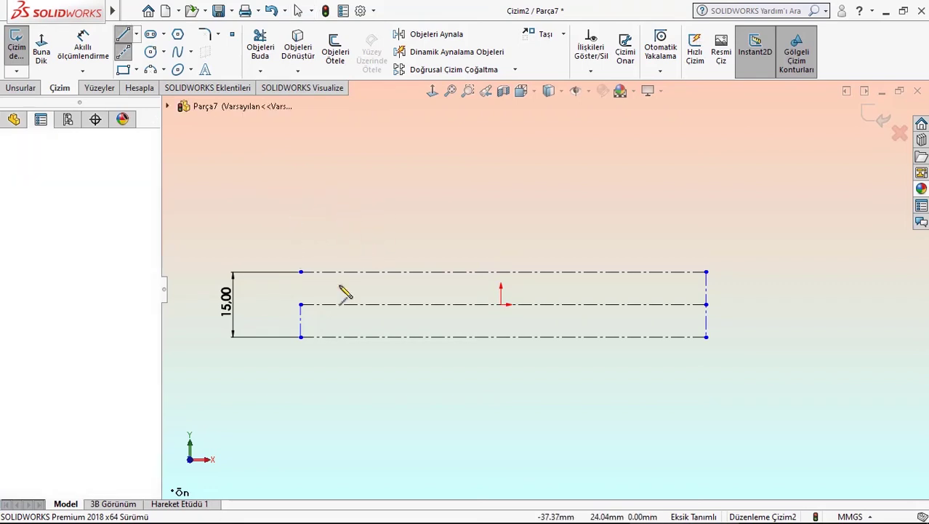
pyautogui.click(338, 200)
pyautogui.click(339, 432)
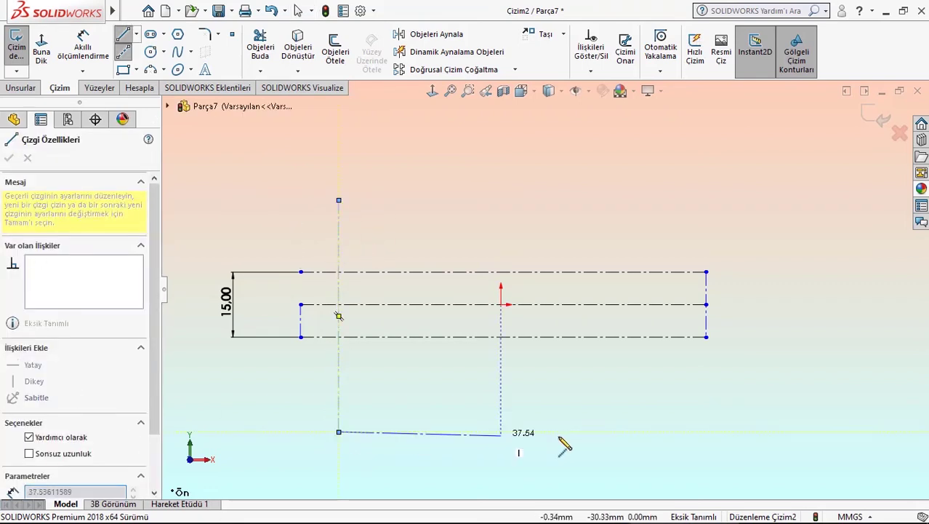
pyautogui.click(653, 432)
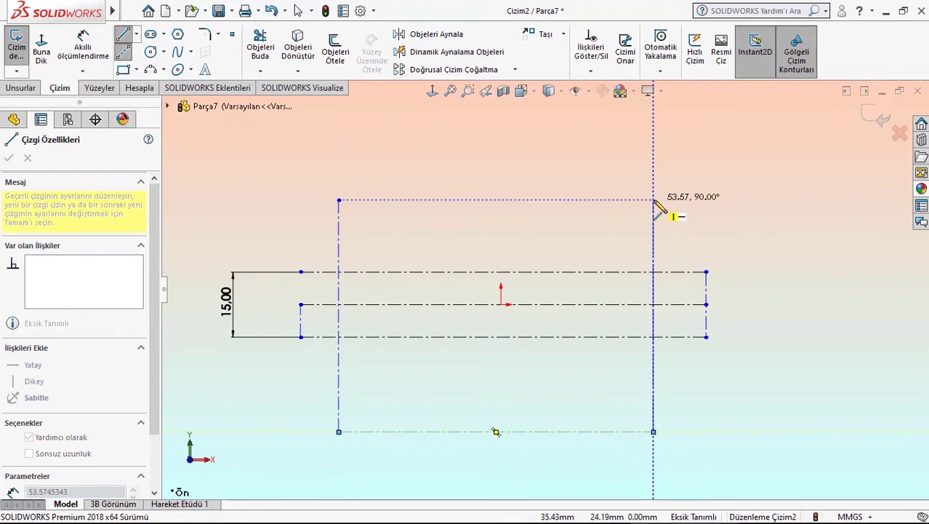
pyautogui.click(653, 200)
pyautogui.rightClick(524, 190)
pyautogui.click(538, 191)
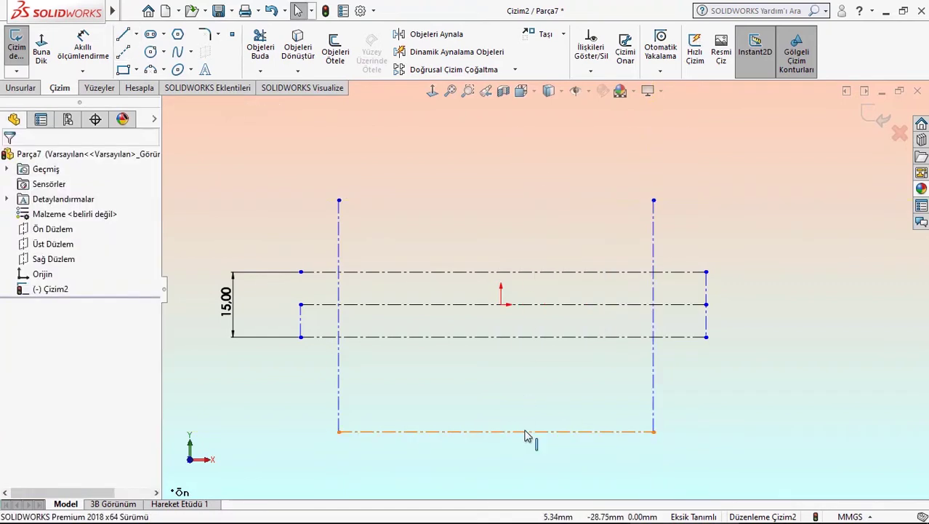
# Step: Convert the frame's bottom line from construction into a solid sketch line
pyautogui.click(527, 432)
pyautogui.click(585, 390)
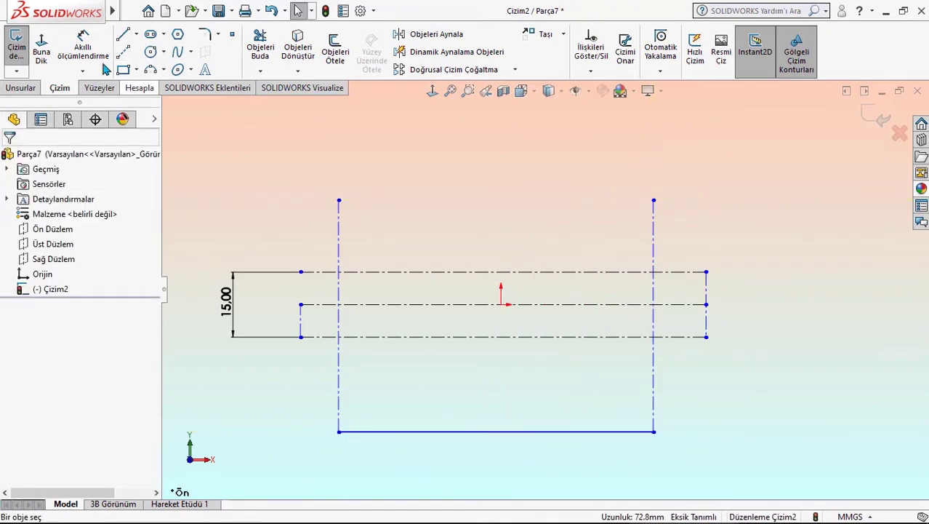
pyautogui.click(100, 60)
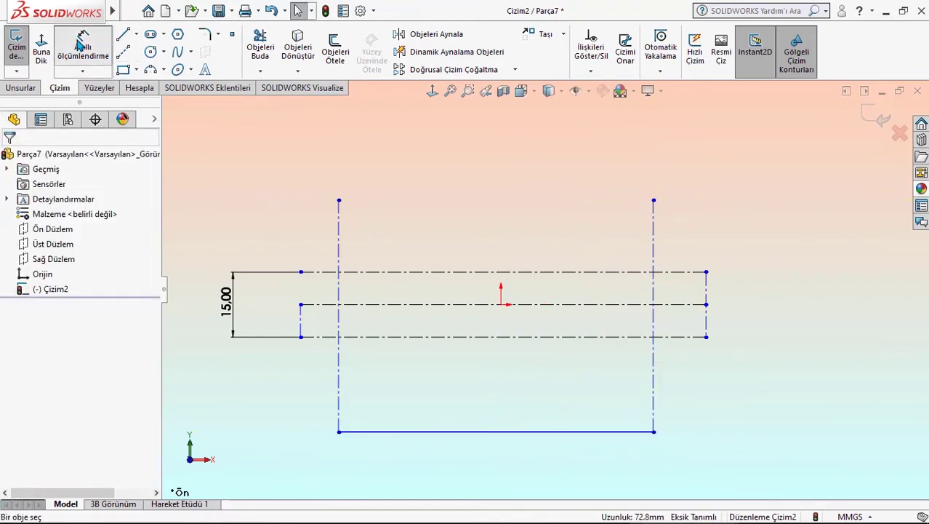
# Step: Dimension the frame legs: 18 mm right offset, 130 mm apart, 18 mm left offset
pyautogui.click(653, 291)
pyautogui.click(706, 281)
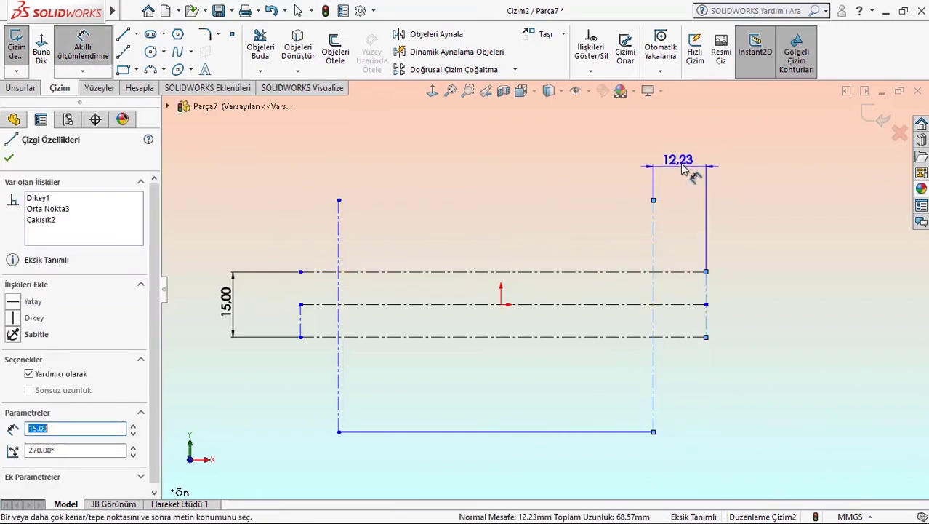
pyautogui.click(684, 169)
pyautogui.write('18')
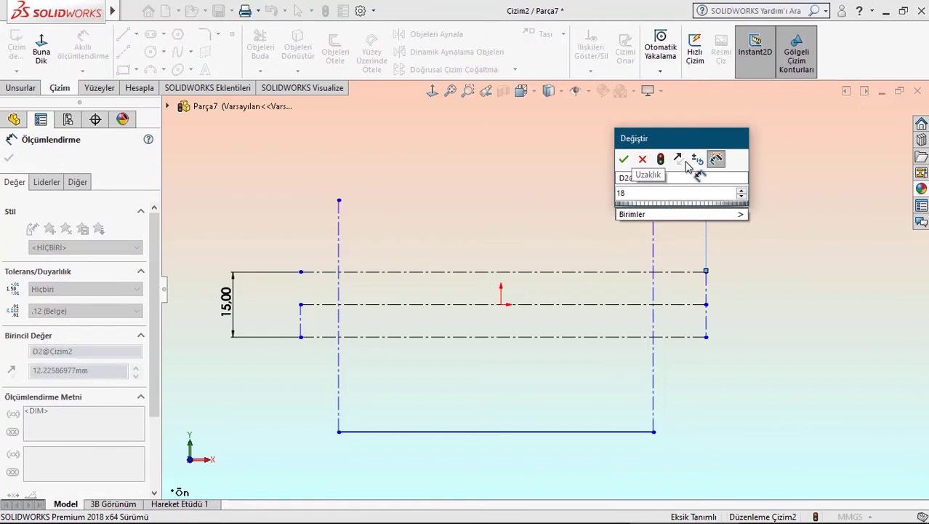
pyautogui.press('Return')
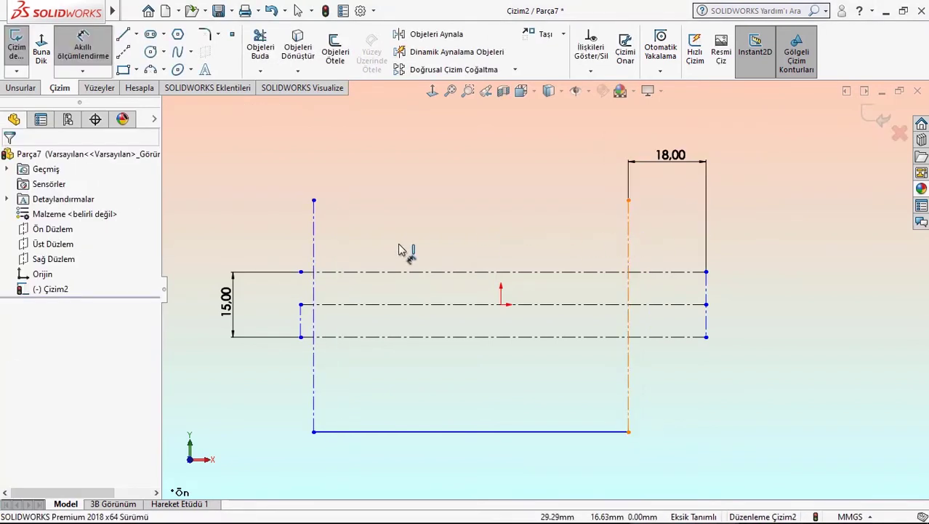
pyautogui.click(314, 248)
pyautogui.click(629, 227)
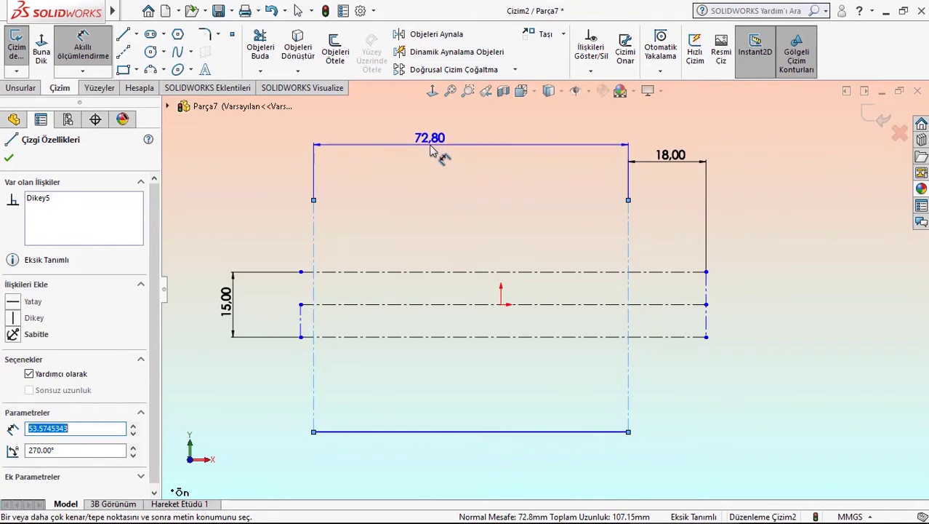
pyautogui.click(431, 148)
pyautogui.write('1')
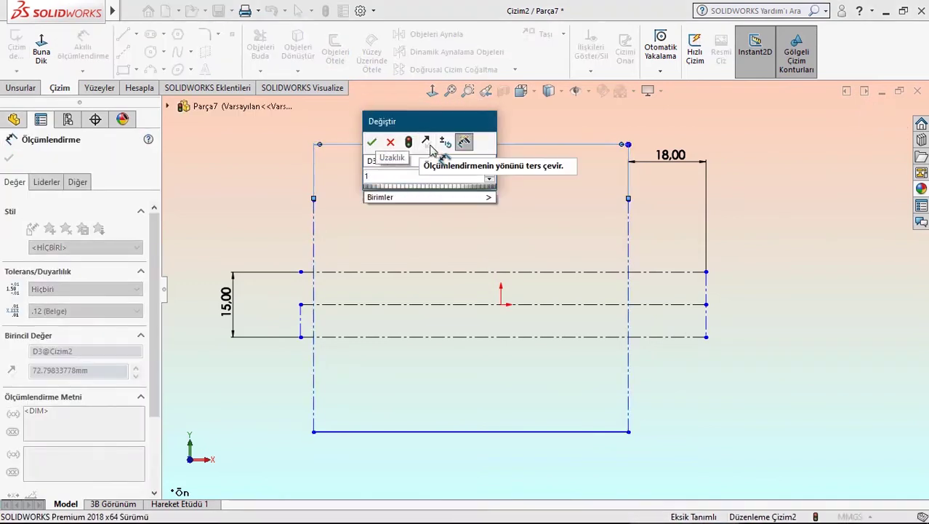
pyautogui.write('30')
pyautogui.press('Return')
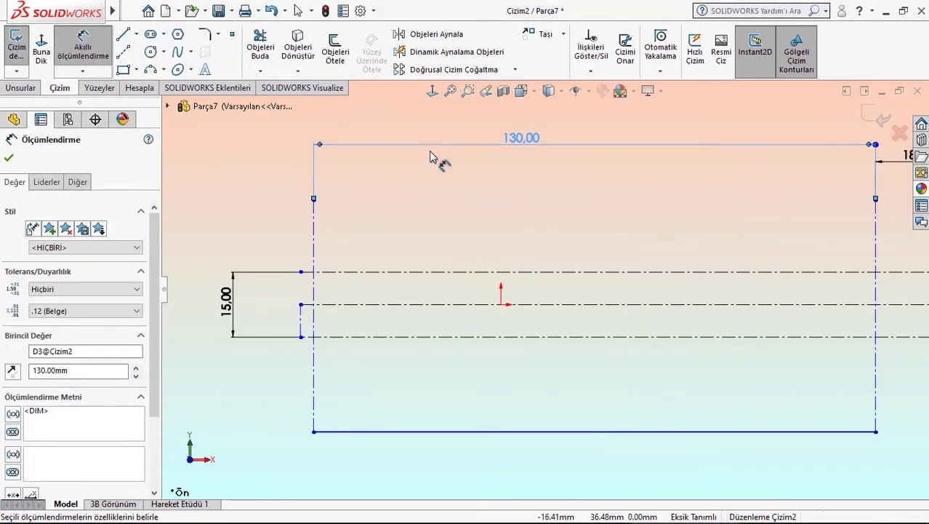
pyautogui.click(312, 287)
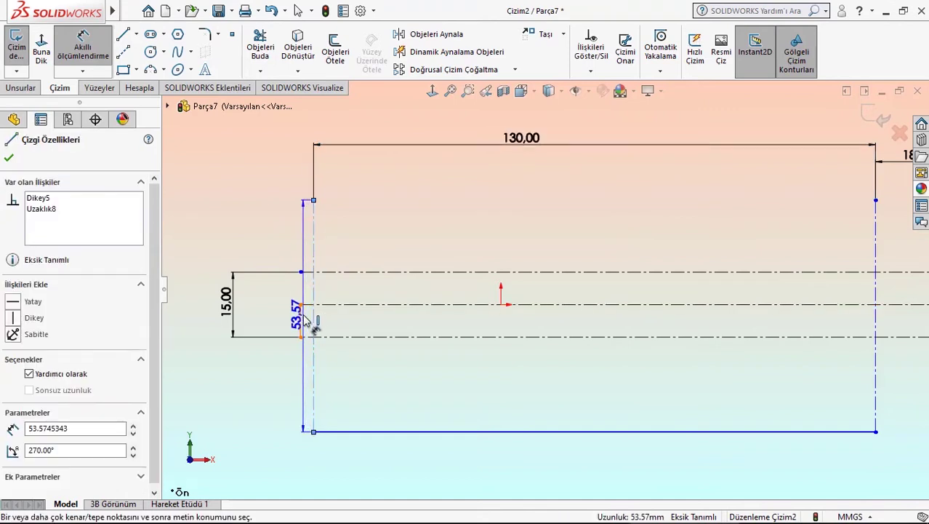
pyautogui.click(311, 177)
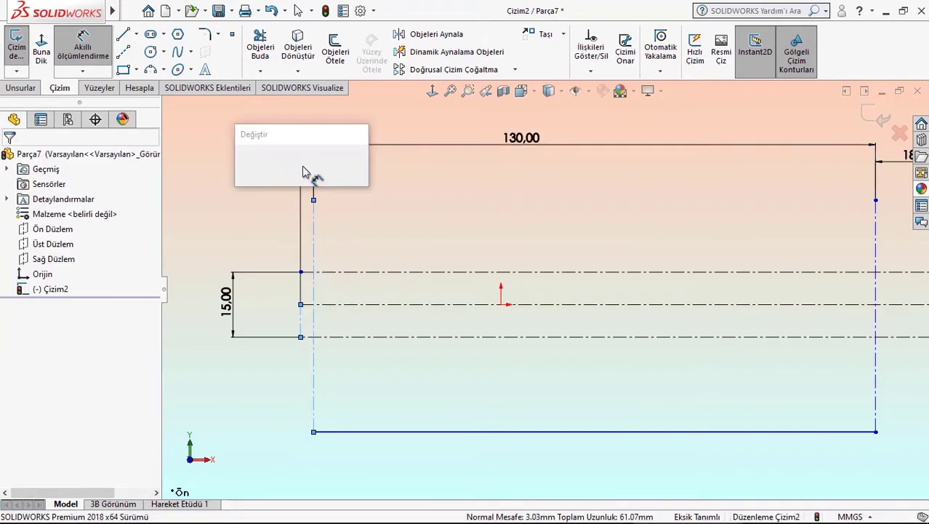
pyautogui.write('18')
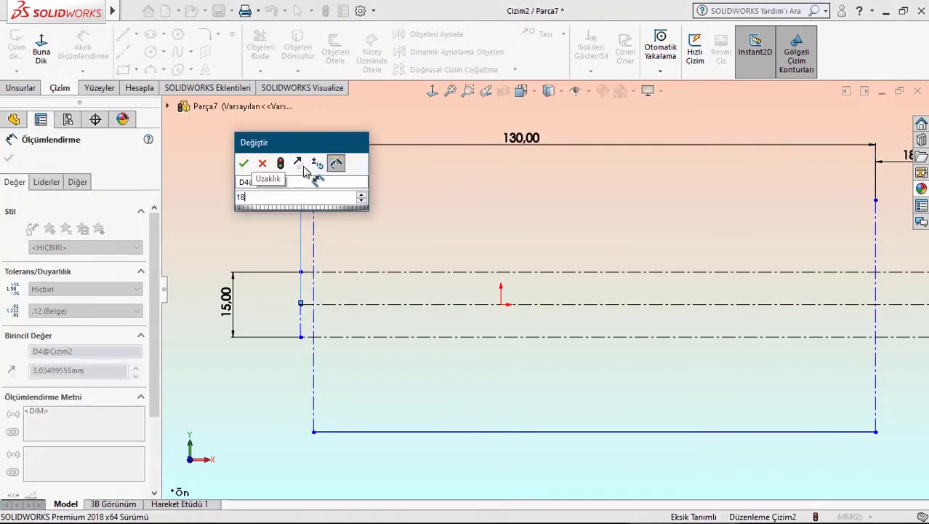
pyautogui.press('Return')
pyautogui.click(508, 245)
# Step: Draw a vertical centreline through the origin between the two frame legs
pyautogui.scroll(3, 560, 263)
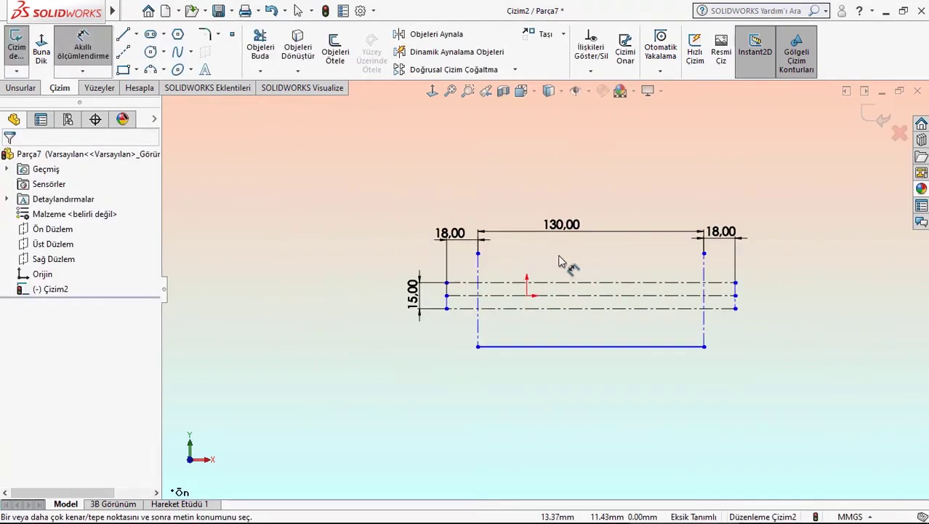
pyautogui.scroll(1, 571, 259)
pyautogui.click(83, 40)
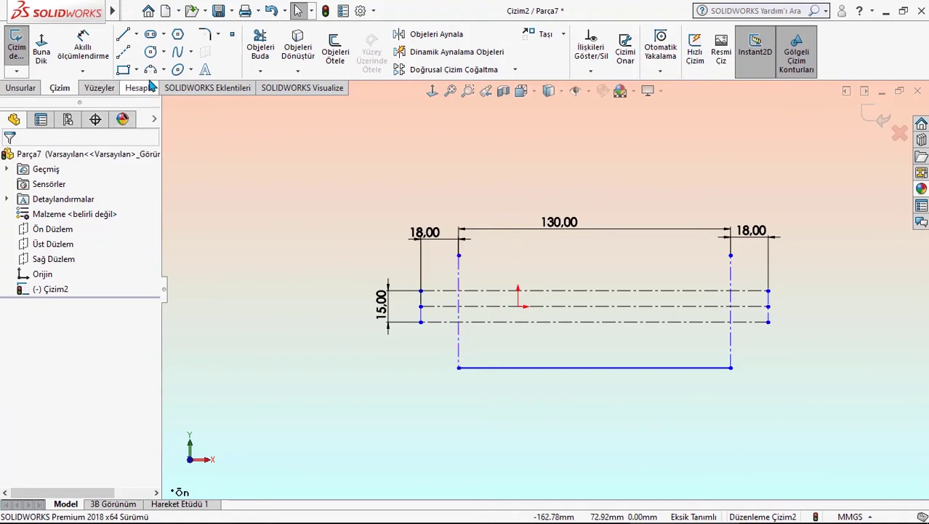
pyautogui.press('l')
pyautogui.click(518, 350)
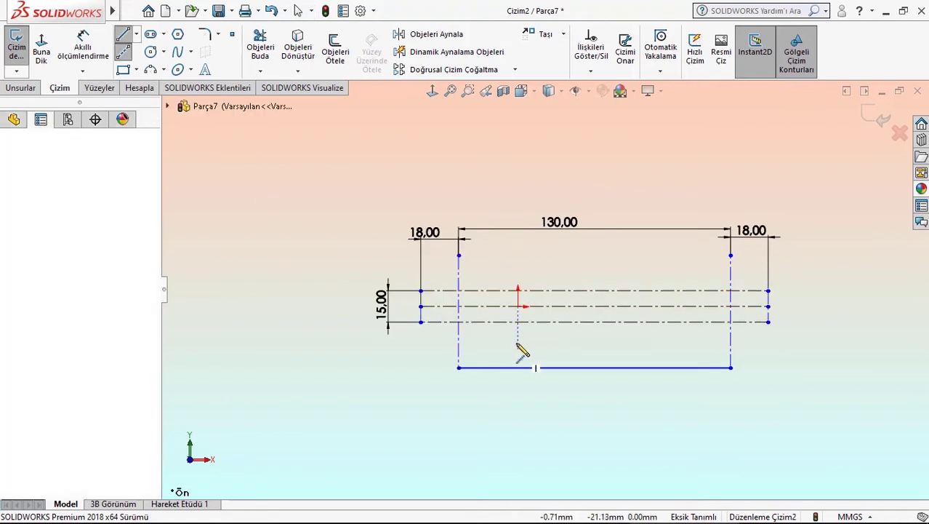
pyautogui.click(518, 243)
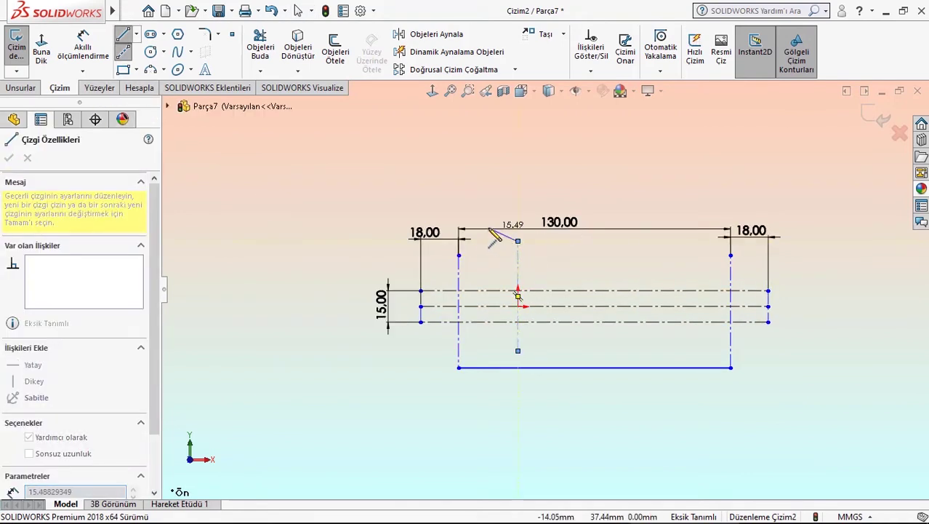
pyautogui.rightClick(518, 241)
pyautogui.click(518, 237)
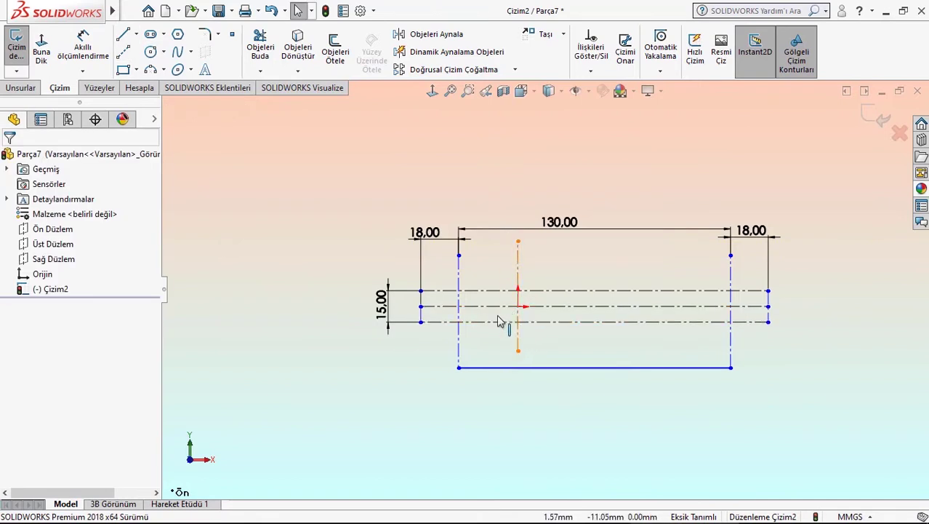
# Step: Add a relation between both vertical legs and the new centreline
pyautogui.click(458, 280)
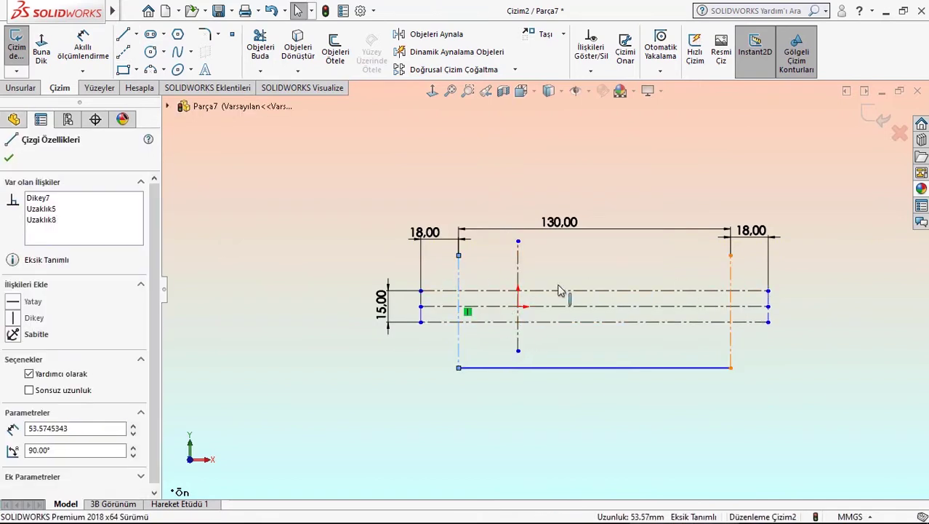
pyautogui.keyDown('ctrl'); pyautogui.click(731, 280); pyautogui.keyUp('ctrl')
pyautogui.keyDown('ctrl'); pyautogui.click(518, 280); pyautogui.keyUp('ctrl')
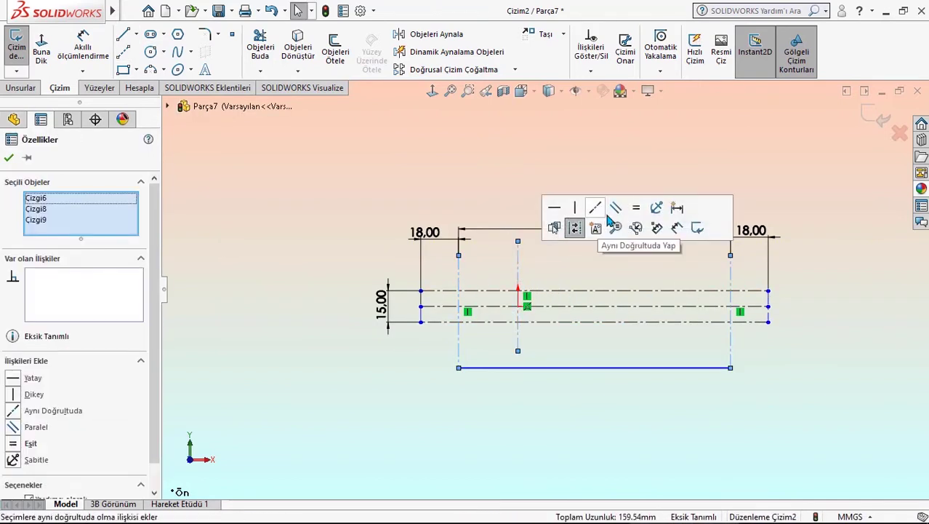
pyautogui.click(644, 213)
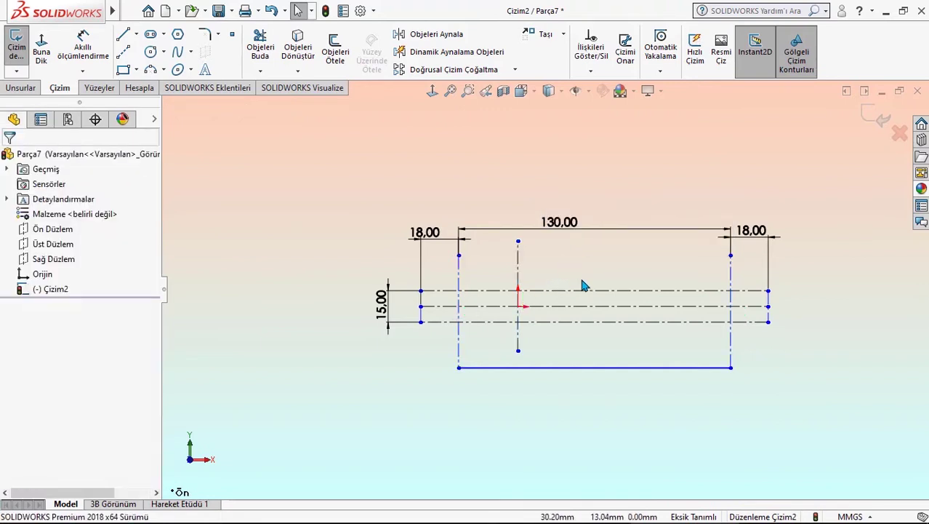
# Step: Dimension the left leg 65 mm from the vertical centreline
pyautogui.click(64, 55)
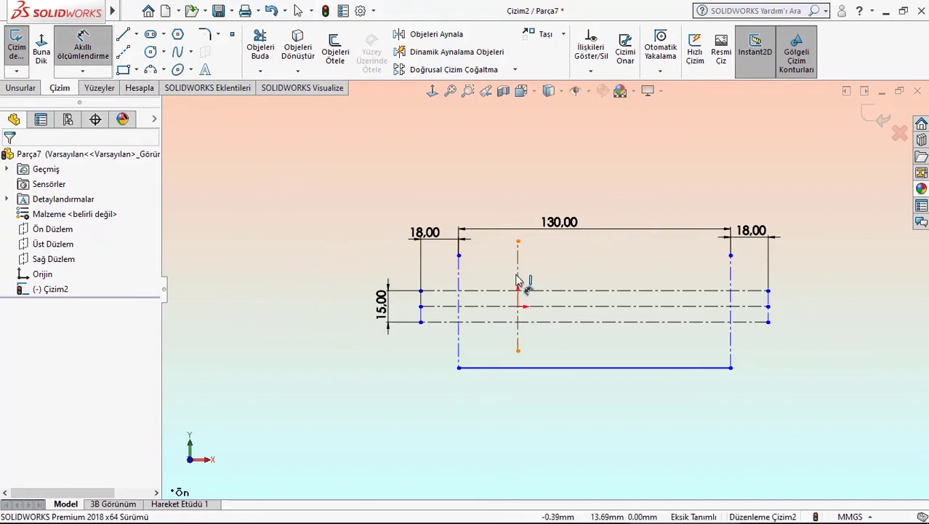
pyautogui.click(459, 272)
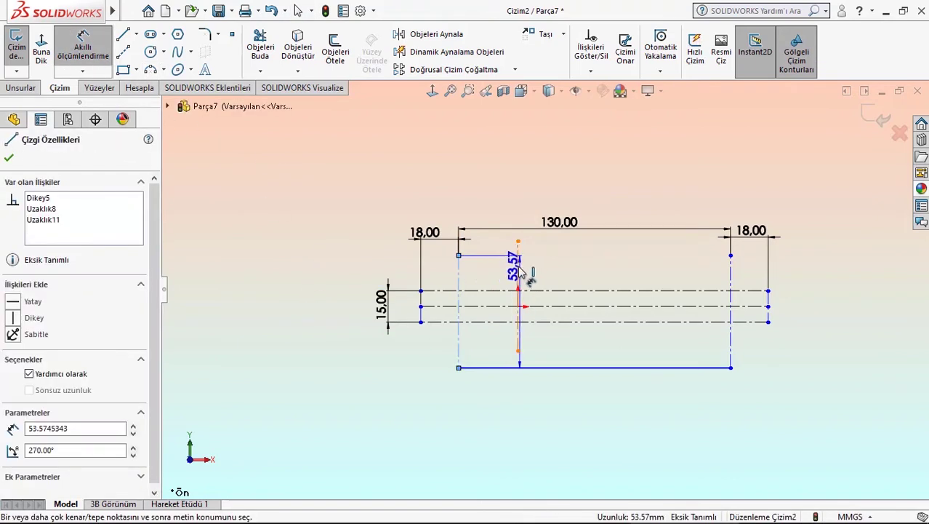
pyautogui.click(518, 262)
pyautogui.click(491, 187)
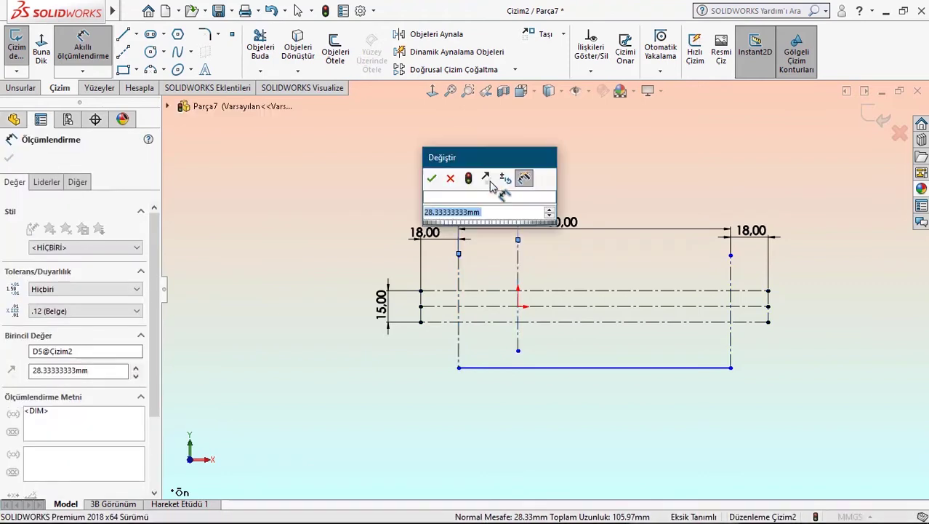
pyautogui.moveTo(465, 160); pyautogui.dragTo(438, 159)
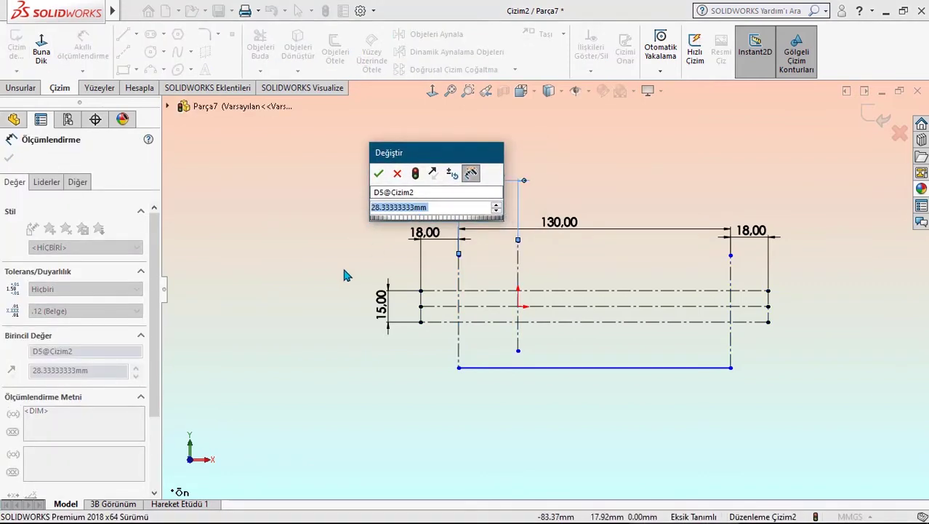
pyautogui.write('65')
pyautogui.press('Return')
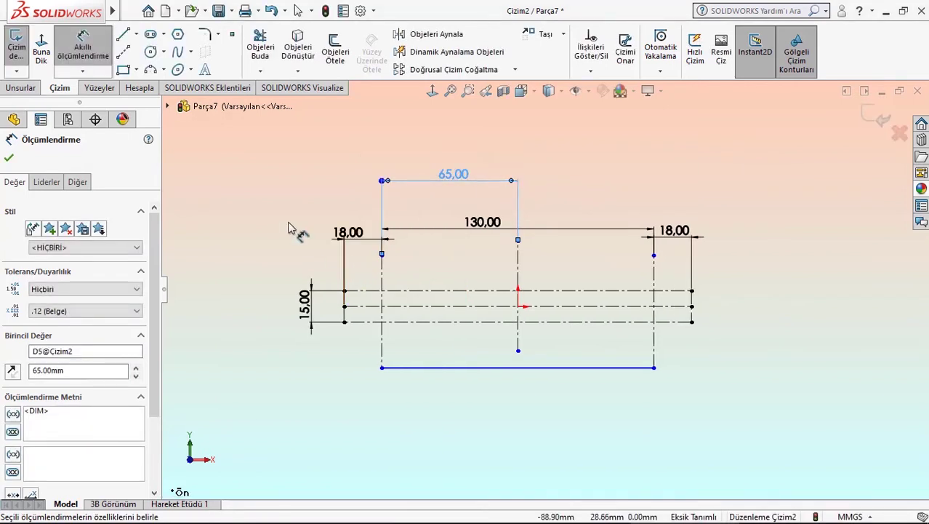
pyautogui.press('Escape')
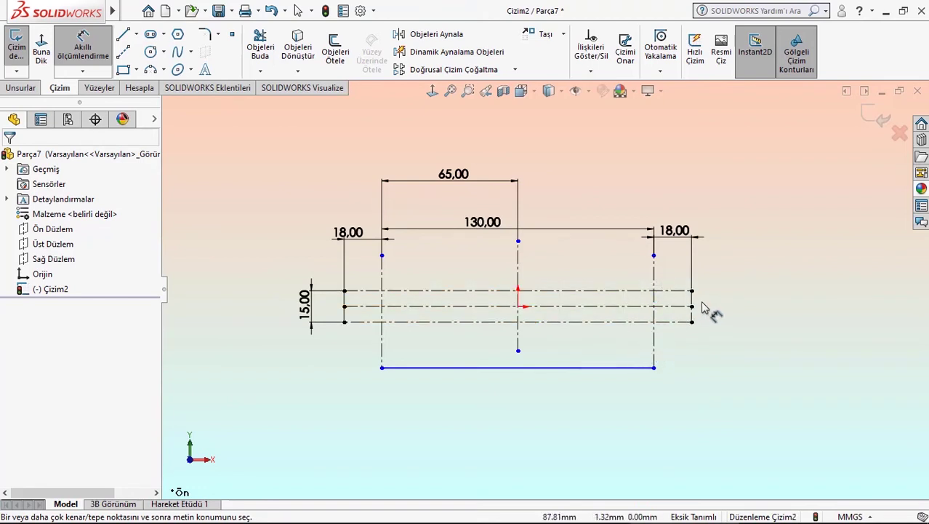
# Step: Drag the top ends of both vertical legs upward
pyautogui.click(654, 256)
pyautogui.press('Escape')
pyautogui.click(588, 260)
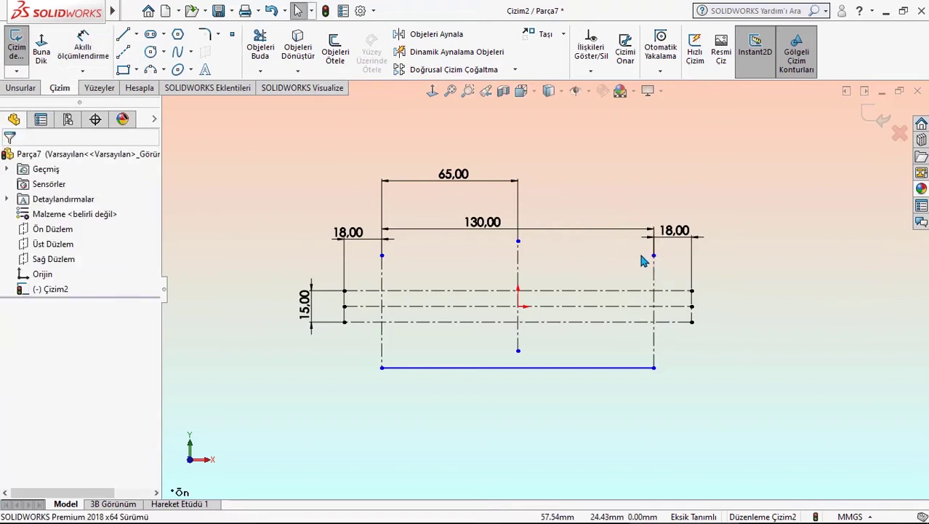
pyautogui.moveTo(653, 256); pyautogui.dragTo(649, 221)
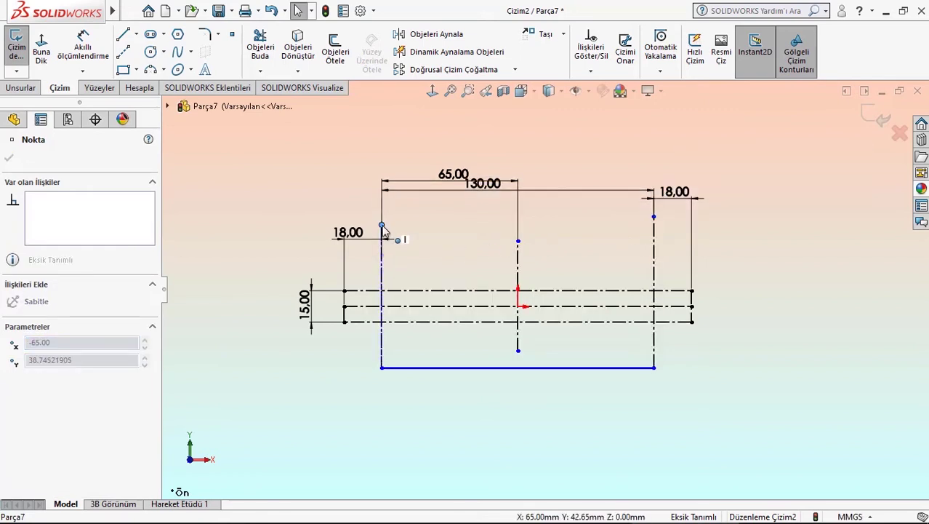
pyautogui.moveTo(384, 263); pyautogui.dragTo(386, 227)
pyautogui.click(283, 201)
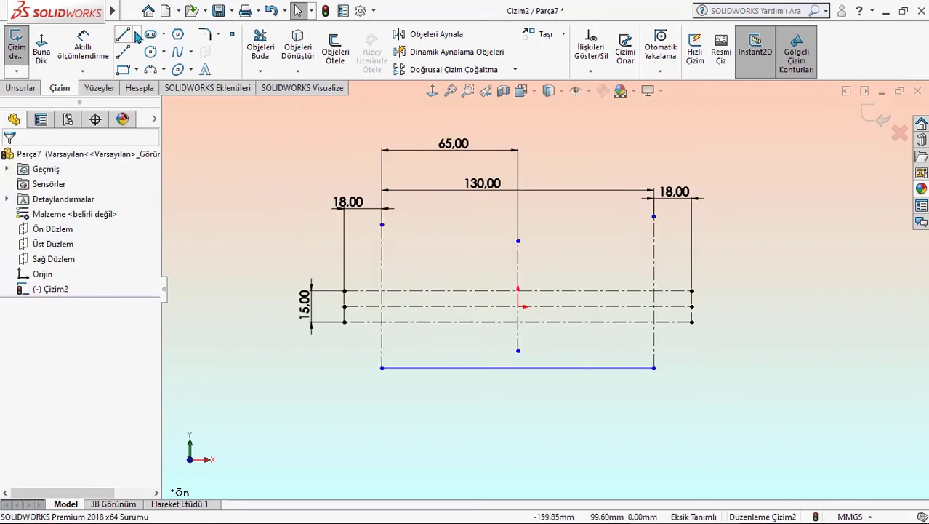
# Step: Join the legs' top ends with a line and make it horizontal
pyautogui.click(653, 217)
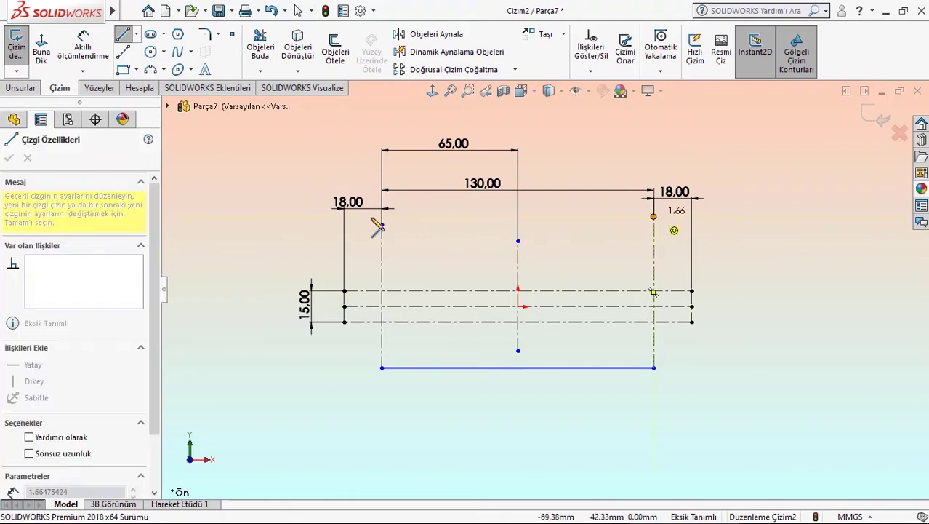
pyautogui.click(381, 224)
pyautogui.press('Escape')
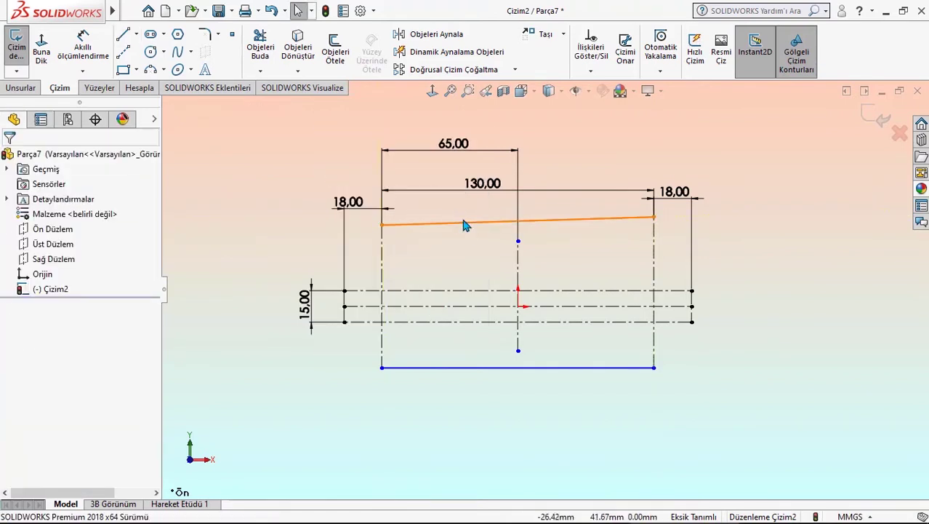
pyautogui.click(464, 222)
pyautogui.click(503, 158)
pyautogui.click(241, 166)
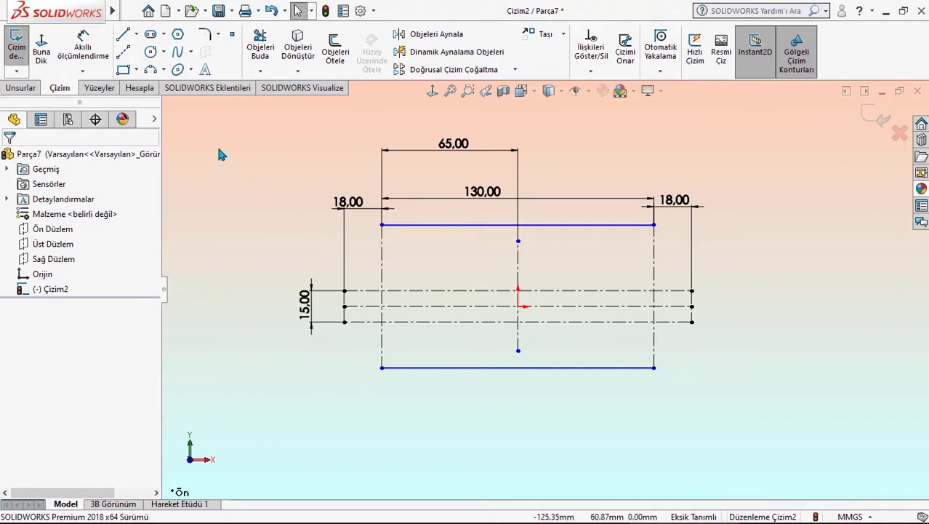
# Step: Dimension the outline's height between top and bottom lines as 77 mm
pyautogui.click(82, 45)
pyautogui.click(451, 225)
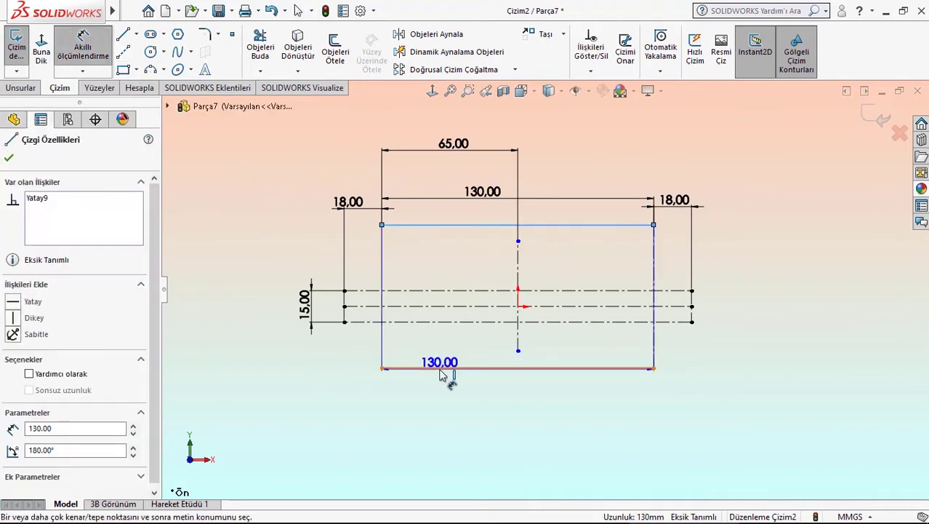
pyautogui.click(418, 368)
pyautogui.click(244, 289)
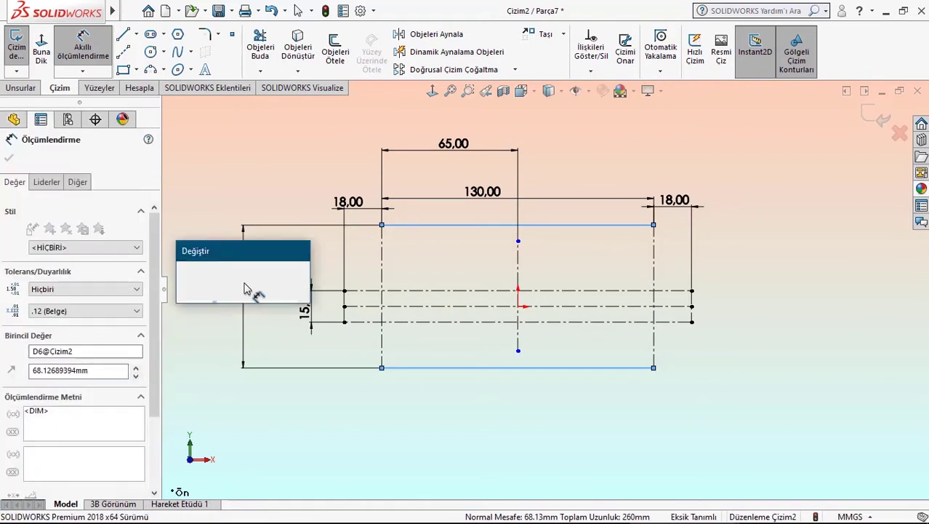
pyautogui.press('Escape')
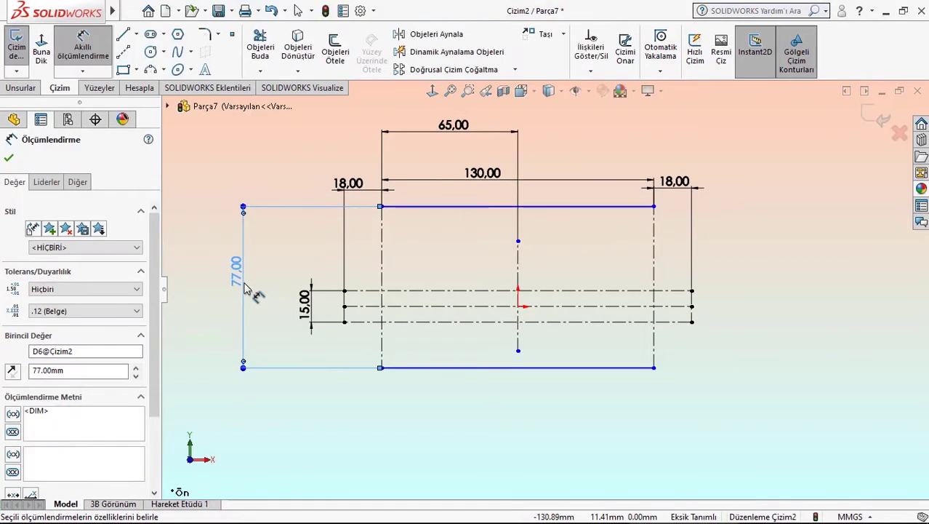
pyautogui.click(269, 234)
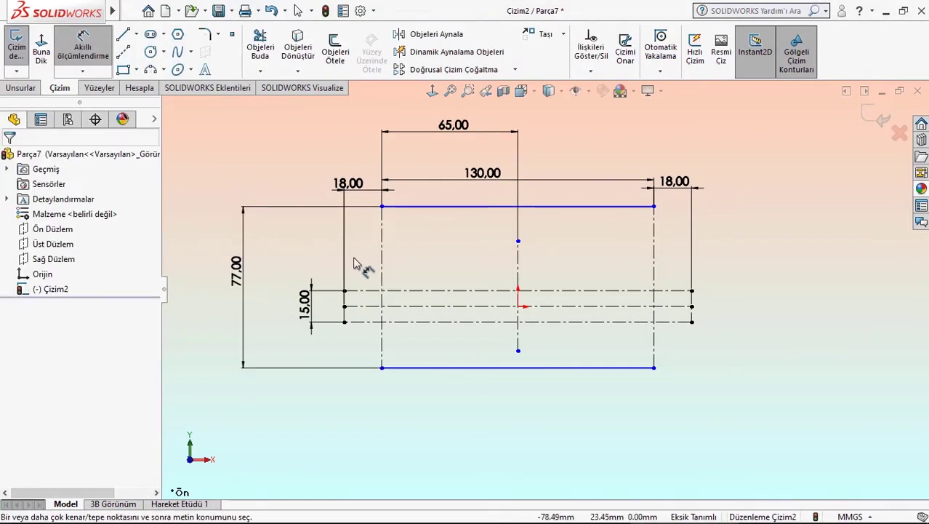
# Step: Set the middle centreline 38.5 mm above the bottom edge
pyautogui.click(544, 368)
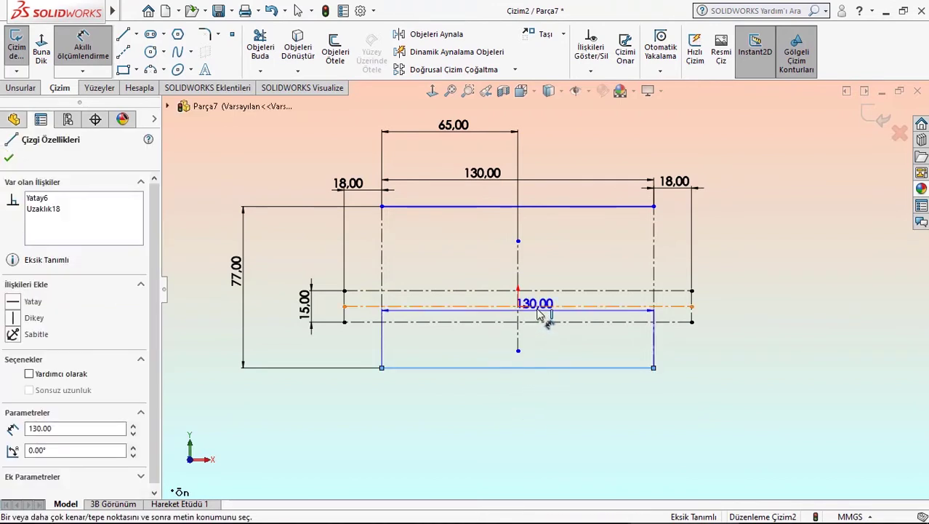
pyautogui.click(541, 306)
pyautogui.click(814, 331)
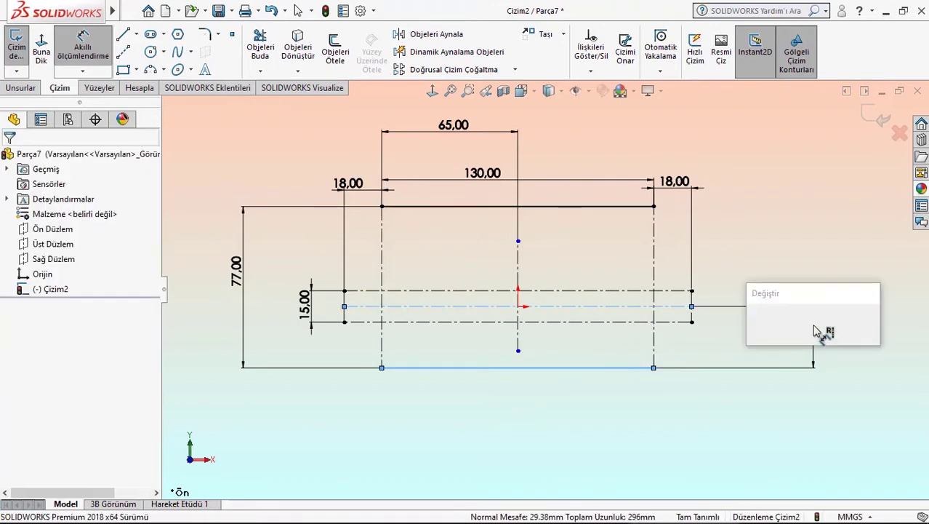
pyautogui.write('38')
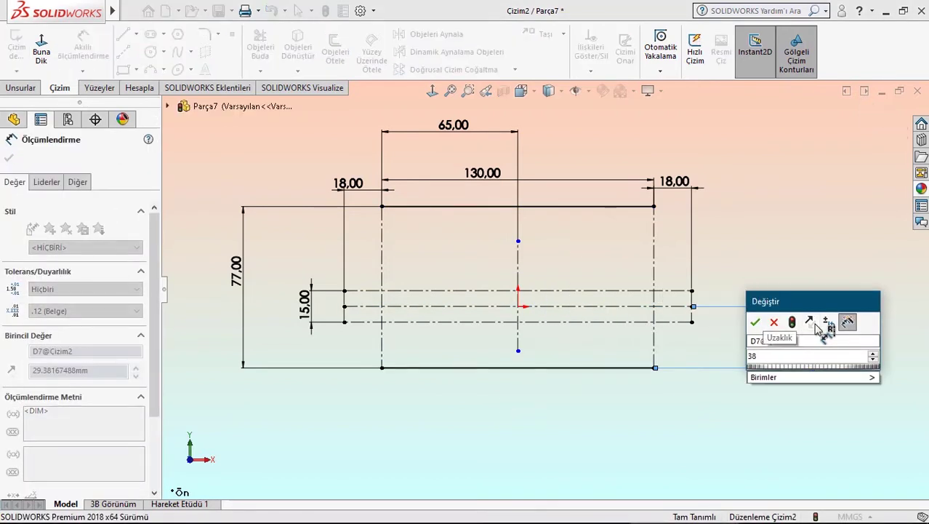
pyautogui.write('.5')
pyautogui.press('Return')
pyautogui.click(769, 259)
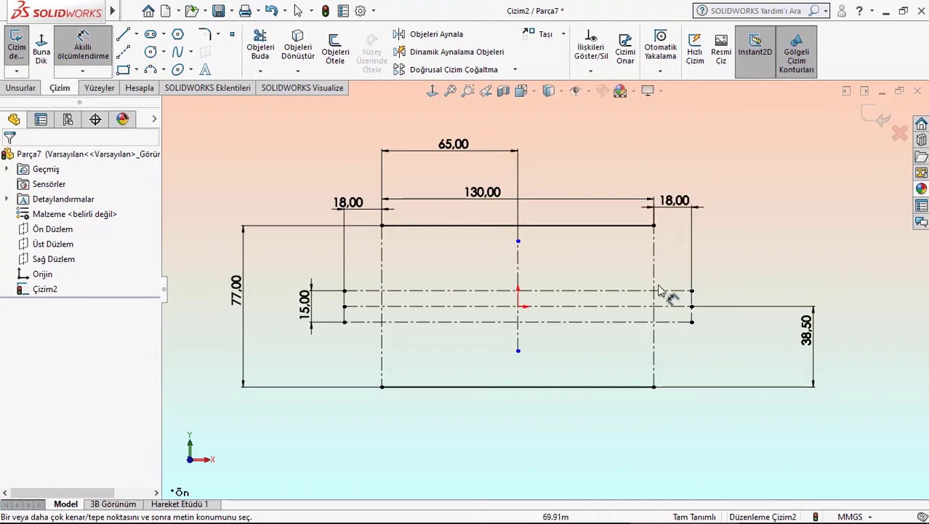
# Step: Draw a slanted line from the right end rising into a tangent arc at the top edge
pyautogui.scroll(-2, 689, 266)
pyautogui.scroll(-2, 674, 272)
pyautogui.scroll(-1, 675, 272)
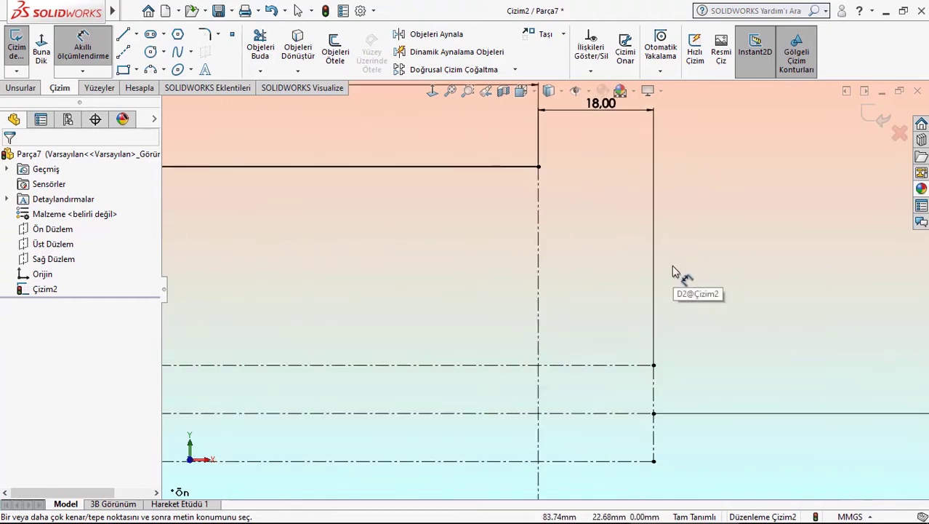
pyautogui.scroll(-1, 662, 258)
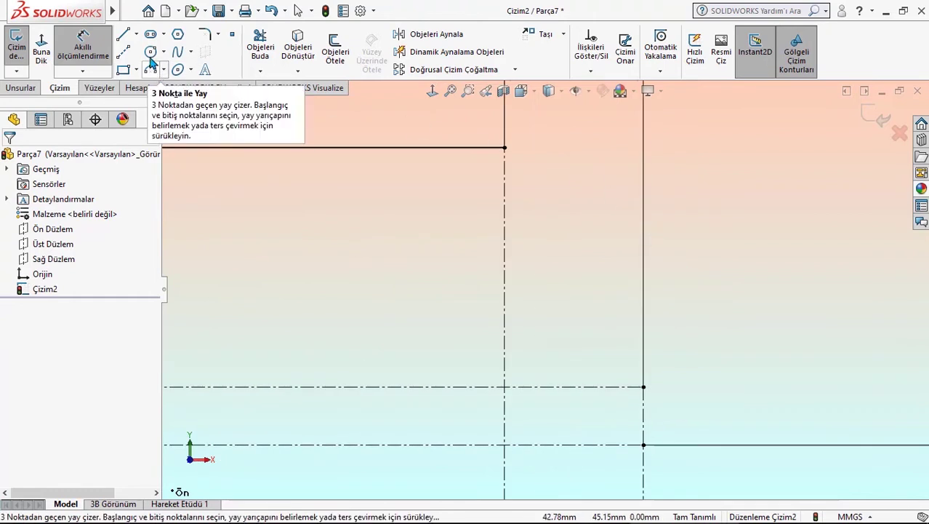
pyautogui.click(124, 35)
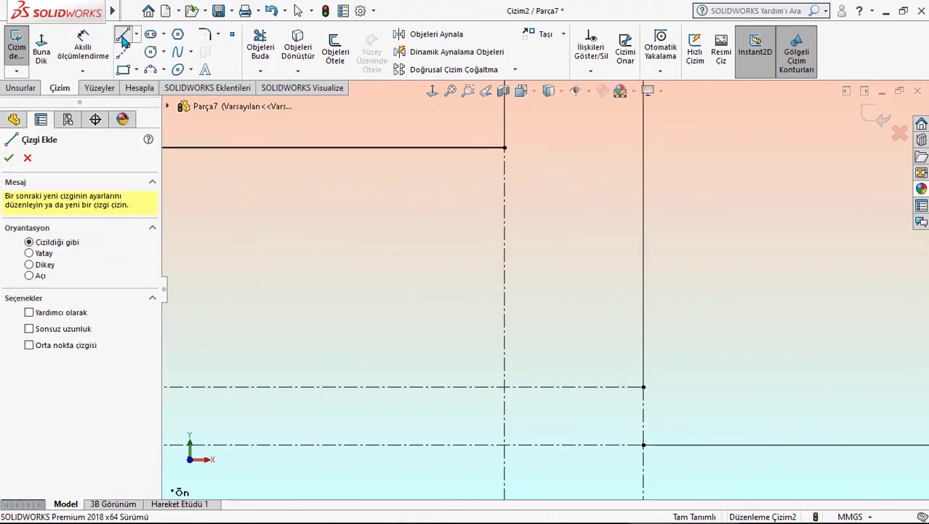
pyautogui.click(136, 34)
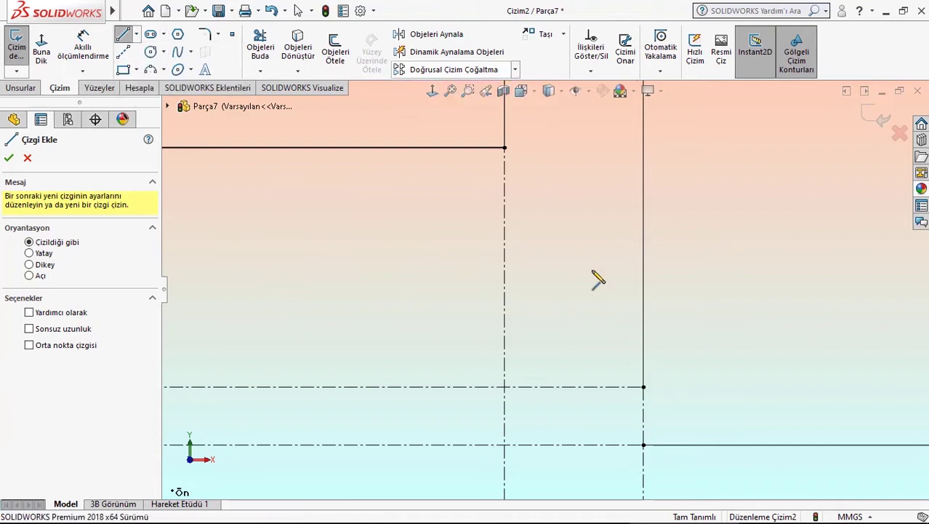
pyautogui.click(642, 387)
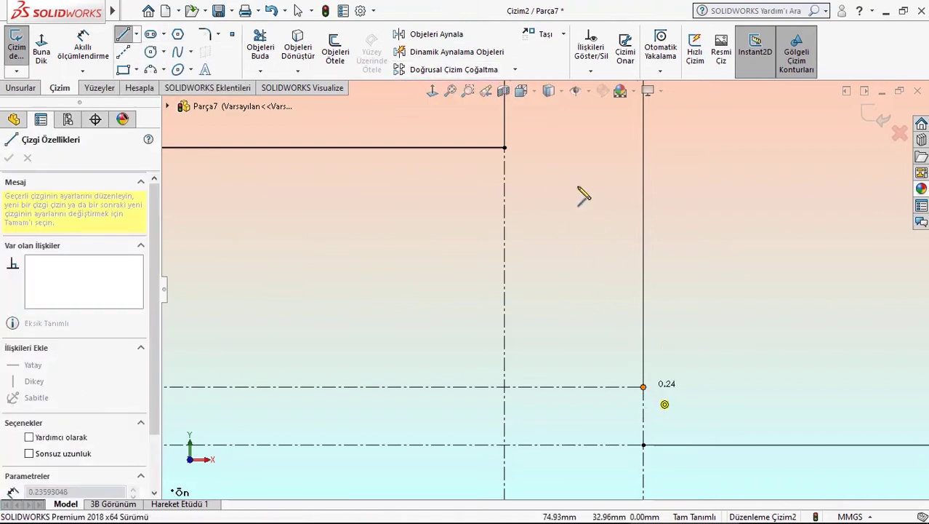
pyautogui.click(547, 182)
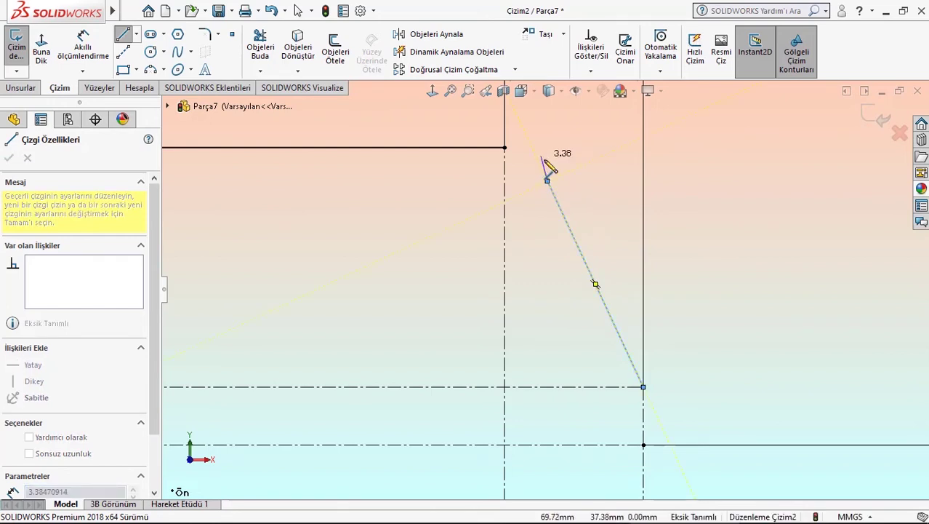
pyautogui.click(505, 148)
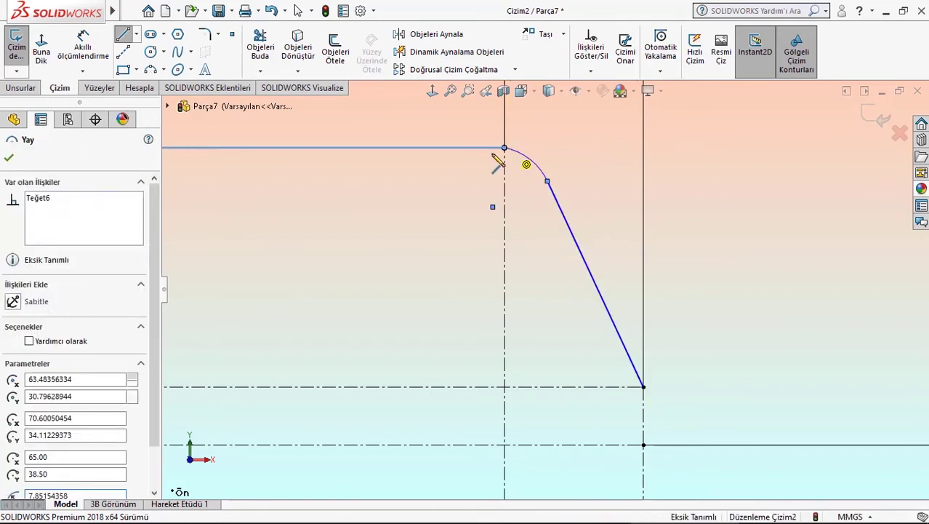
pyautogui.rightClick(480, 198)
pyautogui.click(483, 201)
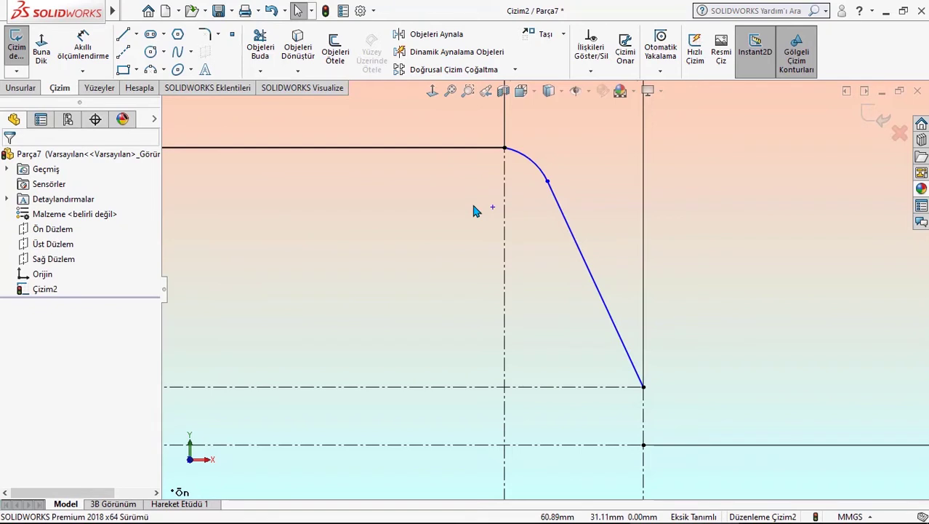
# Step: Dimension the small tangent arc to an 8 mm radius
pyautogui.click(83, 47)
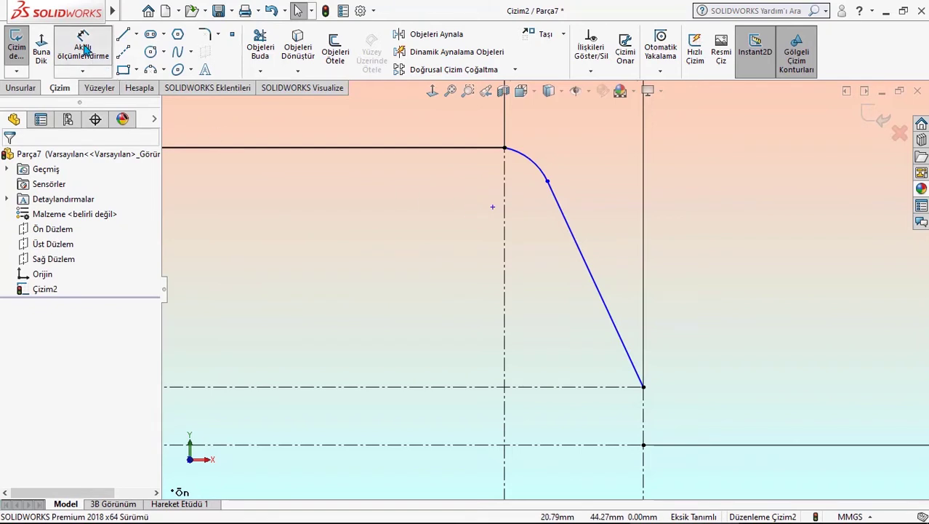
pyautogui.click(533, 156)
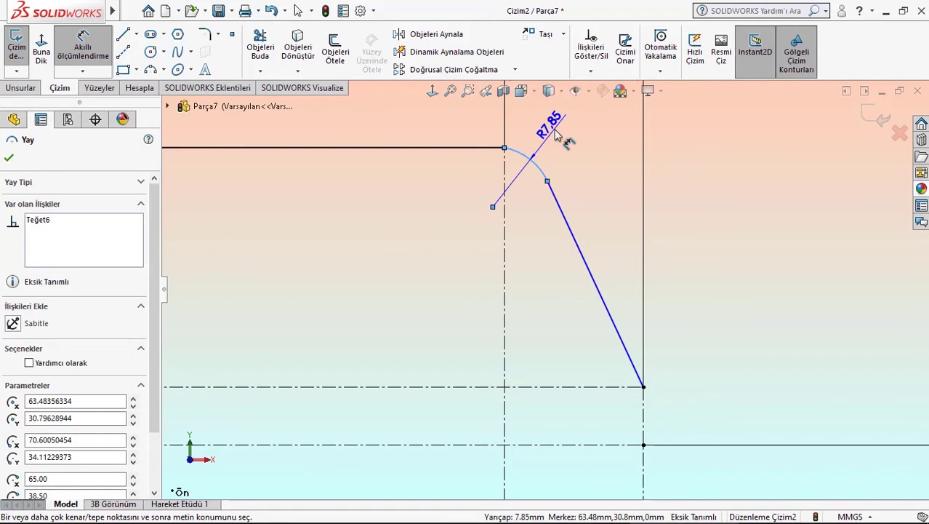
pyautogui.click(556, 136)
pyautogui.write('8')
pyautogui.press('Return')
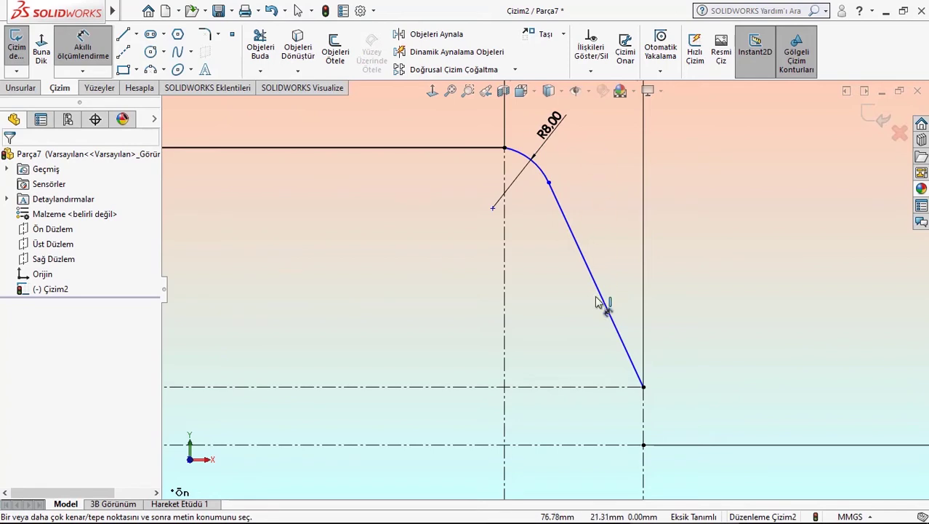
# Step: Draw a three-point arc from the slanted line's lower end to the lowest centreline, bulging slightly outward
pyautogui.scroll(3, 596, 302)
pyautogui.scroll(-2, 601, 392)
pyautogui.scroll(-1, 598, 397)
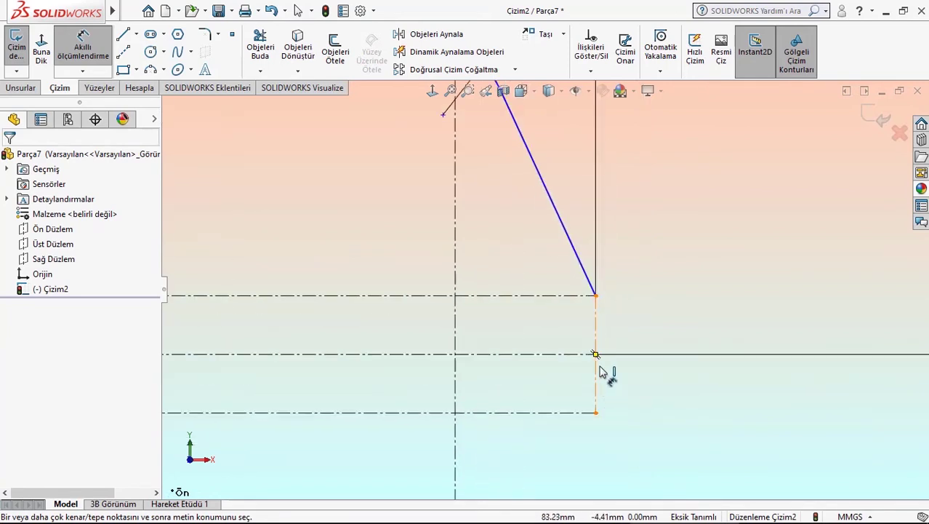
pyautogui.click(150, 69)
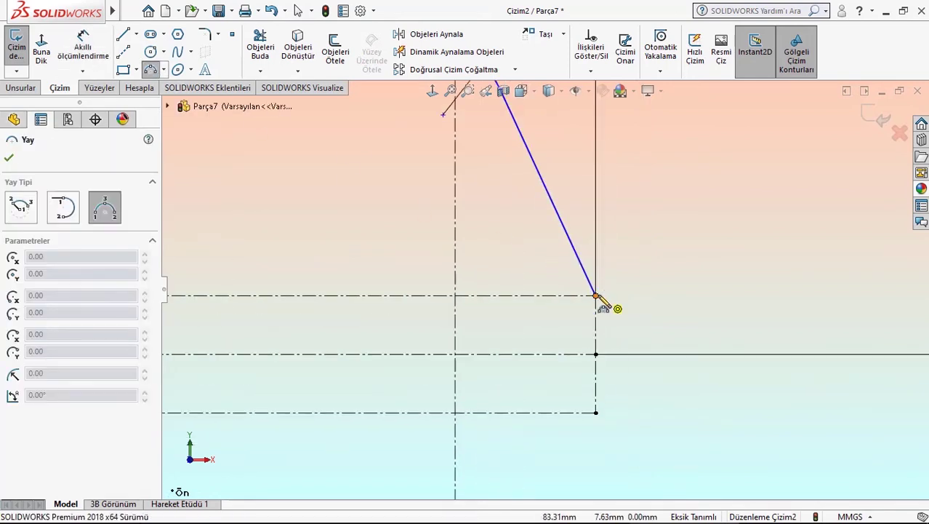
pyautogui.click(596, 296)
pyautogui.click(596, 413)
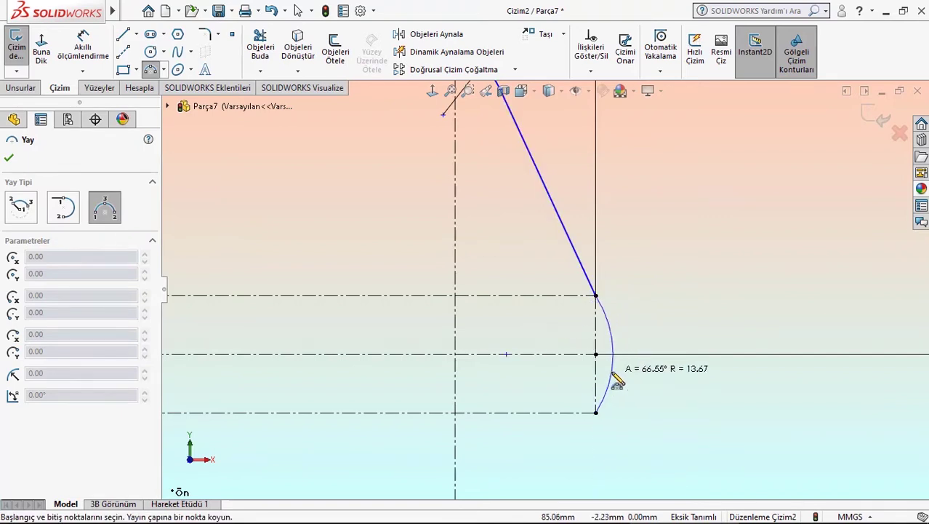
pyautogui.click(608, 372)
pyautogui.moveTo(651, 412); pyautogui.dragTo(650, 297, button='right')
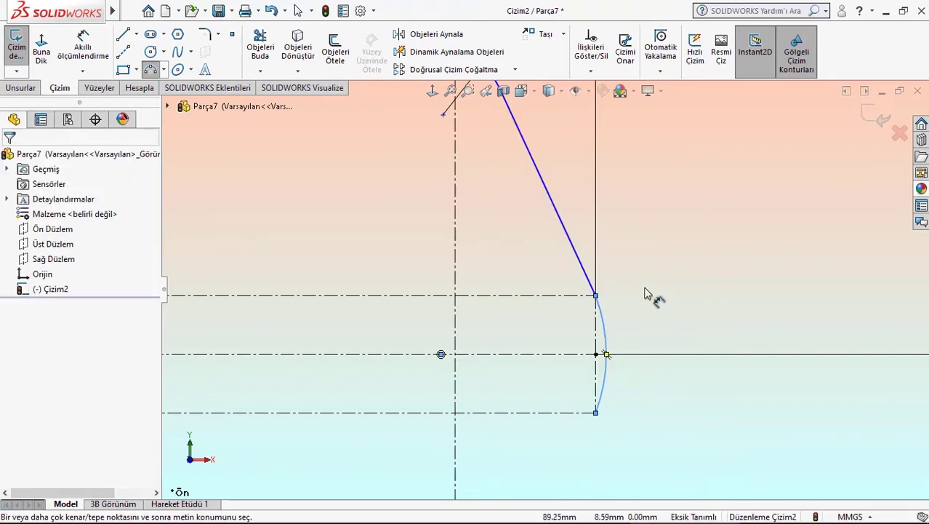
# Step: Give the right end arc a 20 mm radius
pyautogui.click(609, 336)
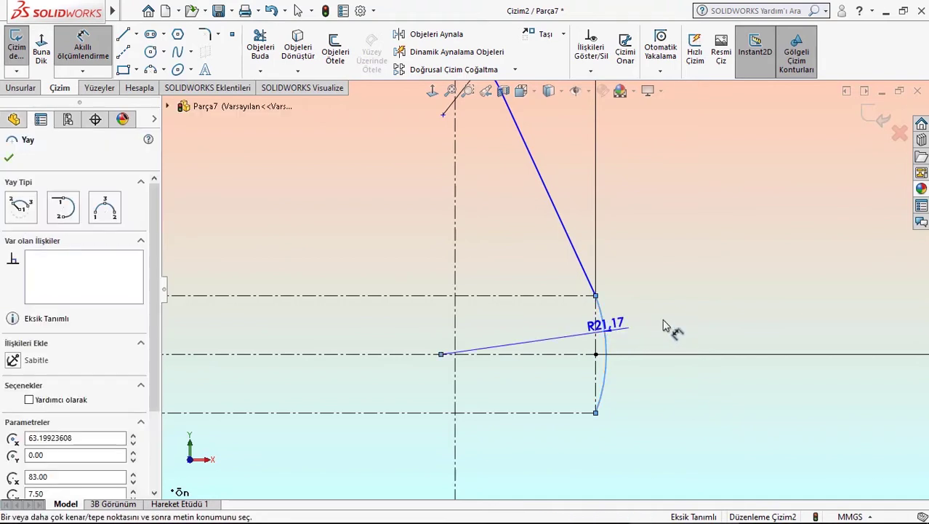
pyautogui.click(702, 320)
pyautogui.write('20')
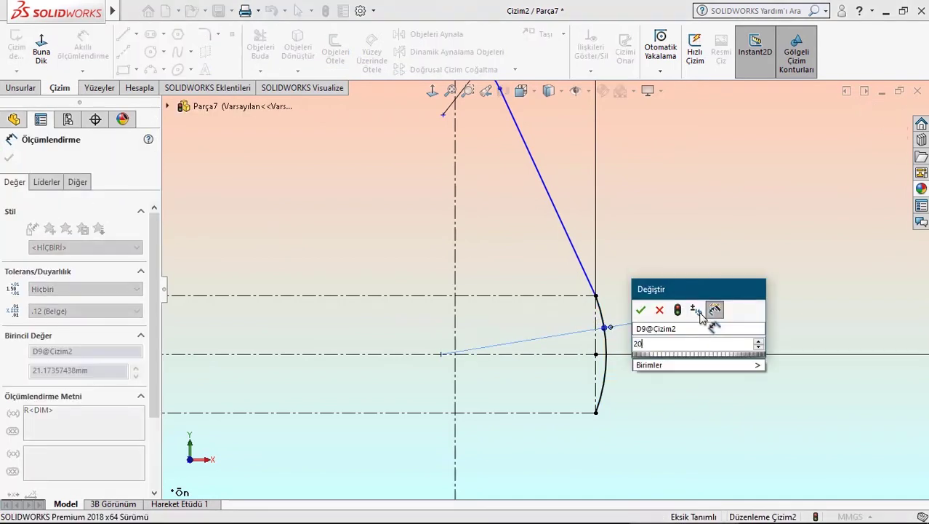
pyautogui.press('Return')
pyautogui.click(683, 215)
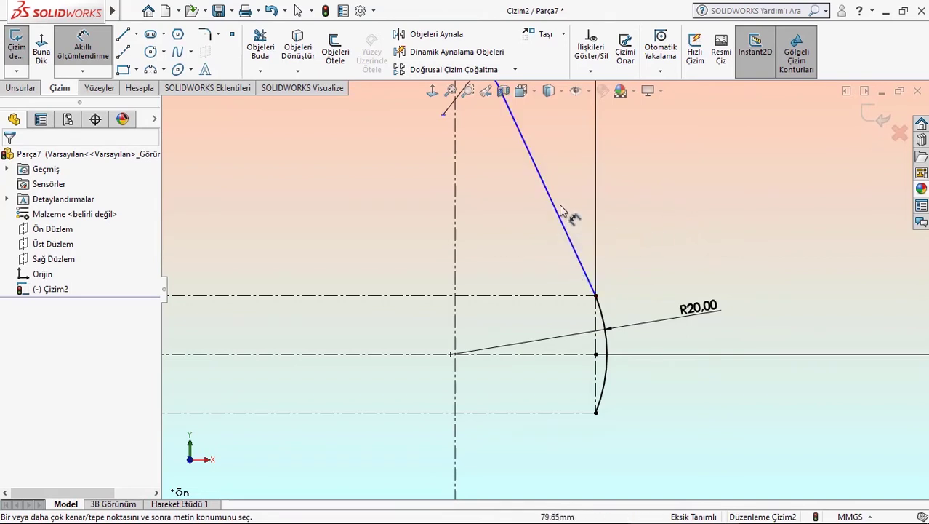
pyautogui.scroll(3, 531, 141)
pyautogui.press('Escape')
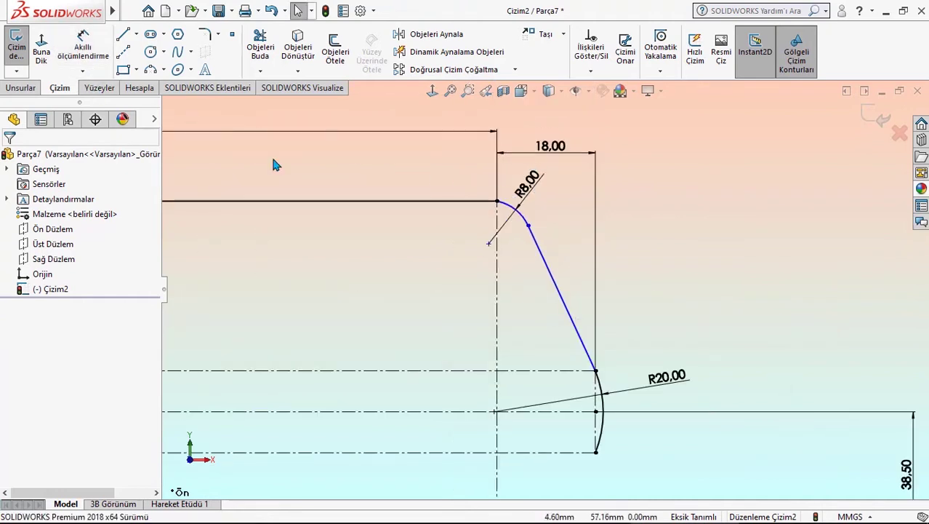
# Step: Make the R8 arc tangent to the top horizontal edge
pyautogui.click(525, 225)
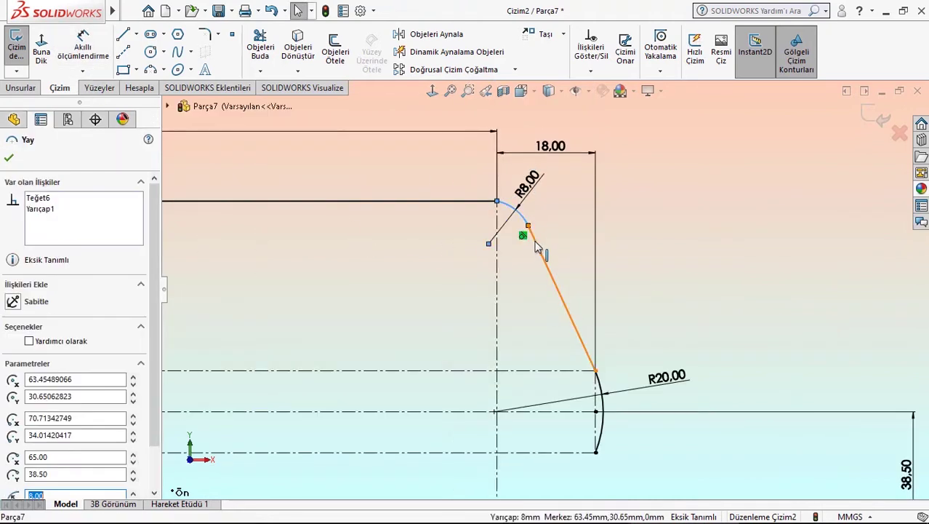
pyautogui.keyDown('ctrl'); pyautogui.click(542, 245); pyautogui.keyUp('ctrl')
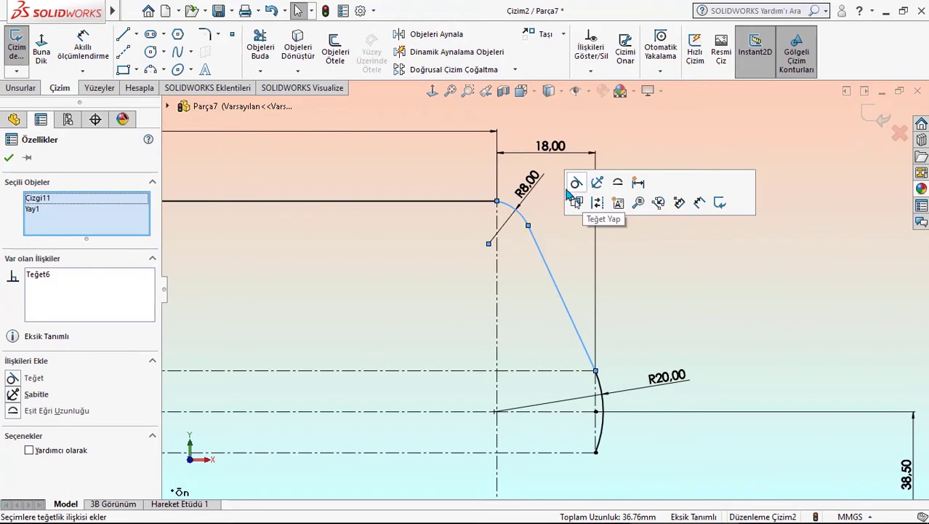
pyautogui.click(527, 283)
pyautogui.click(518, 210)
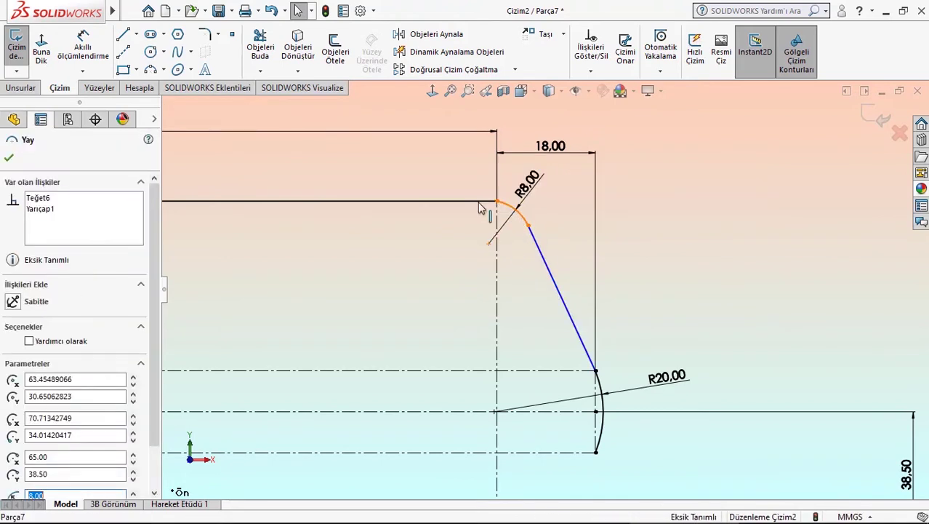
pyautogui.keyDown('ctrl'); pyautogui.click(483, 201); pyautogui.keyUp('ctrl')
pyautogui.click(519, 159)
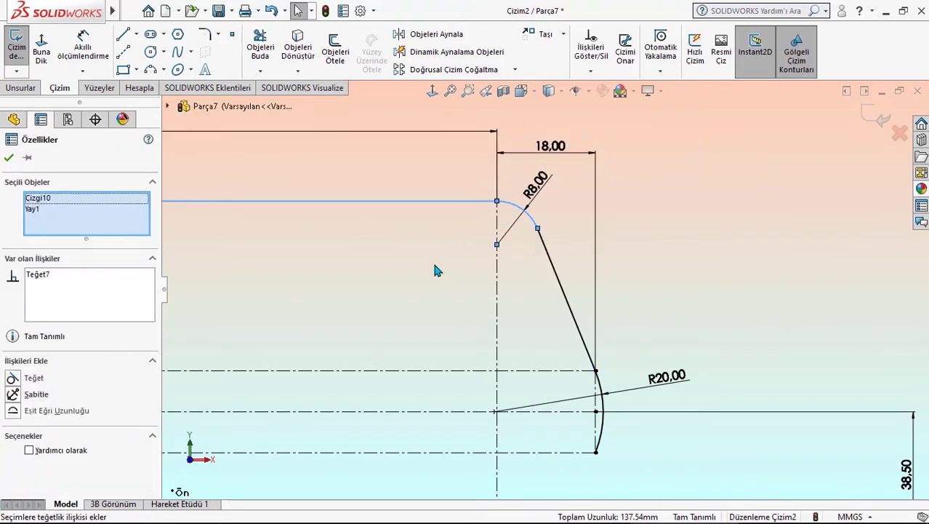
pyautogui.click(435, 271)
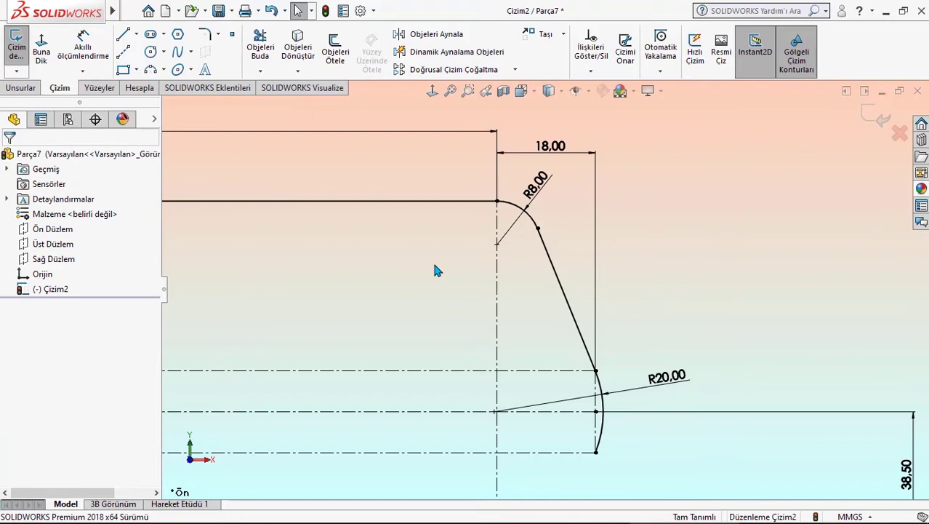
# Step: Mirror the right slanted line and R8 arc onto the left end about the vertical centerline
pyautogui.scroll(3, 434, 270)
pyautogui.scroll(3, 407, 364)
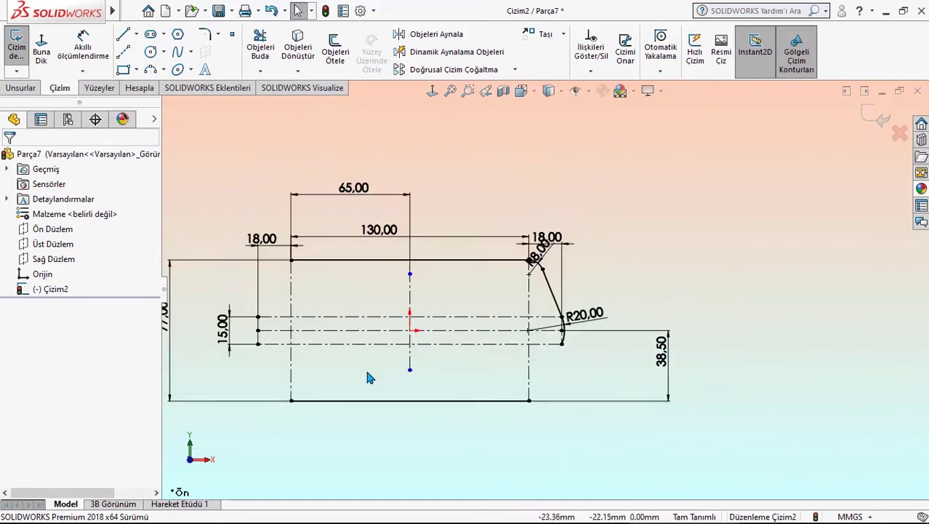
pyautogui.scroll(2, 426, 285)
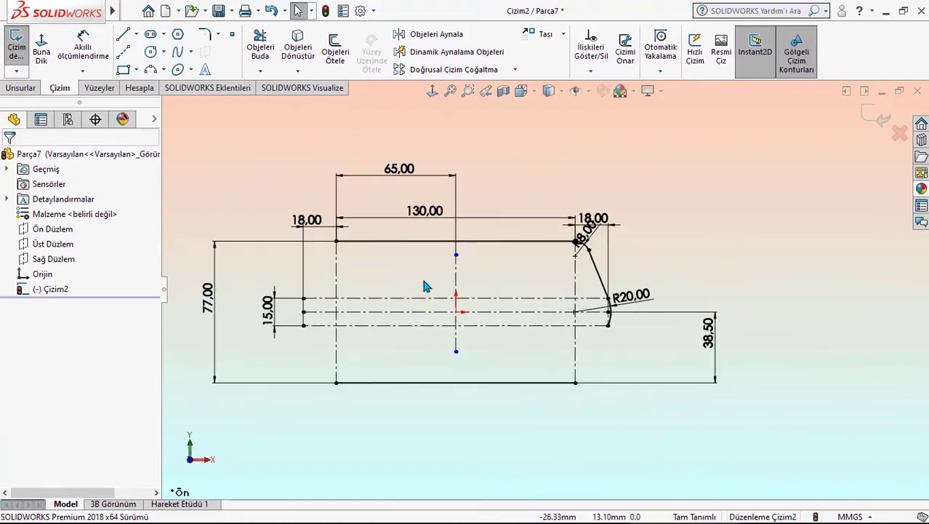
pyautogui.click(436, 34)
pyautogui.click(597, 273)
pyautogui.scroll(-1, 604, 258)
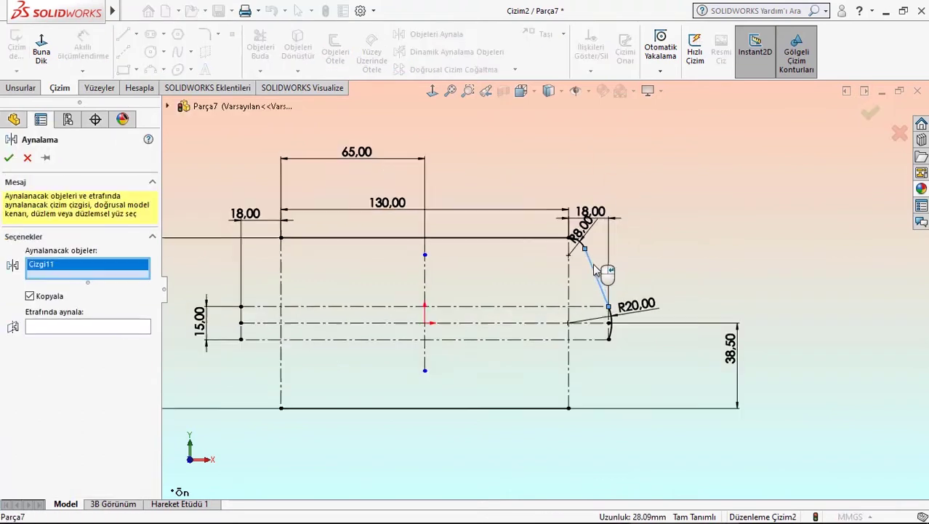
pyautogui.scroll(-3, 603, 258)
pyautogui.click(561, 234)
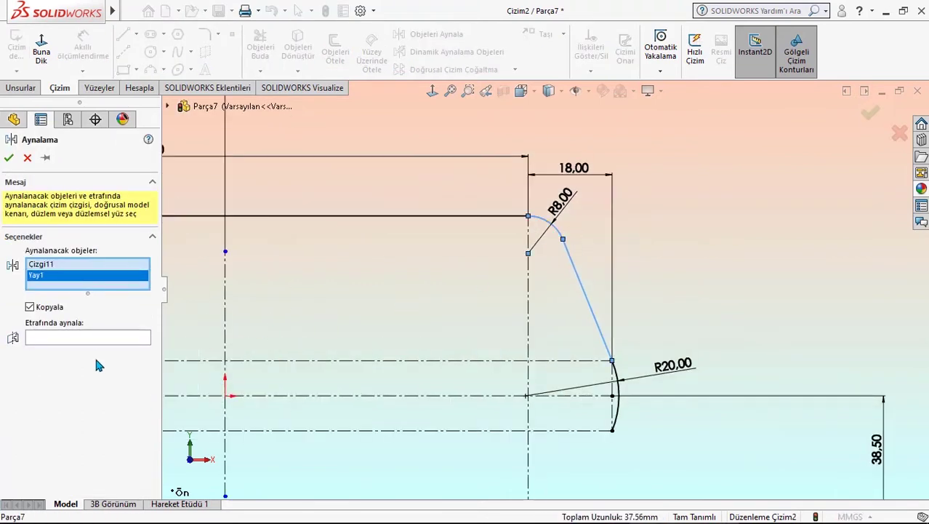
pyautogui.click(107, 336)
pyautogui.click(224, 303)
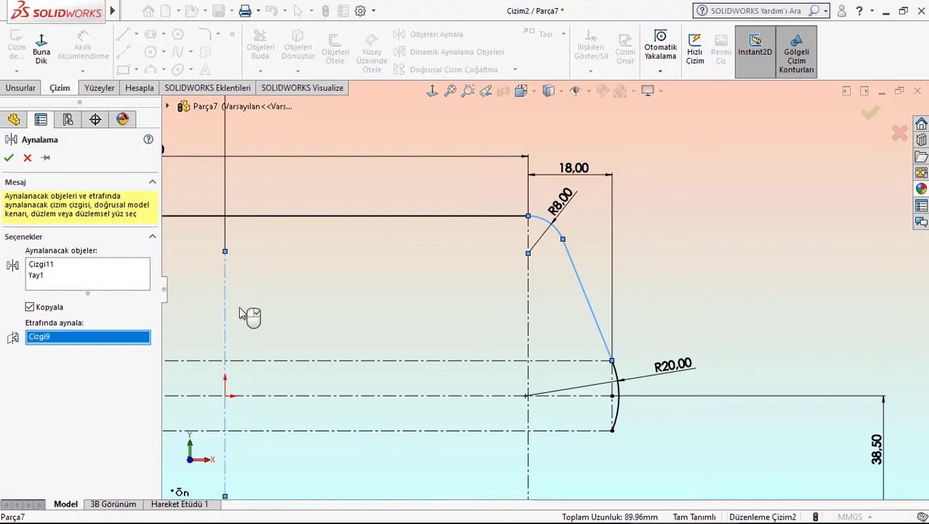
pyautogui.press('f')
pyautogui.click(9, 159)
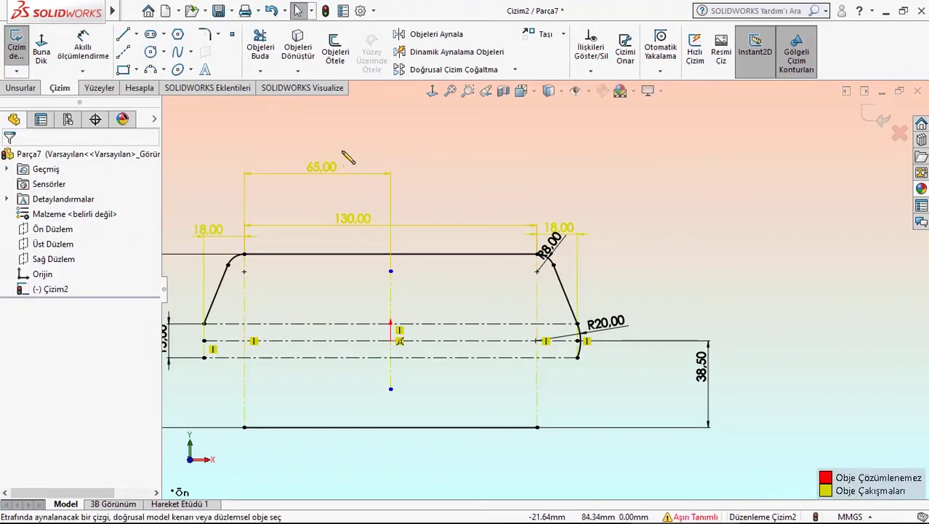
# Step: Delete the redundant 65,00 and left 18,00 dimensions
pyautogui.moveTo(332, 178); pyautogui.dragTo(331, 166)
pyautogui.press('Delete')
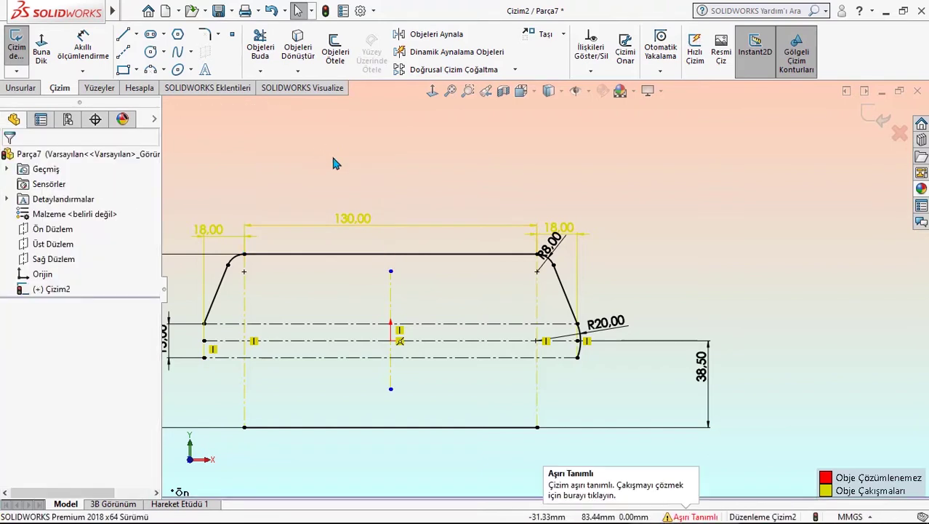
pyautogui.moveTo(218, 236); pyautogui.dragTo(218, 204)
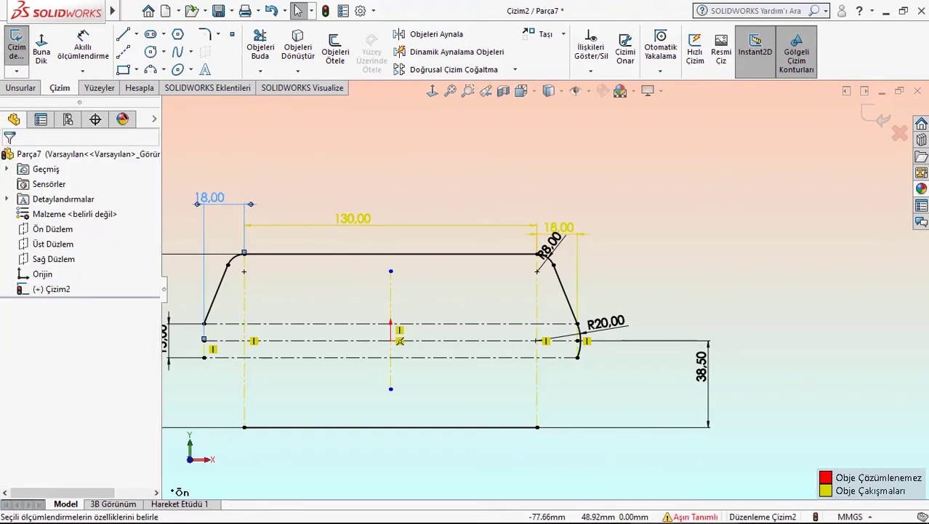
pyautogui.press('Delete')
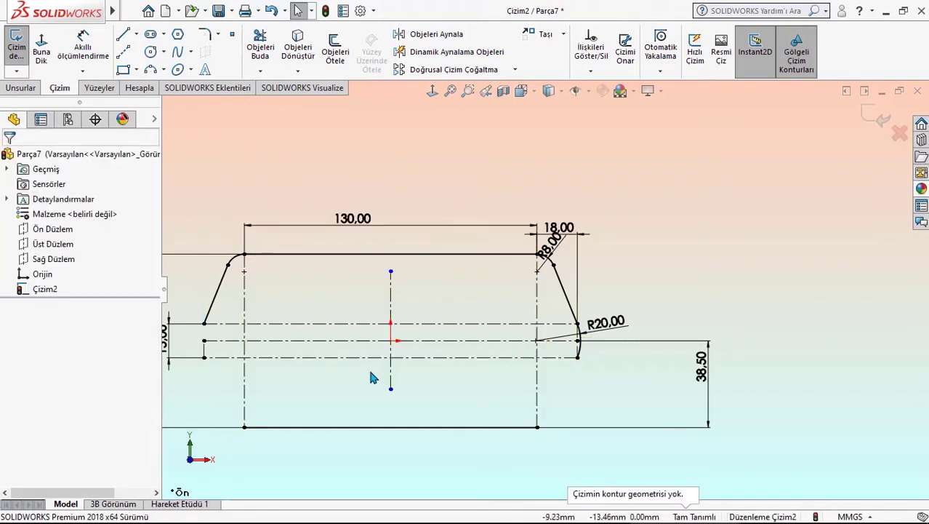
pyautogui.press('f')
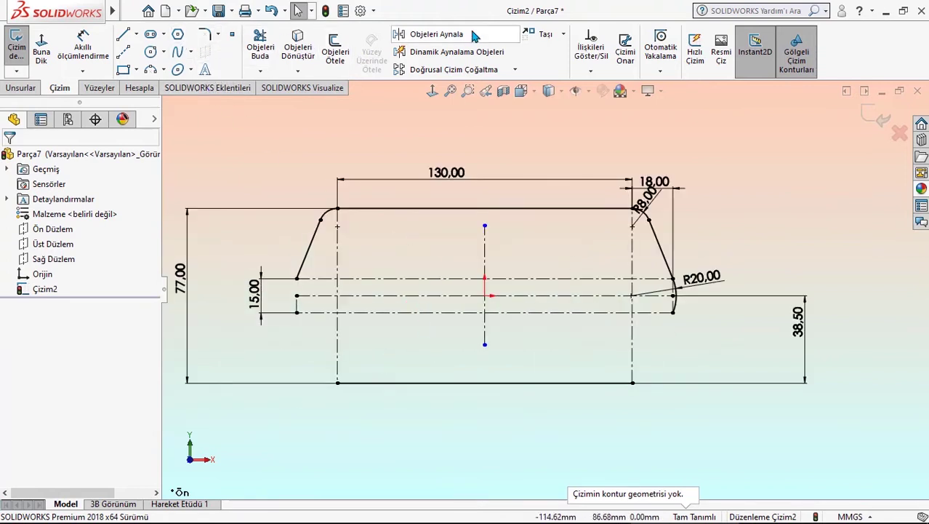
# Step: Mirror both upper arcs and slanted lines onto the bottom about the horizontal centerline
pyautogui.click(430, 34)
pyautogui.click(325, 216)
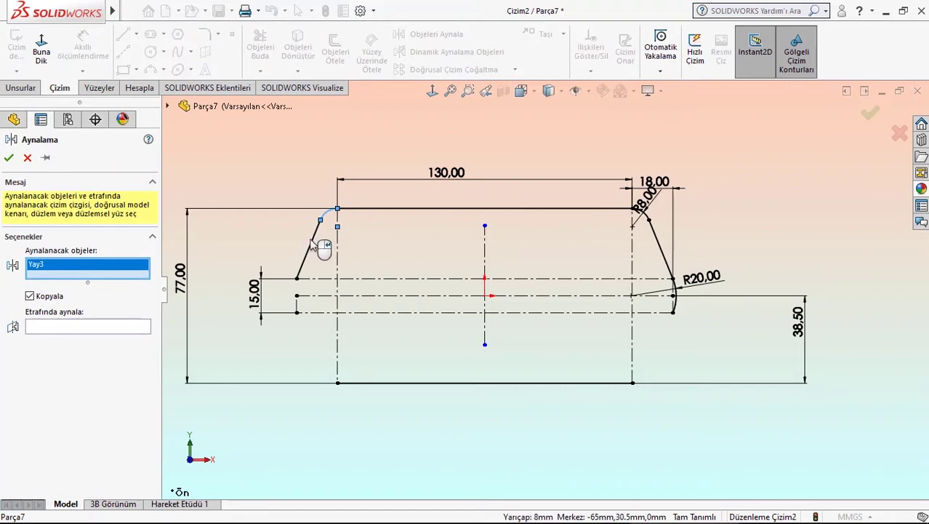
pyautogui.click(312, 244)
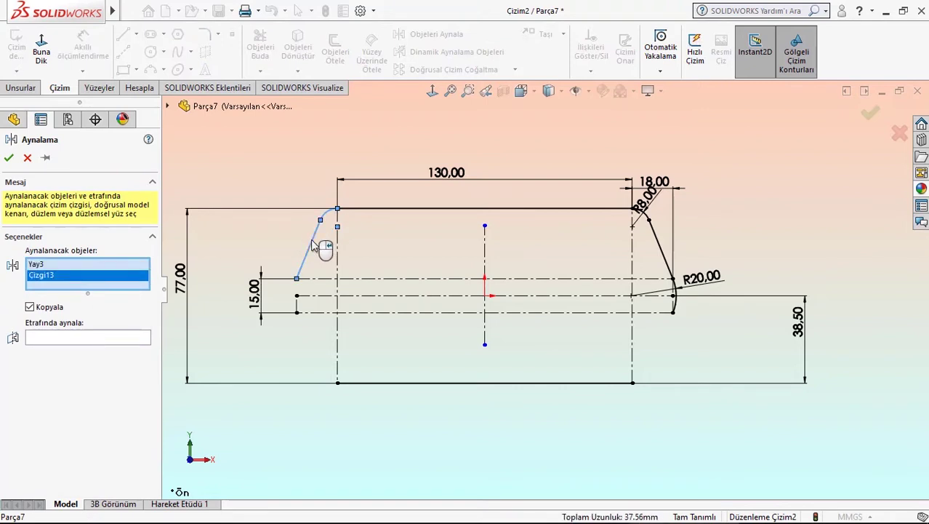
pyautogui.click(646, 219)
pyautogui.click(660, 243)
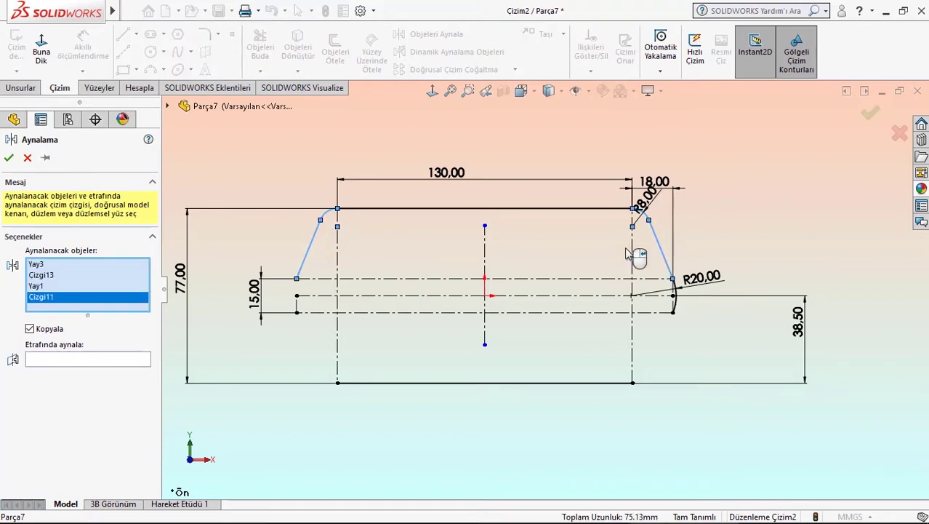
pyautogui.click(53, 362)
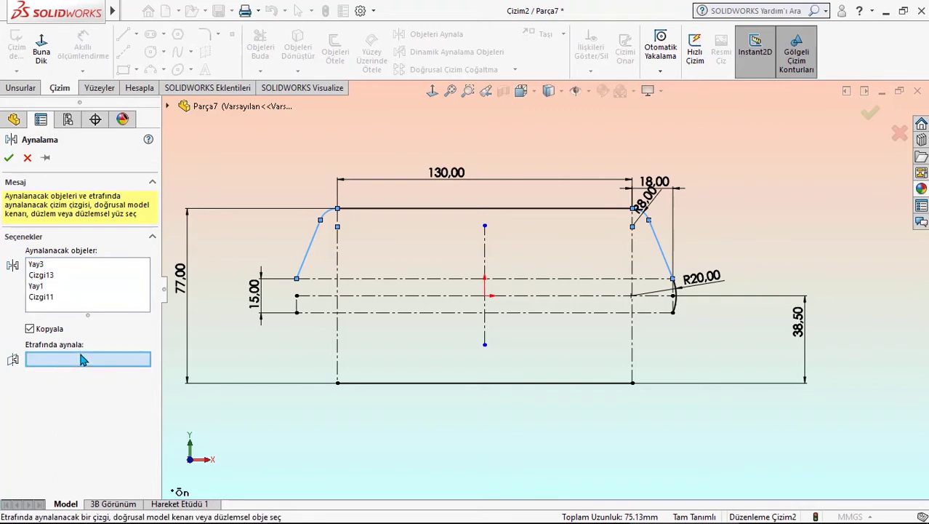
pyautogui.click(431, 296)
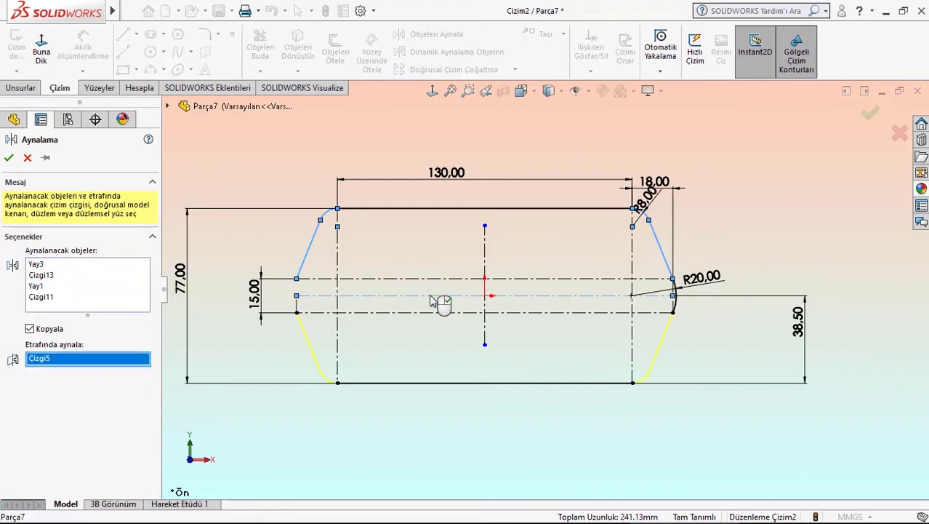
pyautogui.scroll(3, 661, 314)
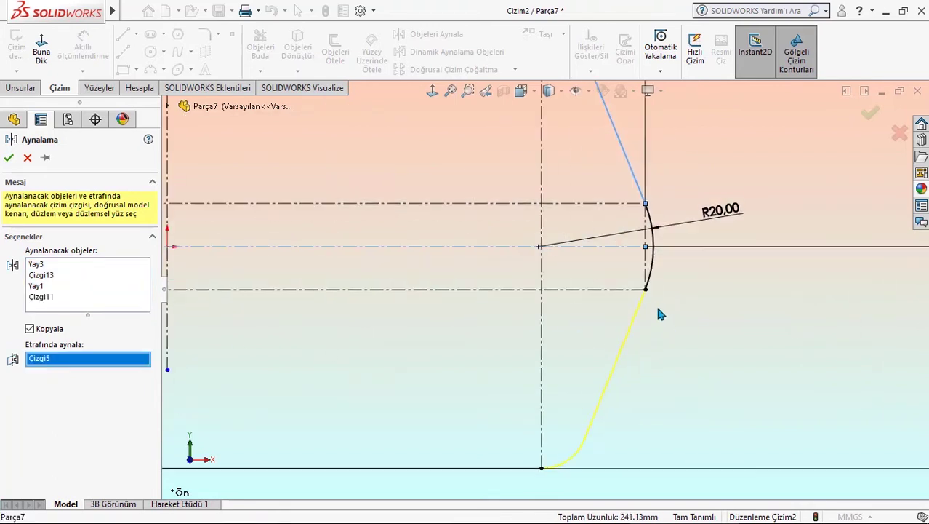
pyautogui.scroll(-2, 655, 303)
pyautogui.press('f')
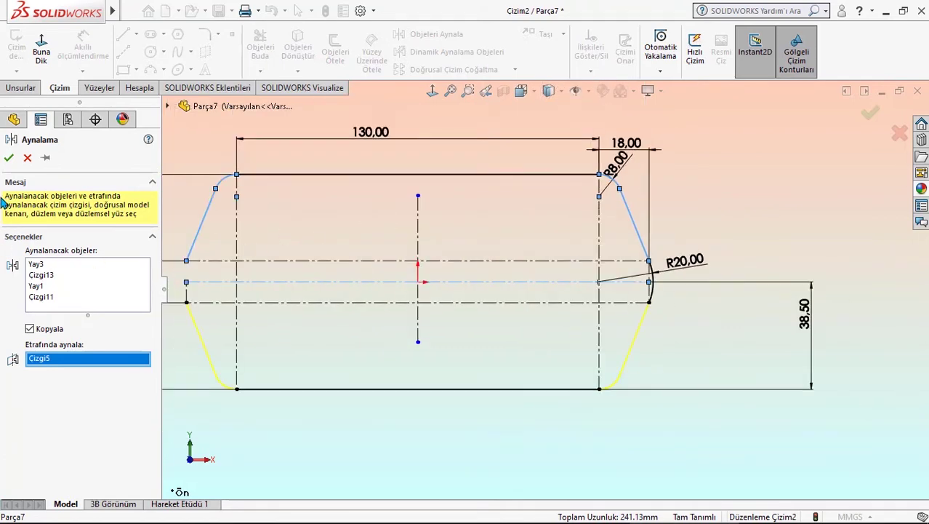
pyautogui.click(9, 160)
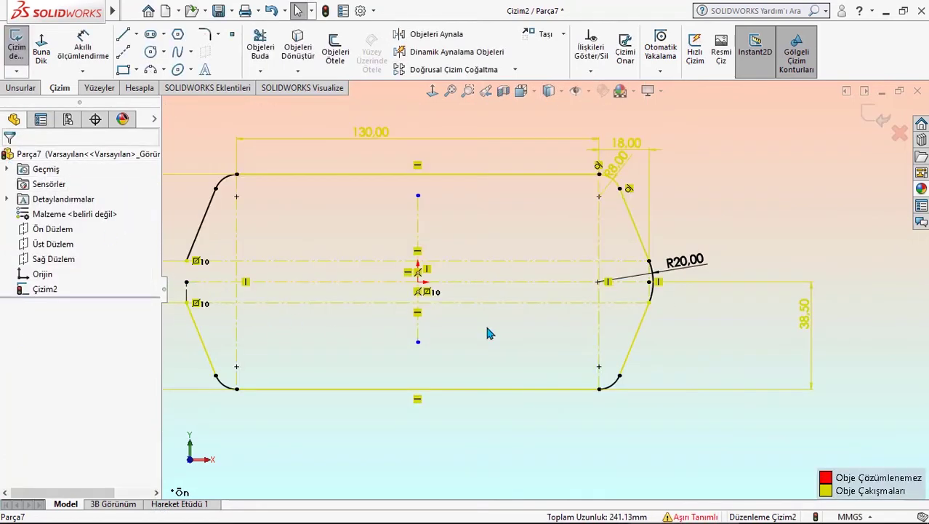
# Step: Delete the conflicting 38,50 dimension
pyautogui.moveTo(805, 317); pyautogui.dragTo(768, 317)
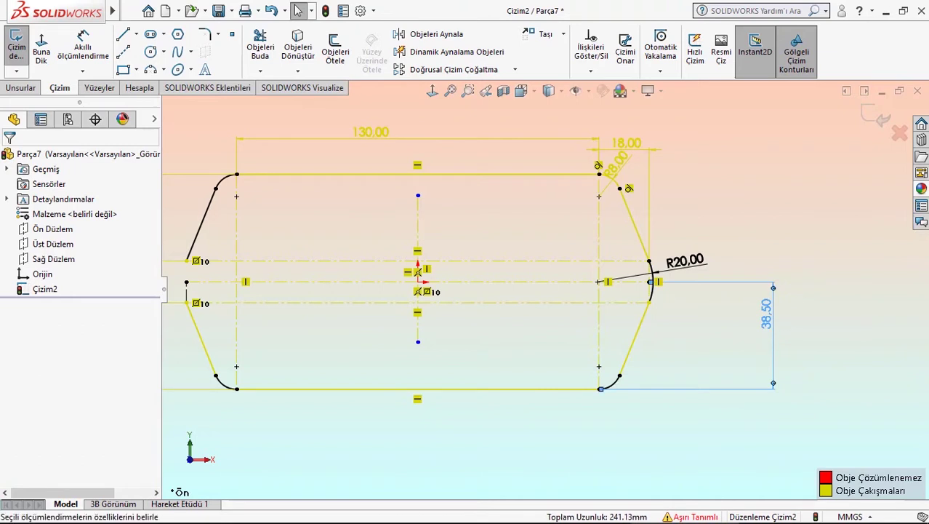
pyautogui.press('Delete')
pyautogui.scroll(1, 545, 288)
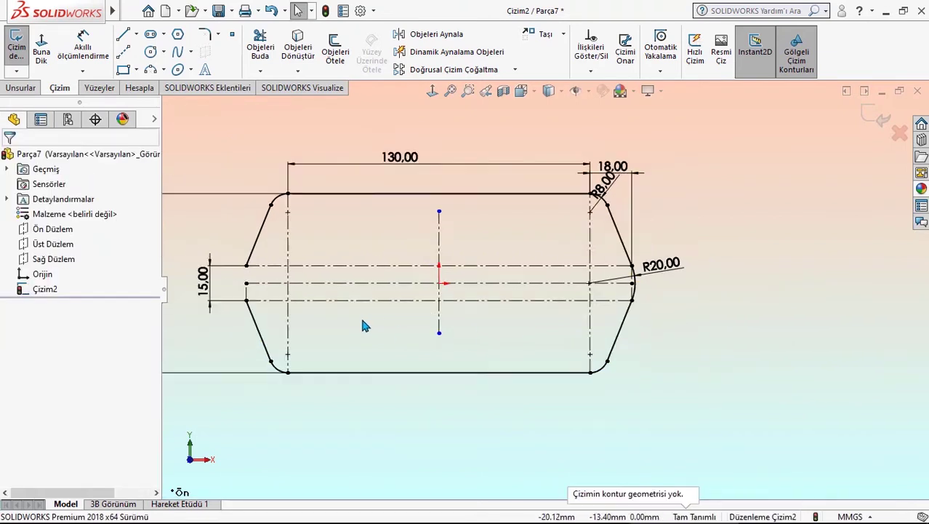
pyautogui.scroll(2, 366, 306)
pyautogui.scroll(-1, 371, 283)
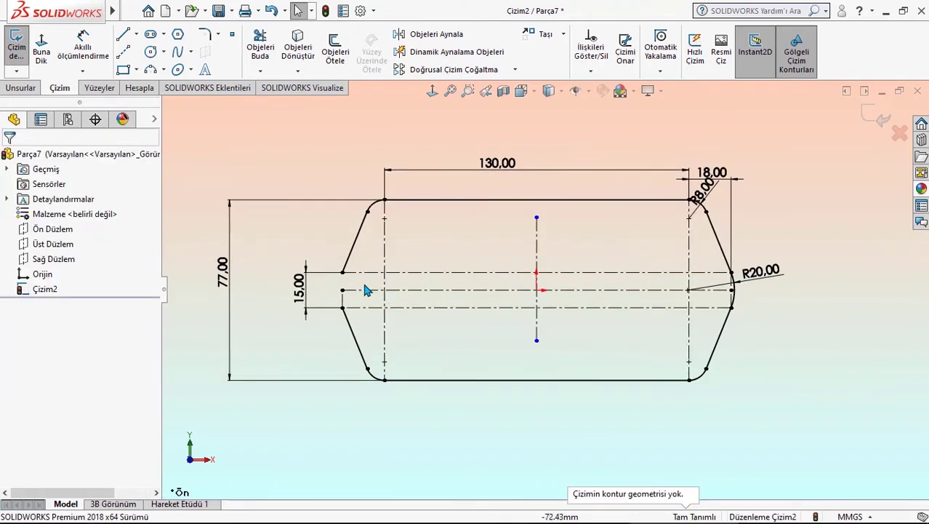
# Step: Draw an outward-bulging three-point arc between the upper and lower left tip endpoints
pyautogui.click(151, 69)
pyautogui.scroll(-3, 353, 298)
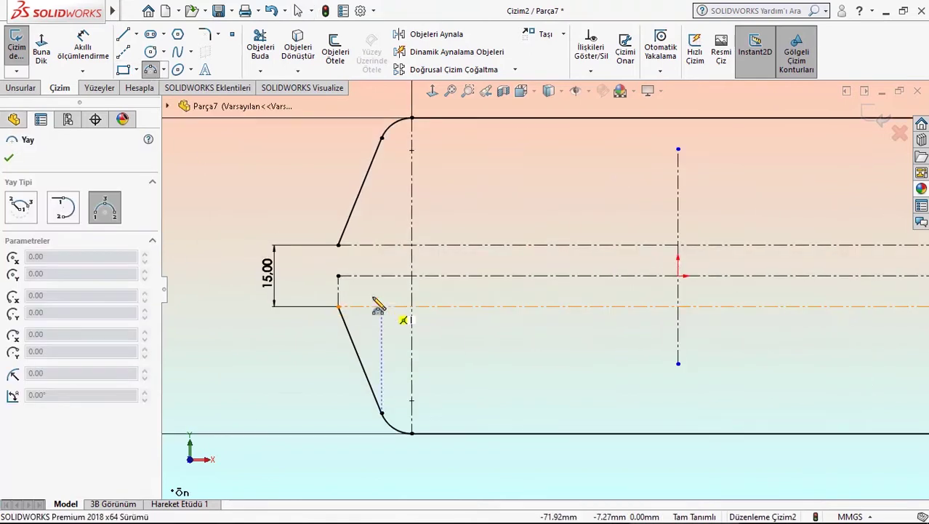
pyautogui.click(338, 245)
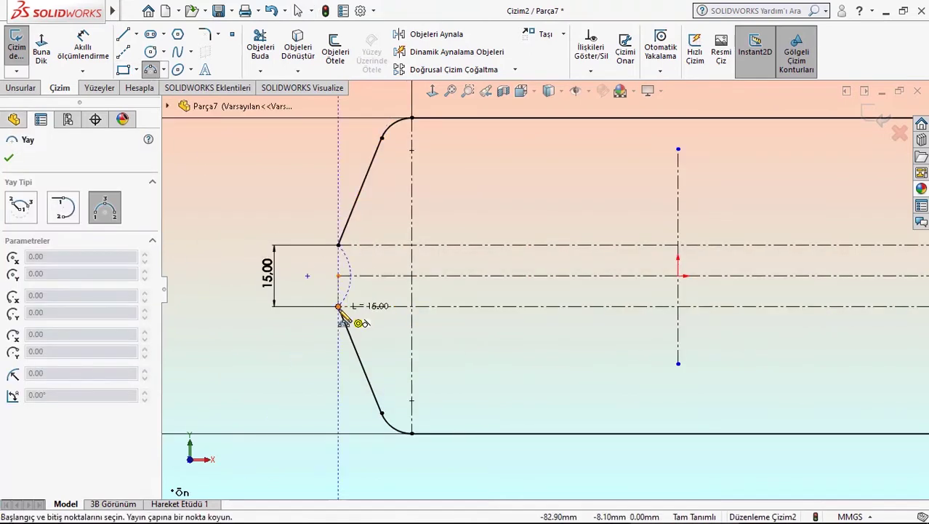
pyautogui.click(338, 306)
pyautogui.click(333, 290)
pyautogui.moveTo(321, 370); pyautogui.dragTo(311, 300, button='right')
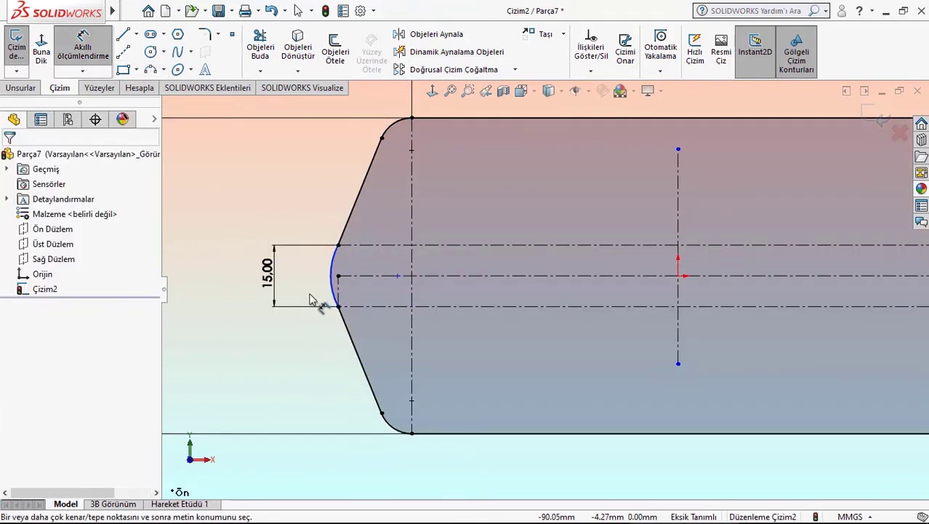
# Step: Dimension the left tip arc to a 20 mm radius
pyautogui.click(333, 285)
pyautogui.click(231, 306)
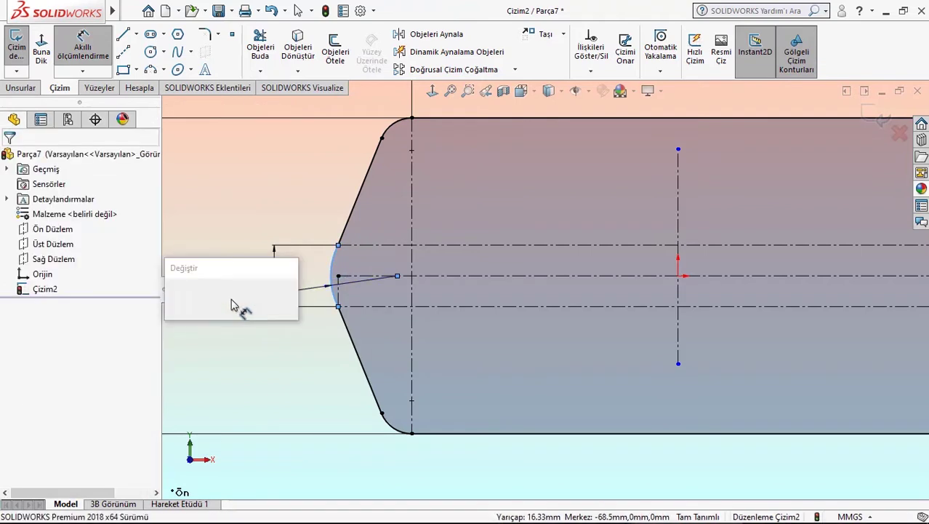
pyautogui.write('20')
pyautogui.press('Return')
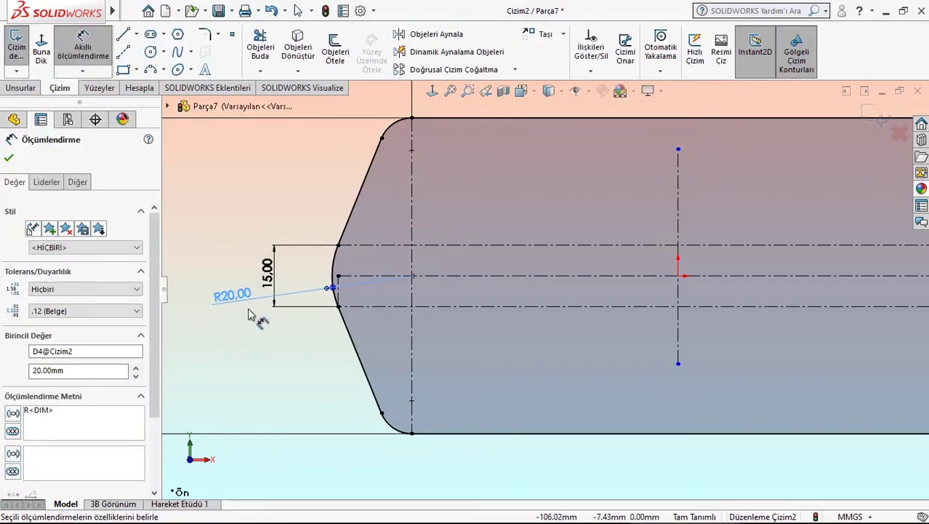
pyautogui.scroll(5, 575, 261)
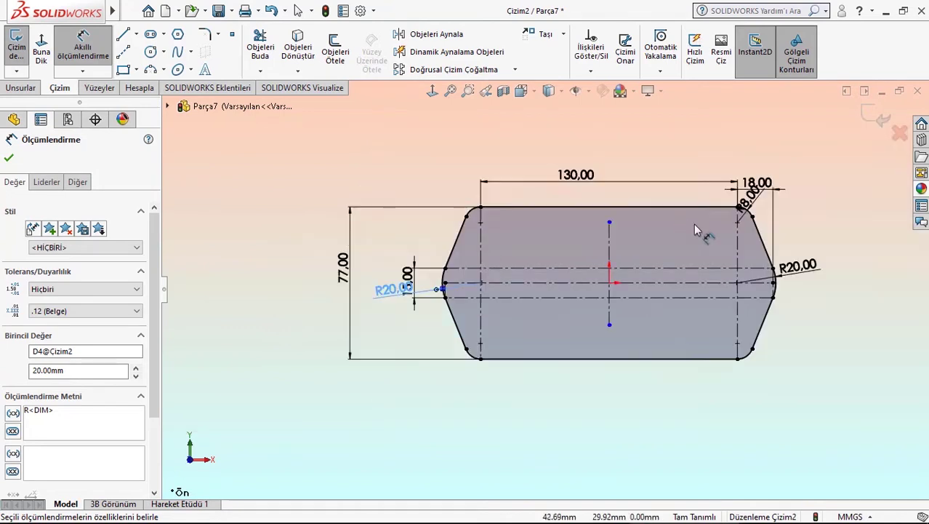
pyautogui.scroll(-1, 664, 256)
pyautogui.scroll(-1, 528, 316)
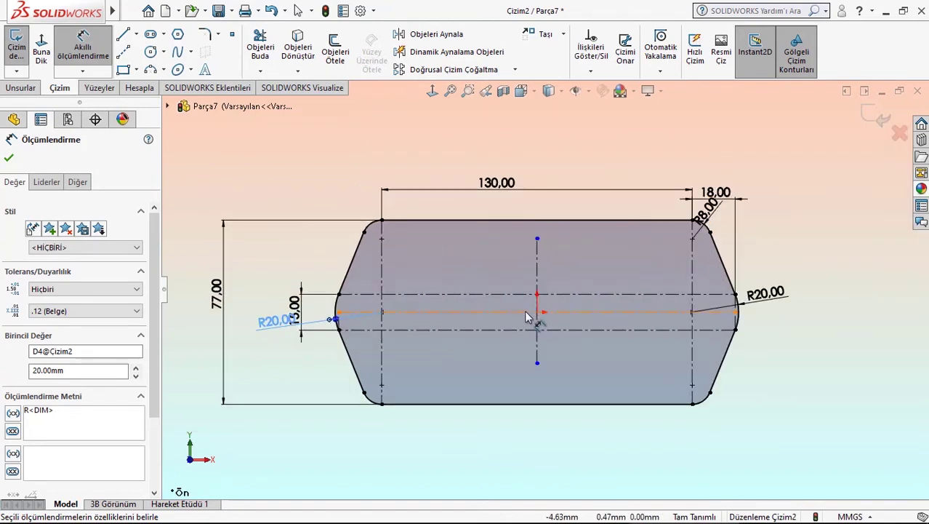
pyautogui.click(428, 157)
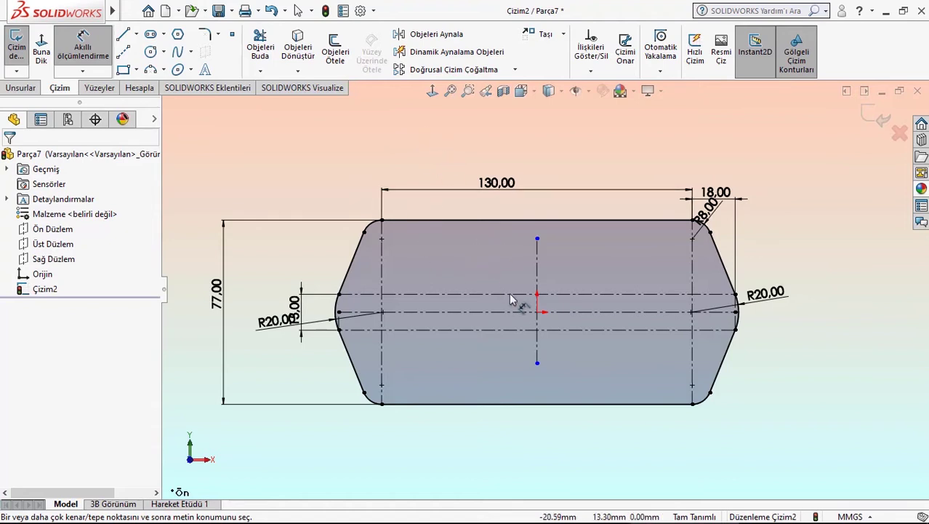
# Step: Switch the CommandManager to the Unsurlar (Features) commands
pyautogui.click(21, 88)
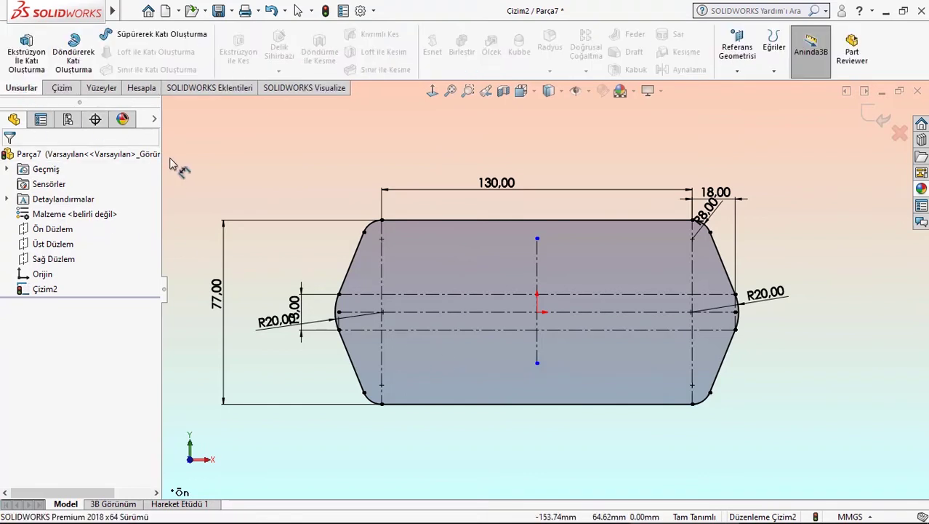
# Step: Extrude the profile 95 mm with the Orta Düzlem (Mid Plane) end condition
pyautogui.click(27, 64)
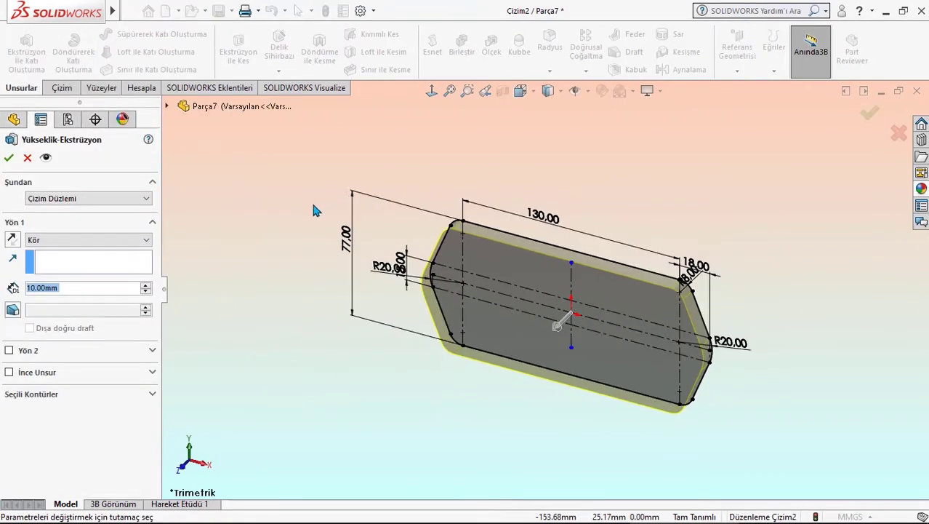
pyautogui.click(100, 241)
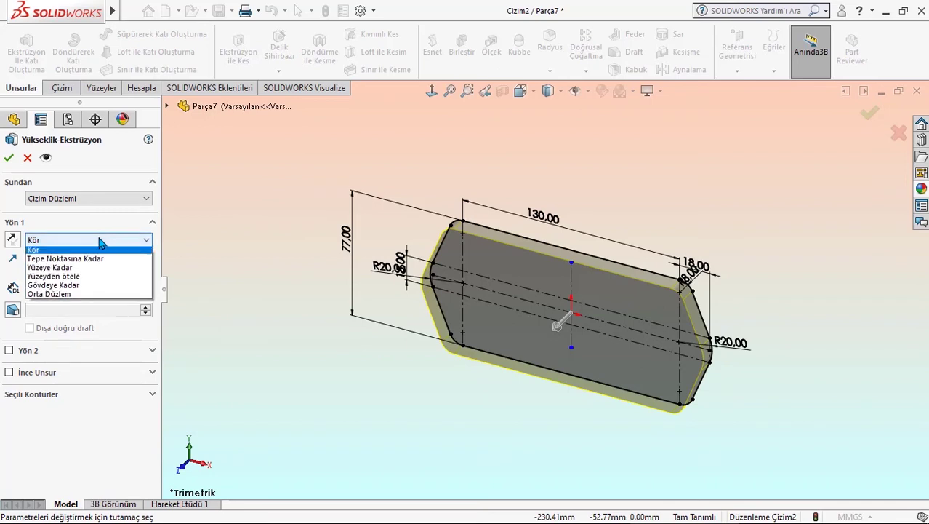
pyautogui.click(80, 294)
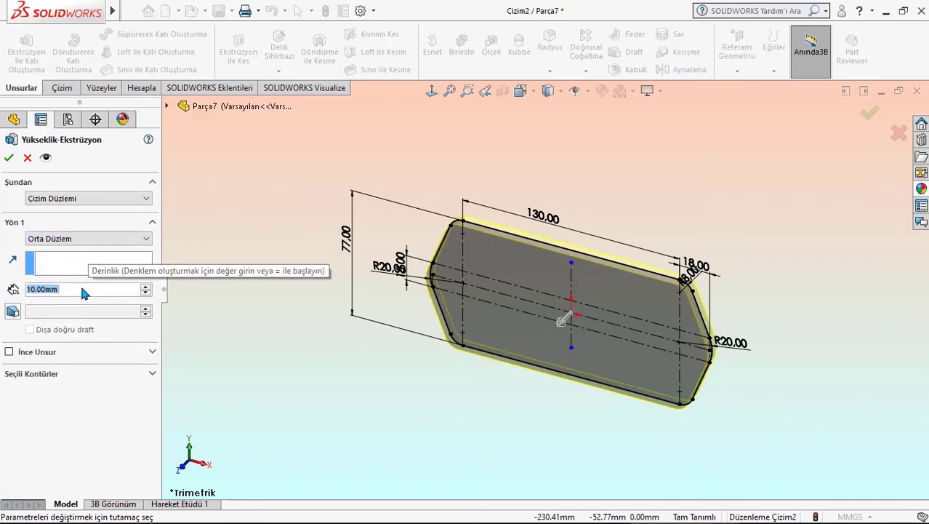
pyautogui.write('95')
pyautogui.press('Return')
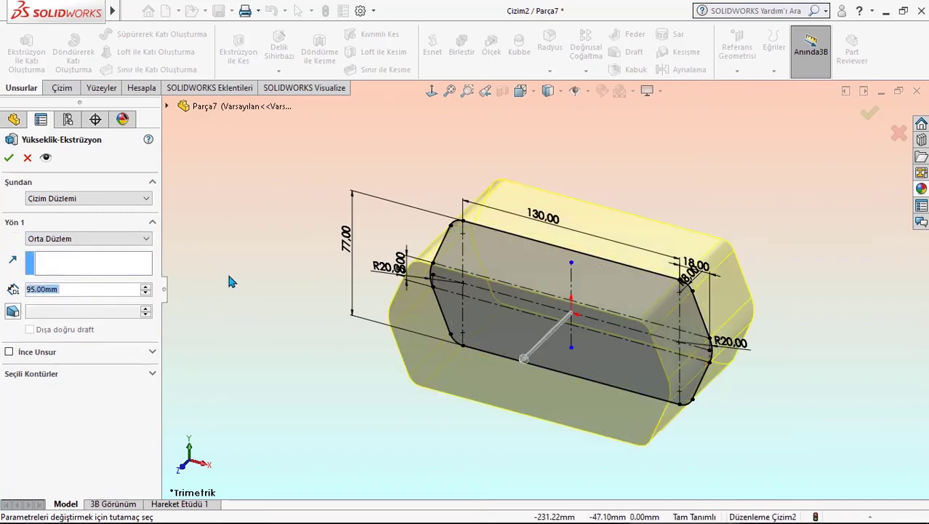
pyautogui.moveTo(436, 280)
pyautogui.mouseDown(button='middle')
pyautogui.moveTo(415, 218)
pyautogui.moveTo(413, 264)
pyautogui.moveTo(364, 236)
pyautogui.mouseUp(button='middle')
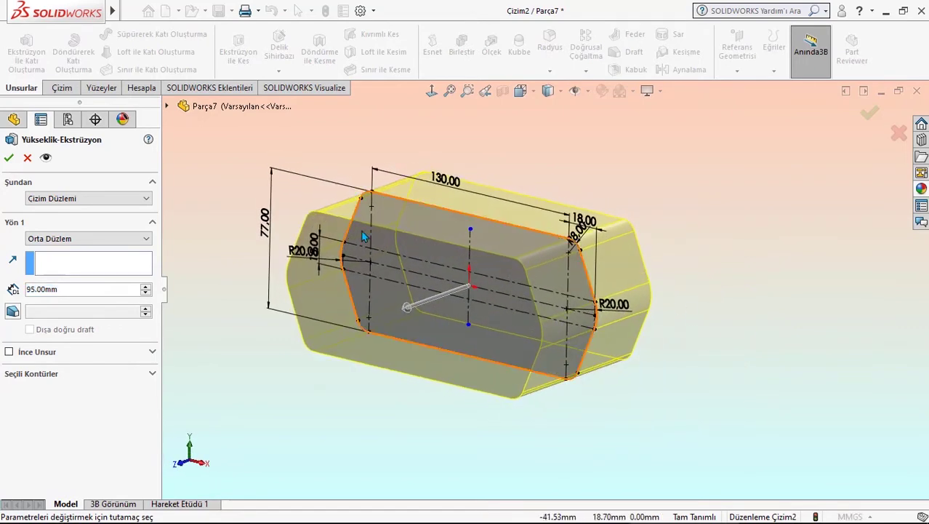
pyautogui.click(8, 157)
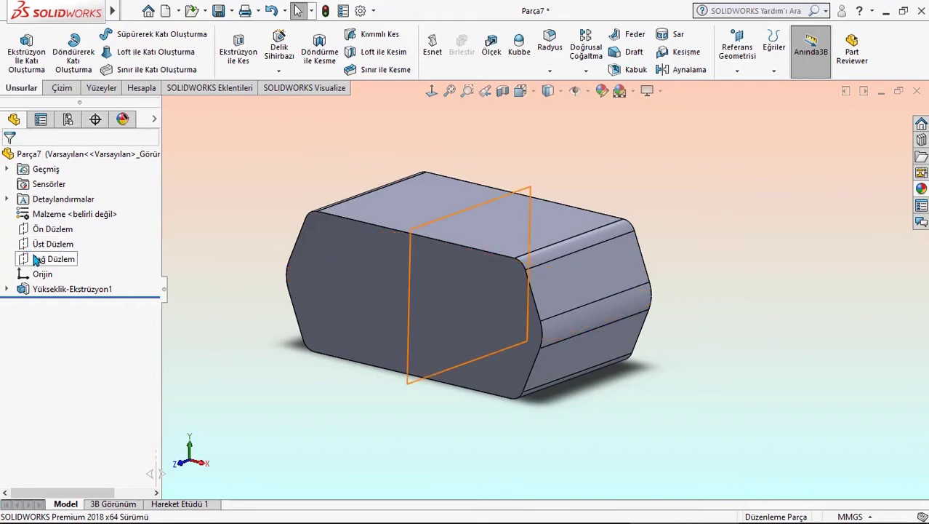
pyautogui.click(44, 259)
# Step: Start a normal-view sketch on Sağ Düzlem and draw a V meeting the right edge's midpoint
pyautogui.click(51, 239)
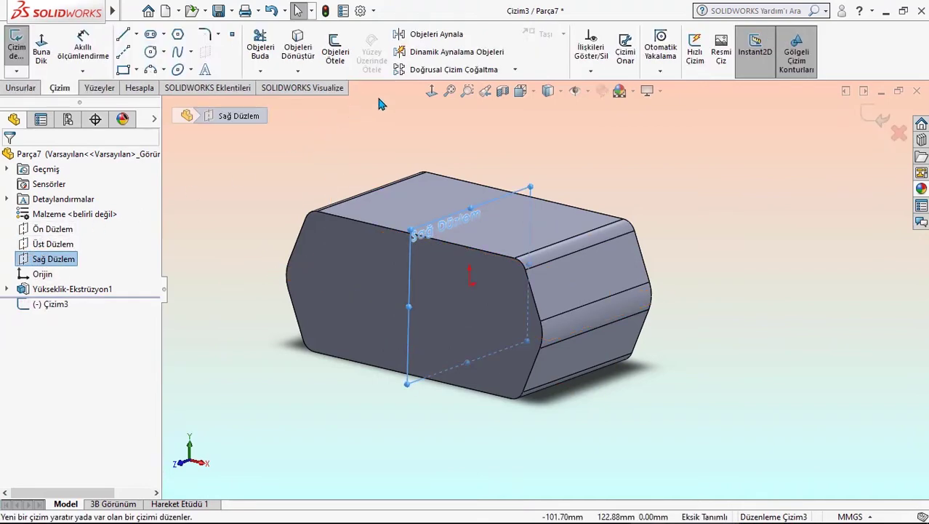
pyautogui.click(430, 92)
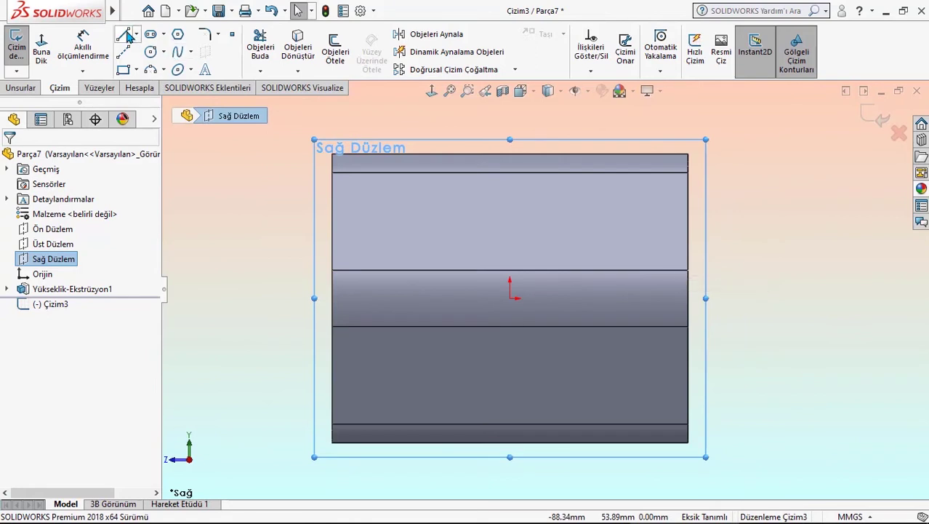
pyautogui.click(125, 35)
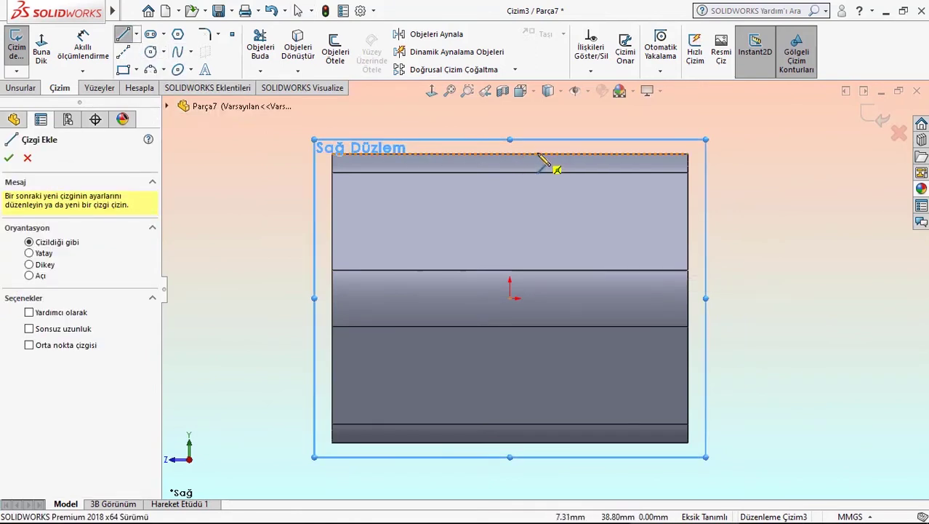
pyautogui.moveTo(540, 157)
pyautogui.mouseDown()
pyautogui.moveTo(689, 271)
pyautogui.moveTo(686, 295)
pyautogui.mouseUp()
pyautogui.click(688, 298)
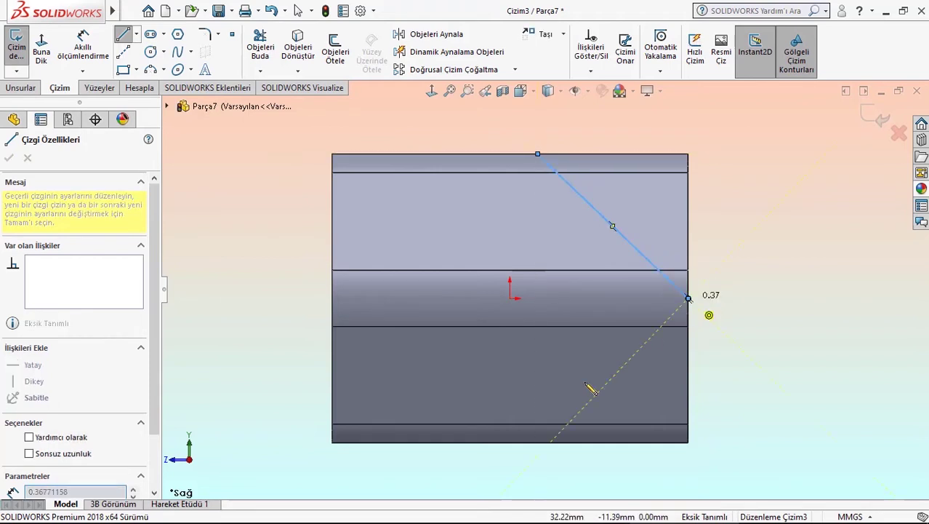
pyautogui.click(533, 442)
# Step: Close the outline with bottom, right and top segments around the part's right end
pyautogui.click(532, 469)
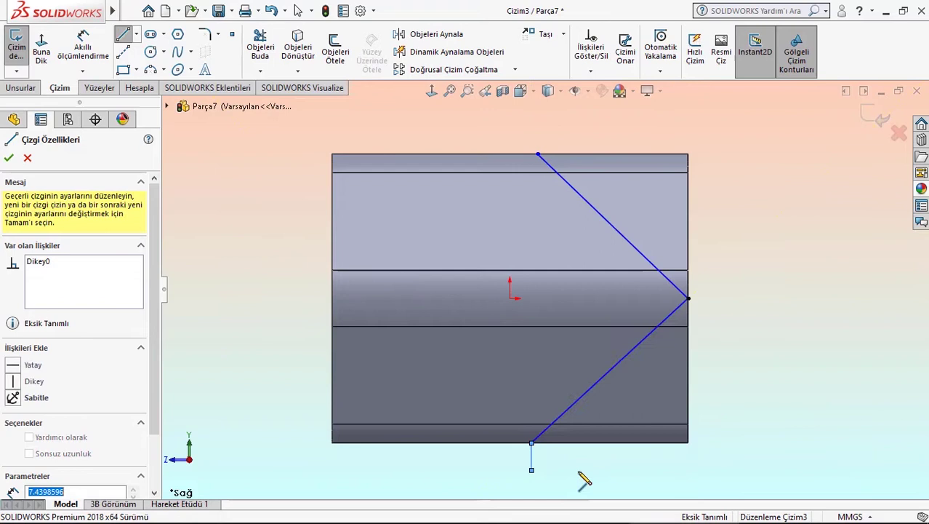
pyautogui.click(742, 469)
pyautogui.click(743, 121)
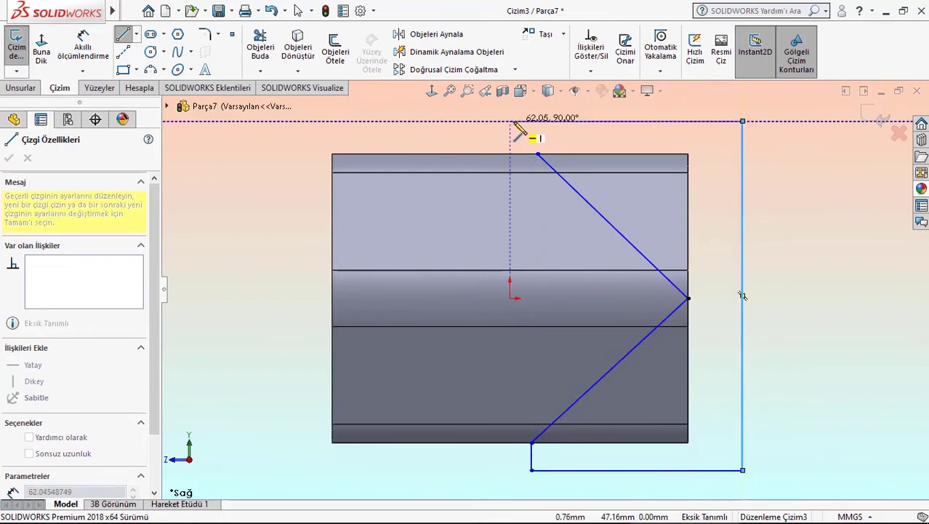
pyautogui.click(538, 120)
pyautogui.click(538, 153)
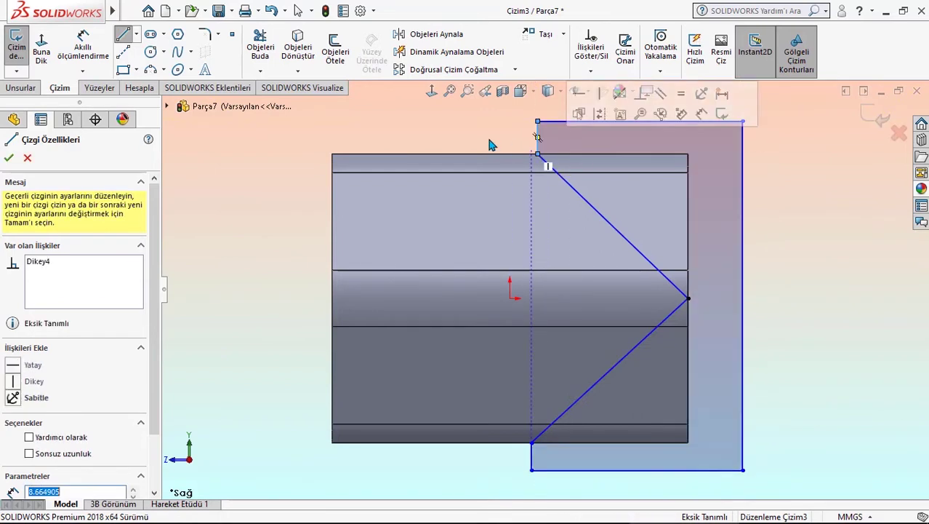
pyautogui.rightClick(488, 143)
pyautogui.click(492, 158)
# Step: Discard a stray 54.74 dimension and set the sketch's top offset from the part edge to 10 mm
pyautogui.click(83, 48)
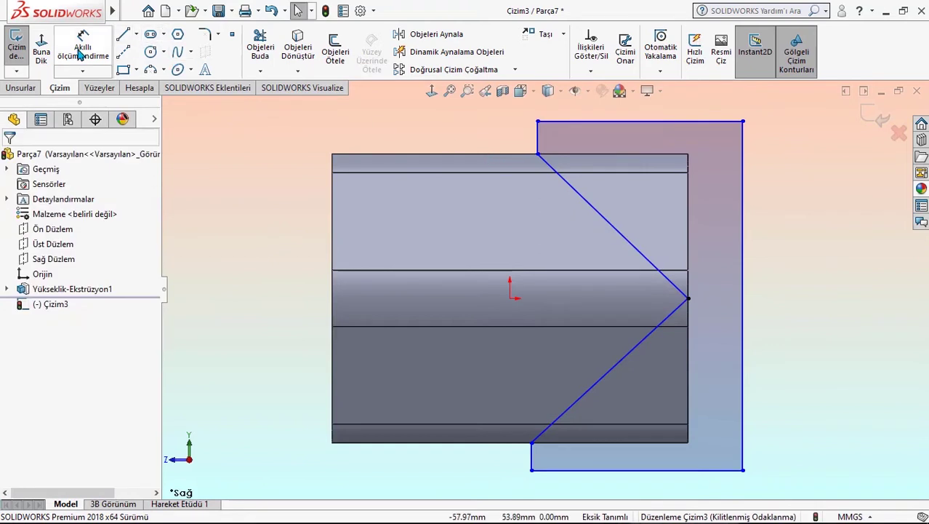
pyautogui.click(508, 152)
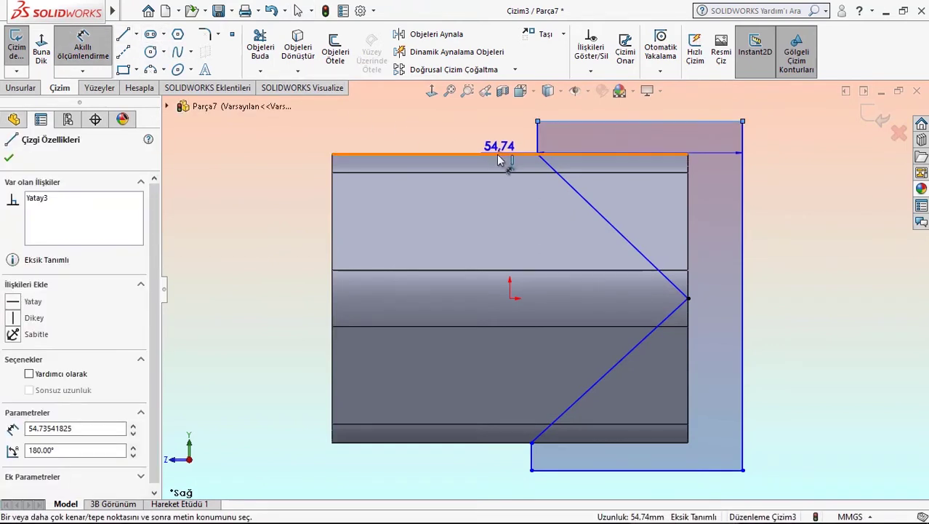
pyautogui.click(504, 161)
pyautogui.press('Return')
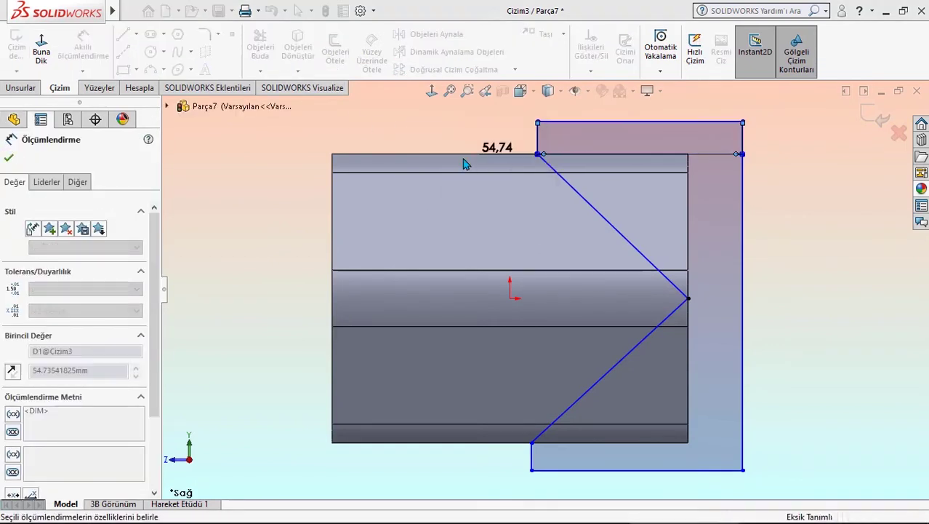
pyautogui.press('Delete')
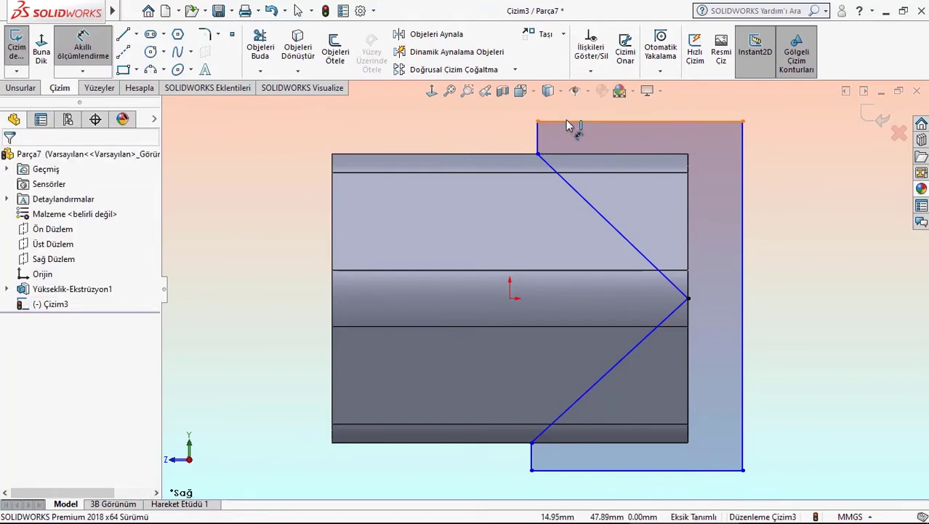
pyautogui.click(513, 156)
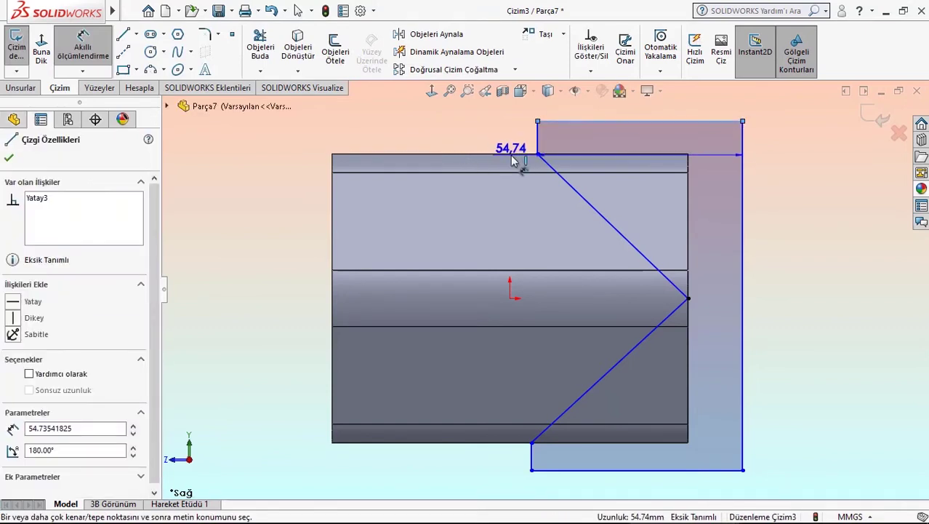
pyautogui.click(330, 154)
pyautogui.click(242, 149)
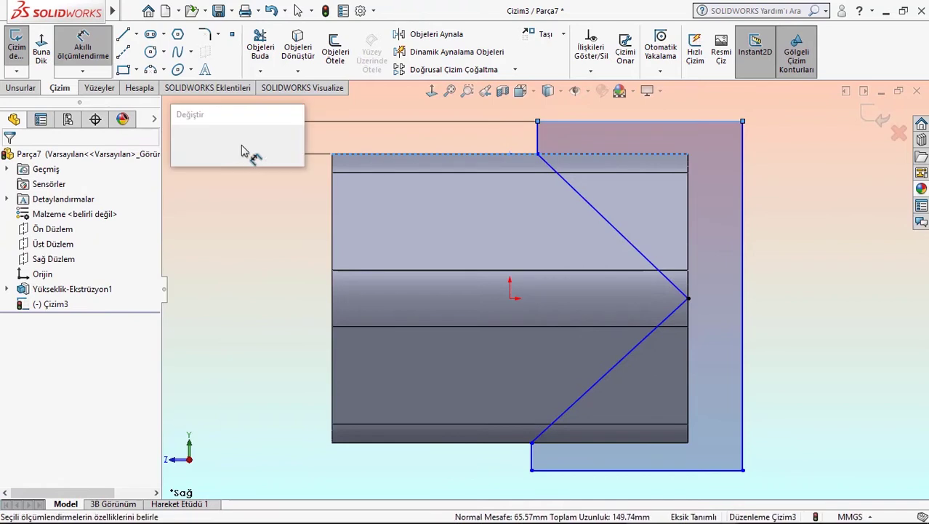
pyautogui.write('10')
pyautogui.press('Return')
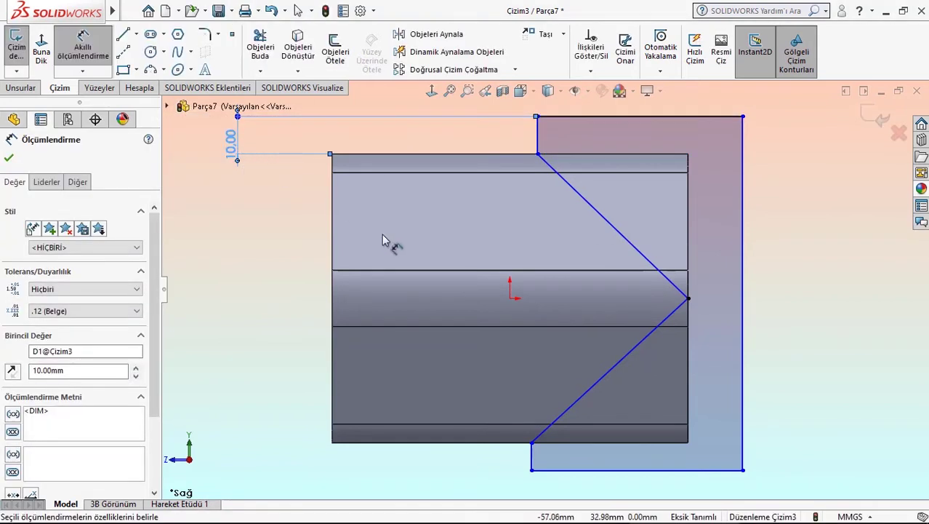
# Step: Dimension the bottom offset to 10 mm and the distance from the left edge to 60 mm
pyautogui.click(542, 469)
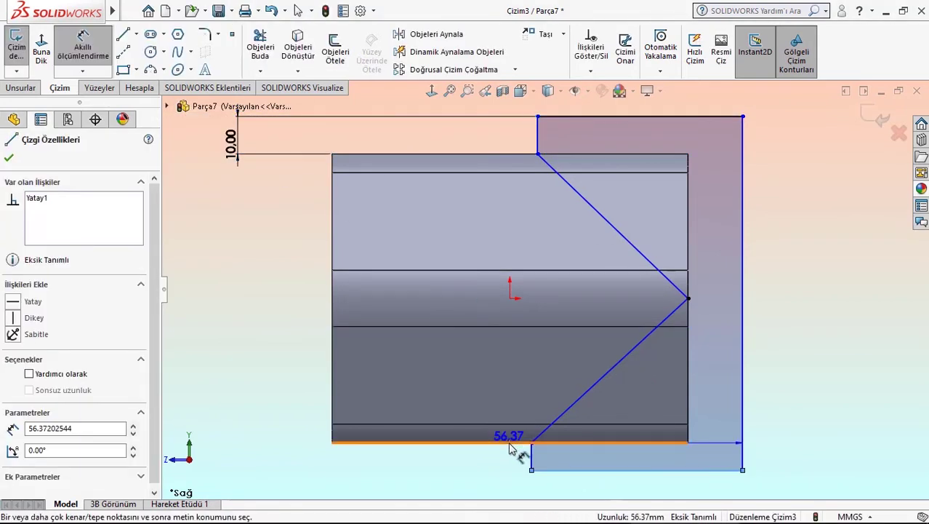
pyautogui.click(509, 441)
pyautogui.click(247, 456)
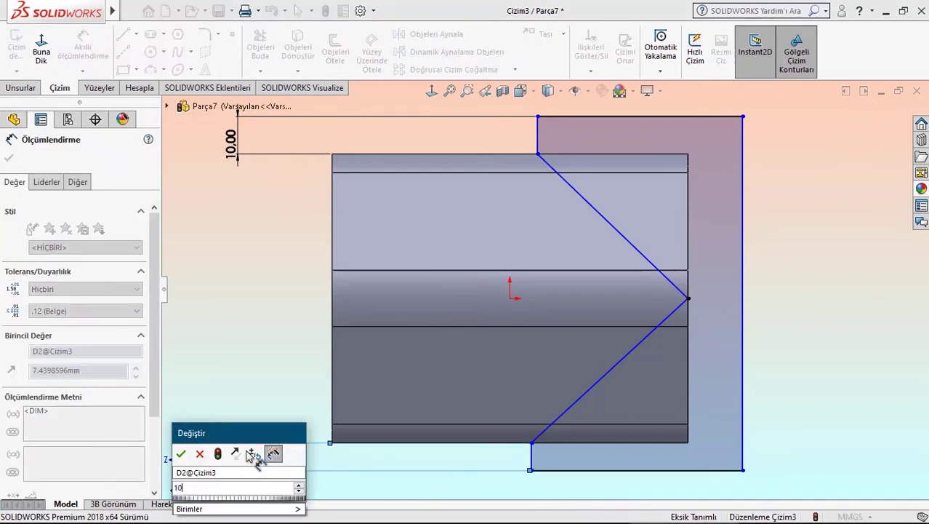
pyautogui.write('10')
pyautogui.press('Return')
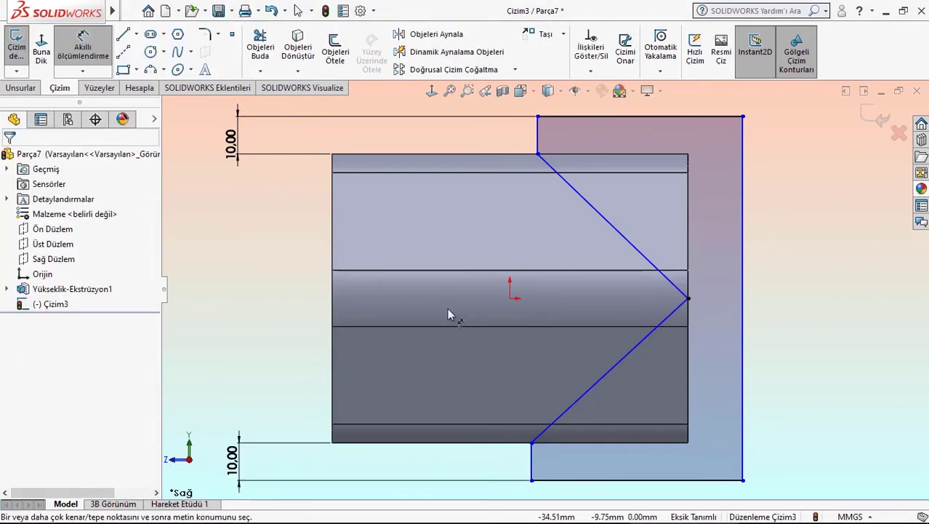
pyautogui.click(538, 142)
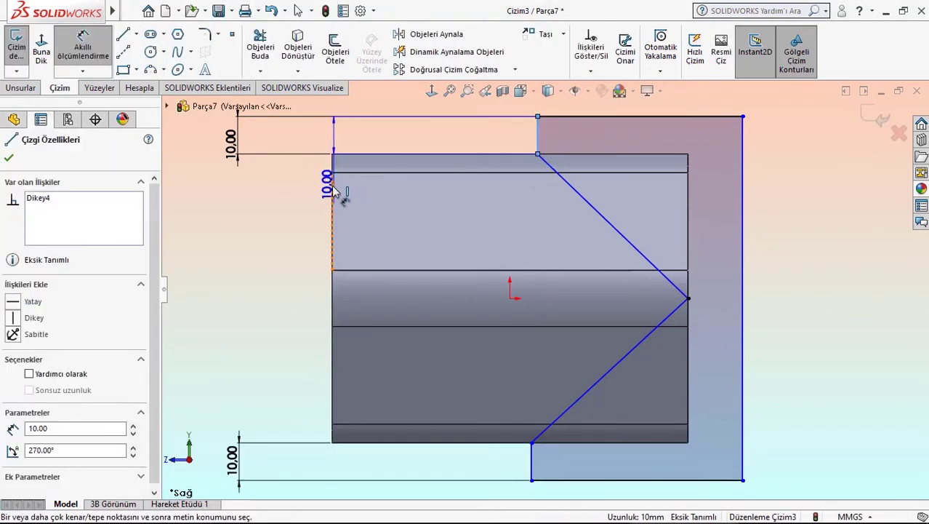
pyautogui.click(333, 190)
pyautogui.click(387, 138)
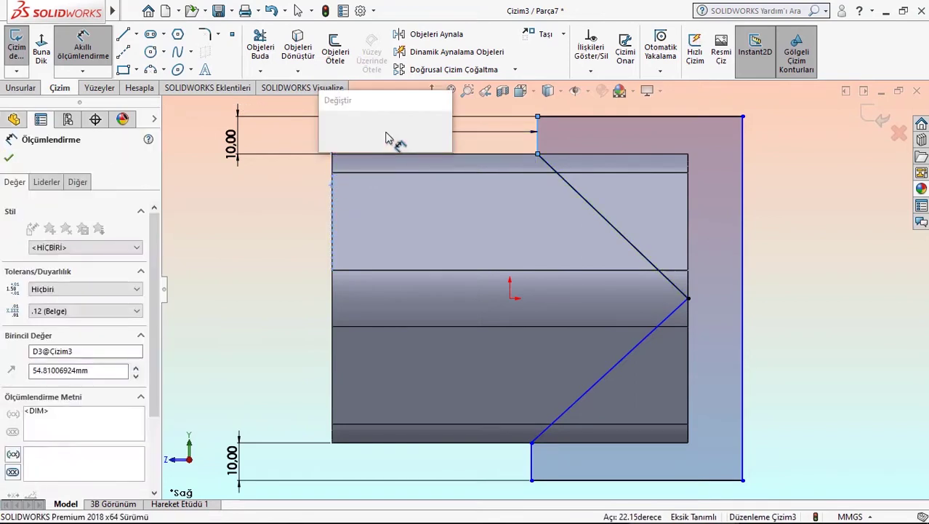
pyautogui.write('60')
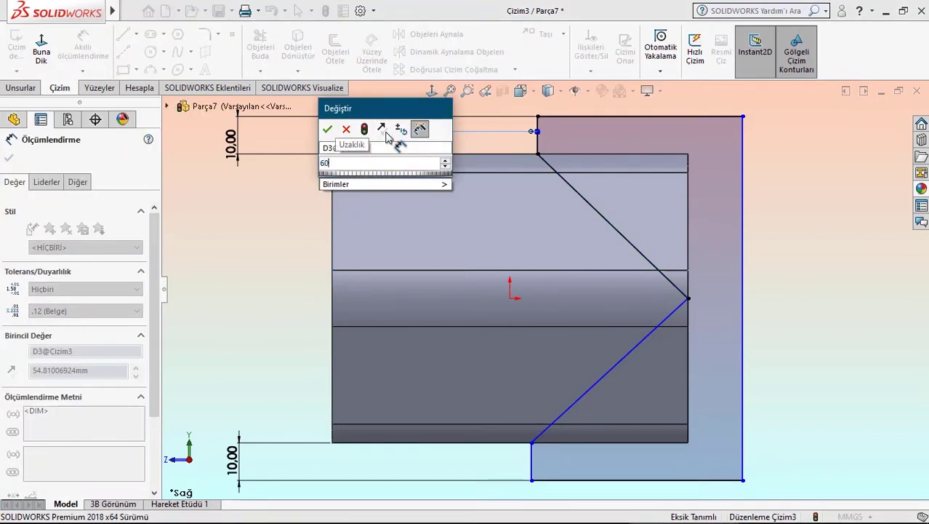
pyautogui.press('Return')
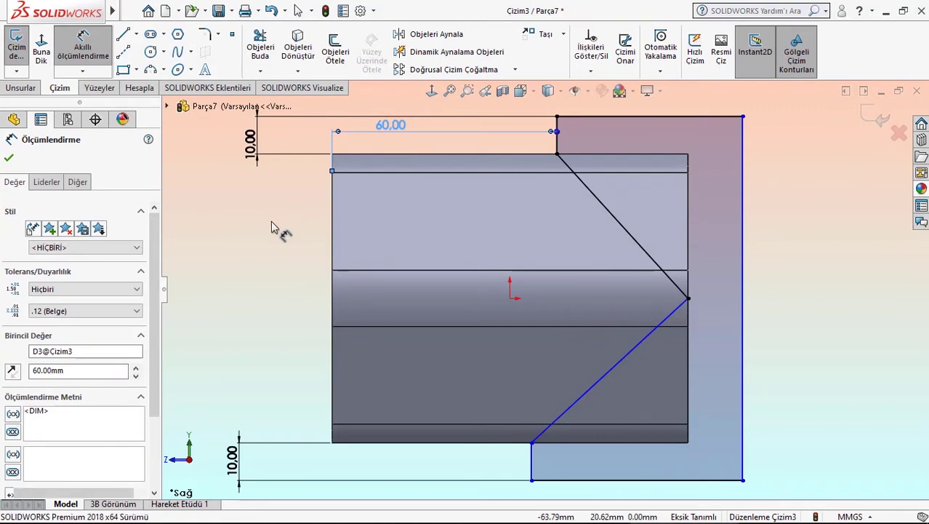
pyautogui.scroll(2, 510, 346)
pyautogui.scroll(-1, 590, 374)
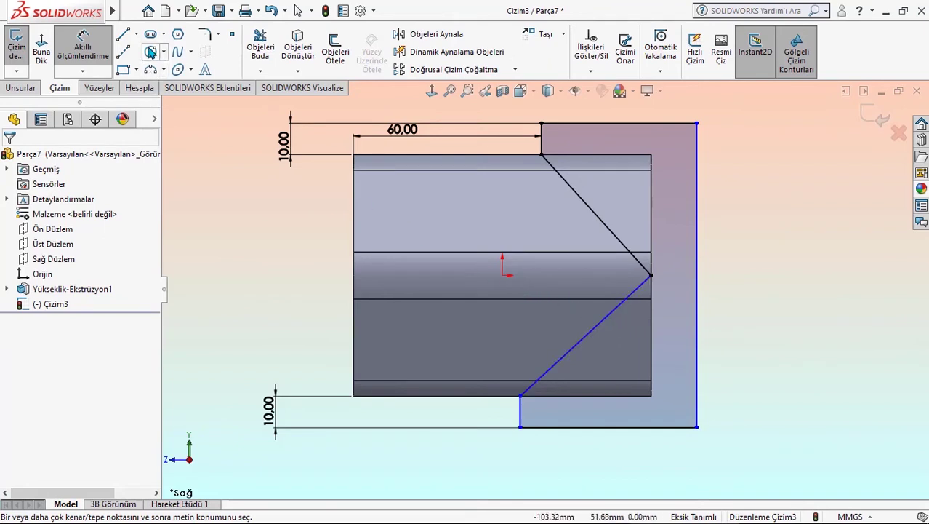
# Step: Draw a horizontal centerline to the V point and dimension the lower diagonal at 145° to it
pyautogui.click(122, 34)
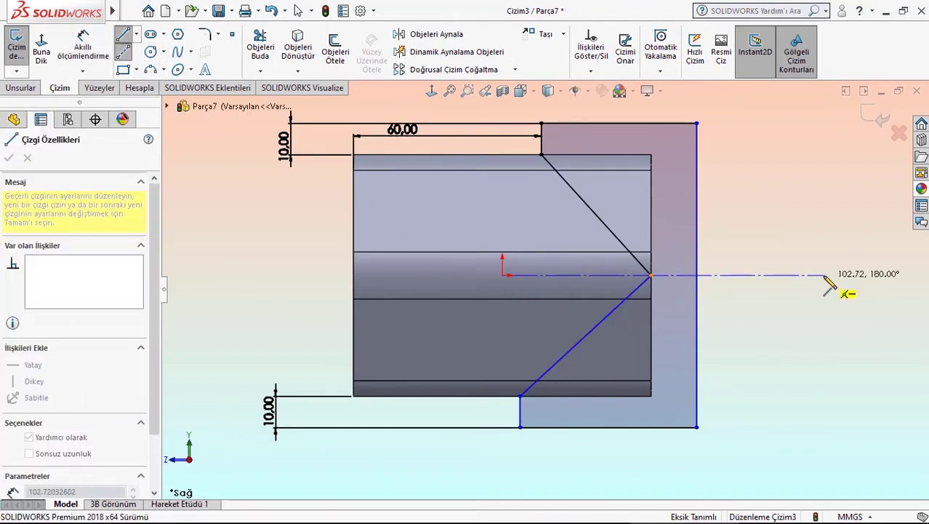
pyautogui.click(825, 276)
pyautogui.rightClick(826, 276)
pyautogui.click(775, 224)
pyautogui.click(82, 46)
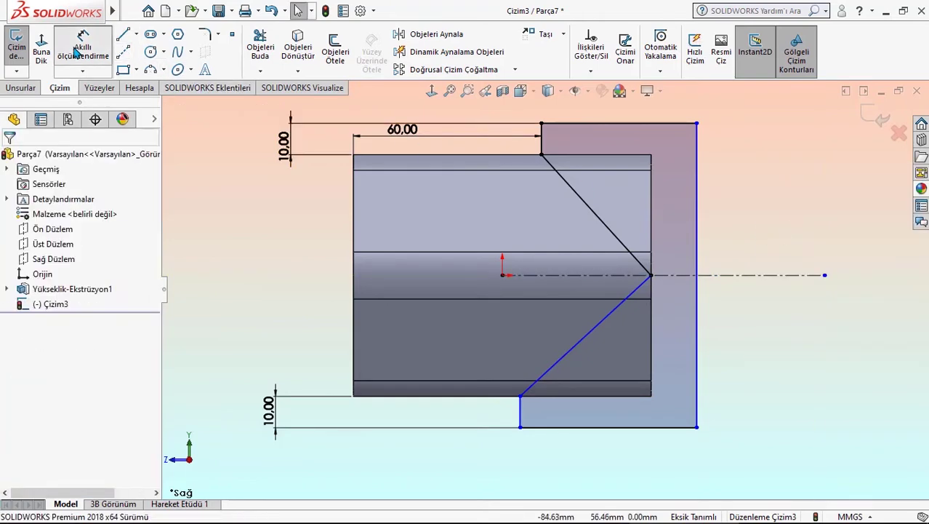
pyautogui.click(760, 277)
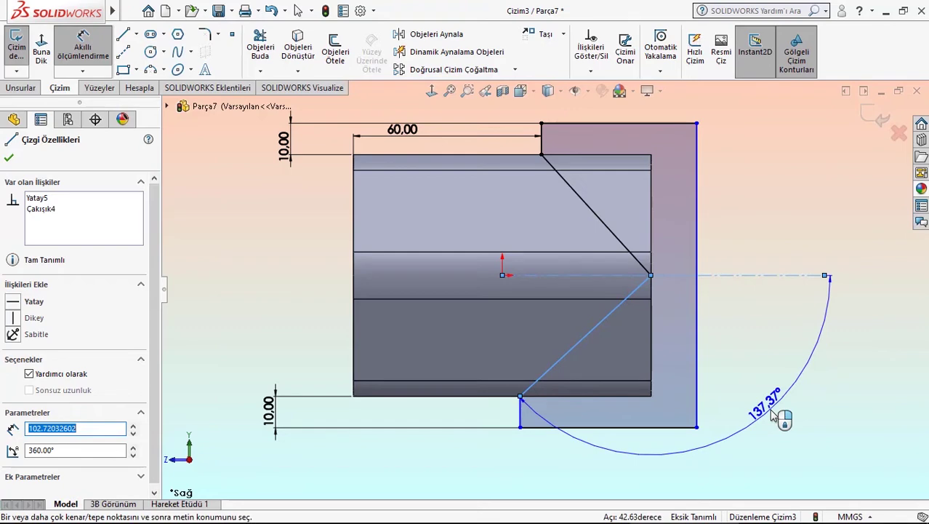
pyautogui.click(775, 415)
pyautogui.write('1')
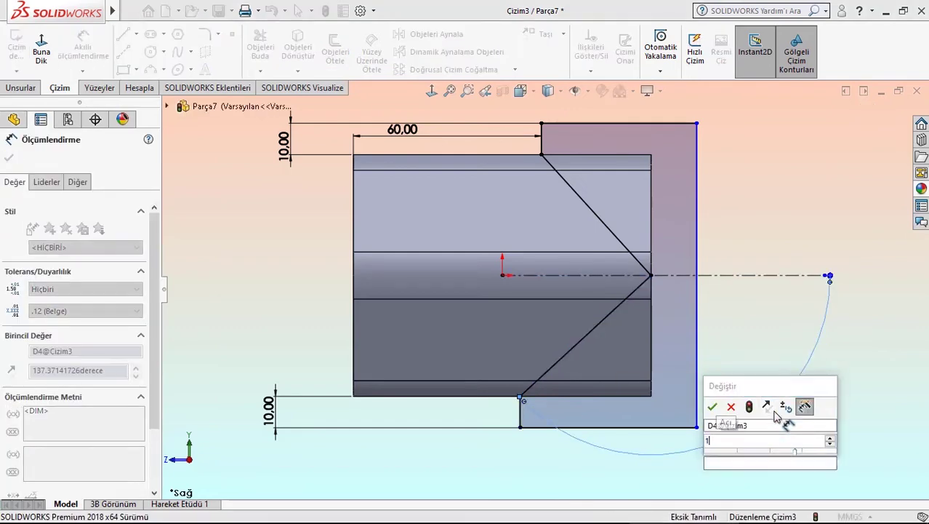
pyautogui.write('45')
pyautogui.press('Return')
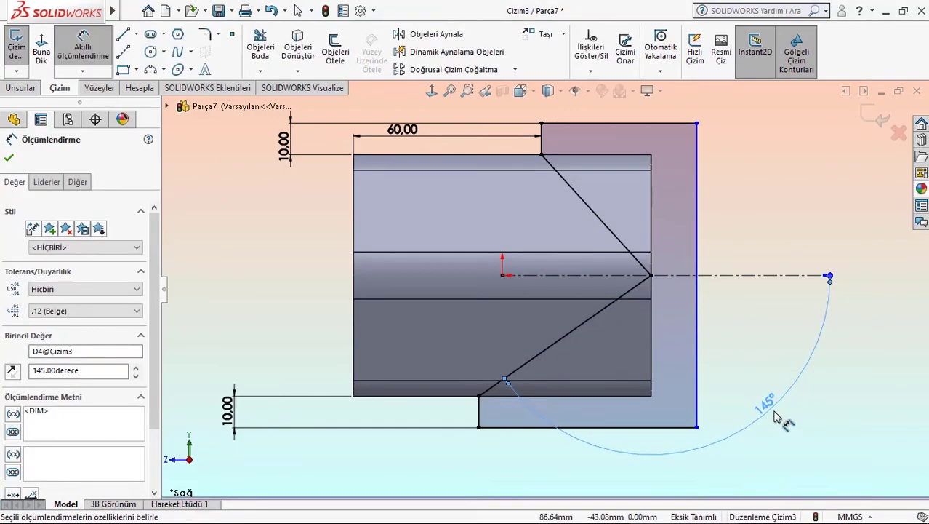
# Step: Dimension the sketch's top width to 50 mm
pyautogui.click(643, 124)
pyautogui.click(672, 116)
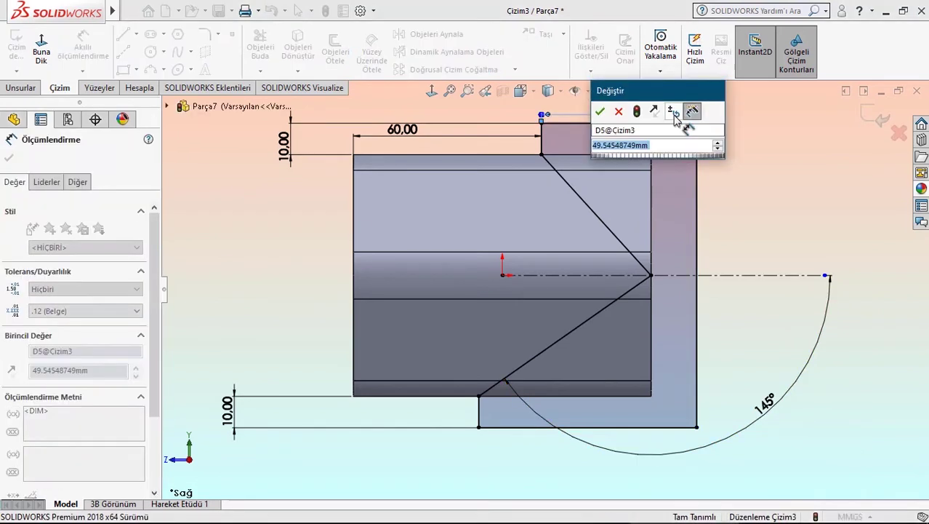
pyautogui.write('50')
pyautogui.press('Return')
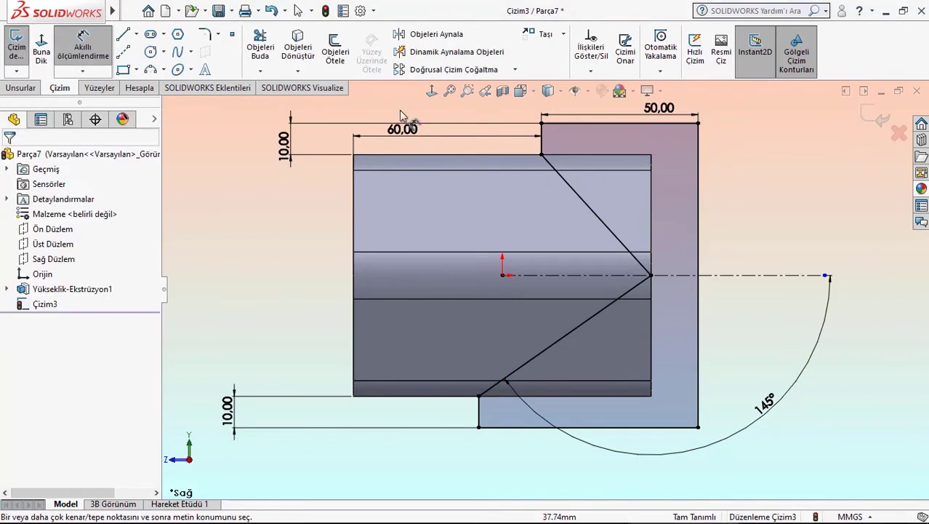
pyautogui.click(21, 88)
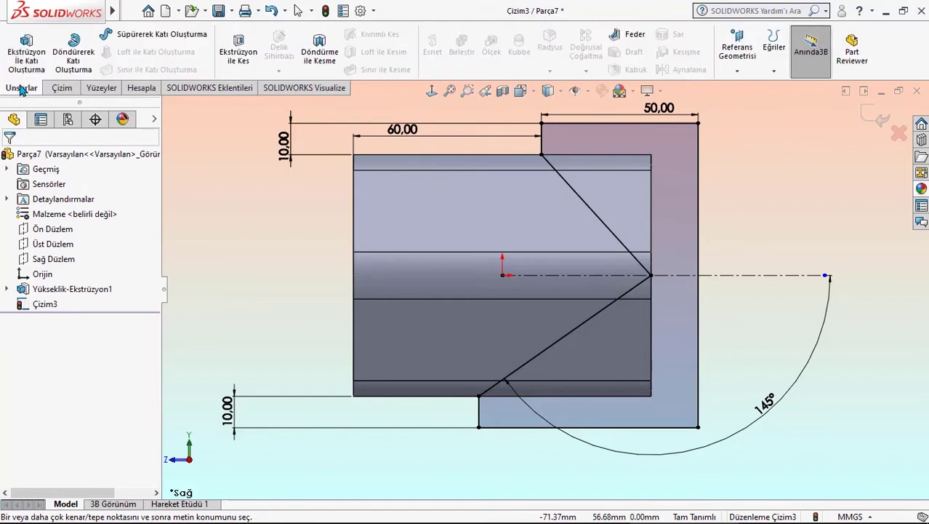
# Step: Apply a Mid Plane extruded cut 185 mm deep to give the box its pointed end
pyautogui.click(238, 50)
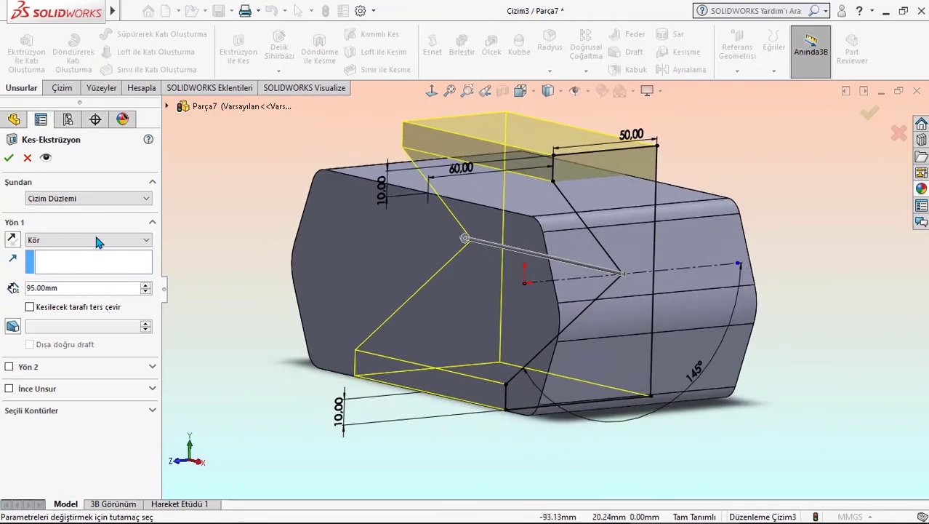
pyautogui.click(44, 240)
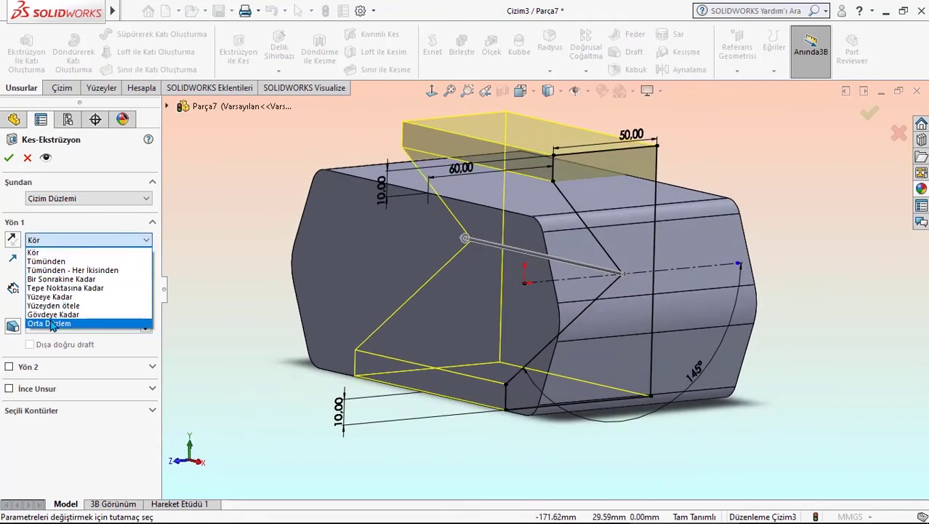
pyautogui.click(51, 323)
pyautogui.scroll(1, 76, 288)
pyautogui.scroll(3, 76, 288)
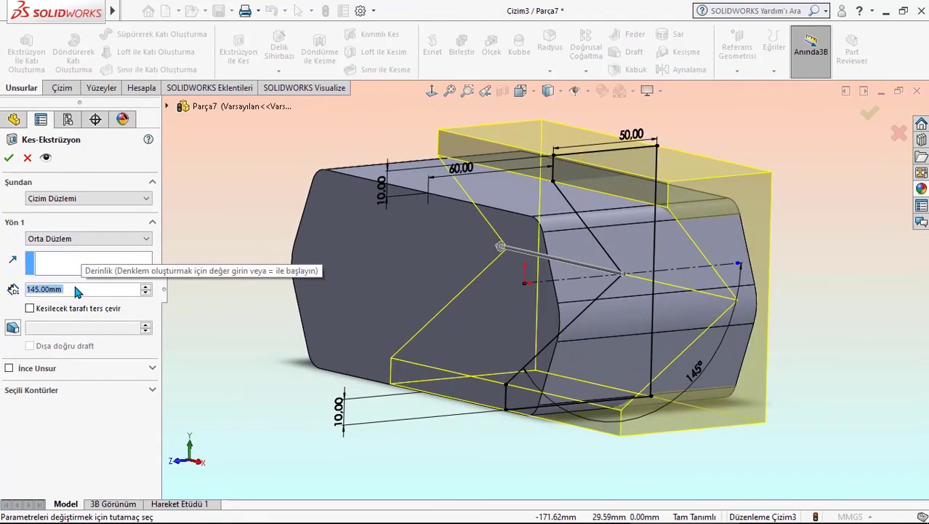
pyautogui.scroll(3, 75, 287)
pyautogui.scroll(2, 76, 289)
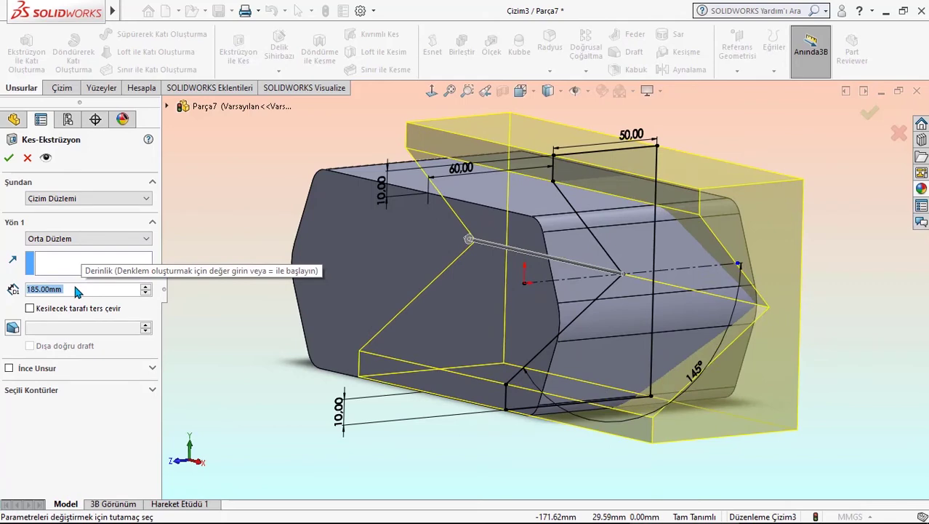
pyautogui.click(9, 158)
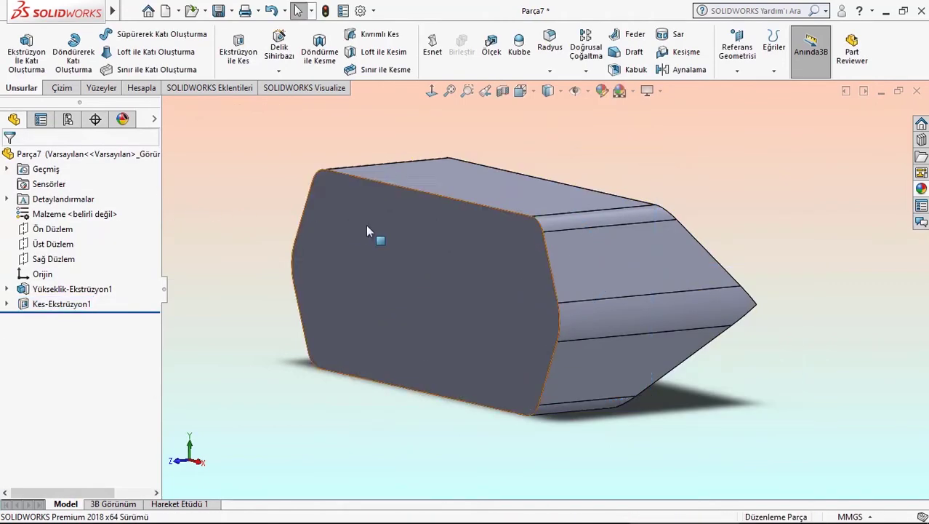
pyautogui.moveTo(367, 227)
pyautogui.mouseDown(button='middle')
pyautogui.moveTo(283, 184)
pyautogui.moveTo(249, 183)
pyautogui.moveTo(388, 224)
pyautogui.mouseUp(button='middle')
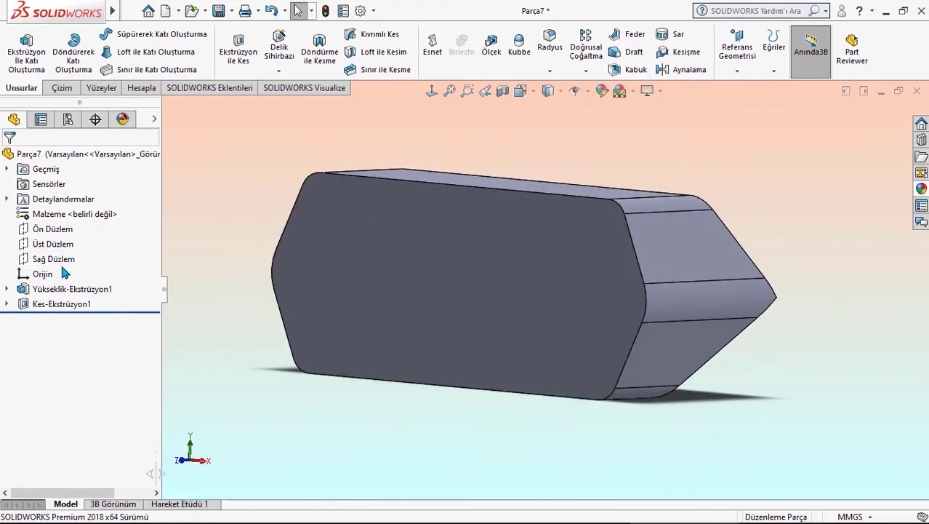
# Step: Start a sketch on the Front Plane, viewed face-on, and draw two small circles side by side
pyautogui.click(58, 229)
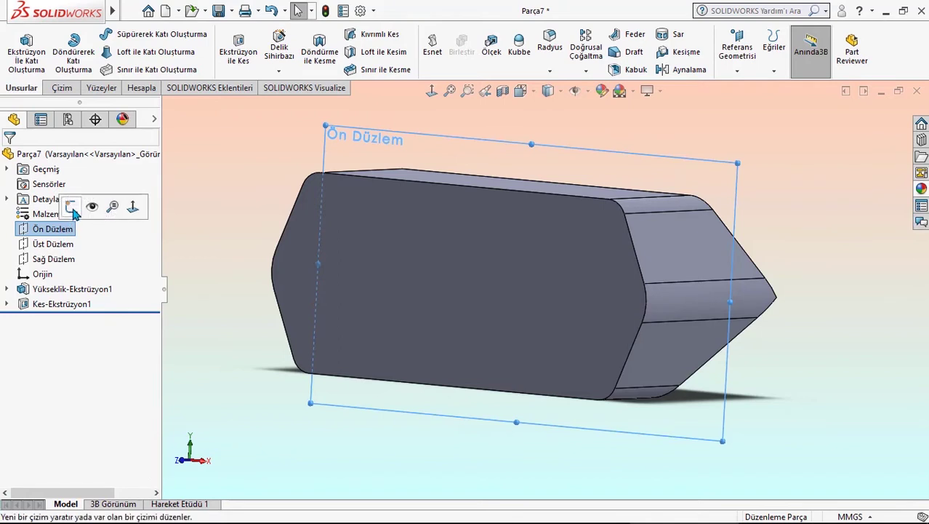
pyautogui.click(71, 207)
pyautogui.click(432, 90)
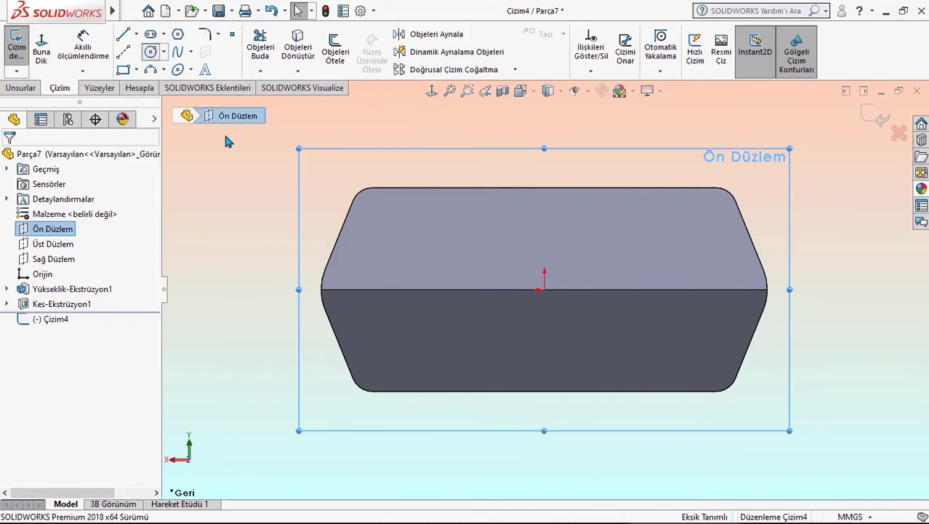
pyautogui.click(448, 329)
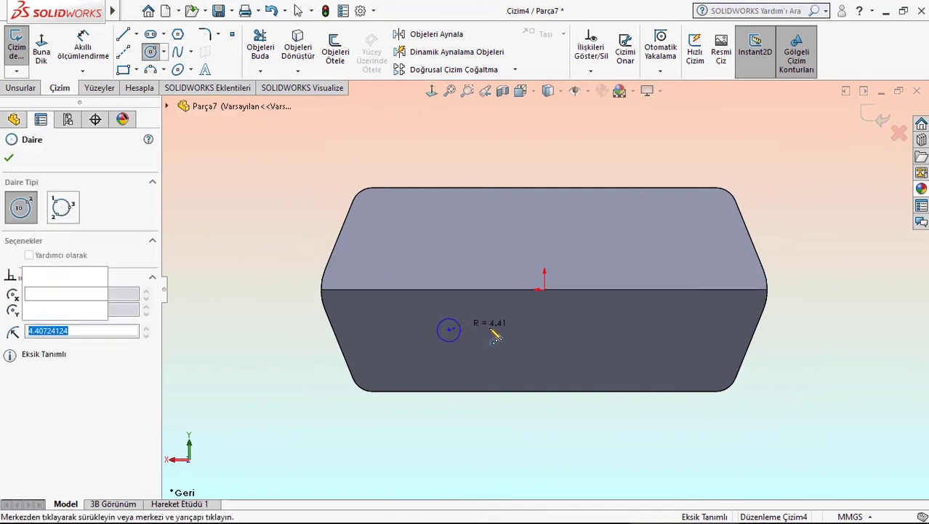
pyautogui.click(618, 329)
pyautogui.click(629, 330)
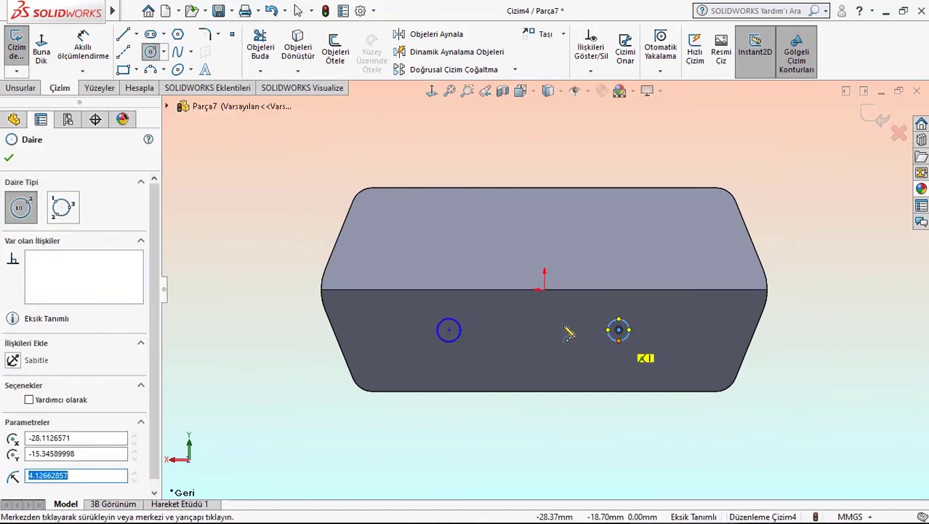
# Step: Draw a centerline joining the circle centres plus a construction line up to the origin
pyautogui.click(123, 55)
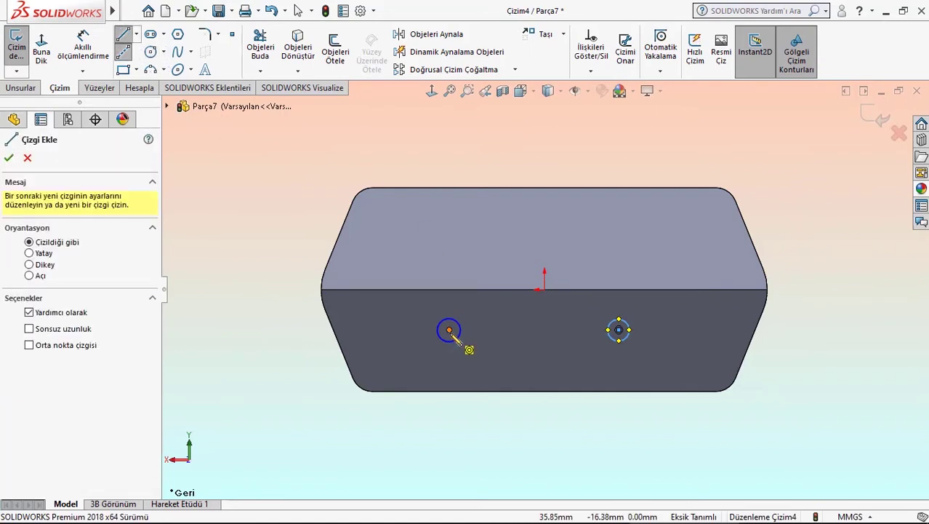
pyautogui.click(449, 330)
pyautogui.click(618, 330)
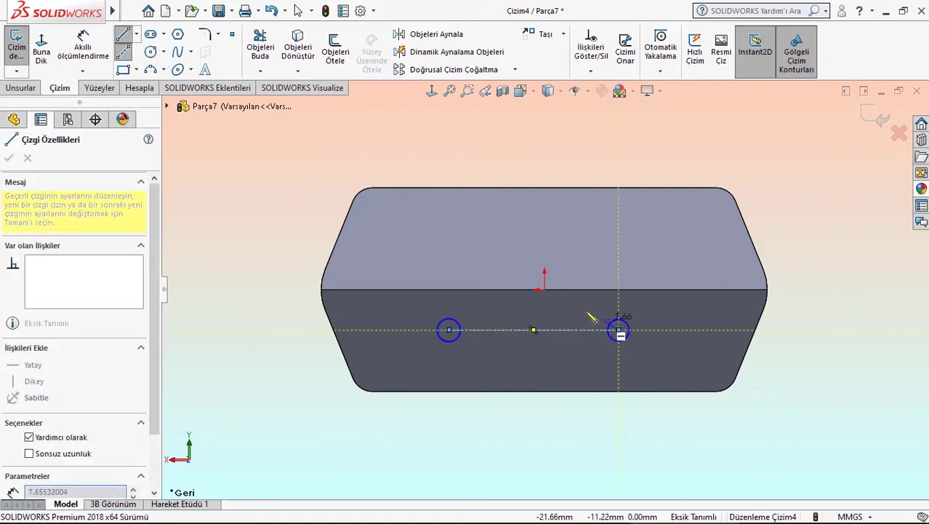
pyautogui.click(544, 290)
pyautogui.click(533, 329)
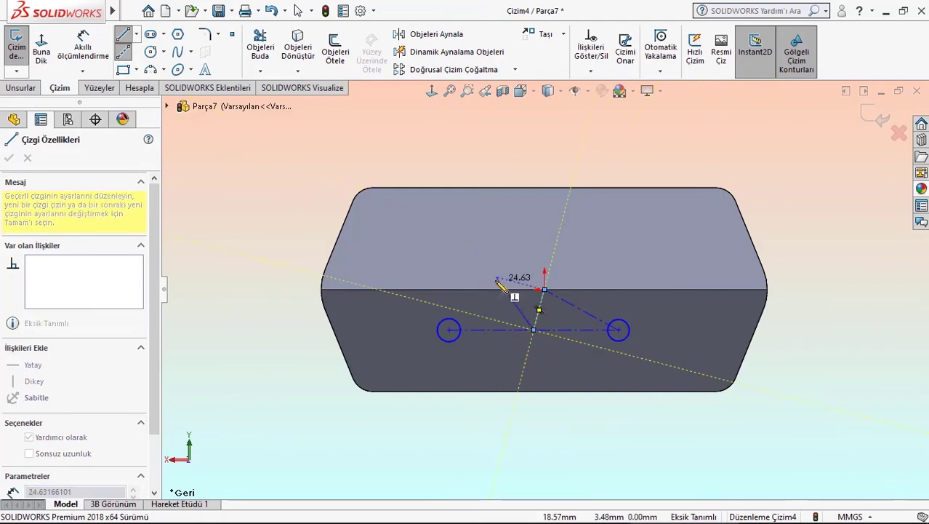
pyautogui.rightClick(508, 289)
pyautogui.click(510, 288)
# Step: Make the origin construction line vertical and clear the leftover diagonal line
pyautogui.click(547, 307)
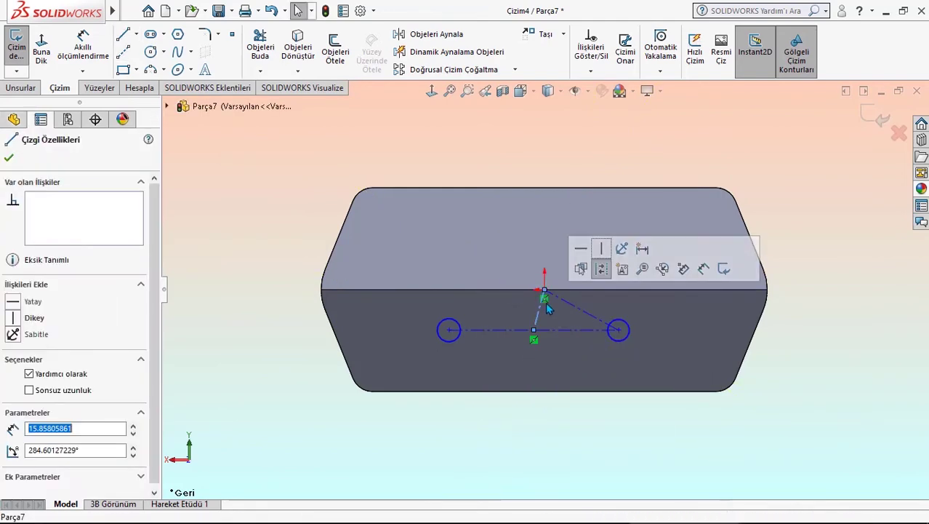
pyautogui.click(601, 268)
pyautogui.press('Escape')
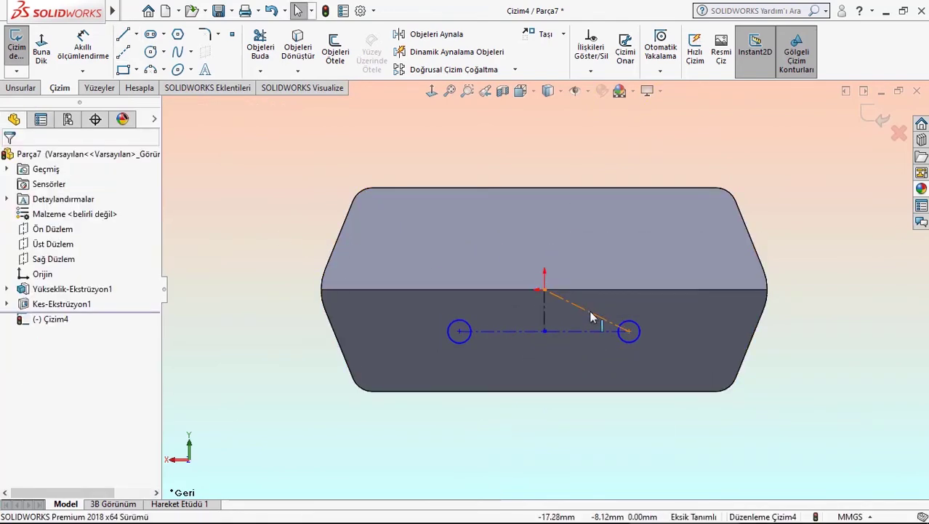
pyautogui.click(589, 309)
pyautogui.press('Escape')
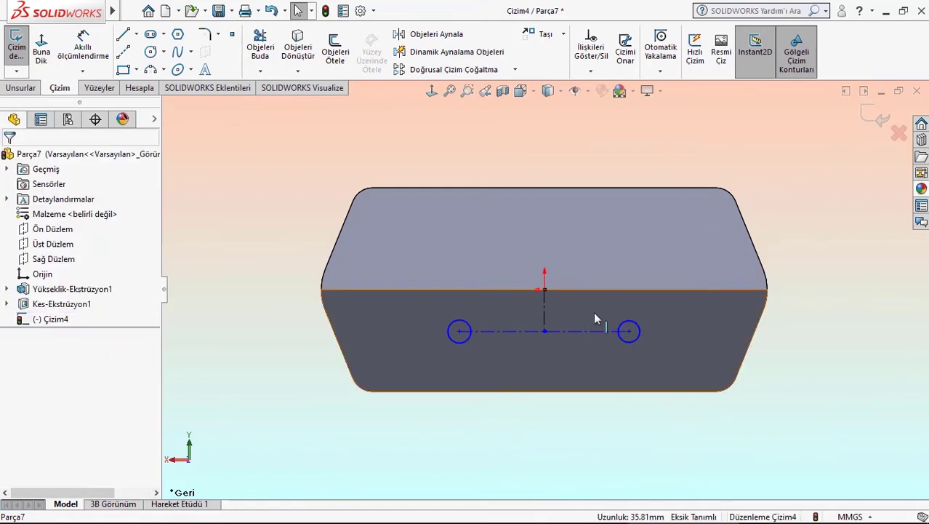
pyautogui.click(83, 45)
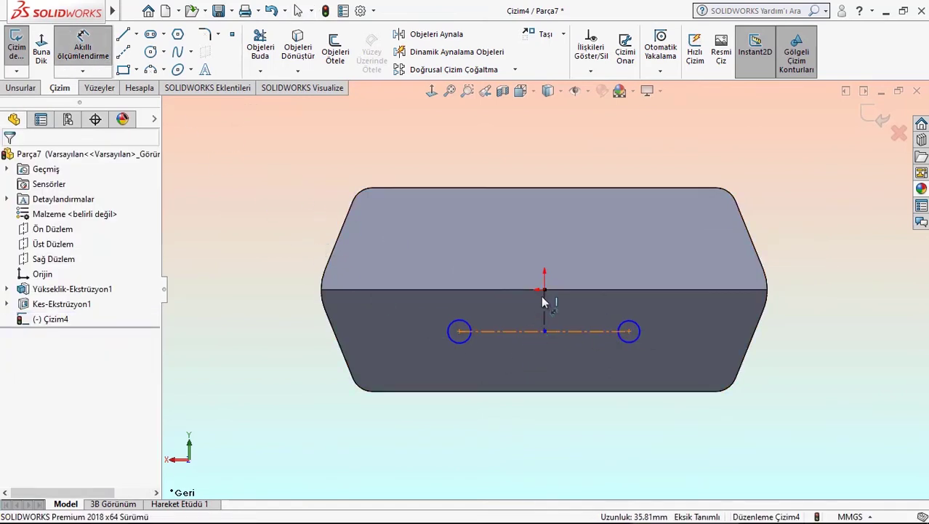
# Step: Dimension the centerline 12 mm below the origin and the circle centres 70 mm apart
pyautogui.click(541, 331)
pyautogui.click(545, 289)
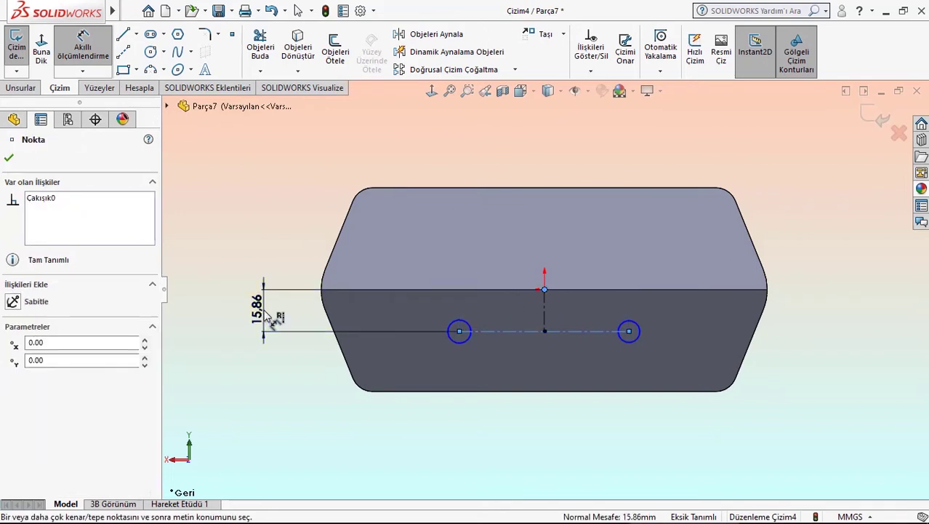
pyautogui.click(268, 315)
pyautogui.write('12')
pyautogui.press('Return')
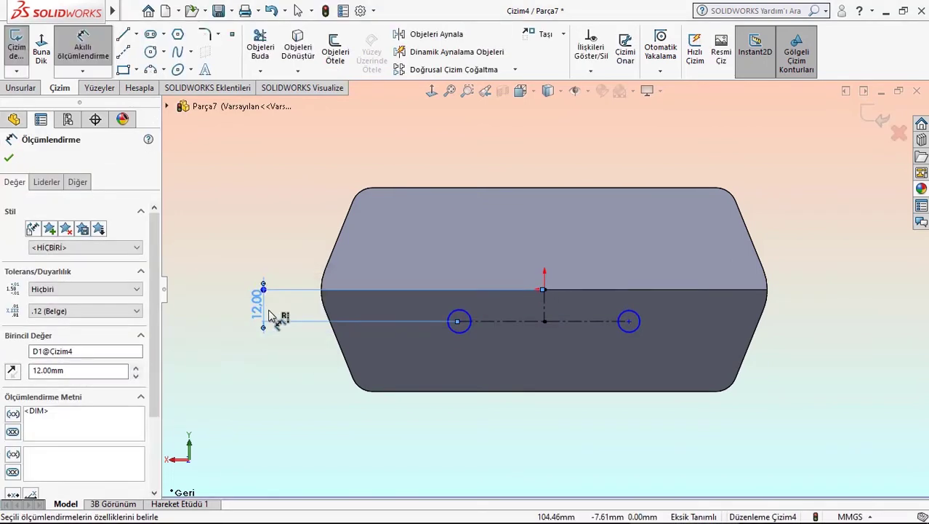
pyautogui.click(265, 378)
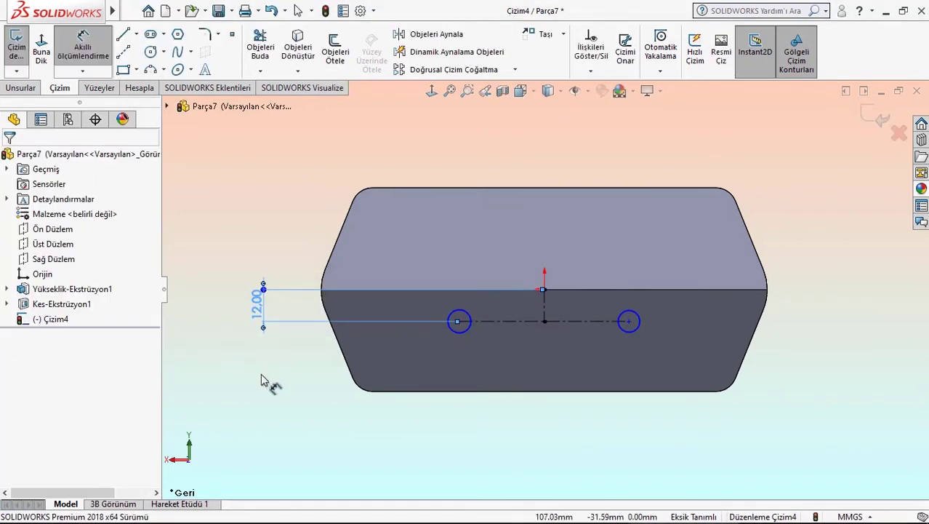
pyautogui.click(524, 324)
pyautogui.click(543, 429)
pyautogui.write('7')
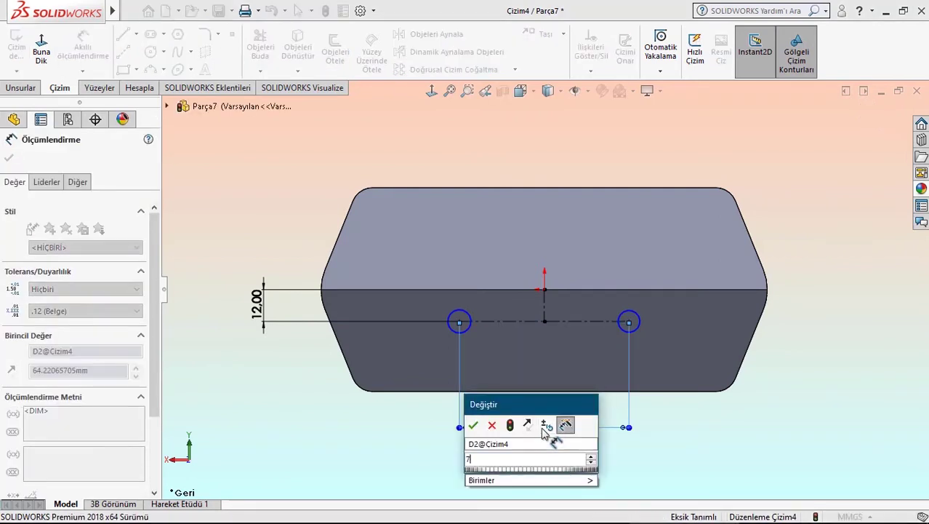
pyautogui.write('0')
pyautogui.press('Return')
pyautogui.click(651, 373)
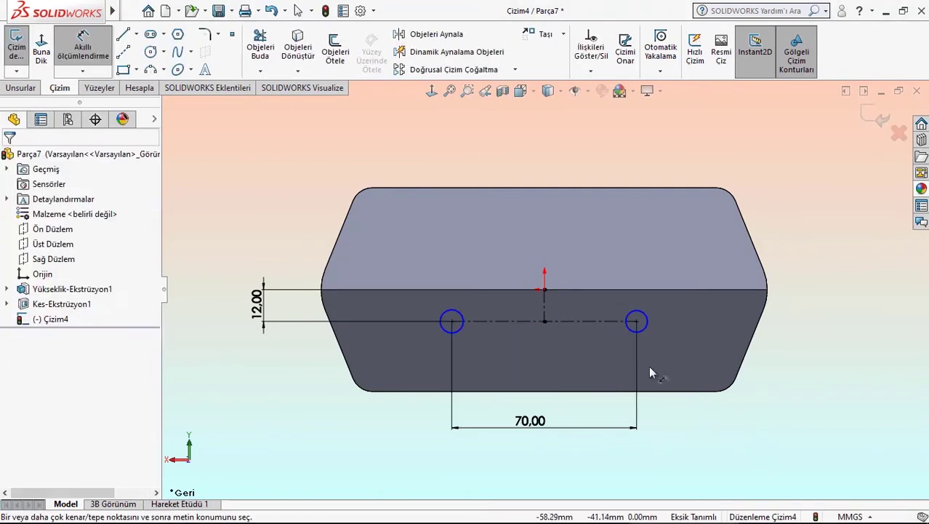
# Step: Give both circles a 12 mm diameter
pyautogui.click(646, 326)
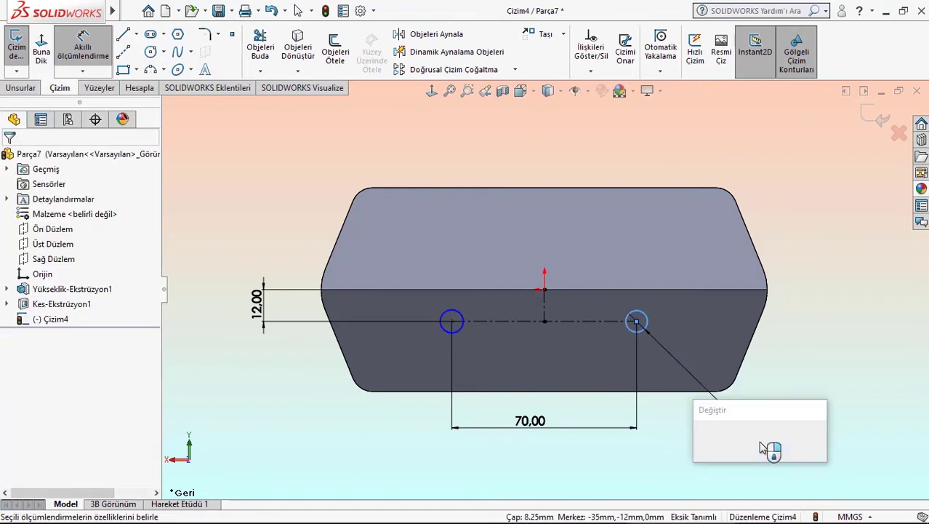
pyautogui.click(763, 447)
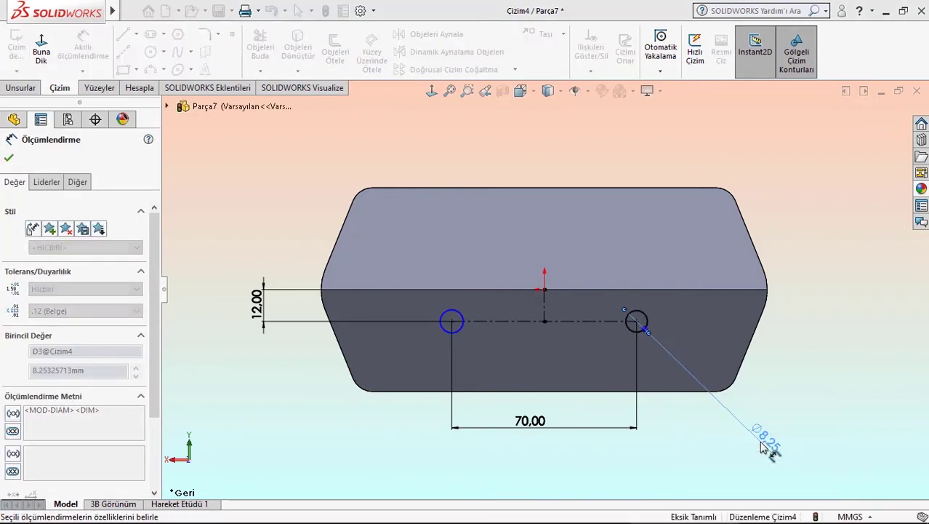
pyautogui.click(444, 329)
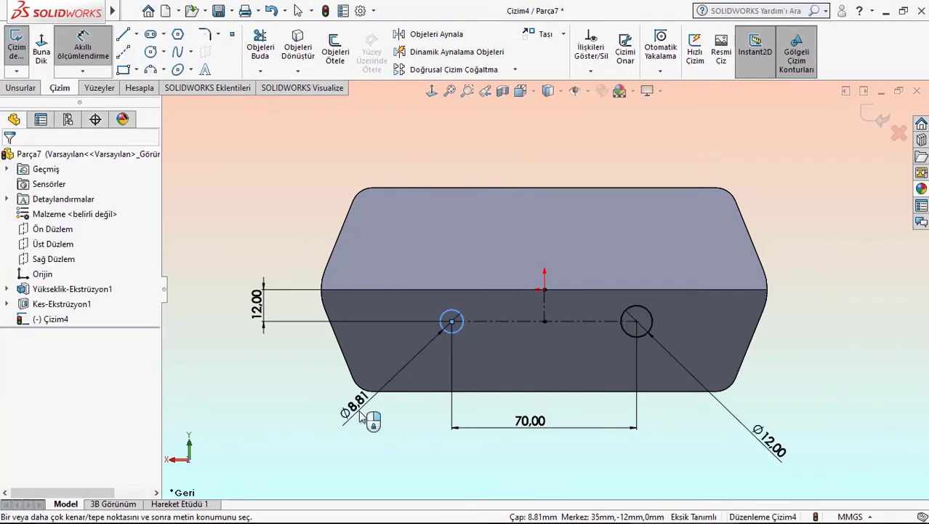
pyautogui.click(361, 417)
pyautogui.write('12')
pyautogui.press('Return')
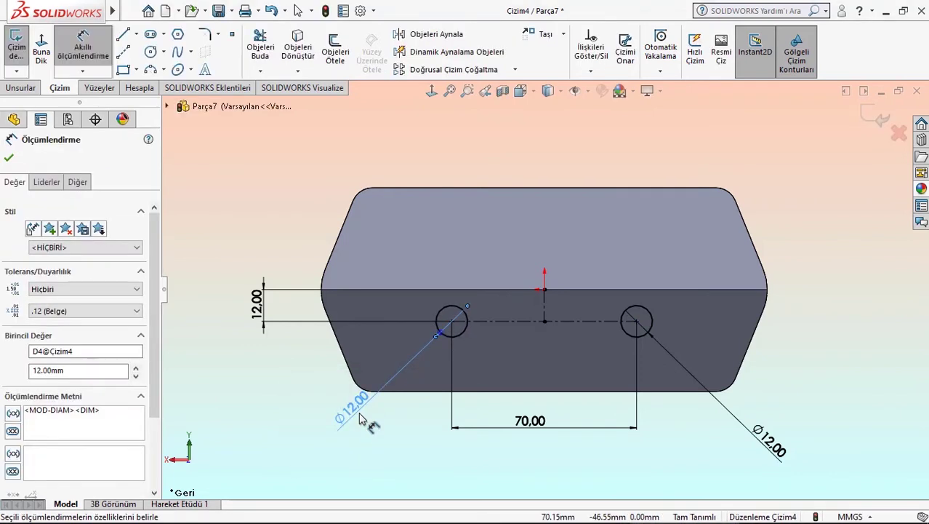
pyautogui.click(20, 87)
# Step: Extrude the two Ø12 circles as bosses 40 mm into the part, with direction reversed
pyautogui.click(26, 51)
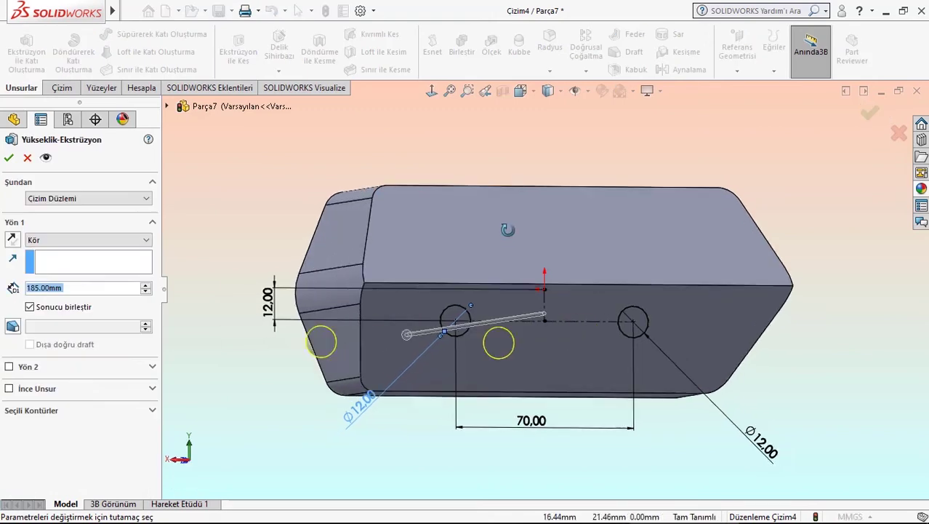
pyautogui.click(11, 239)
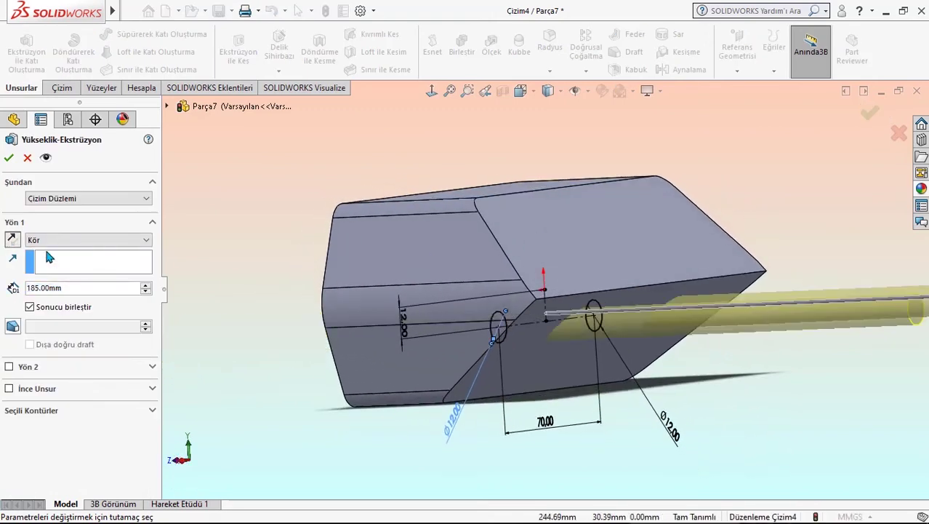
pyautogui.moveTo(314, 293); pyautogui.dragTo(308, 273, button='middle')
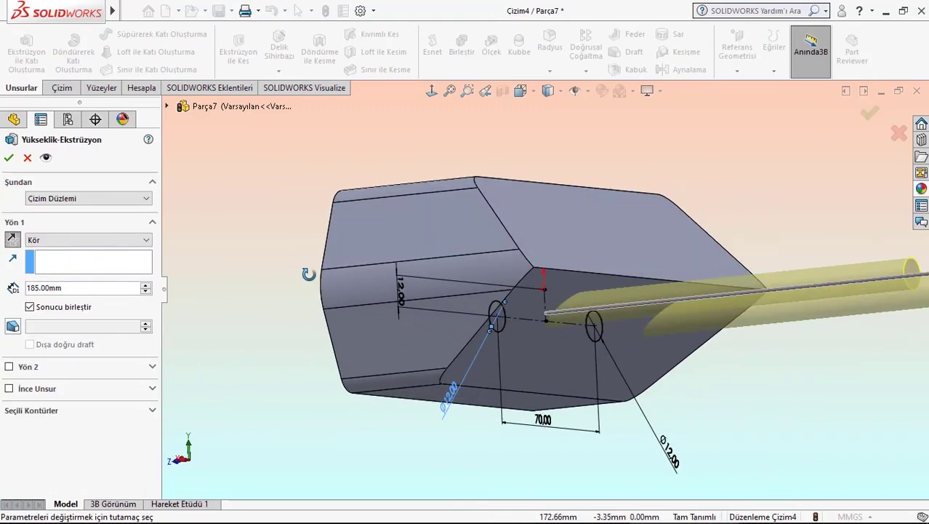
pyautogui.click(95, 284)
pyautogui.write('40')
pyautogui.press('Return')
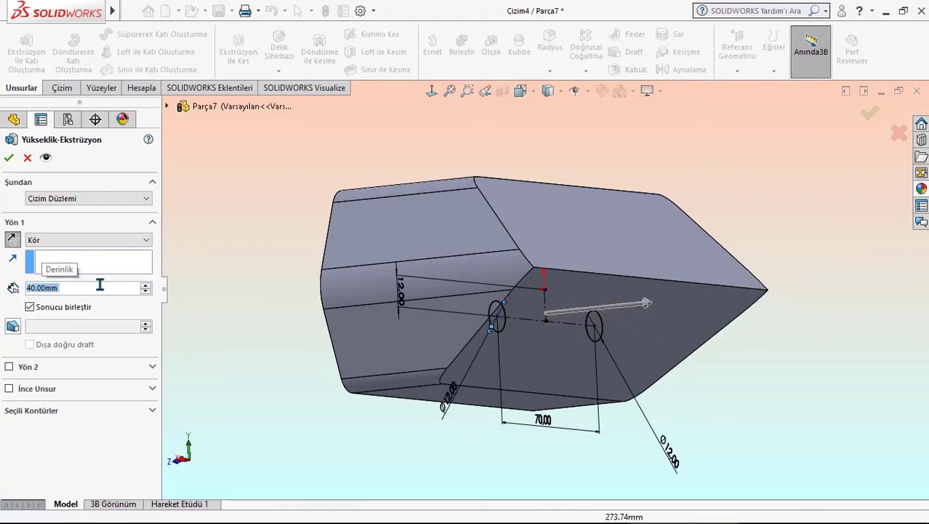
pyautogui.press('Return')
pyautogui.moveTo(235, 245)
pyautogui.mouseDown(button='middle')
pyautogui.moveTo(339, 210)
pyautogui.moveTo(334, 270)
pyautogui.moveTo(344, 258)
pyautogui.moveTo(322, 259)
pyautogui.moveTo(505, 122)
pyautogui.mouseUp(button='middle')
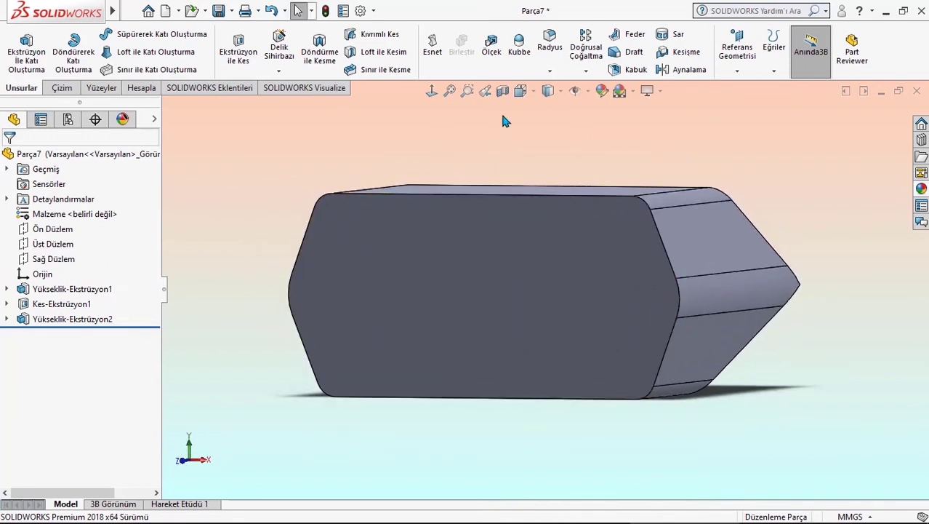
# Step: Shell the part with 5 mm walls, removing the flat front face
pyautogui.click(614, 71)
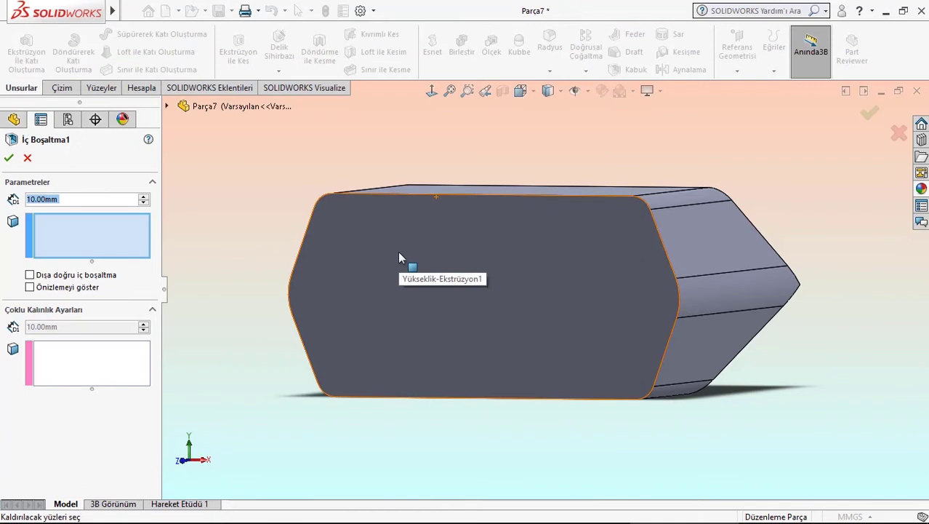
pyautogui.write('5')
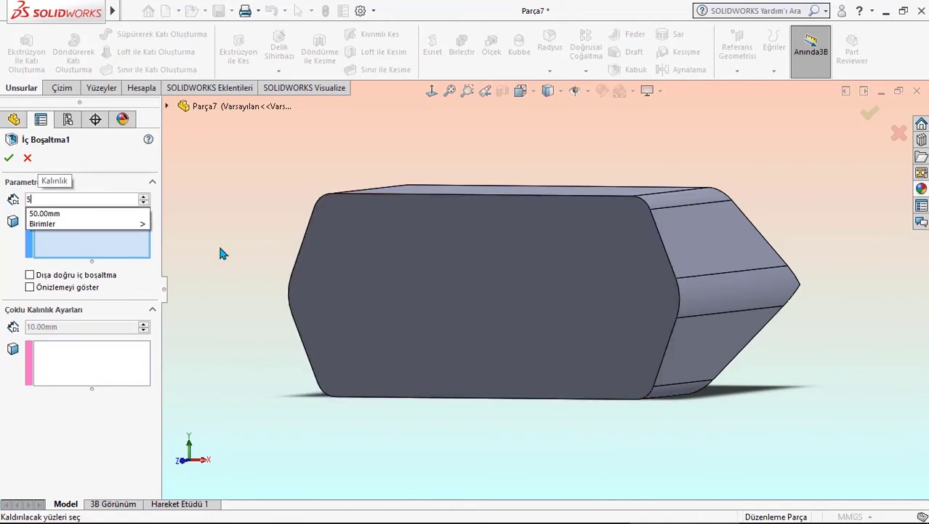
pyautogui.press('Return')
pyautogui.click(395, 274)
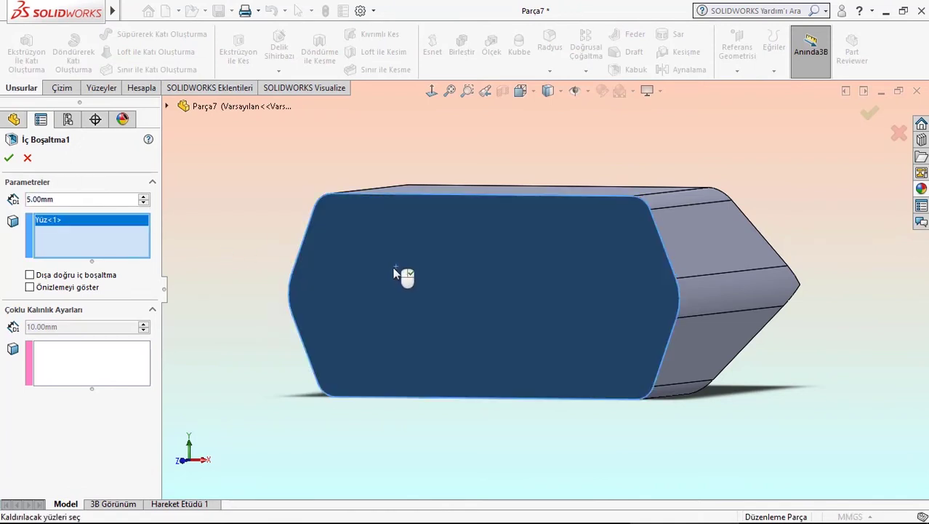
pyautogui.click(8, 158)
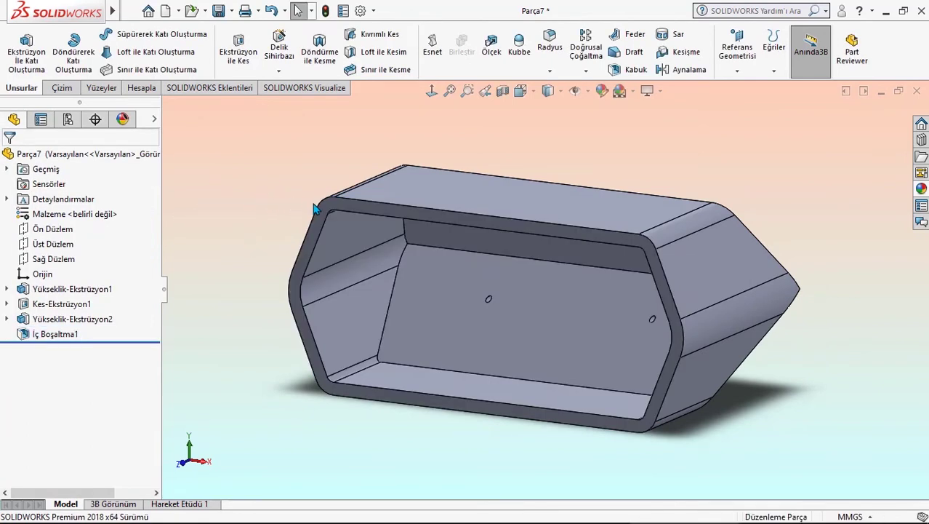
# Step: Sketch on the front rim face and offset the rim outline 3.00 mm inward
pyautogui.click(327, 231)
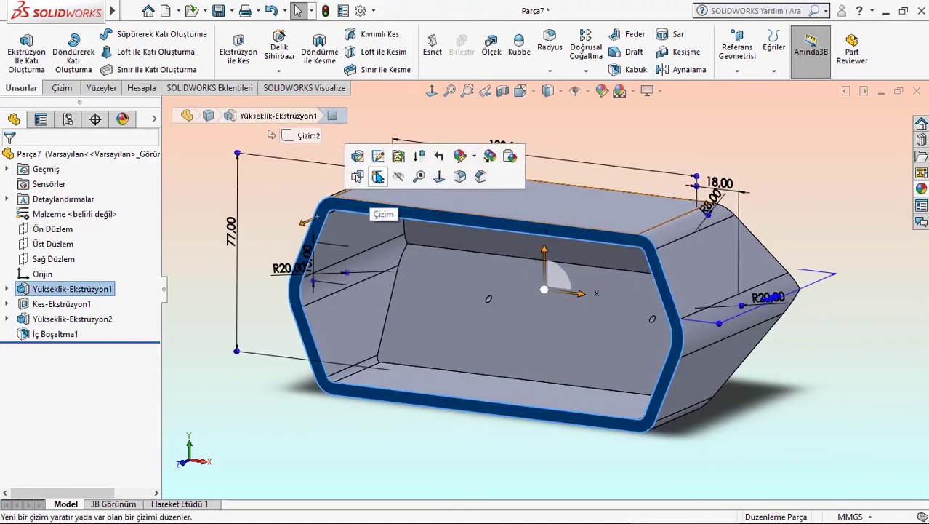
pyautogui.click(378, 176)
pyautogui.click(431, 90)
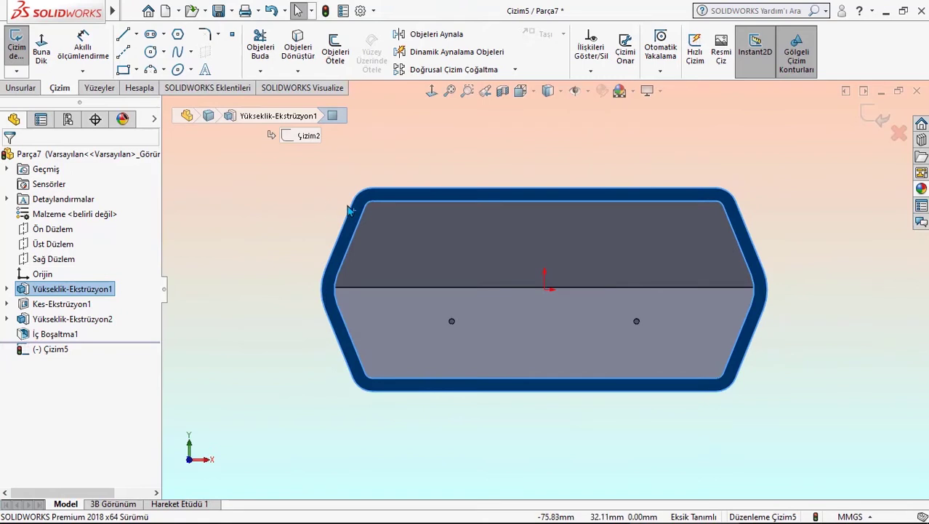
pyautogui.click(335, 55)
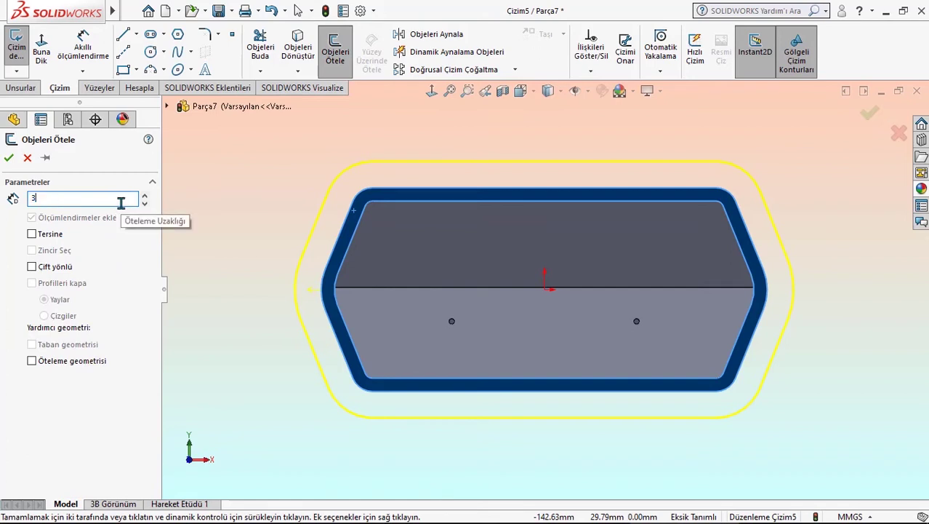
pyautogui.click(51, 242)
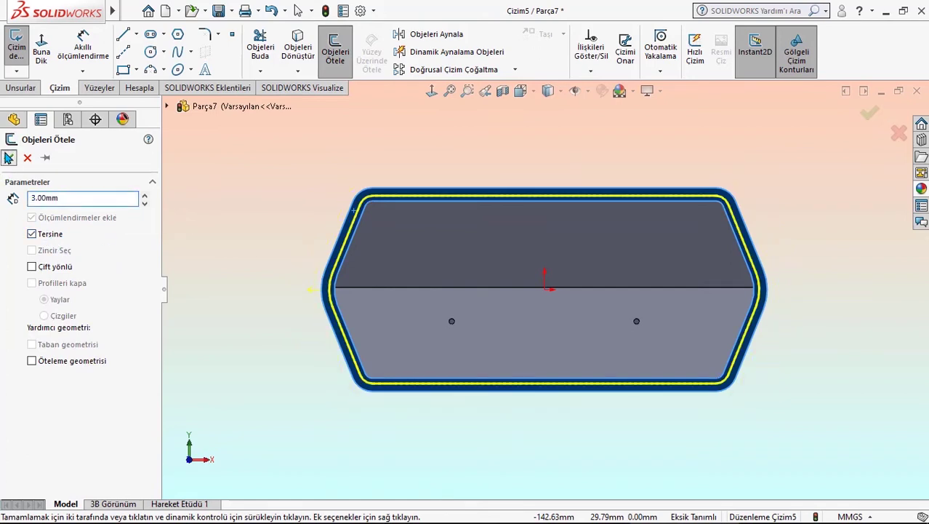
pyautogui.click(9, 158)
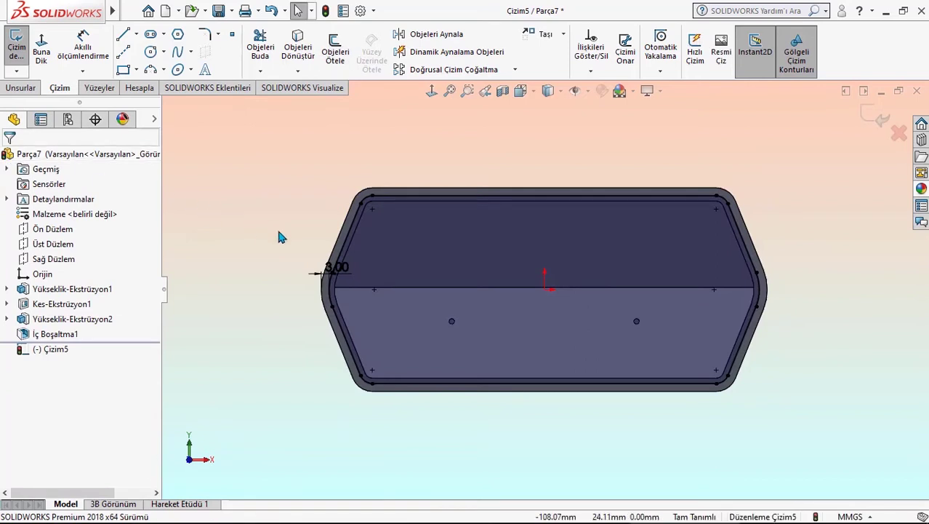
pyautogui.click(328, 209)
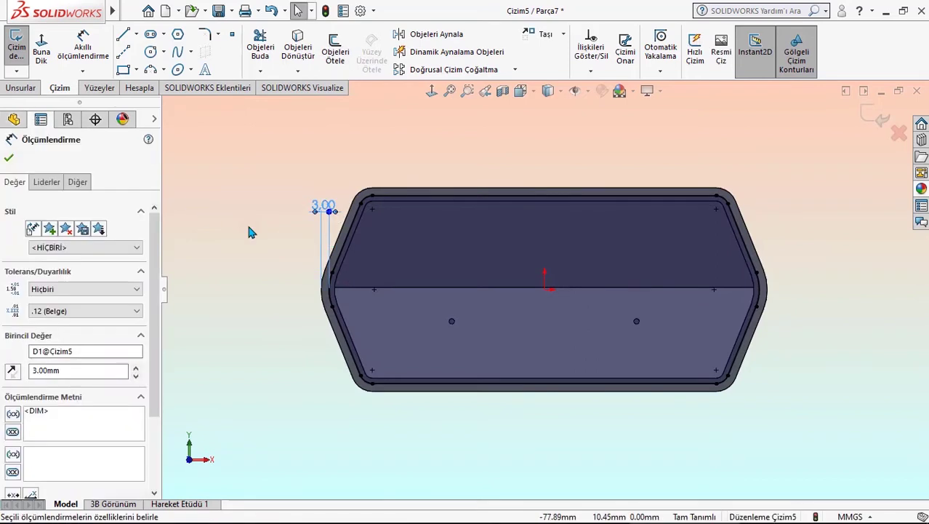
pyautogui.click(249, 230)
pyautogui.click(21, 87)
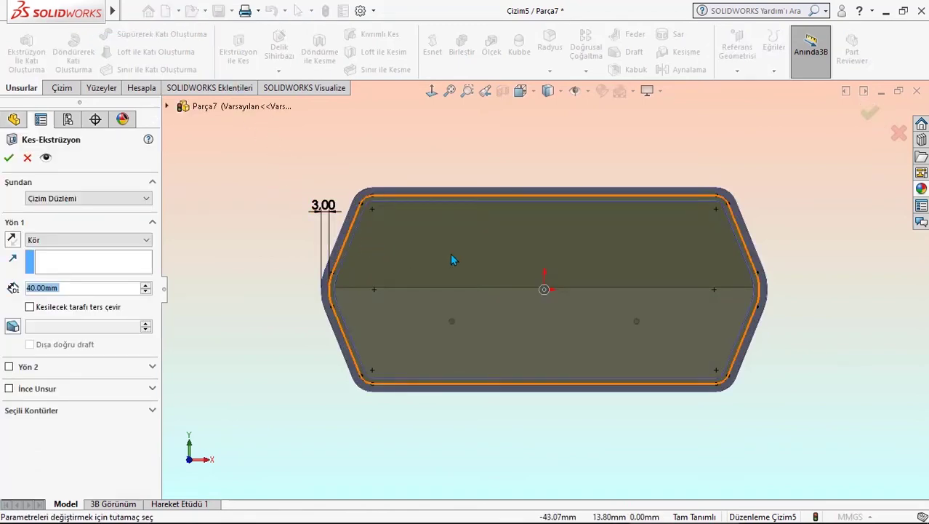
# Step: Apply the 10 mm deep cut from the offset sketch, forming a recessed lip around the rim
pyautogui.moveTo(454, 260)
pyautogui.mouseDown(button='middle')
pyautogui.moveTo(440, 254)
pyautogui.moveTo(404, 274)
pyautogui.moveTo(416, 269)
pyautogui.moveTo(429, 287)
pyautogui.mouseUp(button='middle')
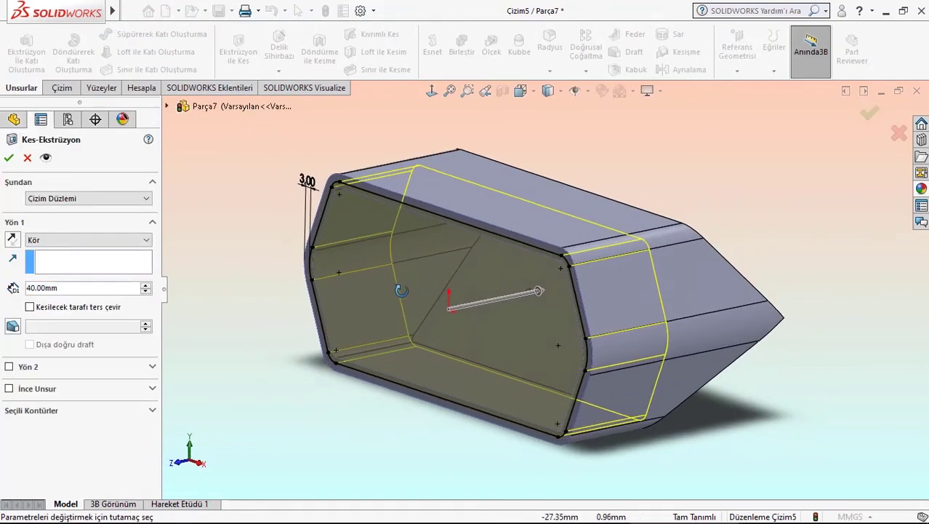
pyautogui.scroll(-1, 107, 294)
pyautogui.scroll(-1, 107, 295)
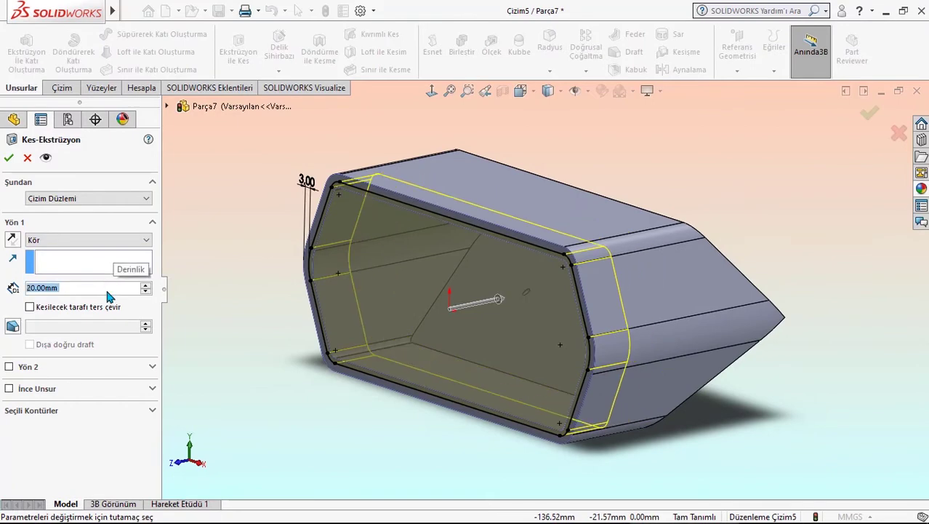
pyautogui.scroll(-1, 107, 295)
pyautogui.click(7, 160)
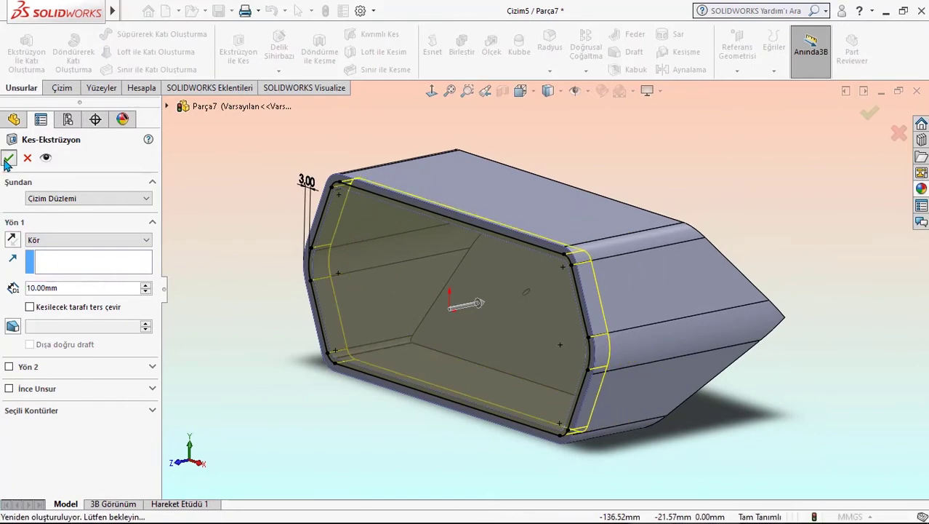
pyautogui.moveTo(256, 263); pyautogui.dragTo(265, 255, button='middle')
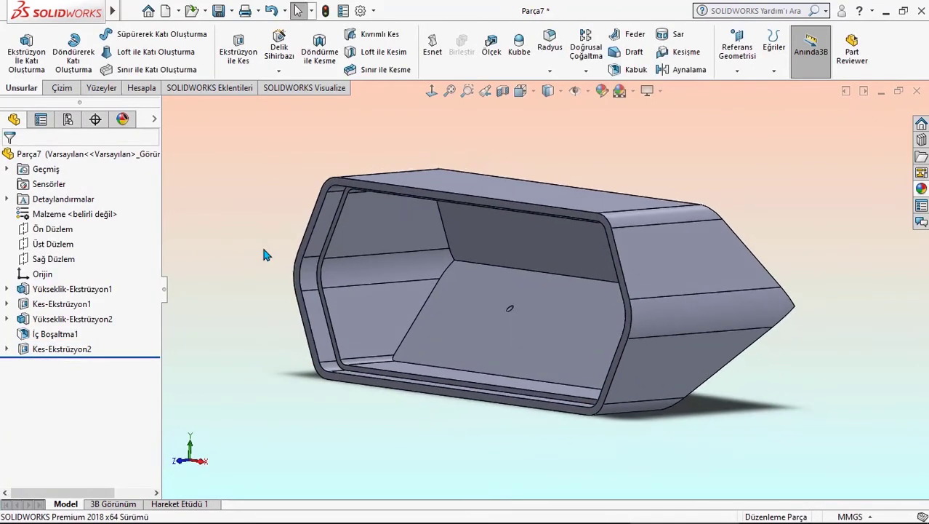
pyautogui.moveTo(405, 308); pyautogui.dragTo(452, 336, button='middle')
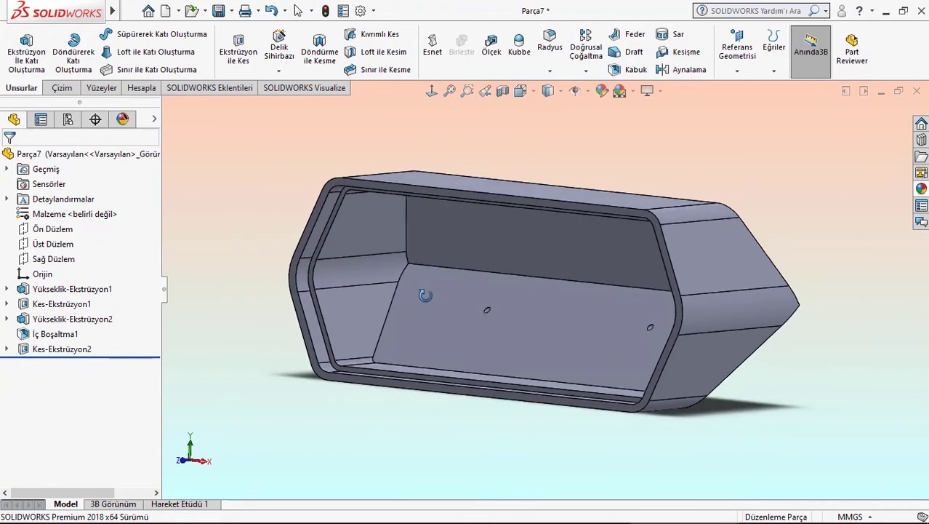
pyautogui.click(485, 336)
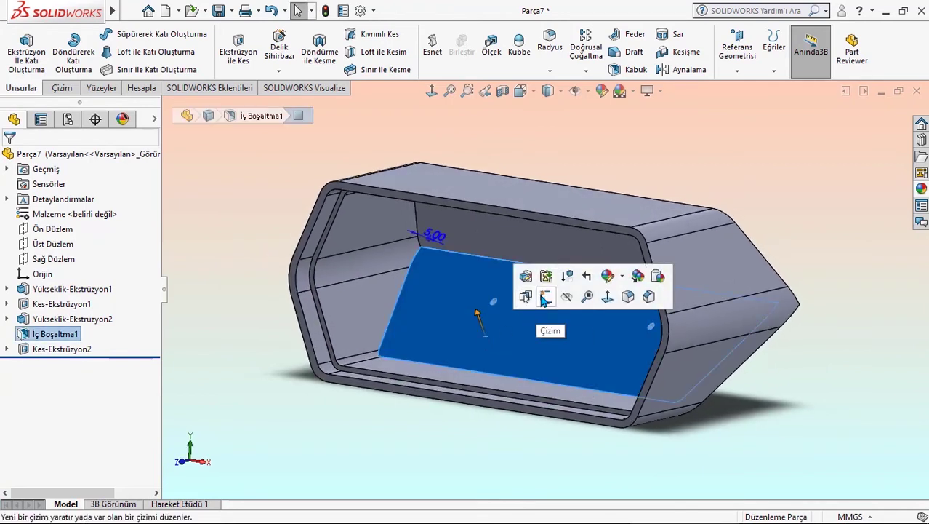
# Step: Sketch on the inner bottom face and draw two pairs of concentric circles around the bosses
pyautogui.click(541, 299)
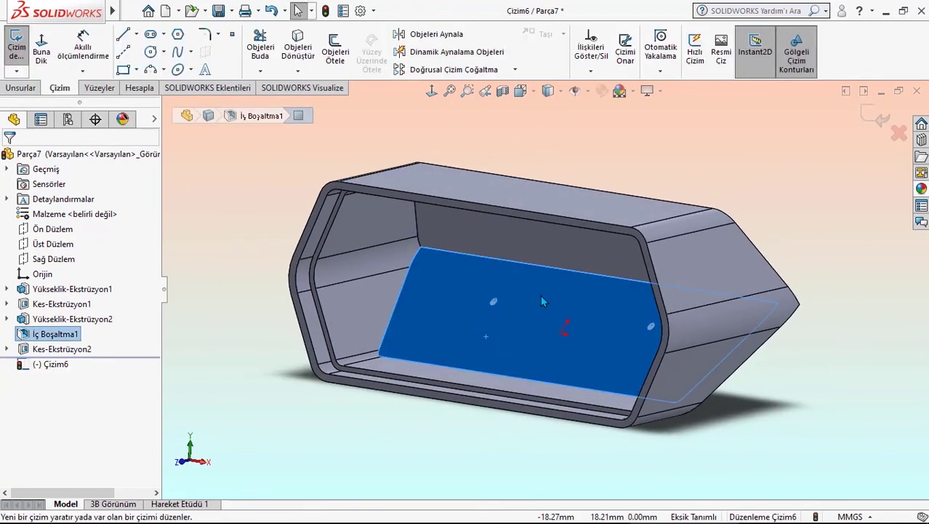
pyautogui.click(431, 91)
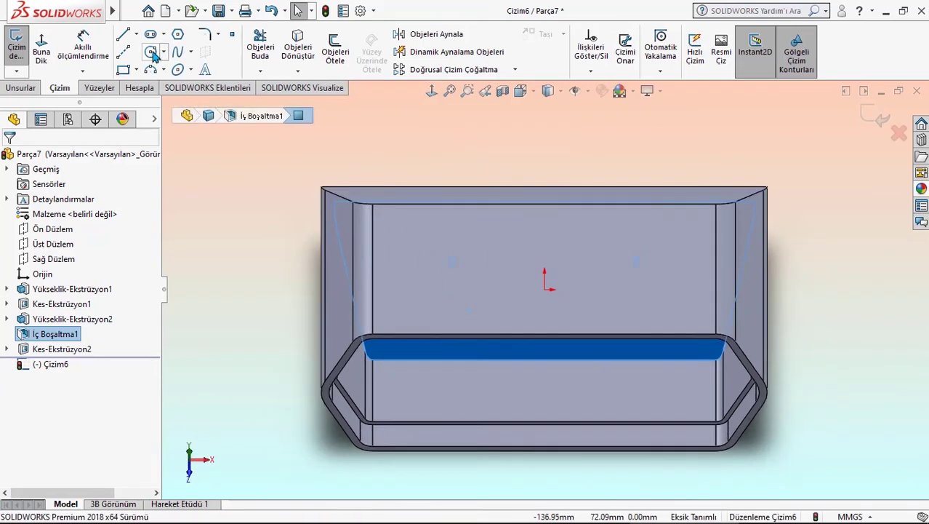
pyautogui.click(150, 52)
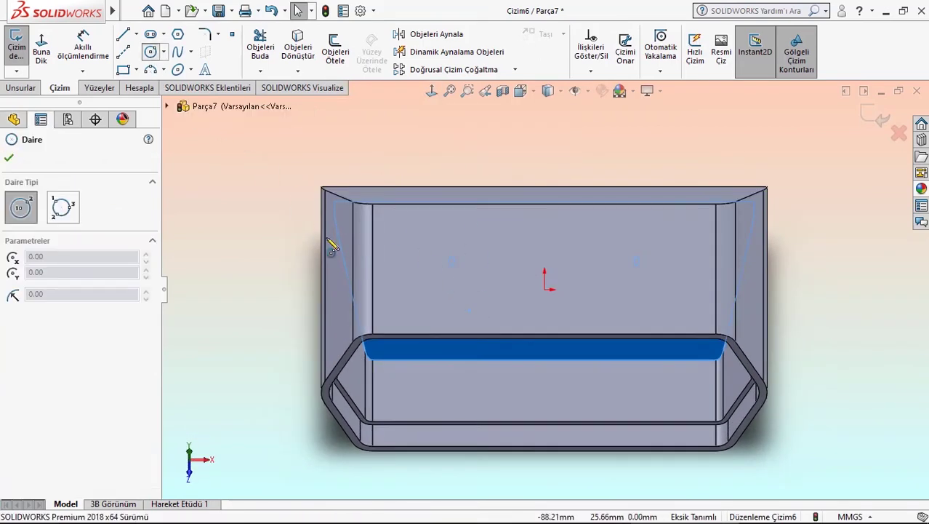
pyautogui.click(449, 308)
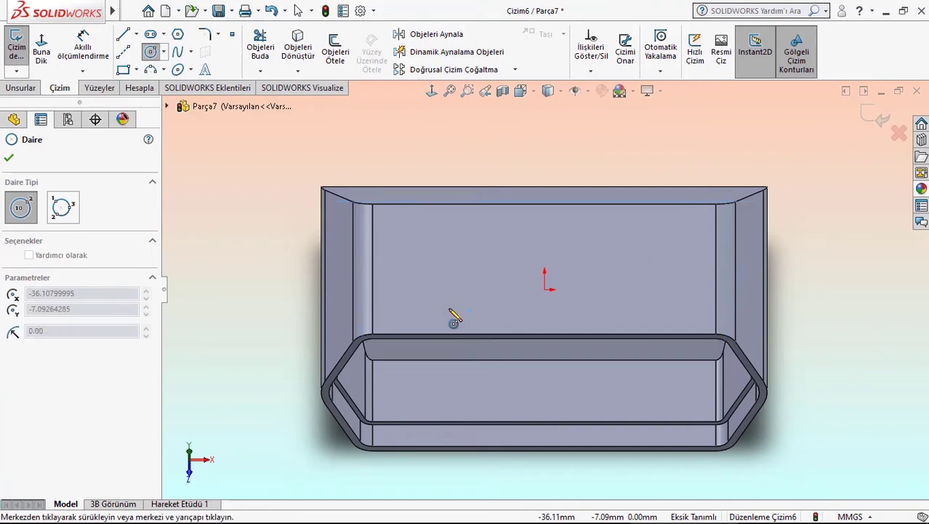
pyautogui.click(482, 344)
pyautogui.click(449, 308)
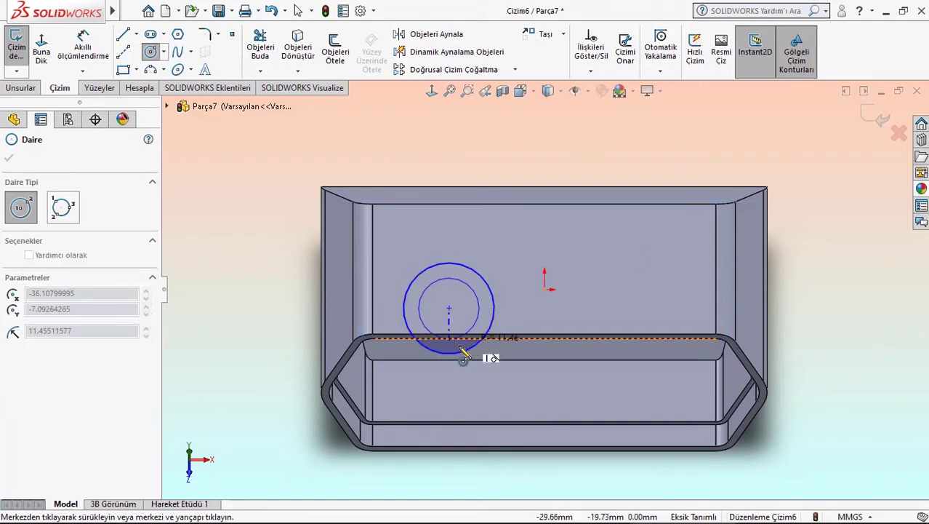
pyautogui.click(465, 346)
pyautogui.click(639, 307)
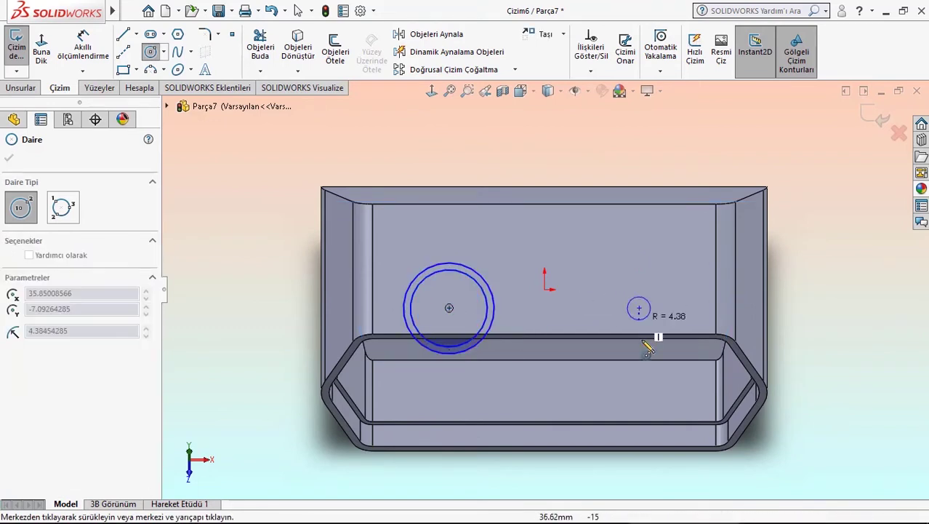
pyautogui.click(656, 345)
pyautogui.click(639, 308)
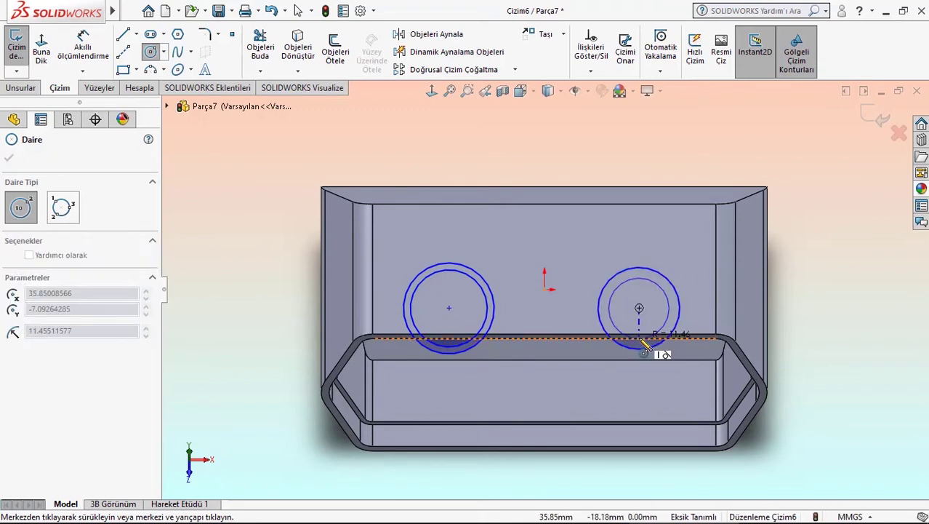
pyautogui.click(624, 291)
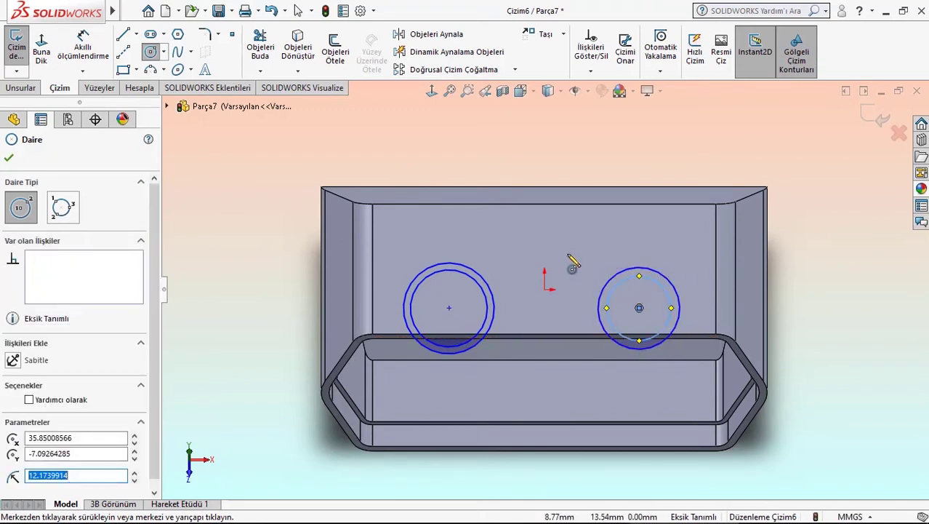
pyautogui.rightClick(572, 261)
pyautogui.click(592, 264)
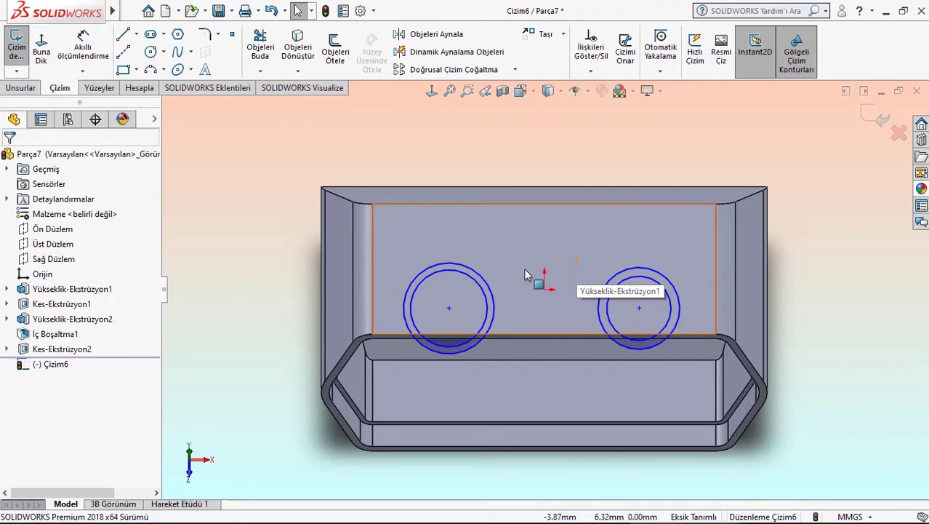
# Step: Add Equal relations between the two outer circles and between the two inner circles
pyautogui.click(466, 270)
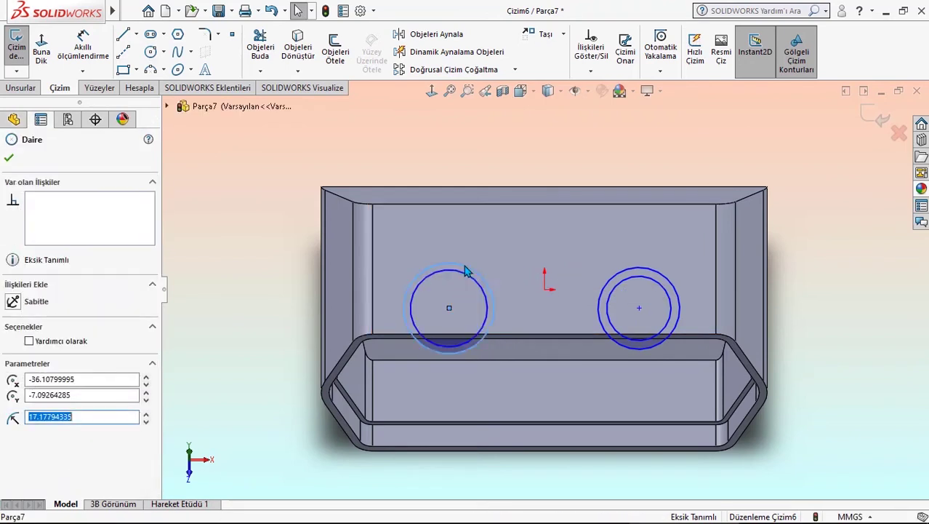
pyautogui.keyDown('ctrl'); pyautogui.click(649, 270); pyautogui.keyUp('ctrl')
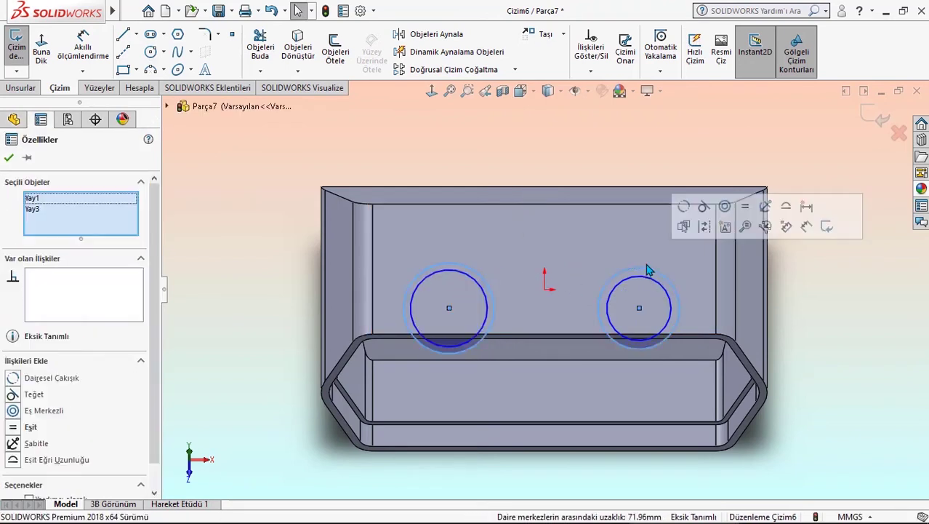
pyautogui.click(746, 206)
pyautogui.click(487, 286)
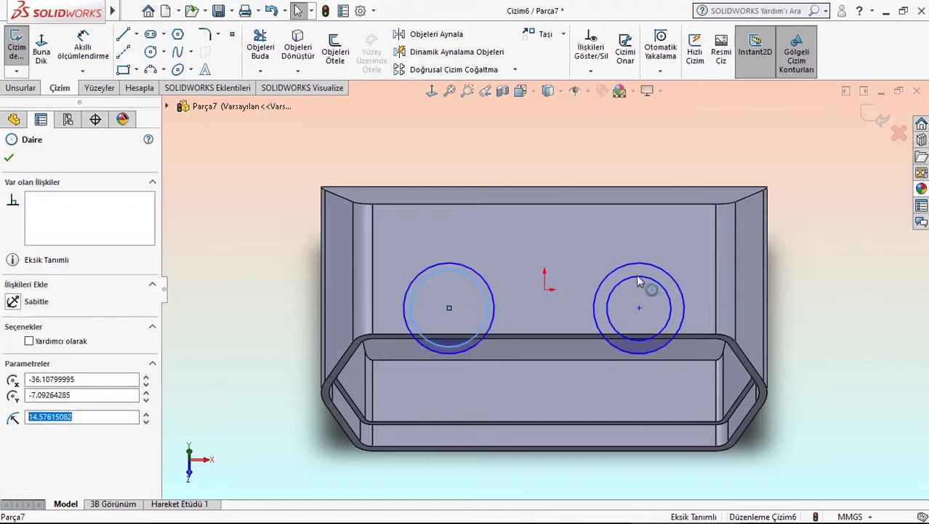
pyautogui.keyDown('ctrl'); pyautogui.click(648, 277); pyautogui.keyUp('ctrl')
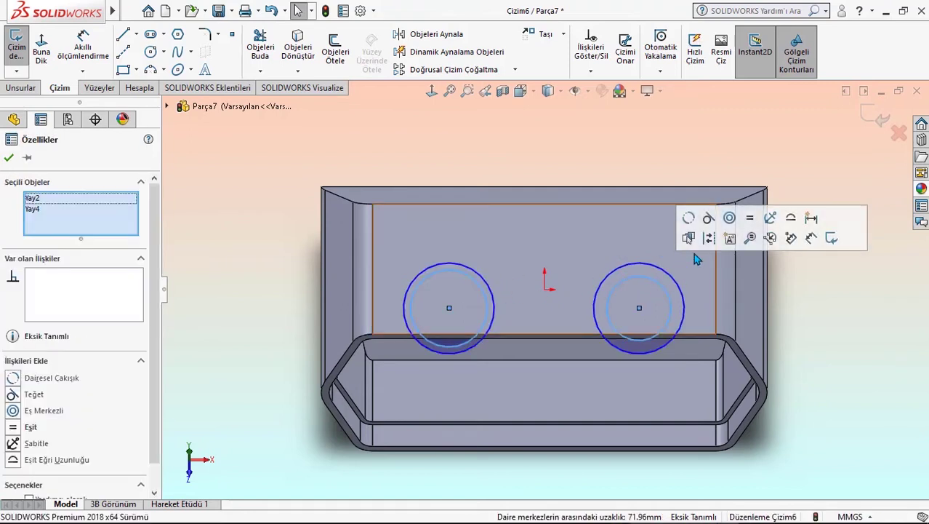
pyautogui.click(752, 222)
pyautogui.click(243, 250)
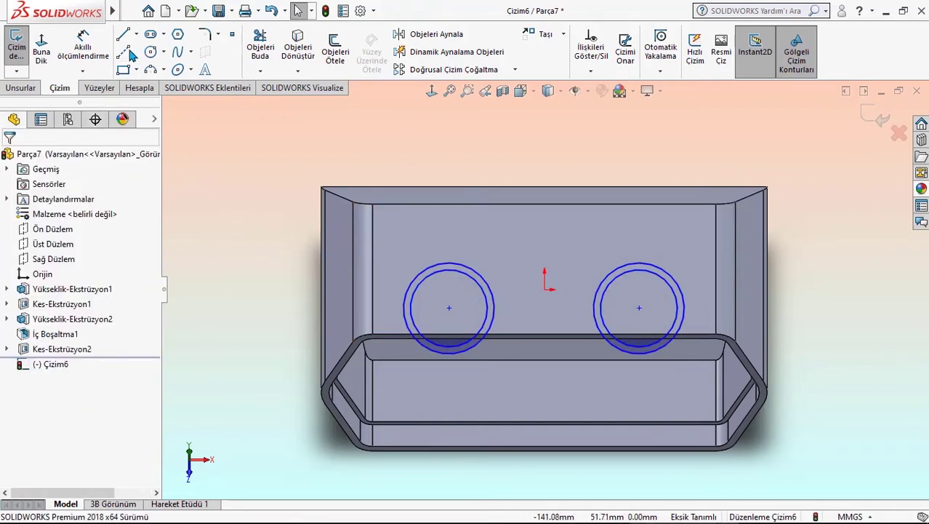
# Step: Draw a centreline joining the two circle centres and a construction line toward the origin
pyautogui.press('l')
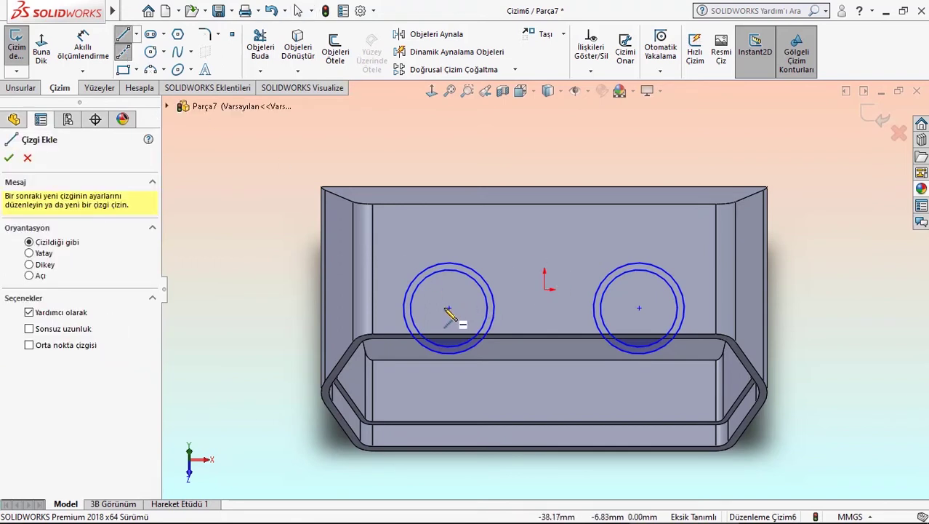
pyautogui.click(448, 308)
pyautogui.click(640, 307)
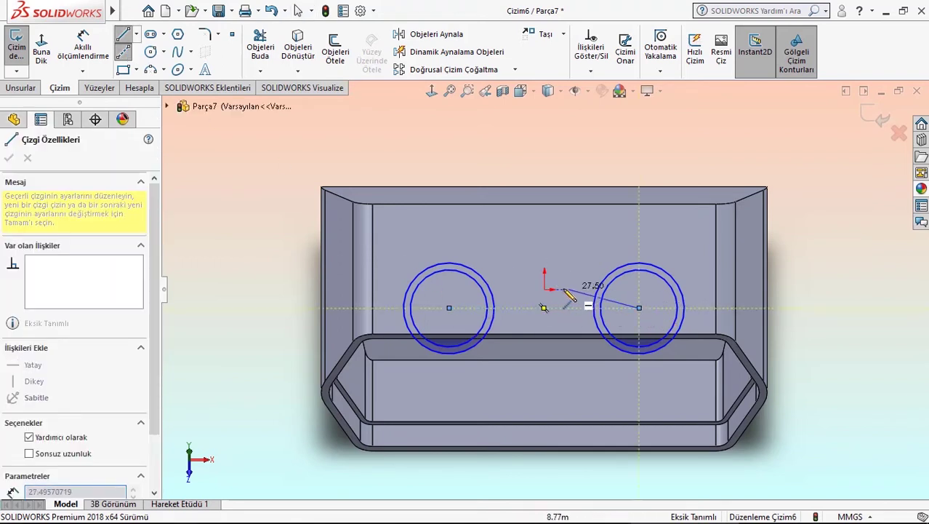
pyautogui.click(543, 290)
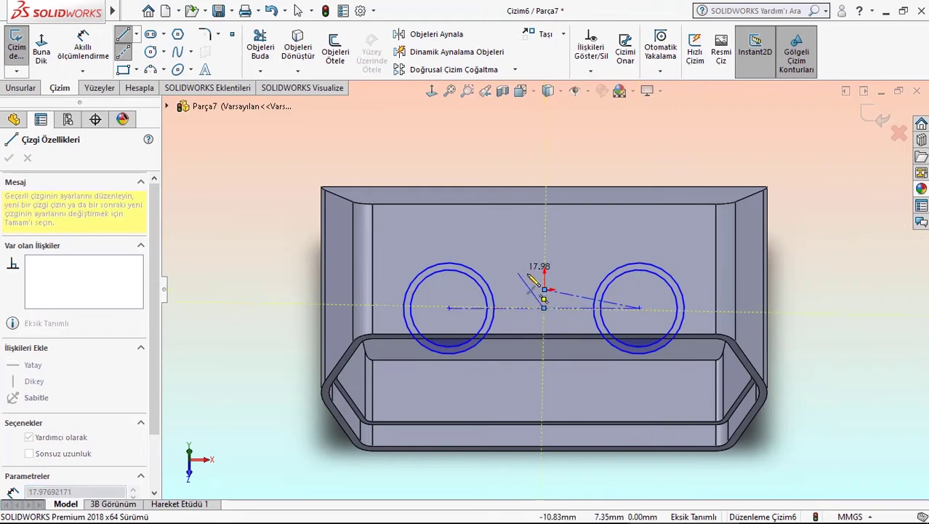
# Step: Delete the unwanted diagonal line and make the short line below the origin vertical
pyautogui.rightClick(516, 271)
pyautogui.click(531, 279)
pyautogui.click(576, 302)
pyautogui.press('Delete')
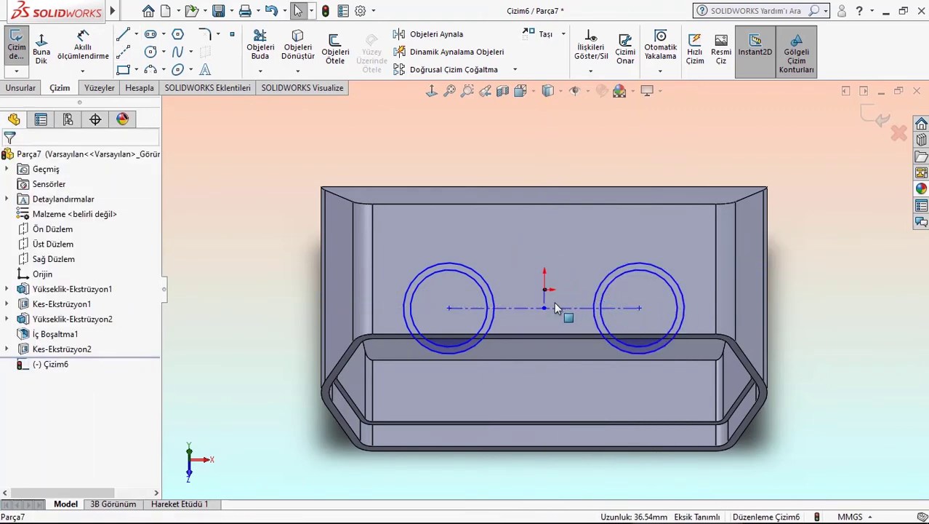
pyautogui.click(544, 300)
pyautogui.click(611, 240)
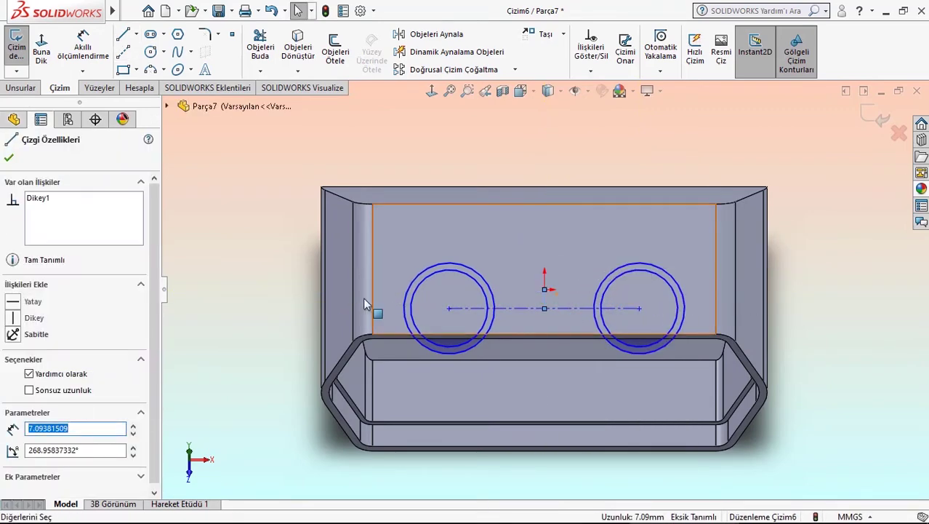
pyautogui.click(249, 305)
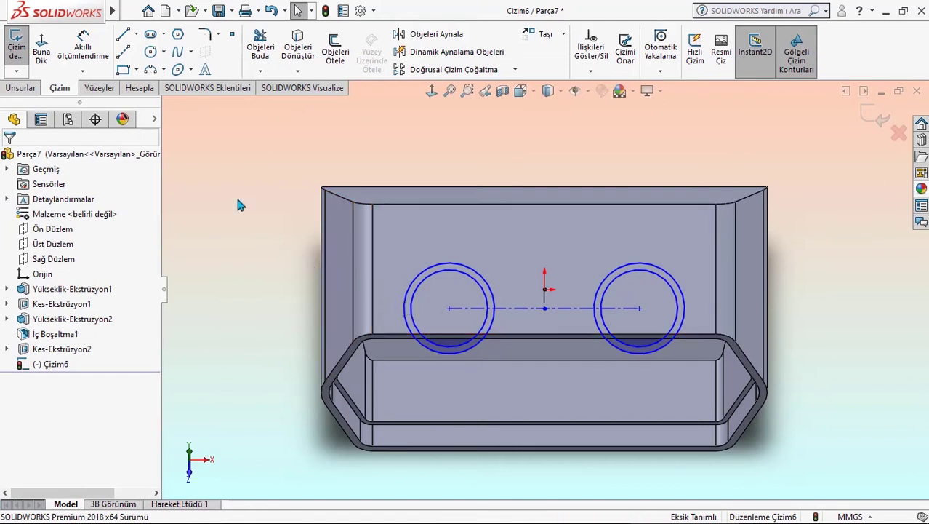
pyautogui.click(83, 45)
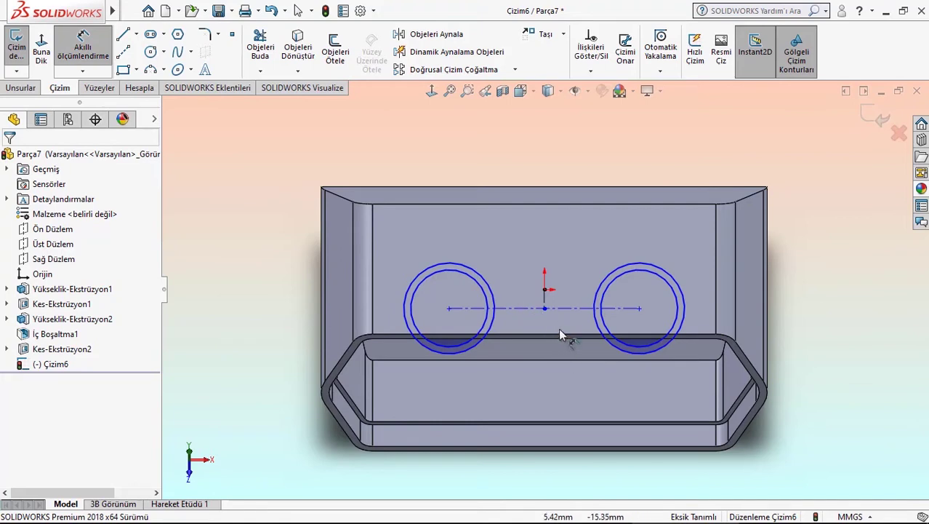
# Step: Dimension the left circle centre 35 mm from the short vertical line
pyautogui.click(542, 303)
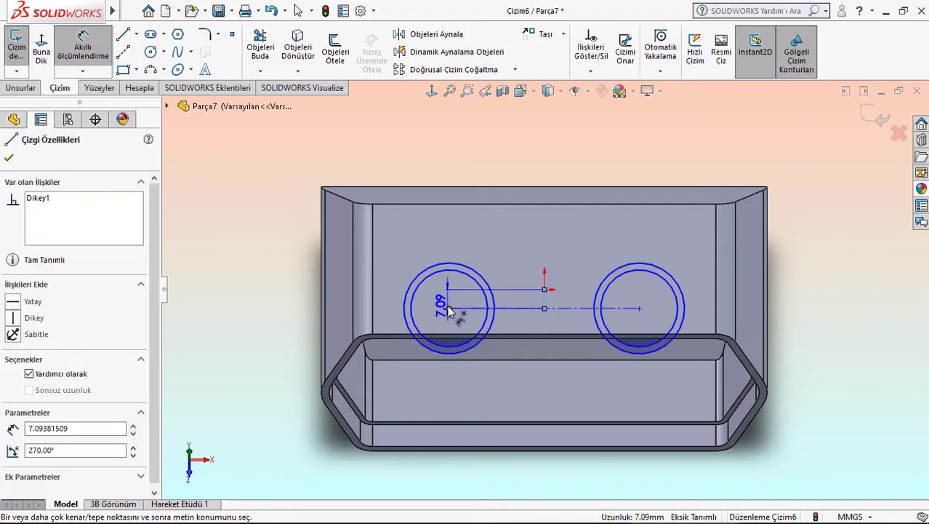
pyautogui.click(449, 309)
pyautogui.click(512, 176)
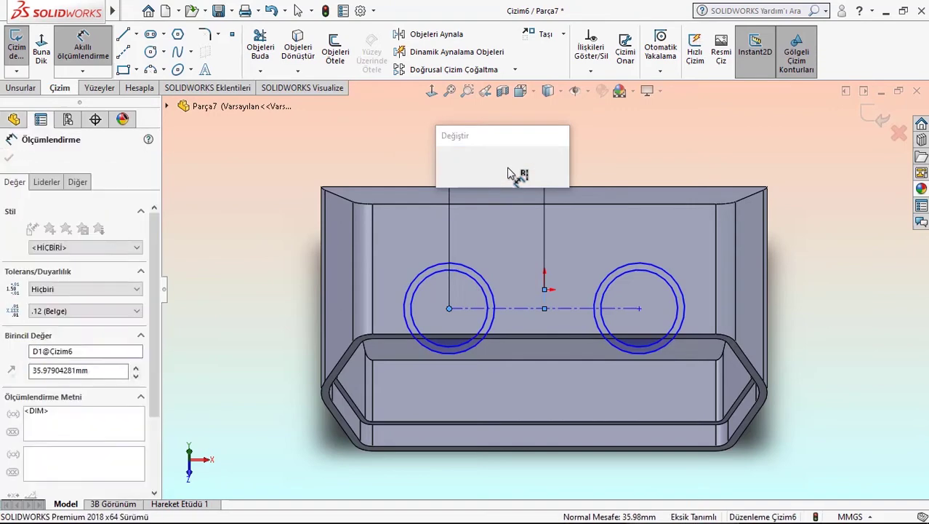
pyautogui.write('35')
pyautogui.press('Return')
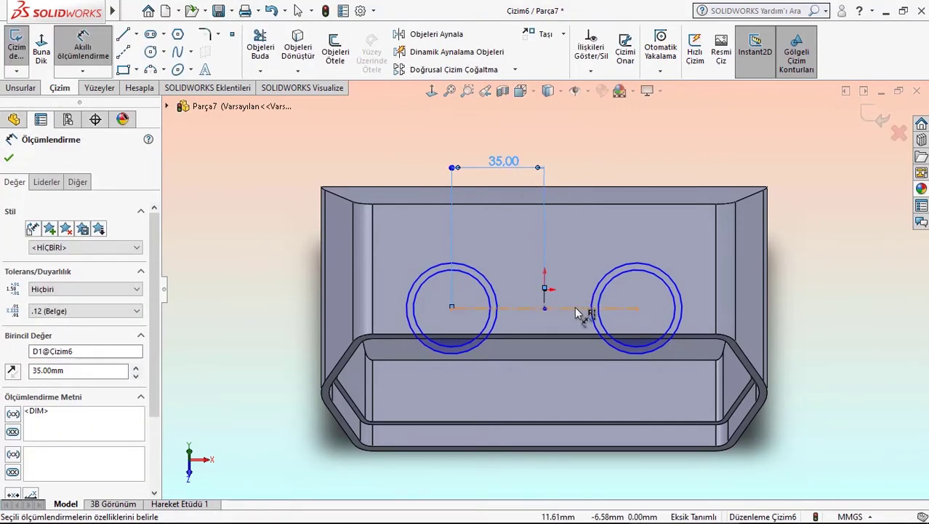
# Step: Cancel the redundant 70 mm dimension and set the centreline 8 mm below the origin
pyautogui.click(575, 309)
pyautogui.click(533, 400)
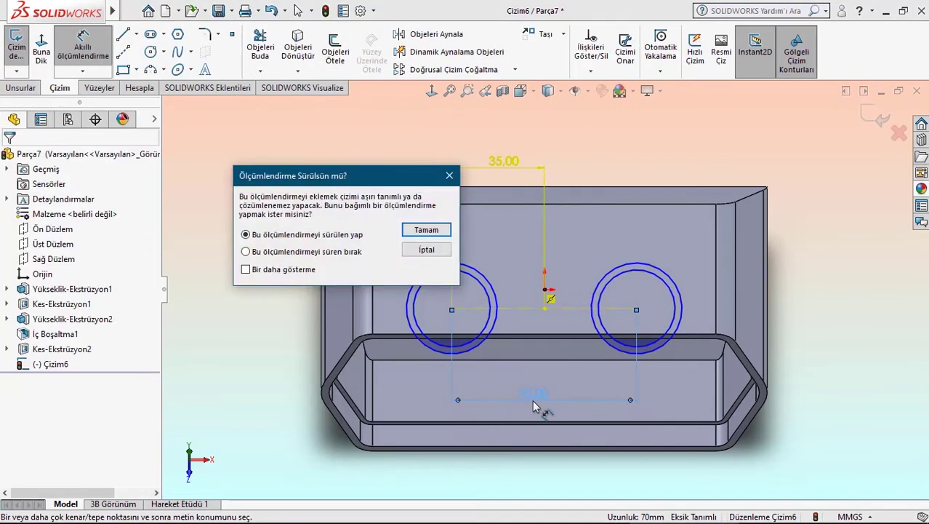
pyautogui.click(423, 252)
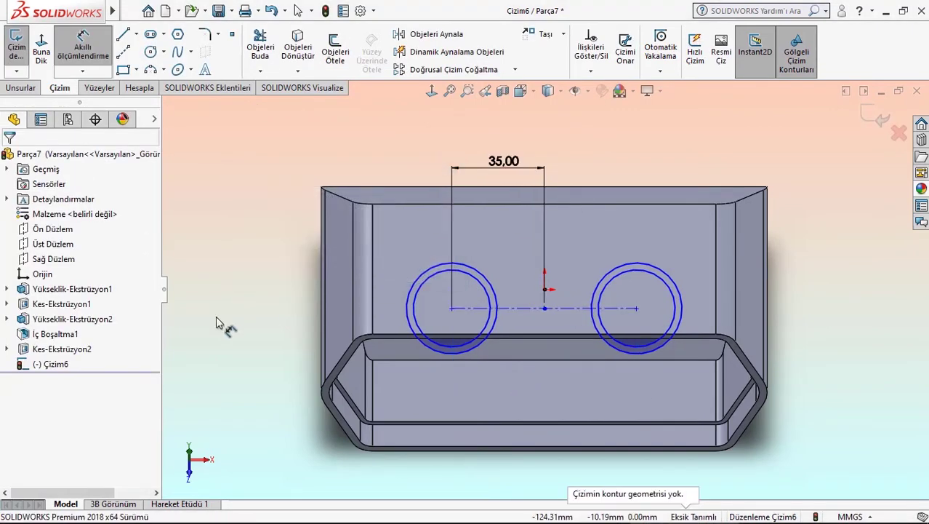
pyautogui.click(545, 305)
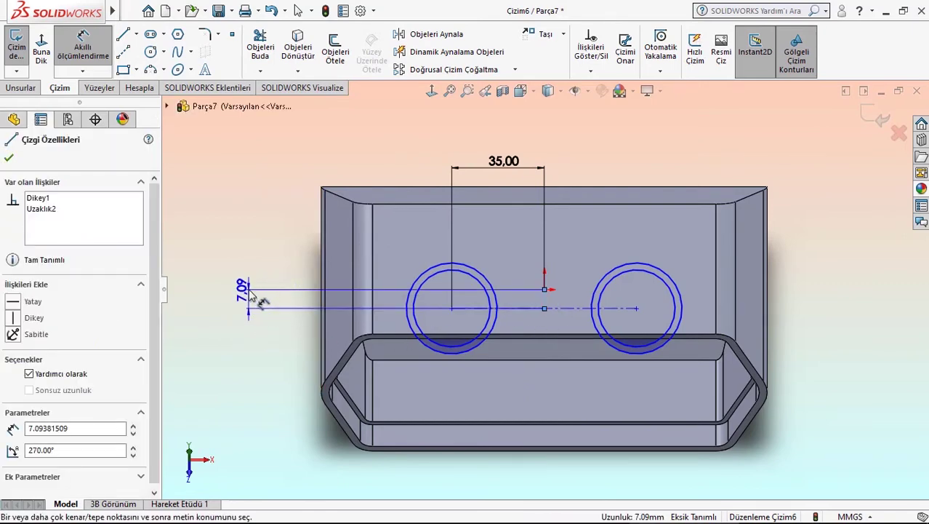
pyautogui.click(248, 295)
pyautogui.press('Return')
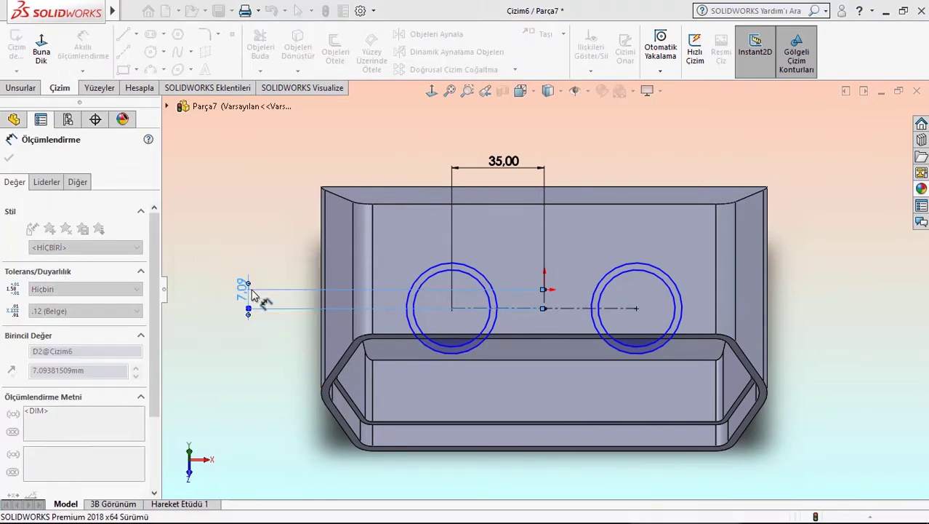
pyautogui.click(269, 230)
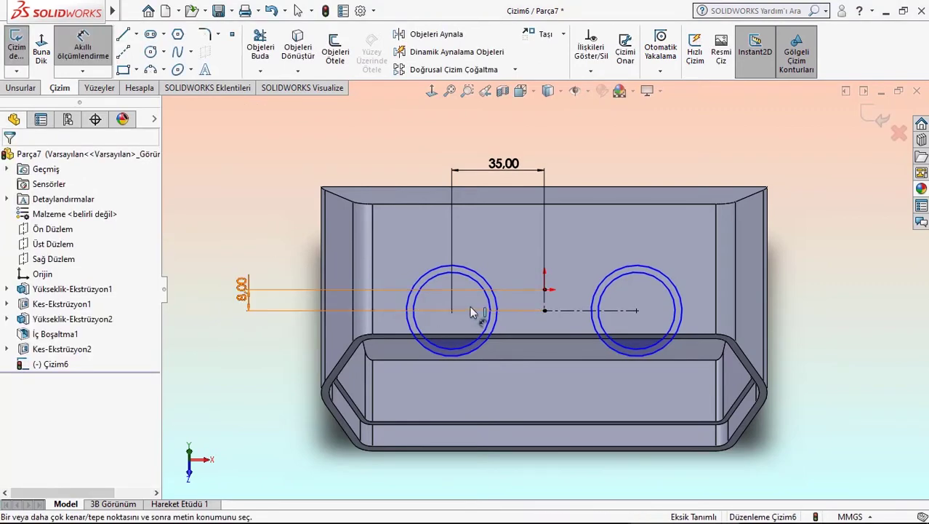
# Step: Dimension the ring diameters: outer circle Ø32 mm and inner circle Ø28 mm
pyautogui.click(488, 287)
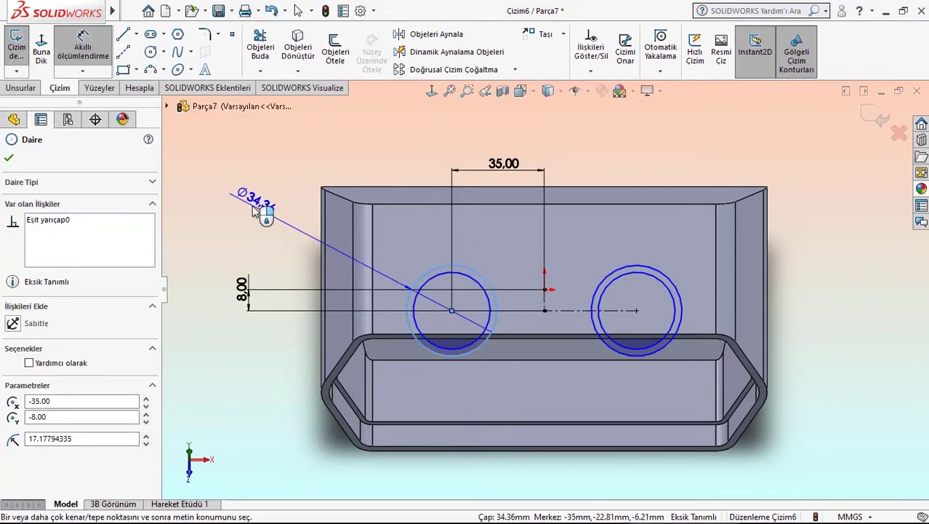
pyautogui.click(255, 210)
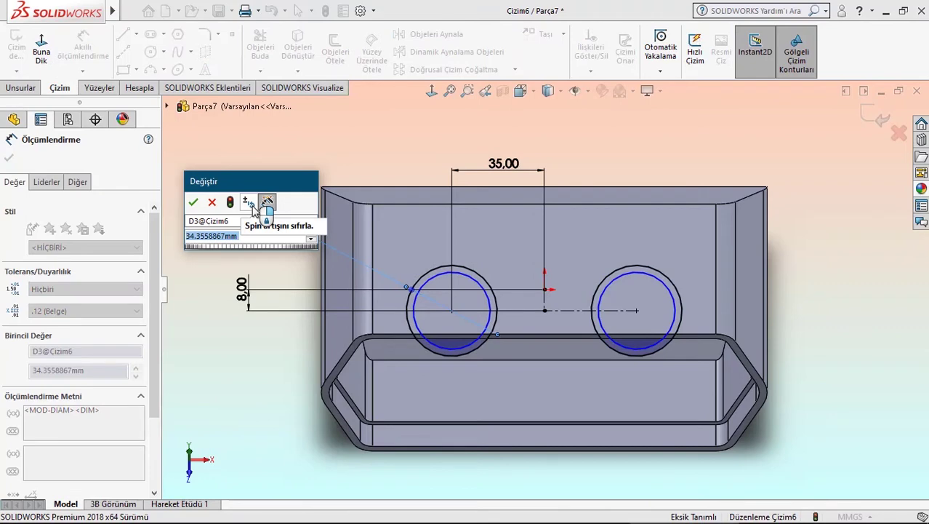
pyautogui.write('32')
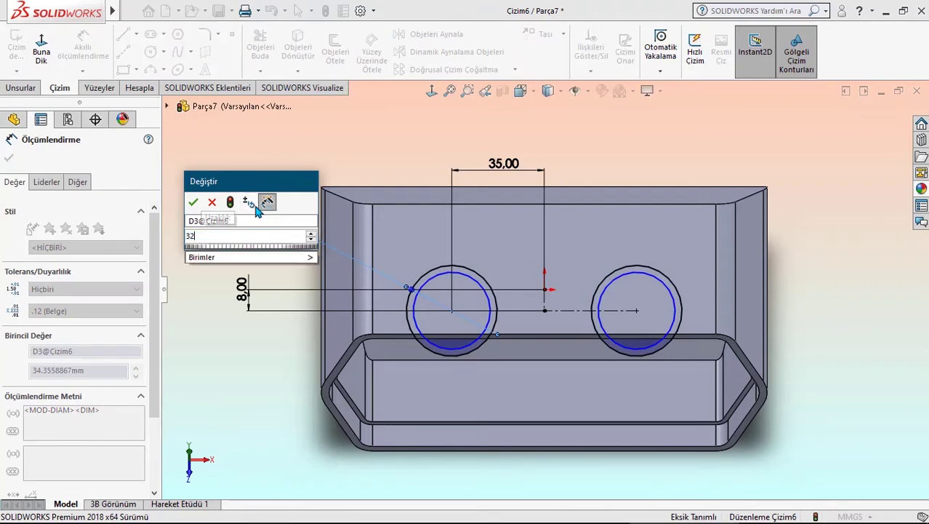
pyautogui.press('Return')
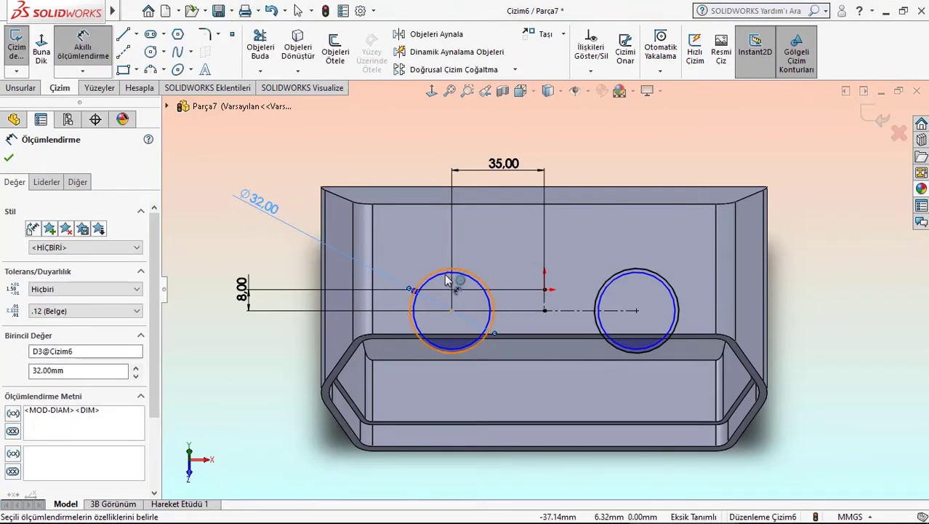
pyautogui.click(437, 275)
pyautogui.click(272, 160)
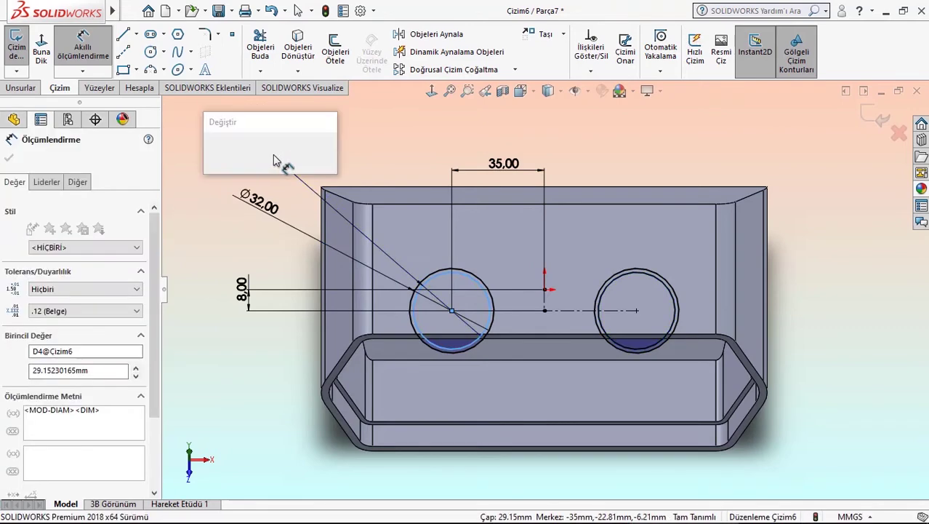
pyautogui.write('28')
pyautogui.press('Return')
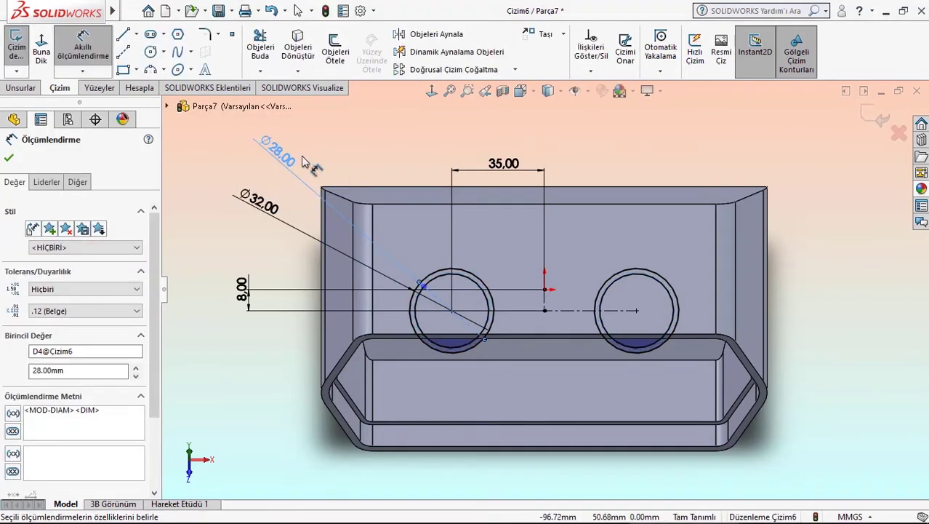
pyautogui.press('Escape')
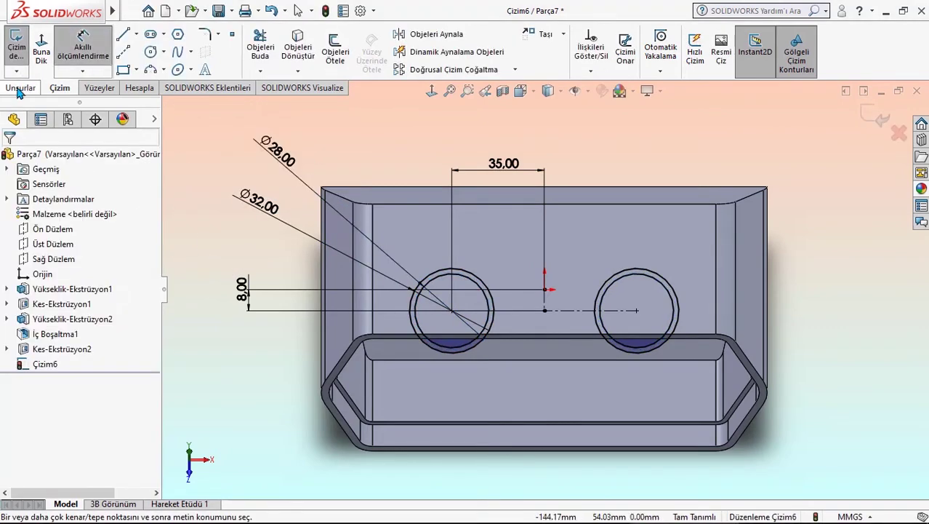
# Step: Extrude Çizim6's two rings as a Blind 10 mm boss merged into the shell
pyautogui.click(18, 89)
pyautogui.click(19, 66)
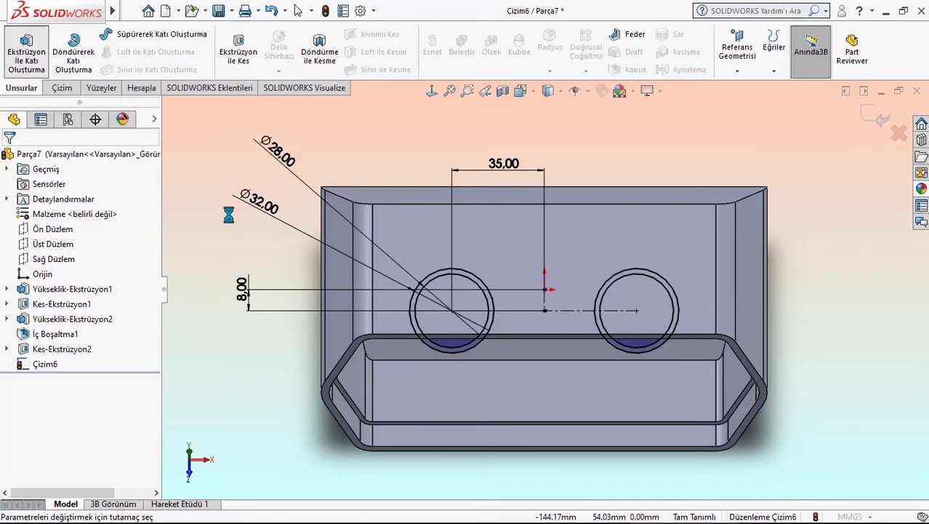
pyautogui.moveTo(309, 362); pyautogui.dragTo(277, 231, button='middle')
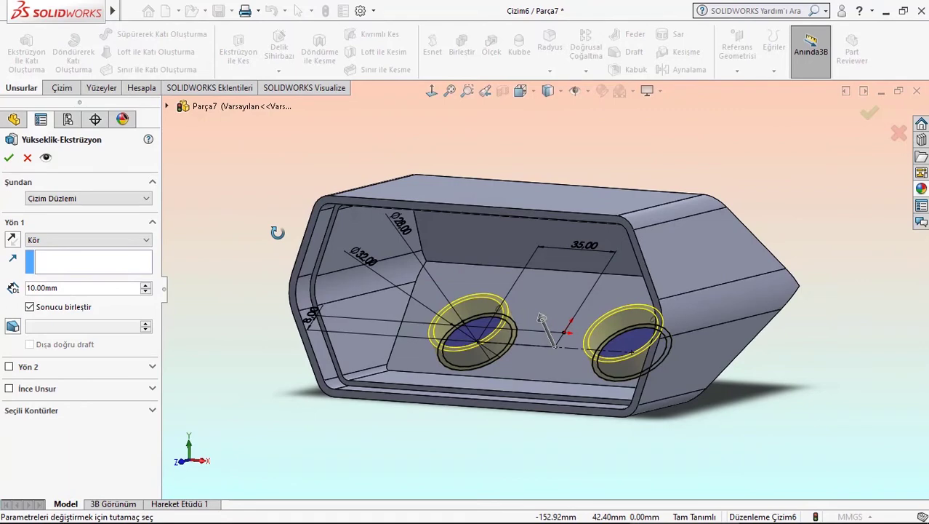
pyautogui.press('Return')
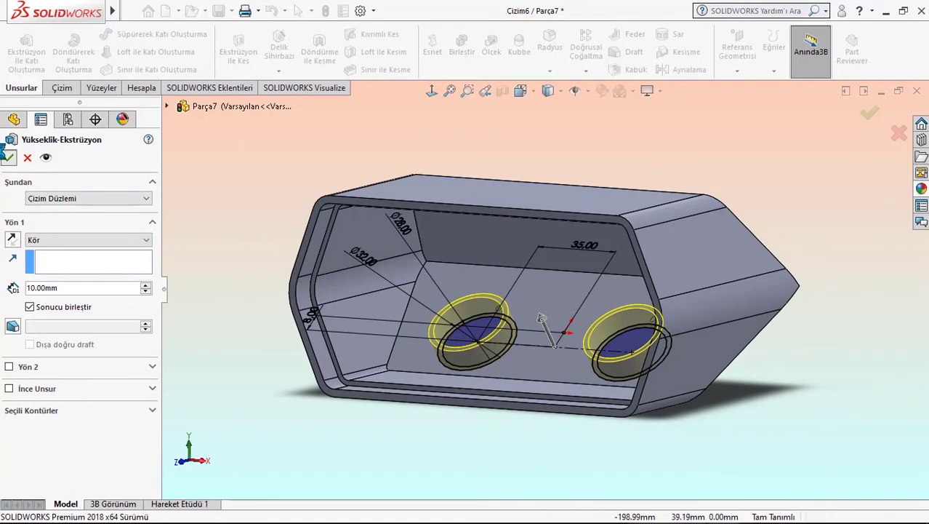
pyautogui.moveTo(221, 233)
pyautogui.mouseDown(button='middle')
pyautogui.moveTo(650, 306)
pyautogui.moveTo(530, 291)
pyautogui.moveTo(467, 253)
pyautogui.moveTo(430, 208)
pyautogui.moveTo(545, 300)
pyautogui.moveTo(510, 320)
pyautogui.mouseUp(button='middle')
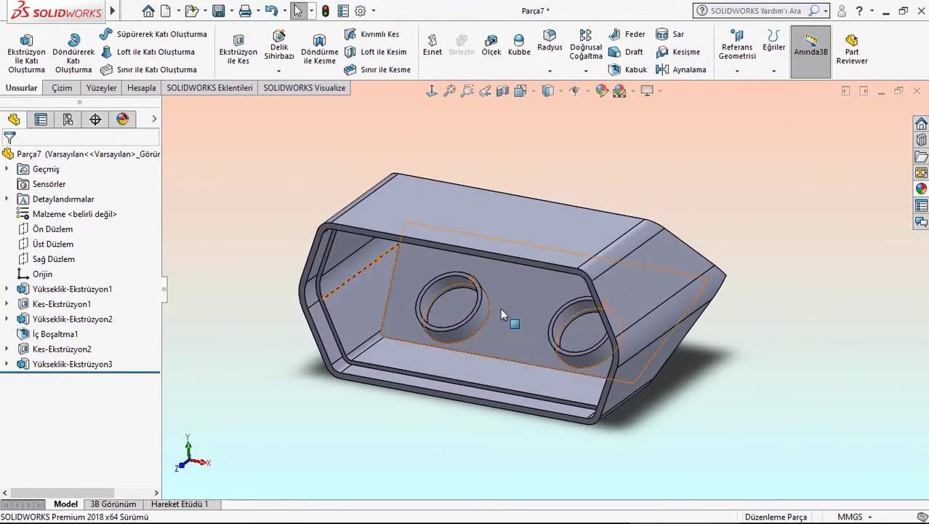
# Step: Give the part a black low gloss plastic appearance and start saving it as '08'
pyautogui.moveTo(503, 231)
pyautogui.mouseDown(button='middle')
pyautogui.moveTo(486, 261)
pyautogui.moveTo(495, 246)
pyautogui.mouseUp(button='middle')
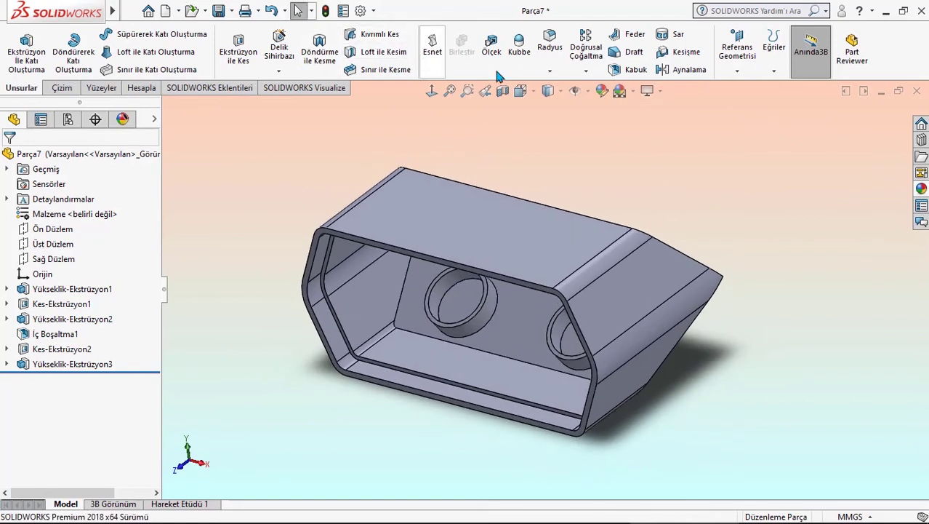
pyautogui.click(602, 91)
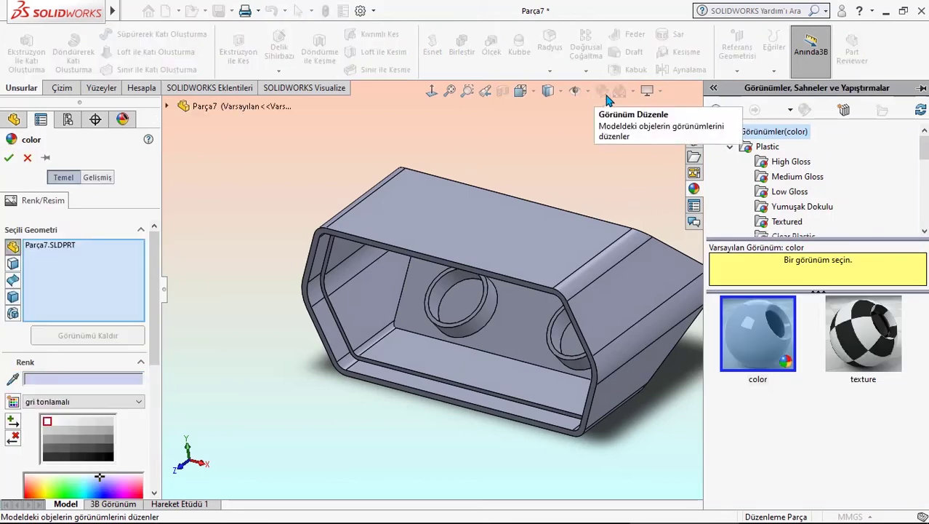
pyautogui.click(789, 192)
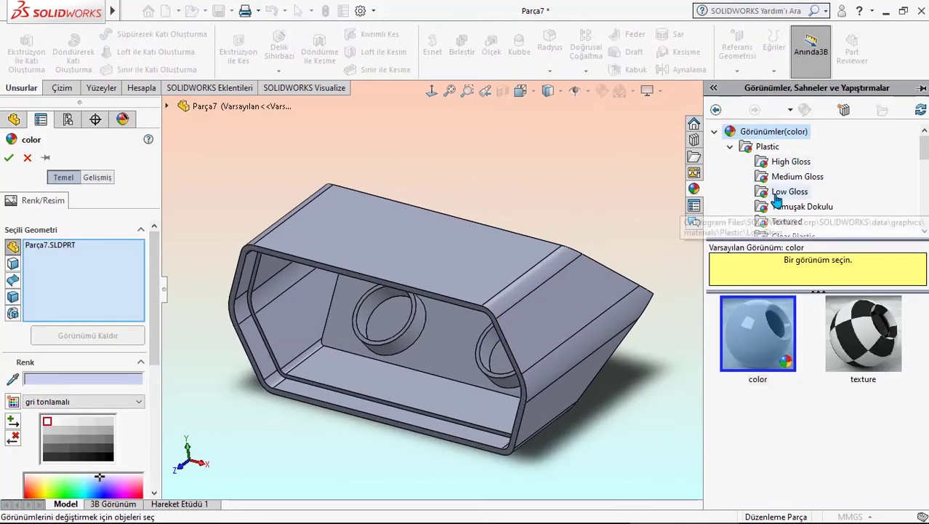
pyautogui.scroll(-3, 802, 323)
pyautogui.click(844, 375)
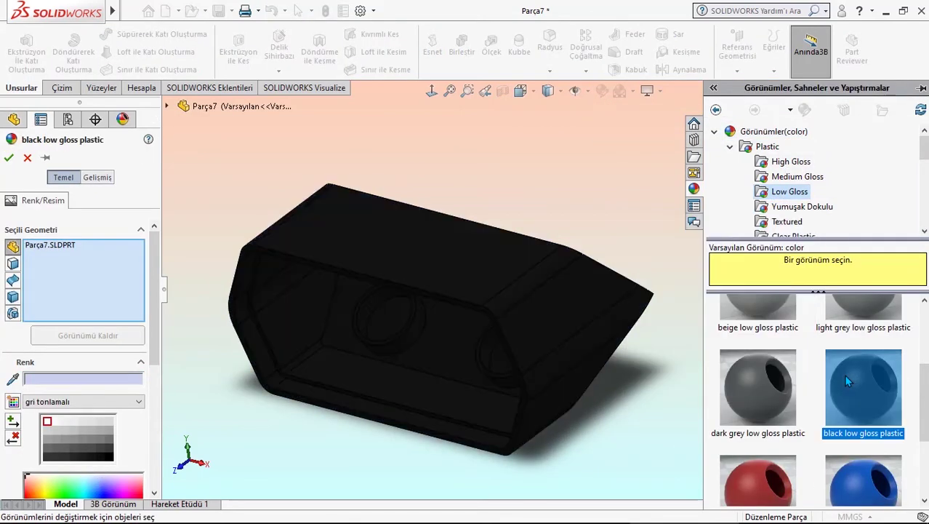
pyautogui.click(8, 157)
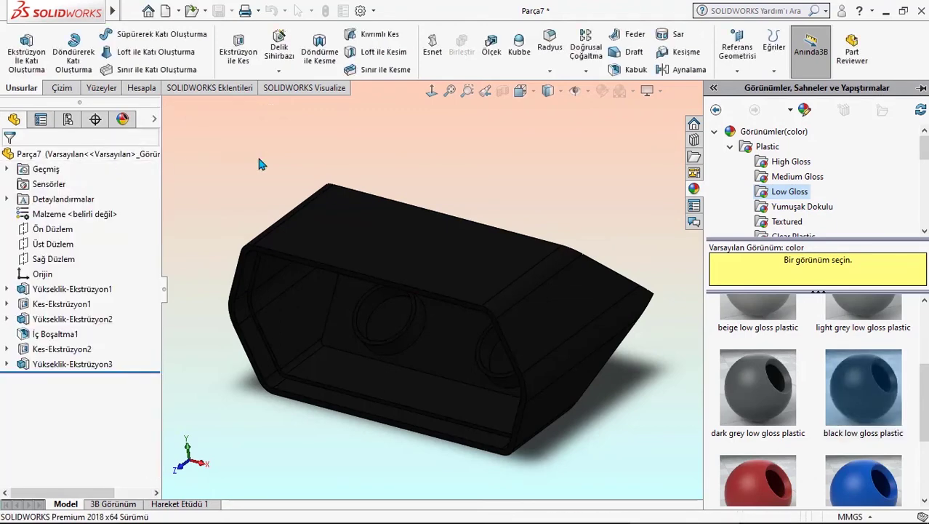
pyautogui.click(217, 11)
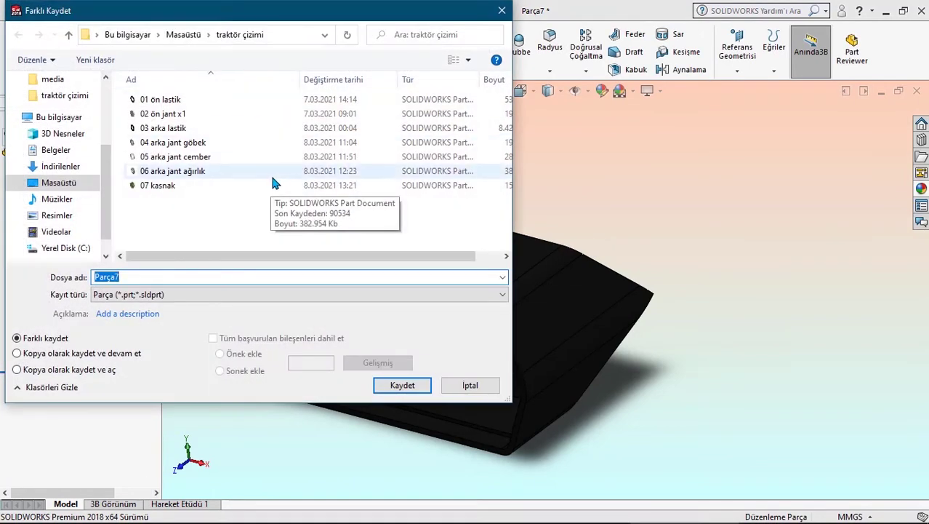
pyautogui.write('08 stop lamb')
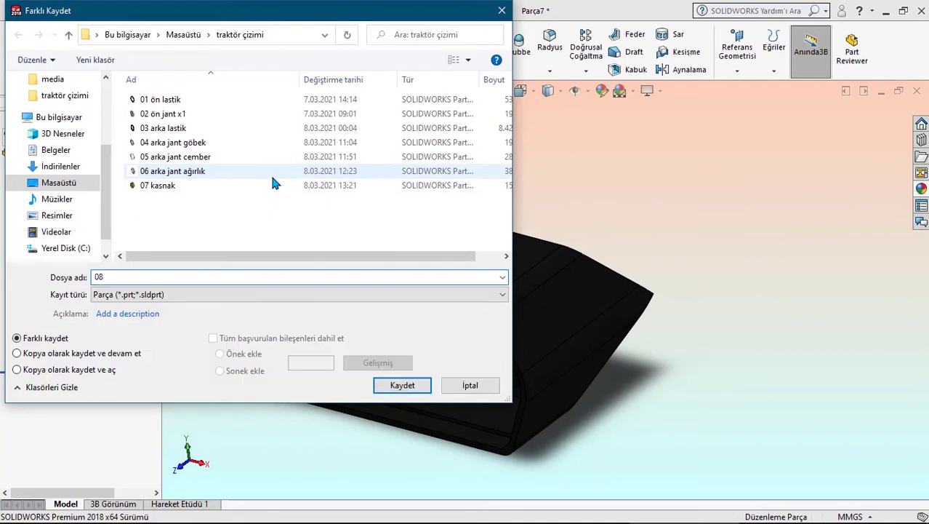
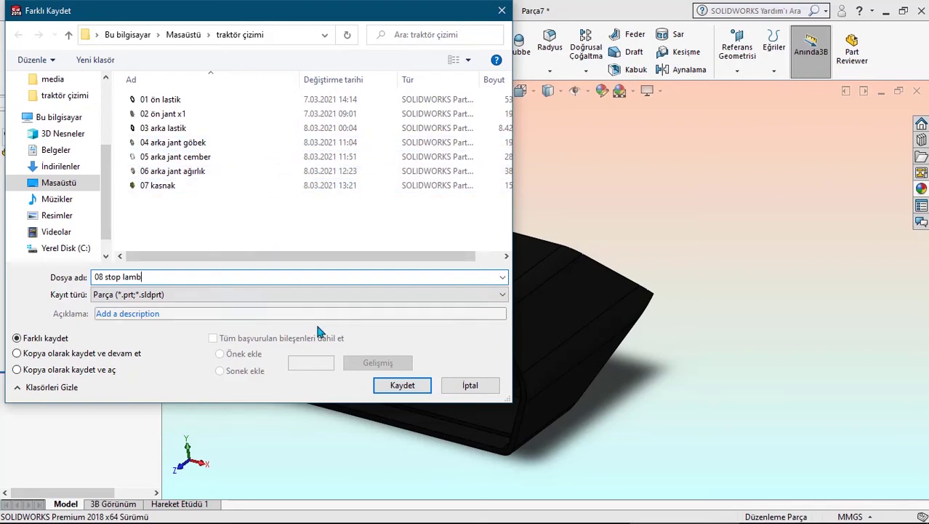
# Step: Save the housing as '08 stop lamb', close it, and begin a sketch on Ön Düzlem
pyautogui.click(386, 387)
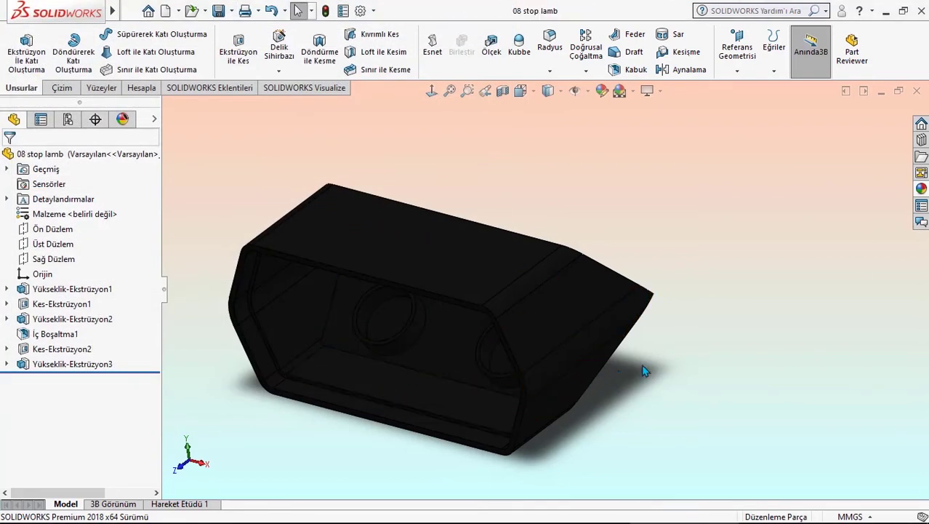
pyautogui.click(917, 91)
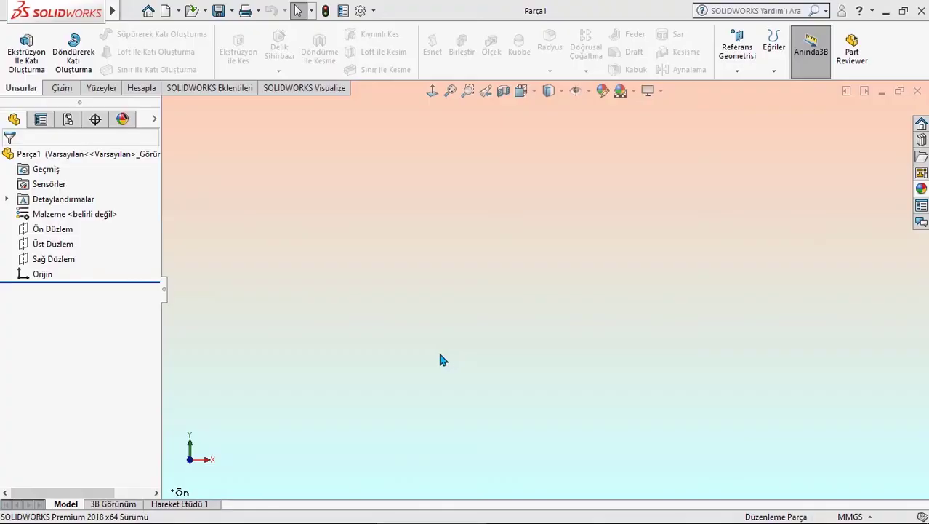
pyautogui.click(51, 228)
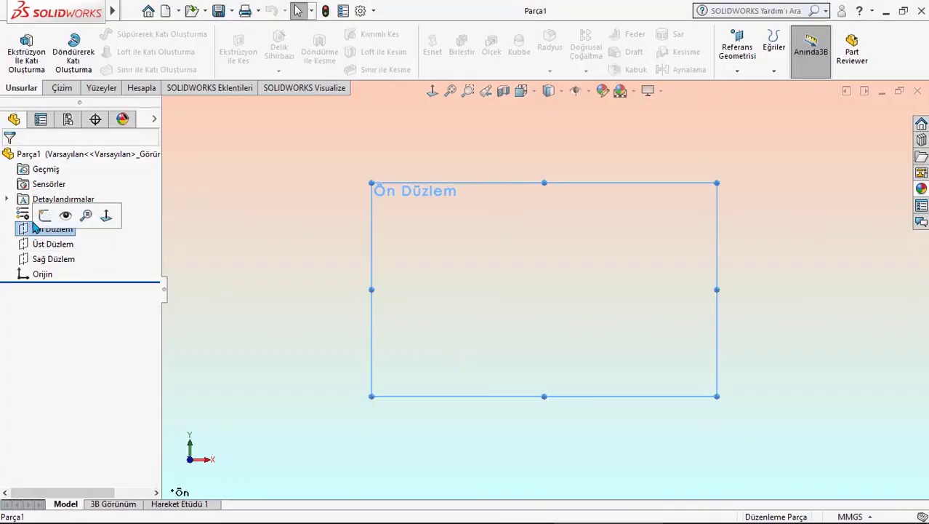
pyautogui.click(46, 213)
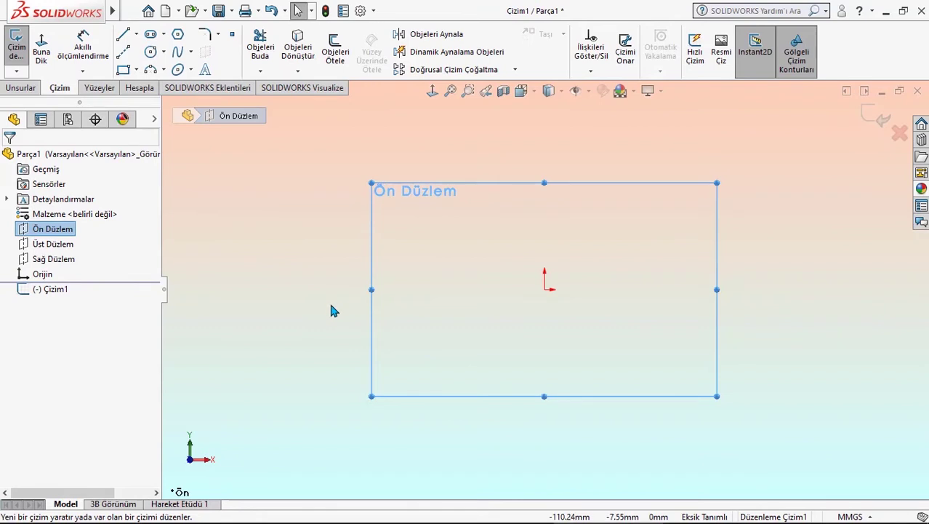
# Step: Draw a closed line outline with a vertical left edge, flat top and bottom, and a chamfered pointed tip
pyautogui.click(124, 38)
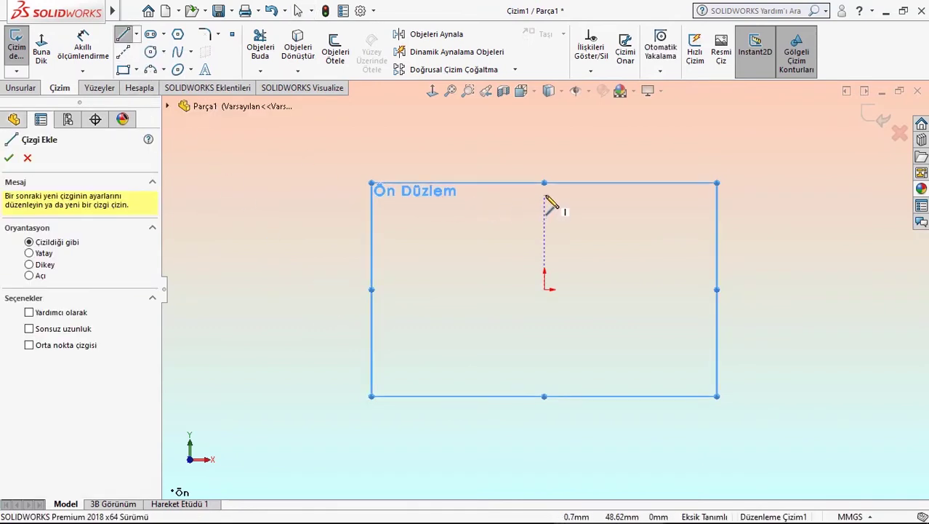
pyautogui.click(544, 195)
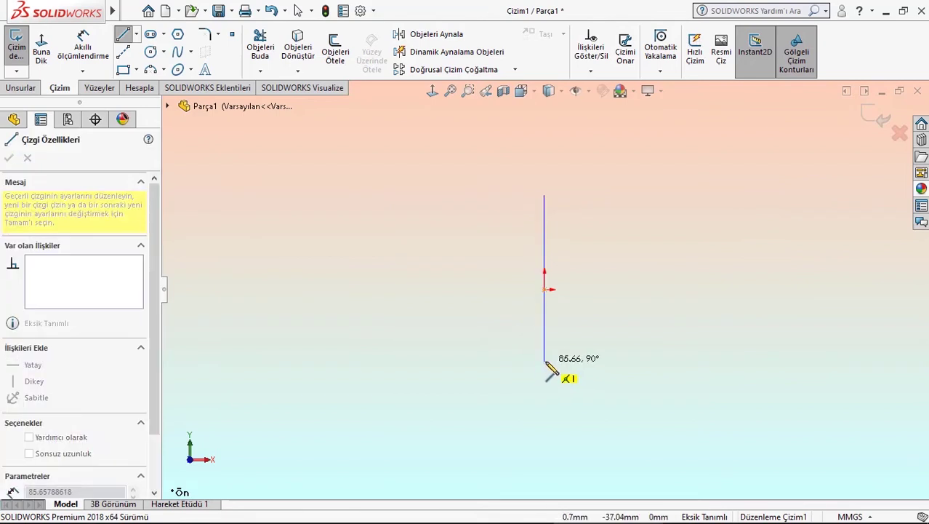
pyautogui.click(545, 361)
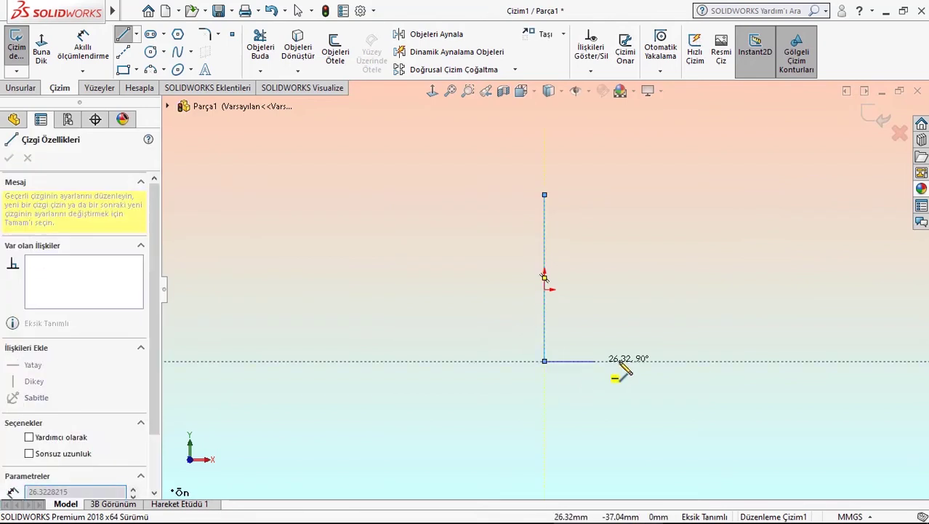
pyautogui.click(722, 362)
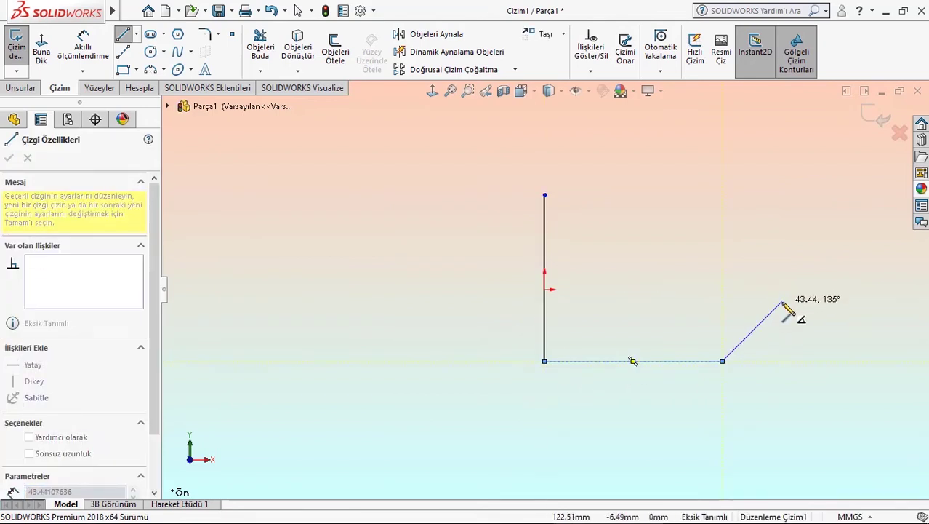
pyautogui.click(782, 302)
pyautogui.click(782, 267)
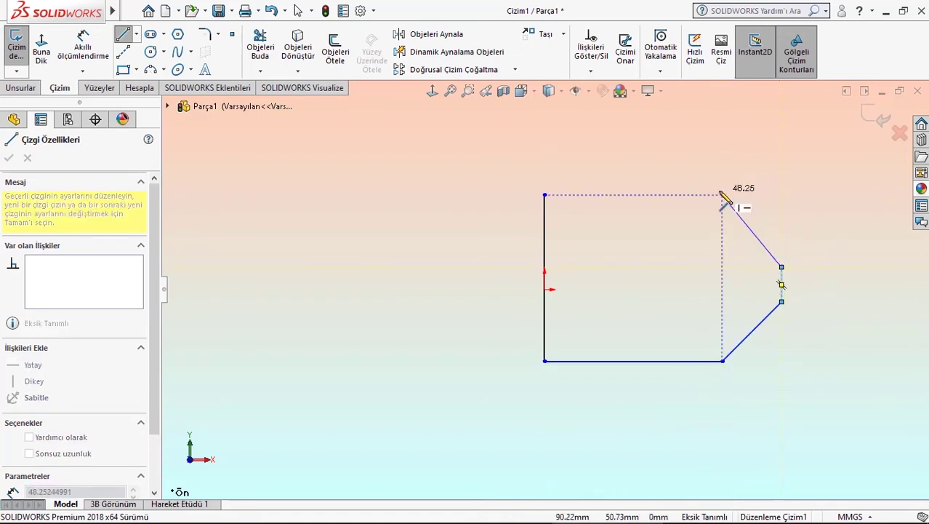
pyautogui.click(722, 195)
pyautogui.click(545, 195)
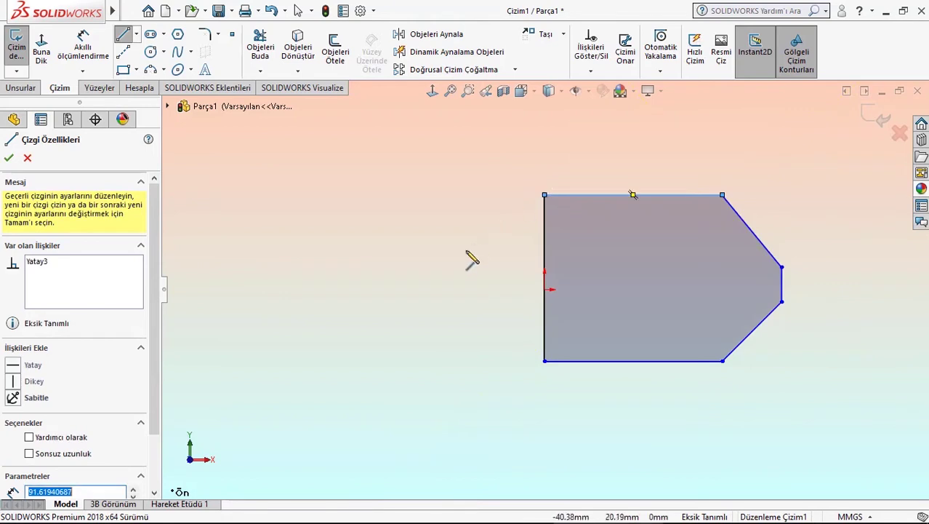
pyautogui.rightClick(466, 283)
pyautogui.click(486, 271)
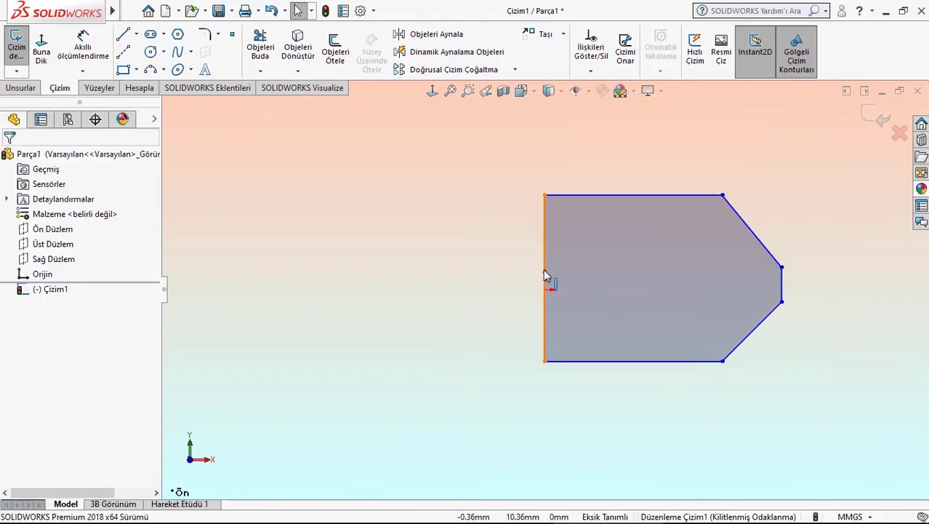
# Step: Make a point on the outline's left edge coincident with the origin
pyautogui.click(545, 279)
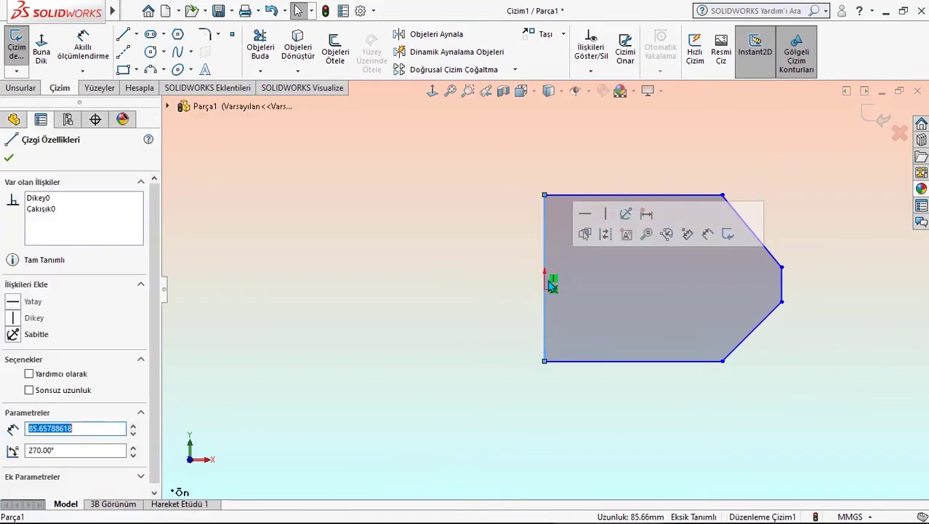
pyautogui.click(537, 279)
pyautogui.scroll(-3, 541, 281)
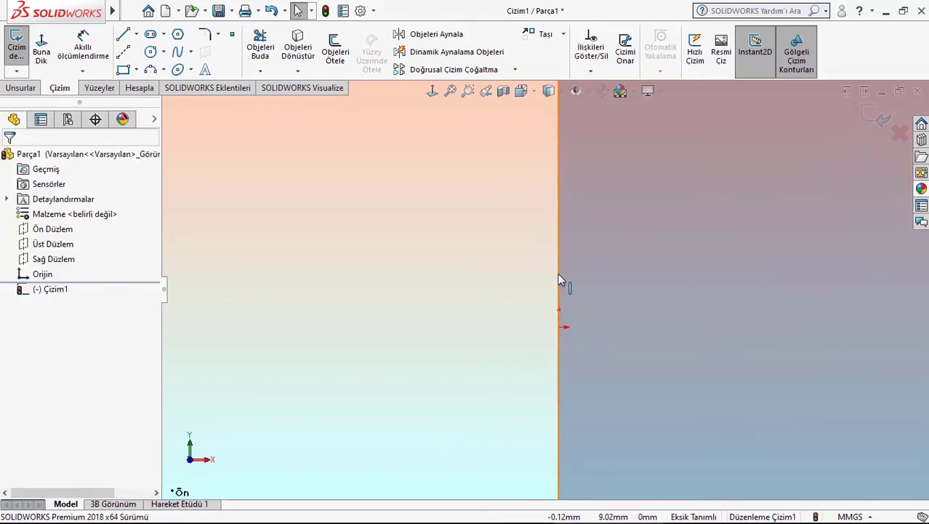
pyautogui.click(559, 293)
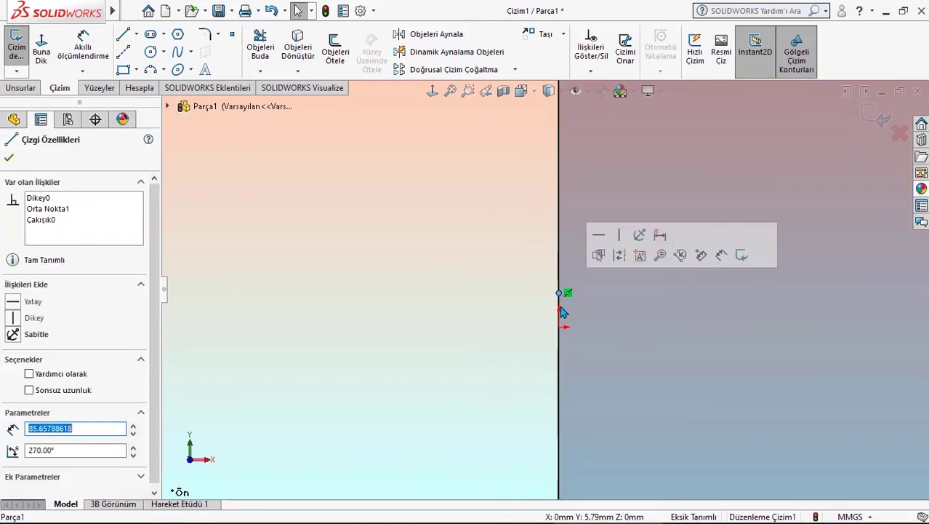
pyautogui.click(560, 327)
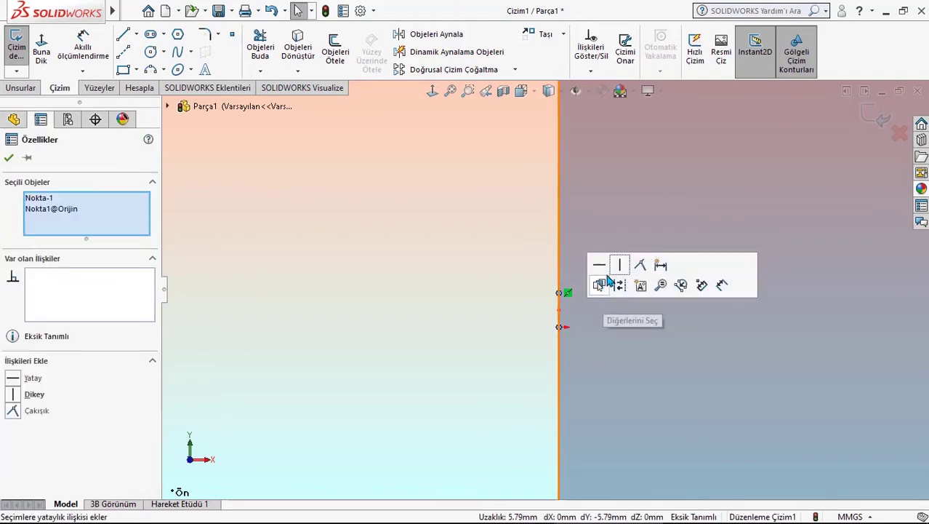
pyautogui.click(639, 266)
# Step: Draw a horizontal centerline through the origin, shortened to end midway inside the outline
pyautogui.scroll(3, 495, 309)
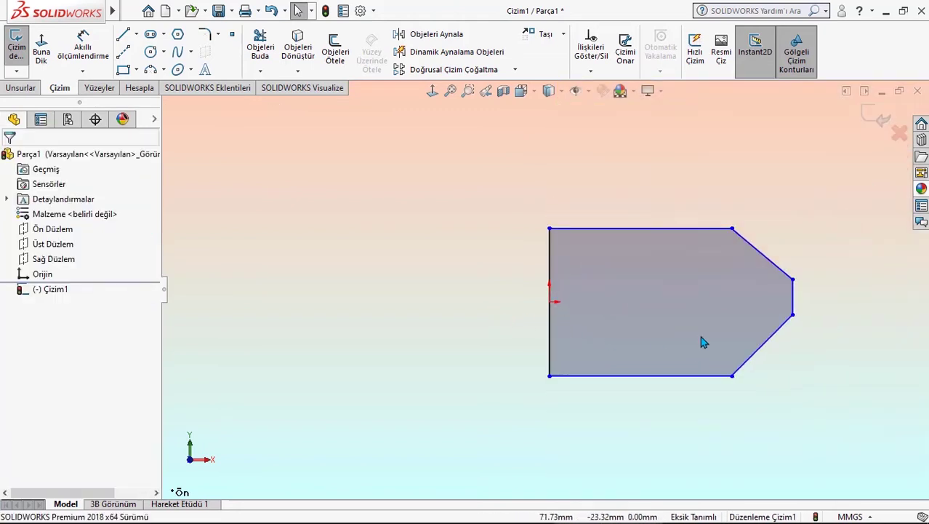
pyautogui.click(123, 55)
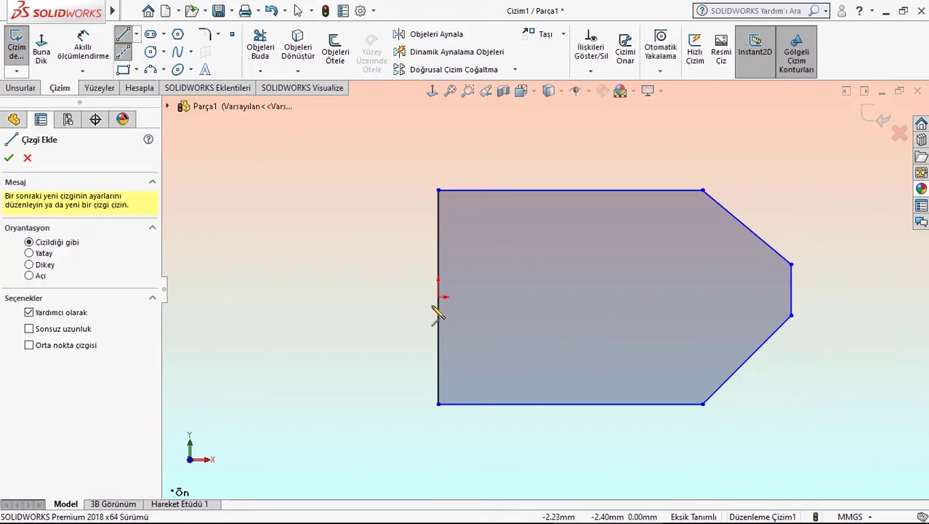
pyautogui.click(411, 297)
pyautogui.click(841, 296)
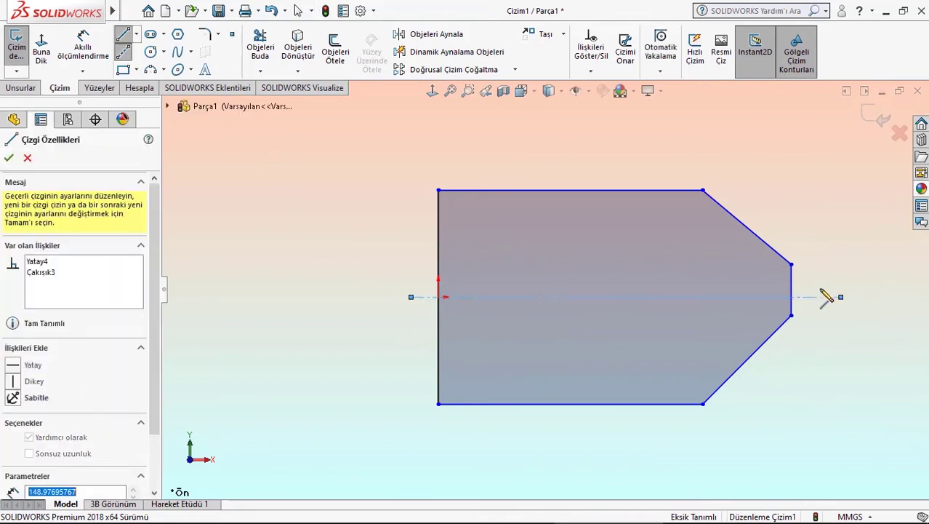
pyautogui.rightClick(635, 285)
pyautogui.click(645, 291)
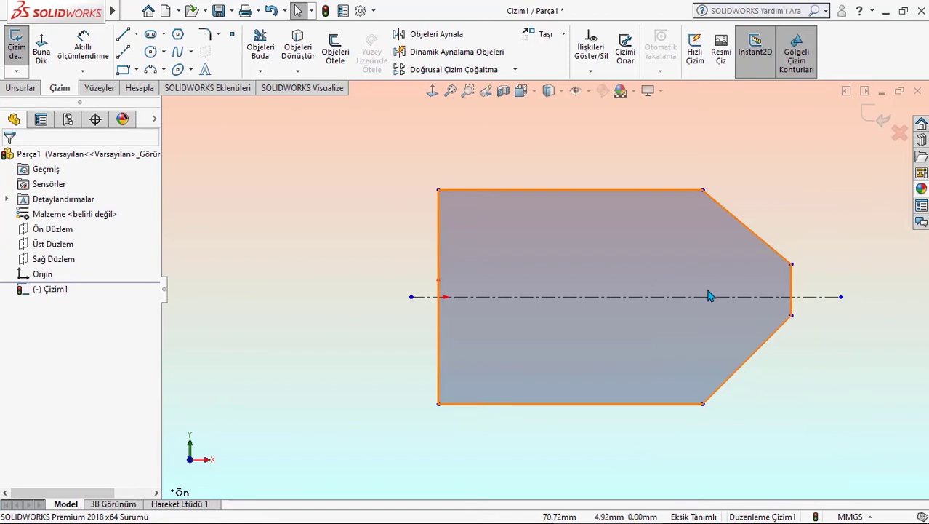
pyautogui.moveTo(841, 298); pyautogui.dragTo(660, 297)
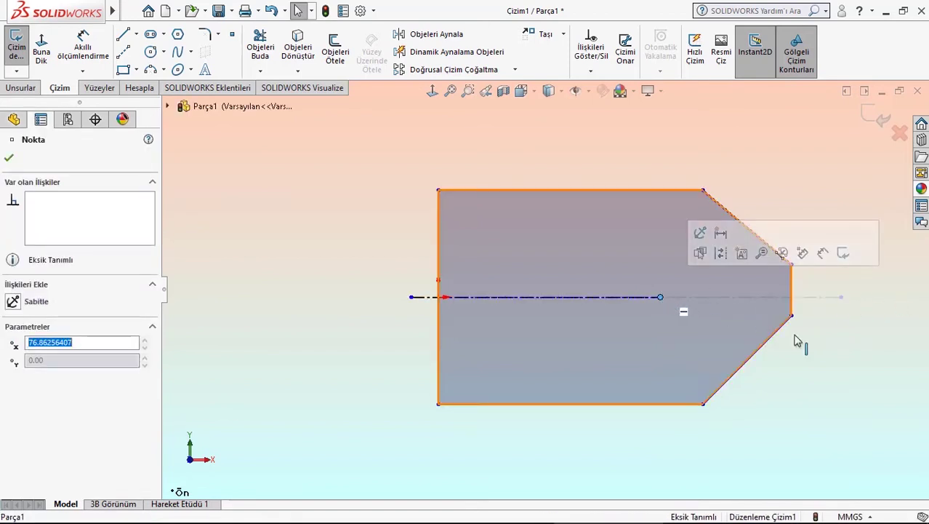
pyautogui.click(806, 412)
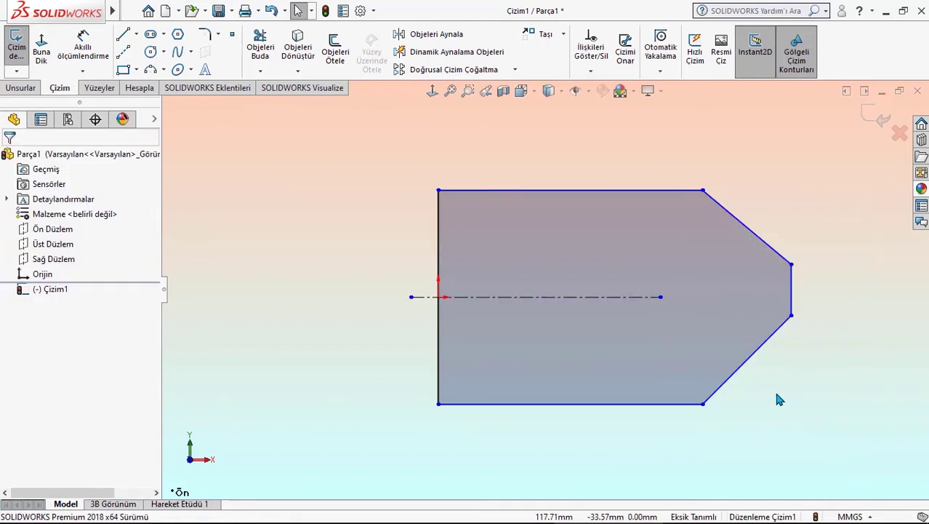
# Step: Dimension the outline's vertical left edge at 71 mm
pyautogui.click(108, 66)
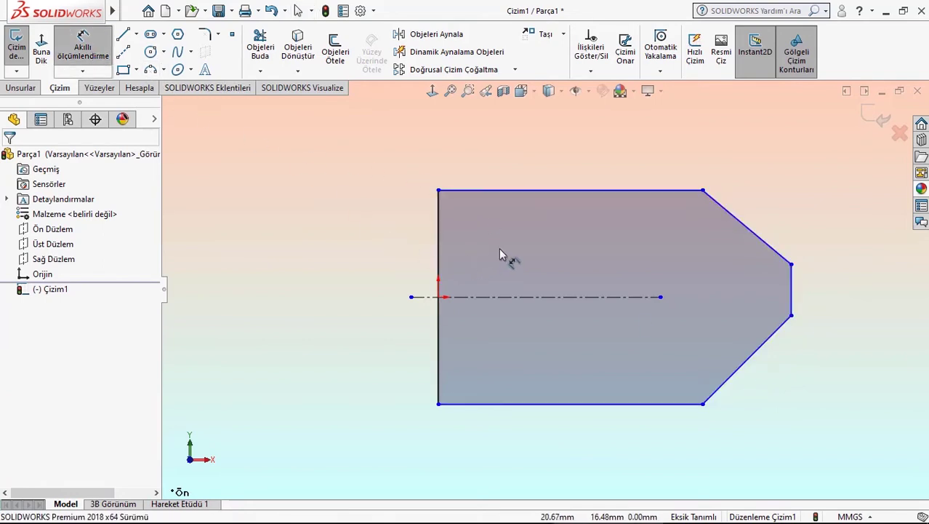
pyautogui.click(437, 242)
pyautogui.click(343, 257)
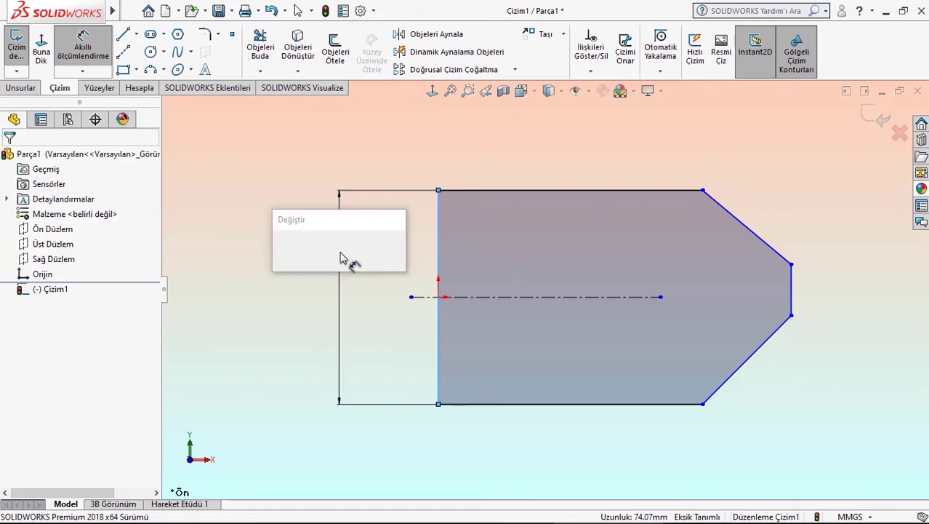
pyautogui.write('71')
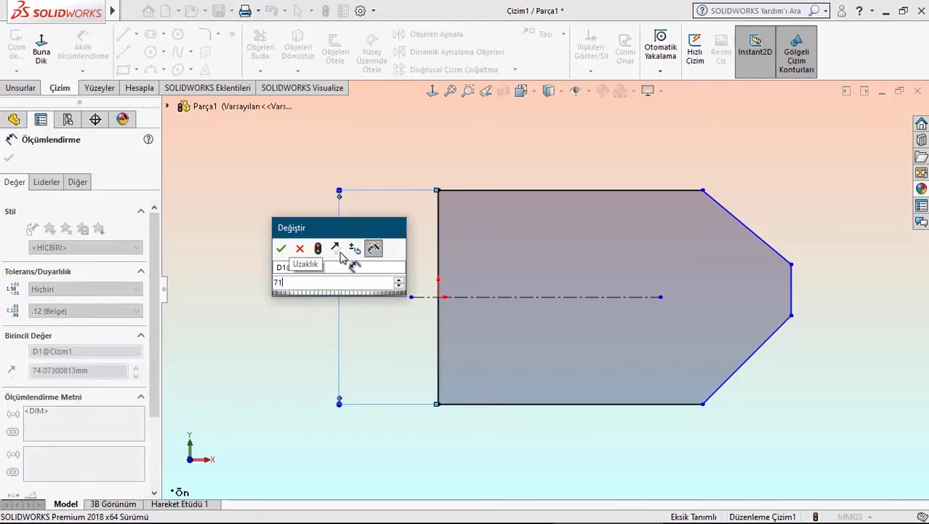
pyautogui.press('Return')
pyautogui.click(398, 240)
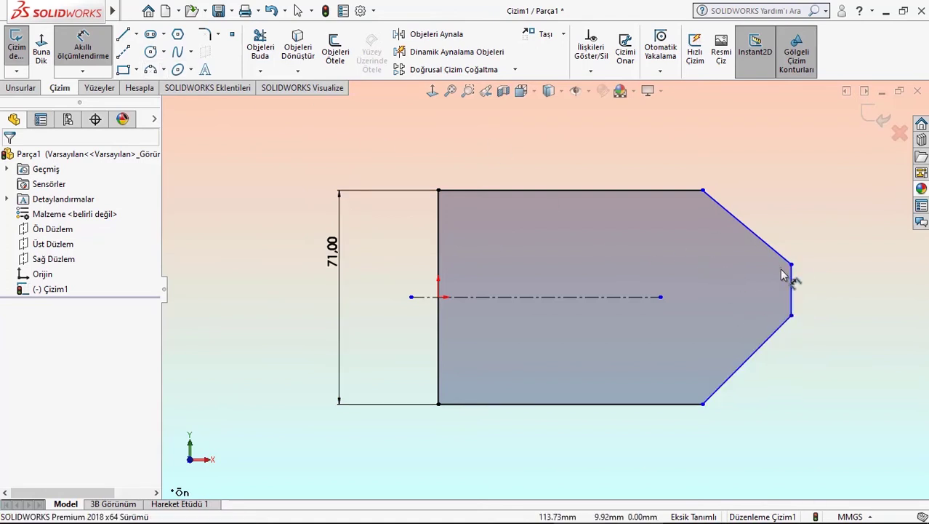
pyautogui.click(794, 290)
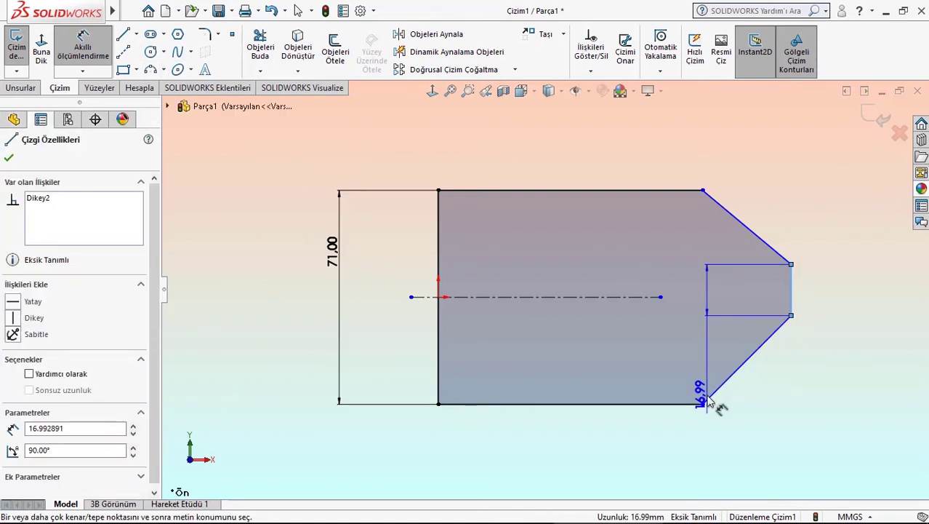
# Step: Add 5 mm sketch fillets to the top and bottom corners where the edges meet the slanted tip
pyautogui.click(203, 35)
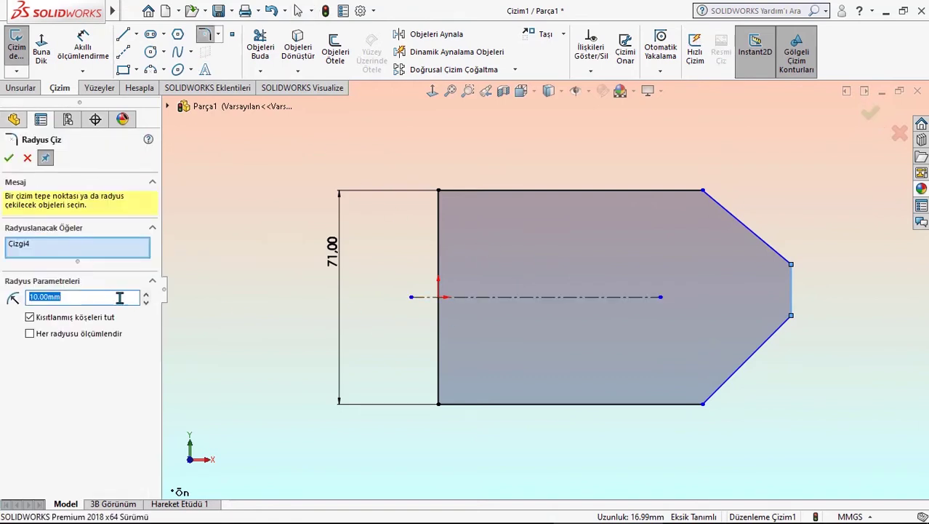
pyautogui.rightClick(109, 260)
pyautogui.click(164, 260)
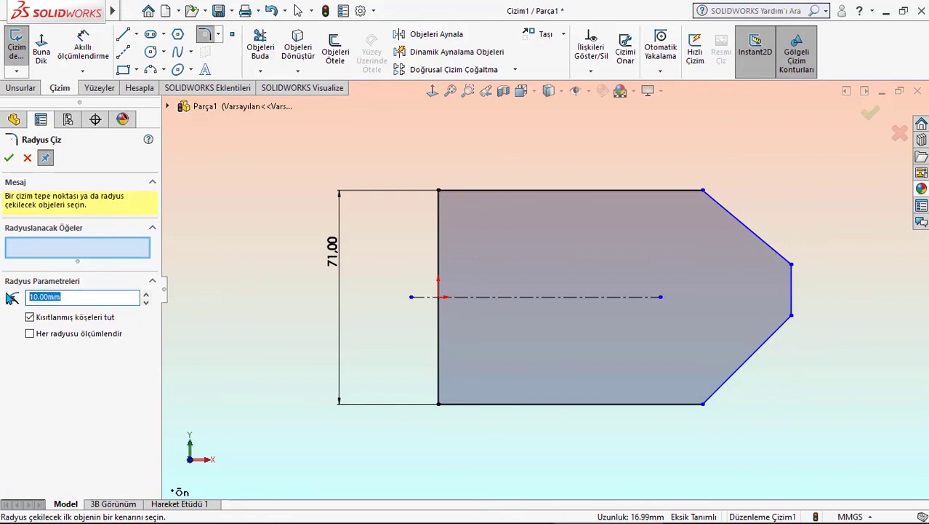
pyautogui.write('5')
pyautogui.press('Return')
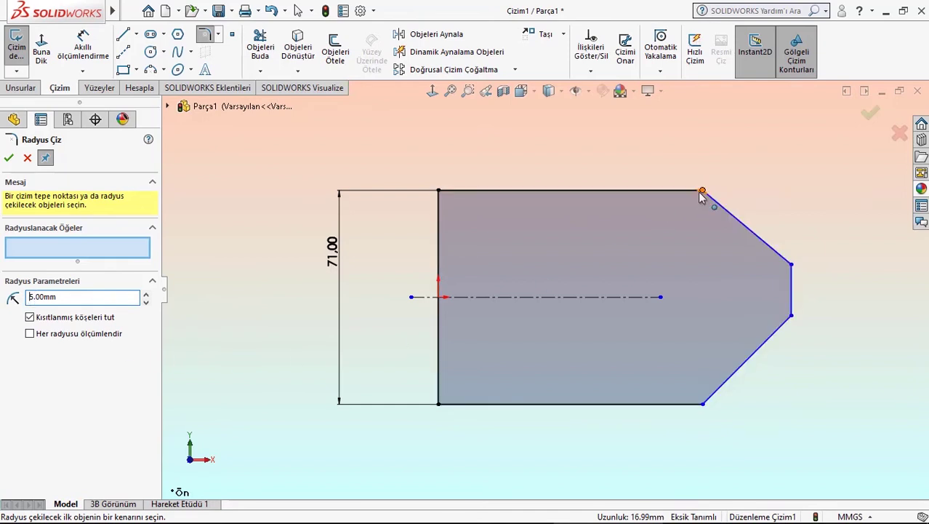
pyautogui.click(702, 192)
pyautogui.click(702, 404)
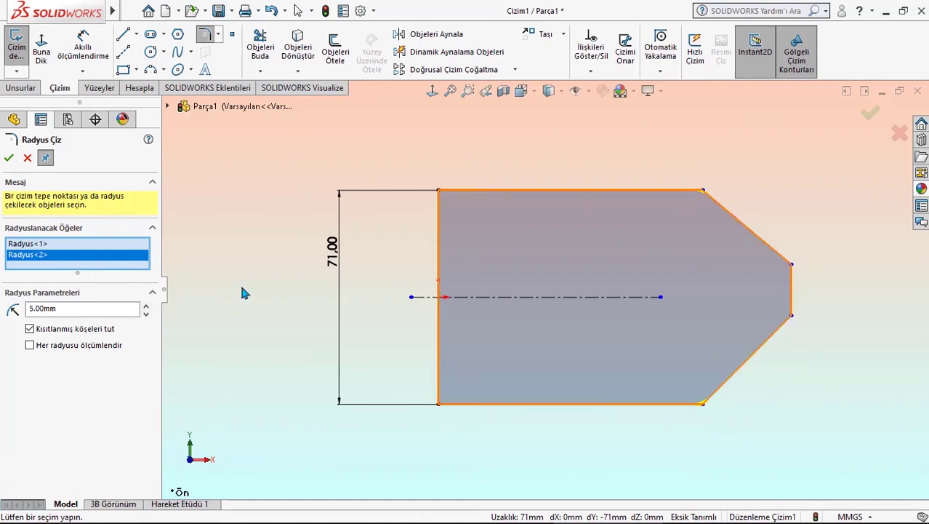
pyautogui.click(10, 158)
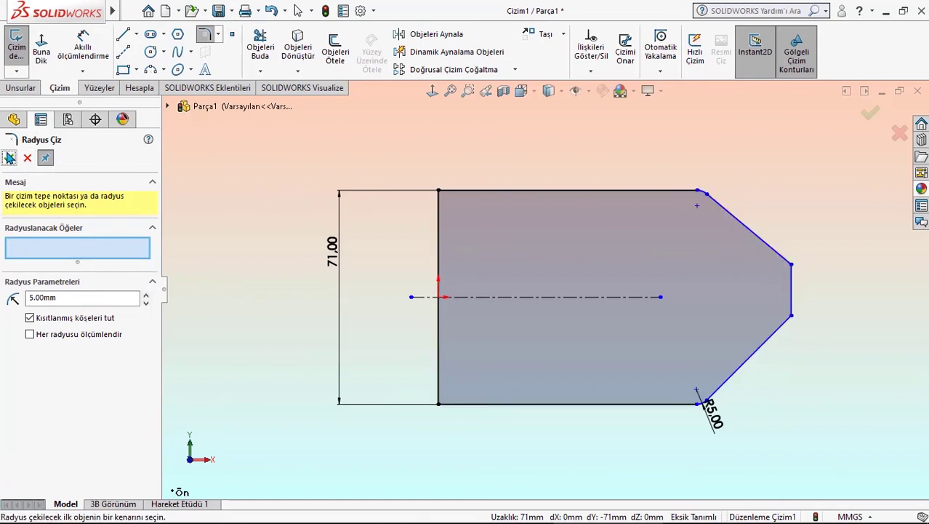
pyautogui.click(9, 157)
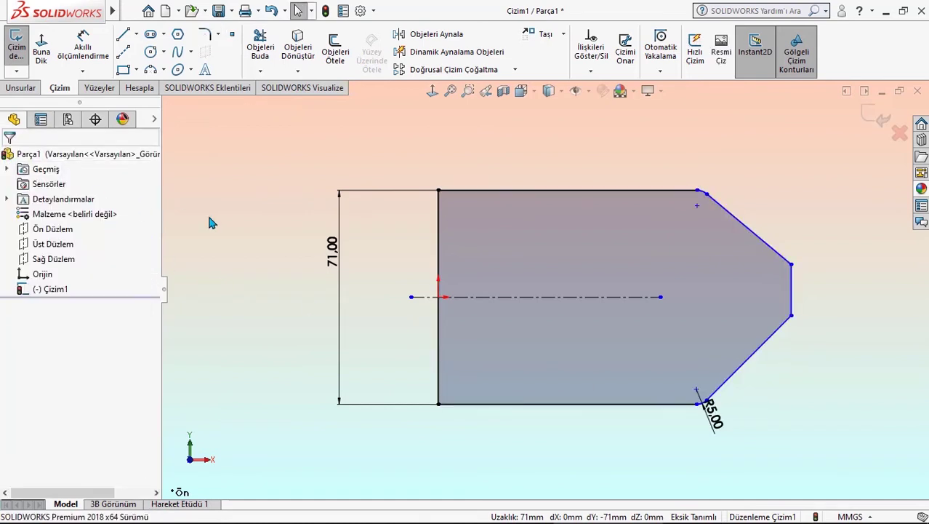
# Step: Dimension the upper and lower slant widths at 15.22 mm each
pyautogui.click(91, 61)
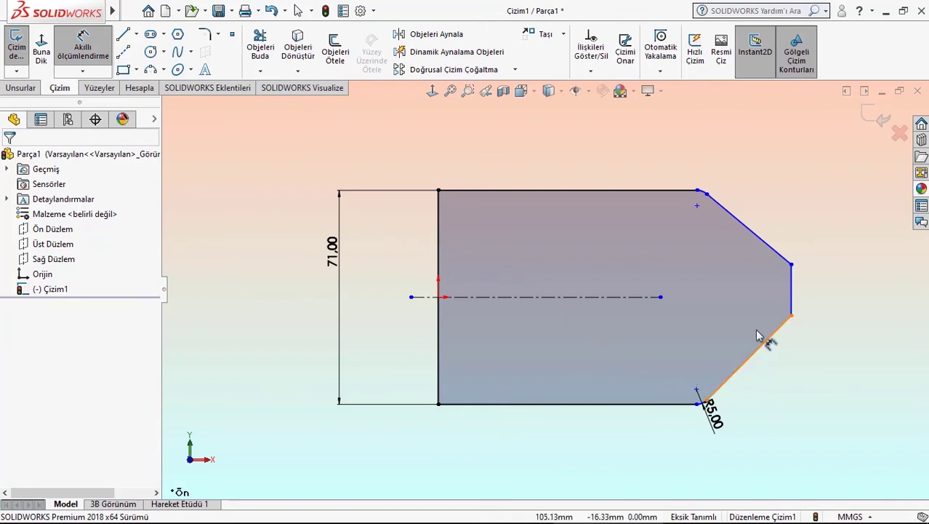
pyautogui.click(791, 264)
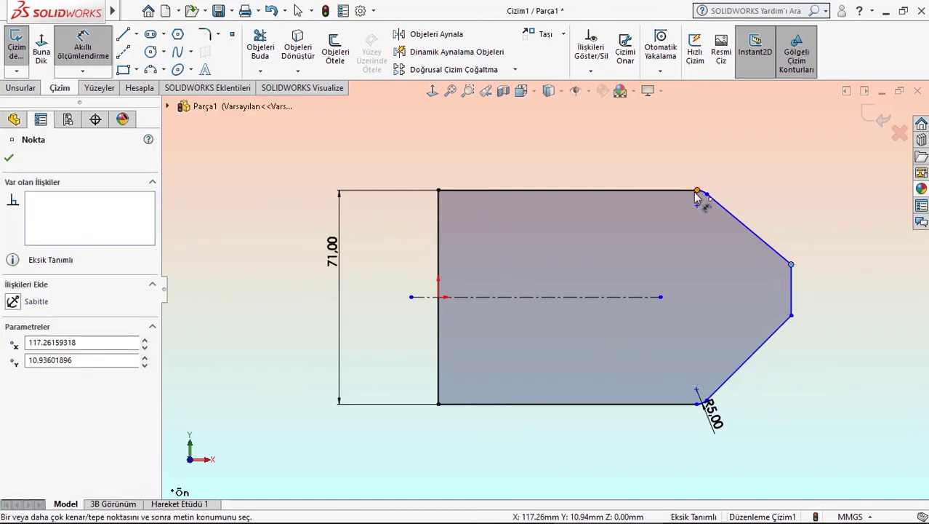
pyautogui.click(696, 192)
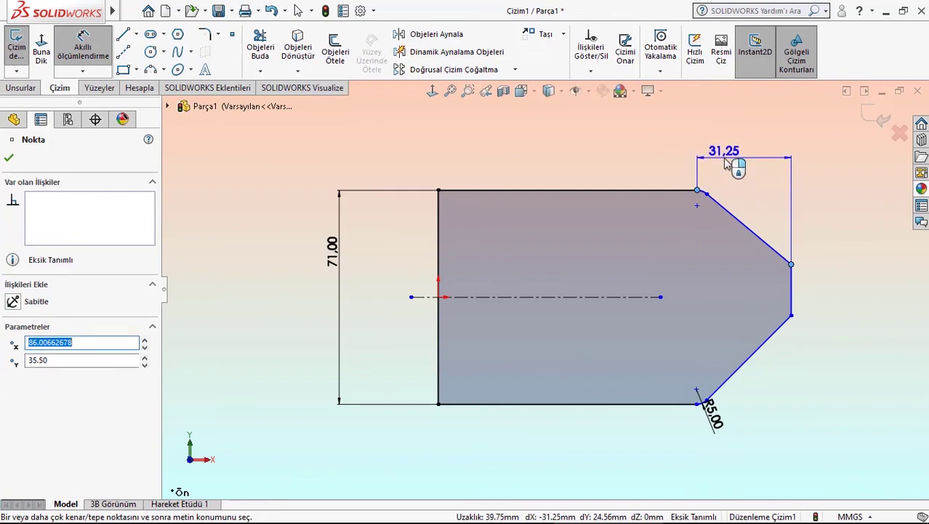
pyautogui.click(726, 164)
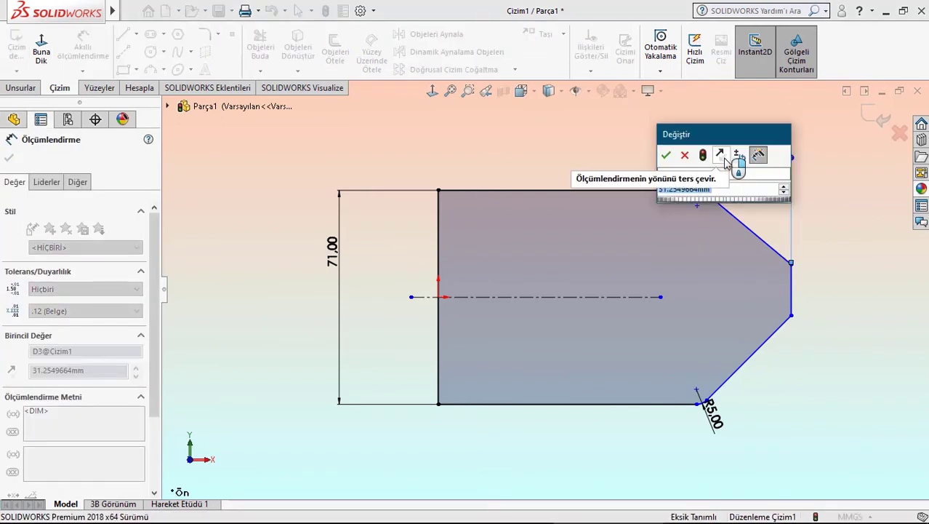
pyautogui.write('1')
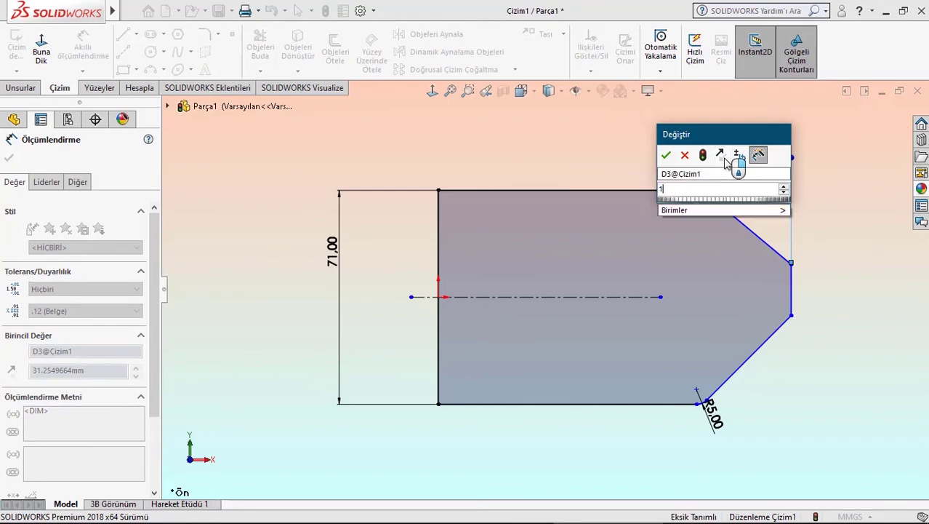
pyautogui.write('5.2')
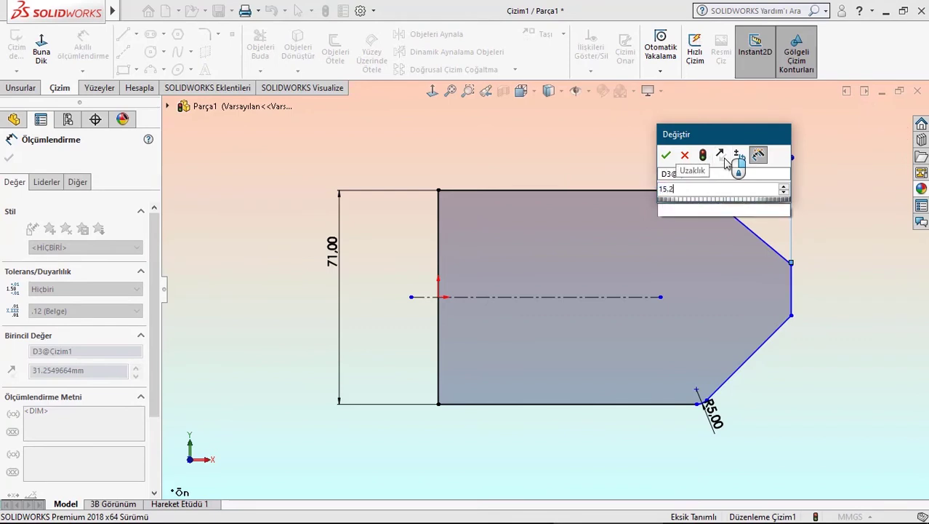
pyautogui.write('2')
pyautogui.press('Return')
pyautogui.click(788, 379)
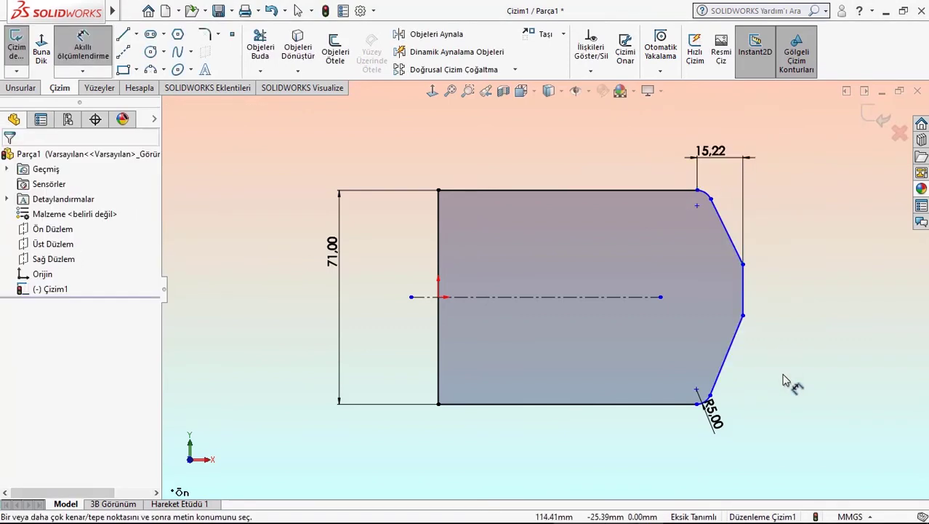
pyautogui.click(743, 317)
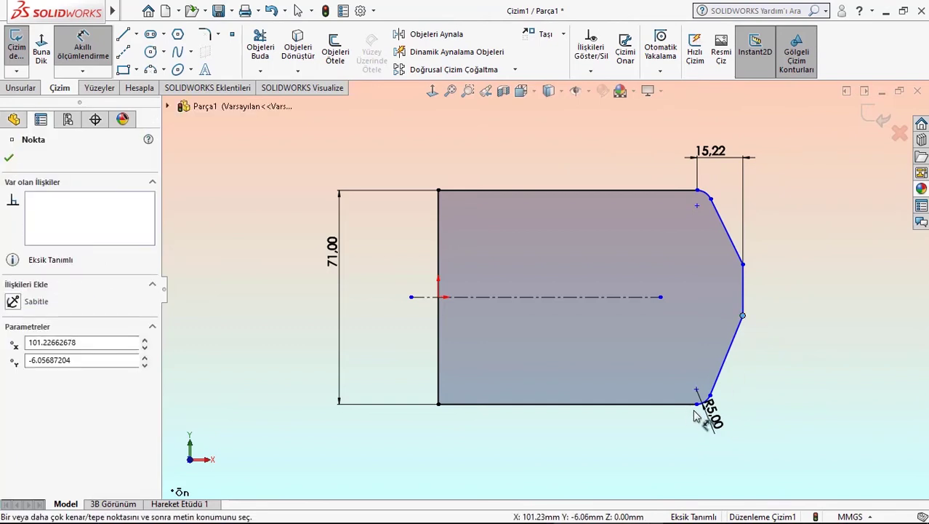
pyautogui.click(697, 404)
pyautogui.click(716, 483)
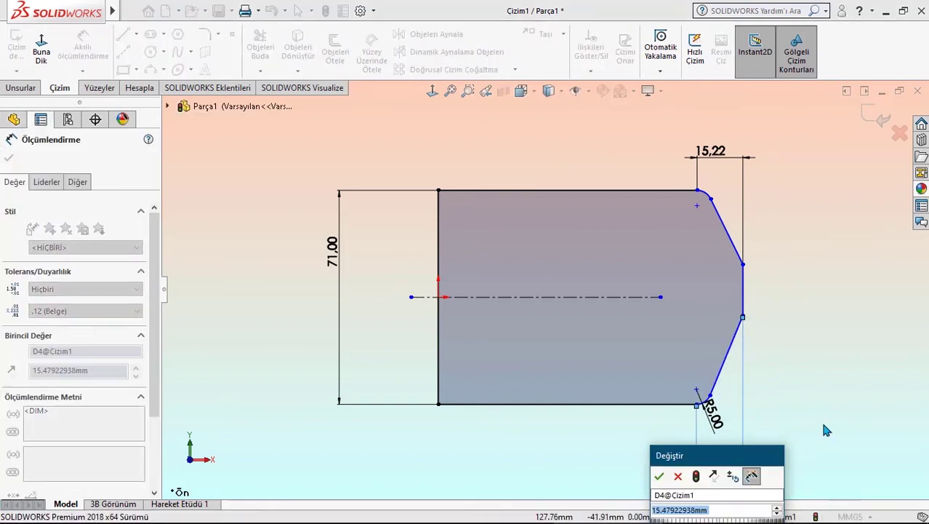
pyautogui.write('15')
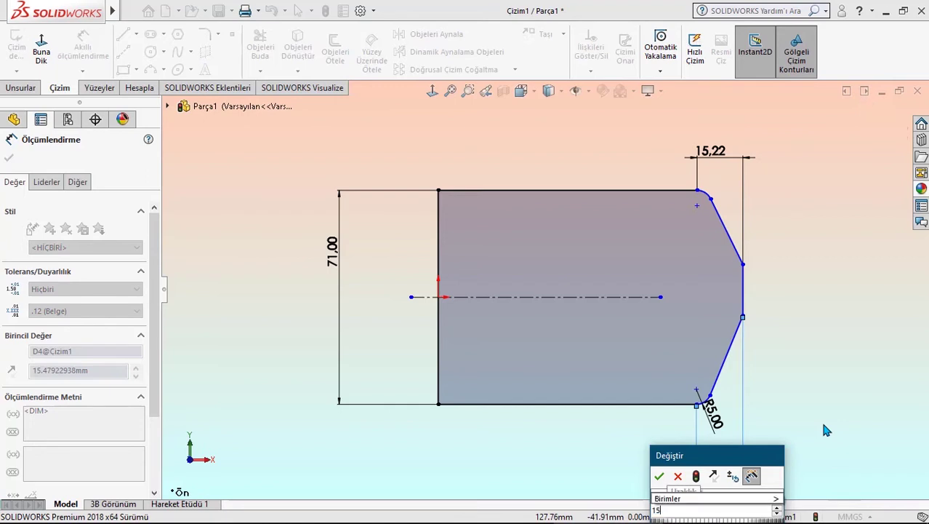
pyautogui.write(',22')
pyautogui.press('Return')
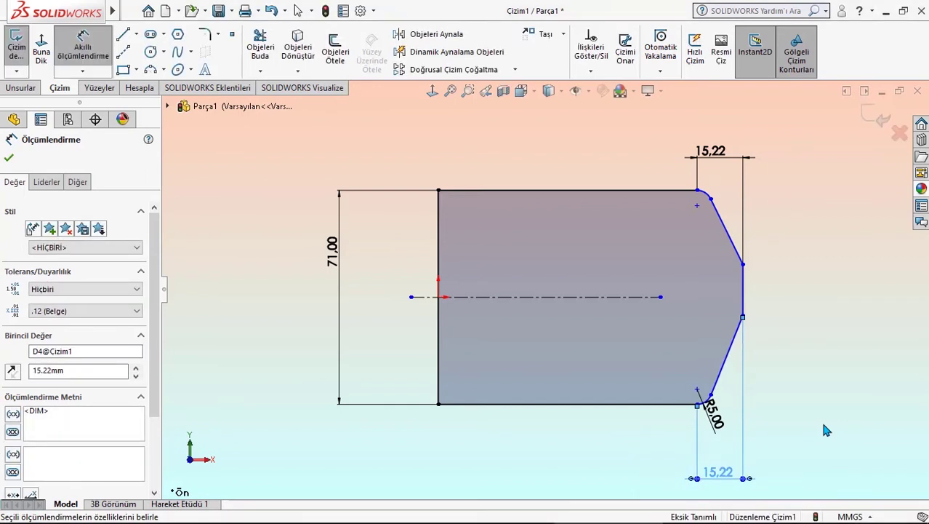
pyautogui.click(825, 431)
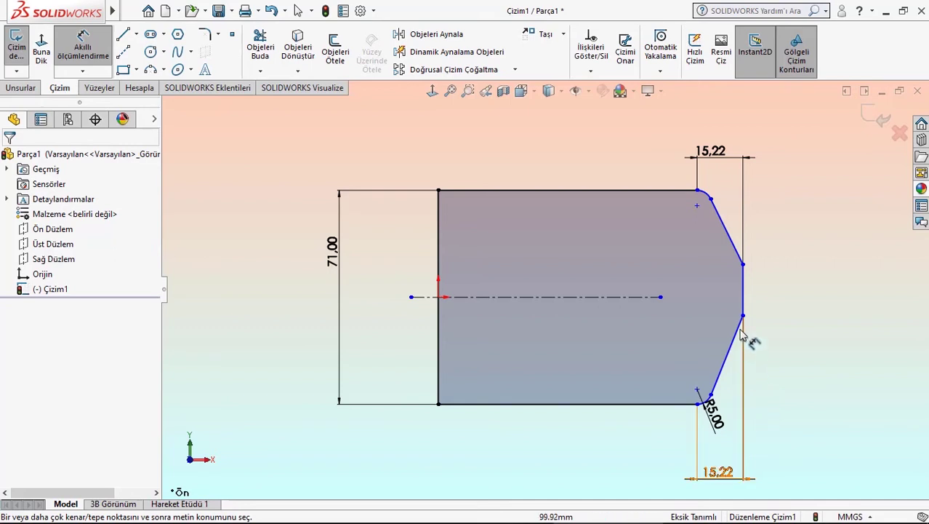
# Step: Set the flat tip edge length to 12.74 mm
pyautogui.click(743, 280)
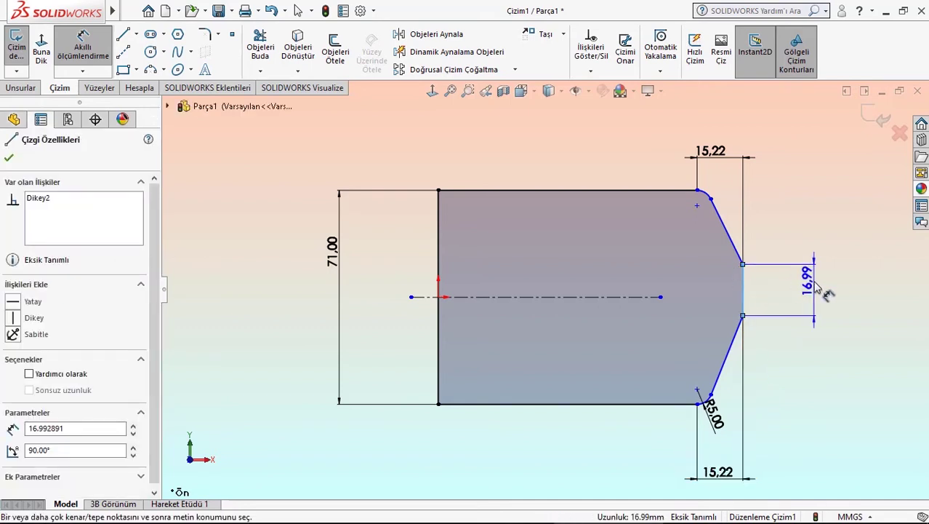
pyautogui.click(818, 291)
pyautogui.write('12')
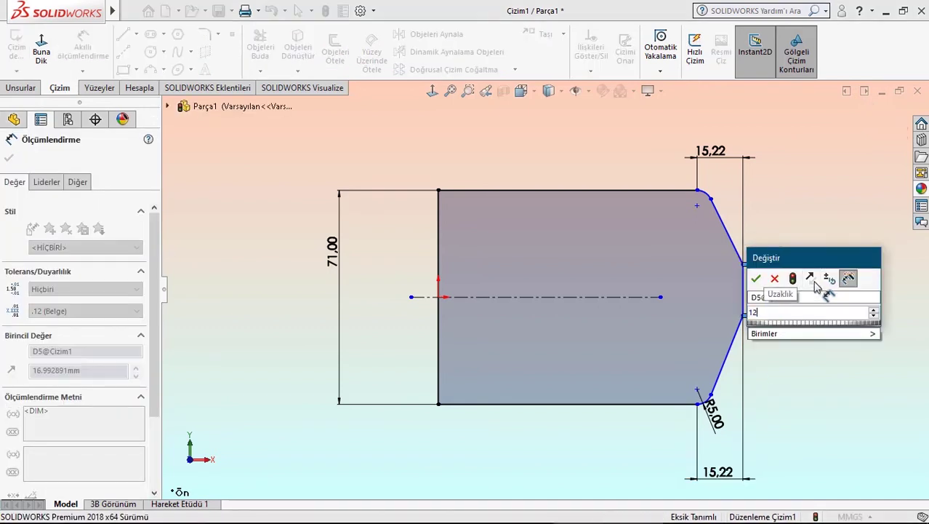
pyautogui.write('.74')
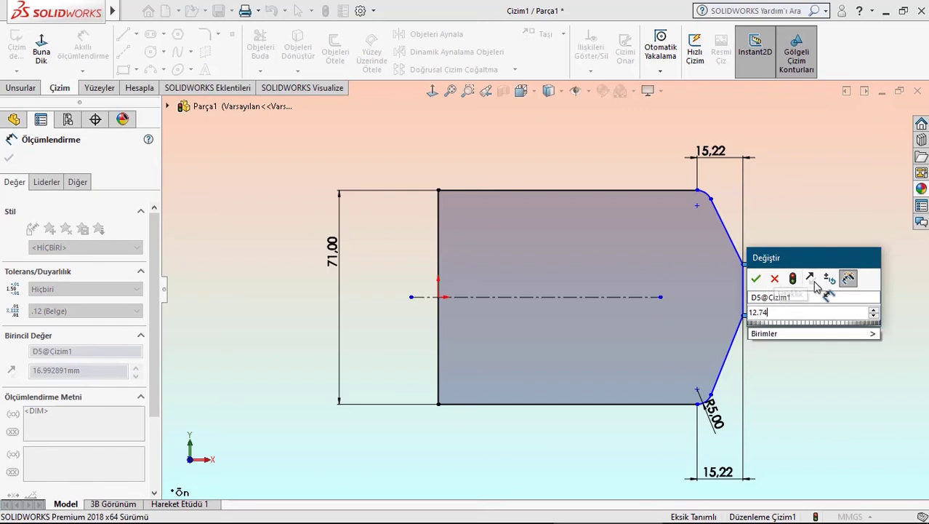
pyautogui.press('Return')
pyautogui.click(838, 289)
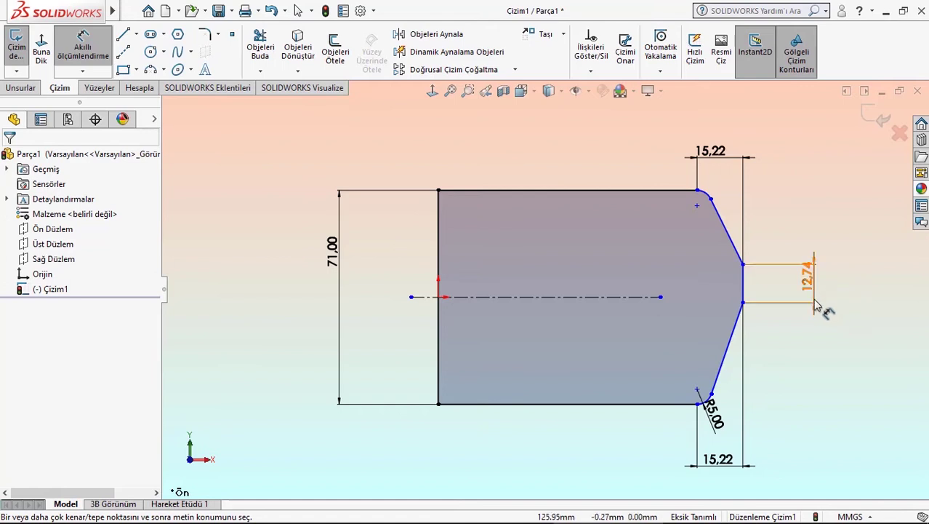
pyautogui.press('Escape')
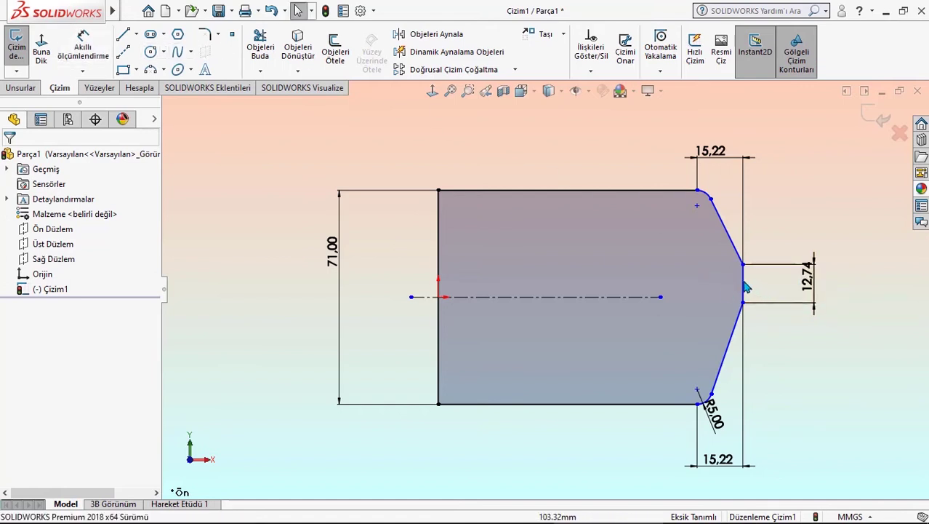
# Step: Turn the tip edge into construction geometry and center it on the centerline
pyautogui.click(743, 282)
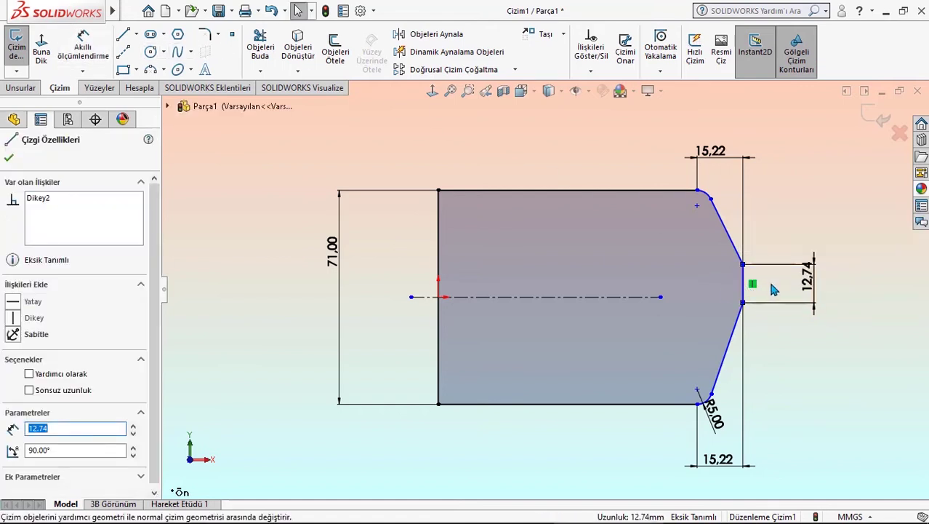
pyautogui.press('Escape')
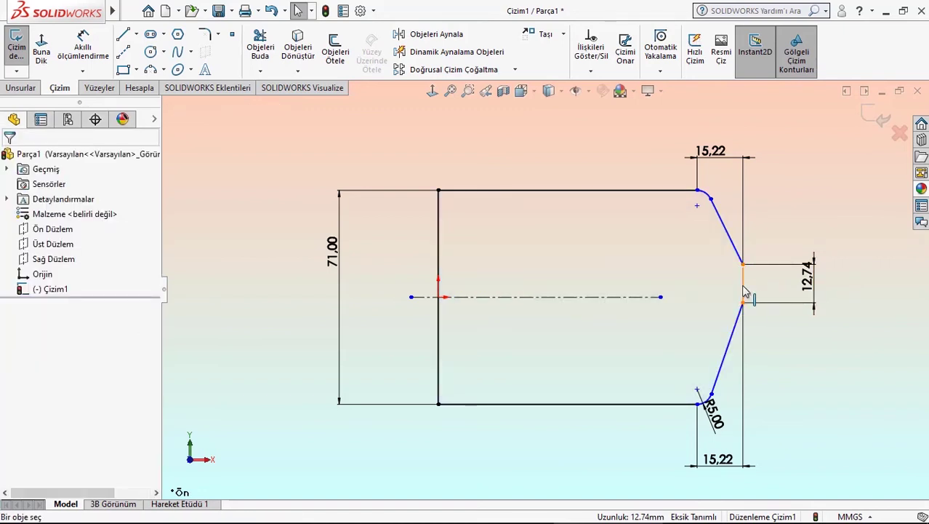
pyautogui.click(743, 283)
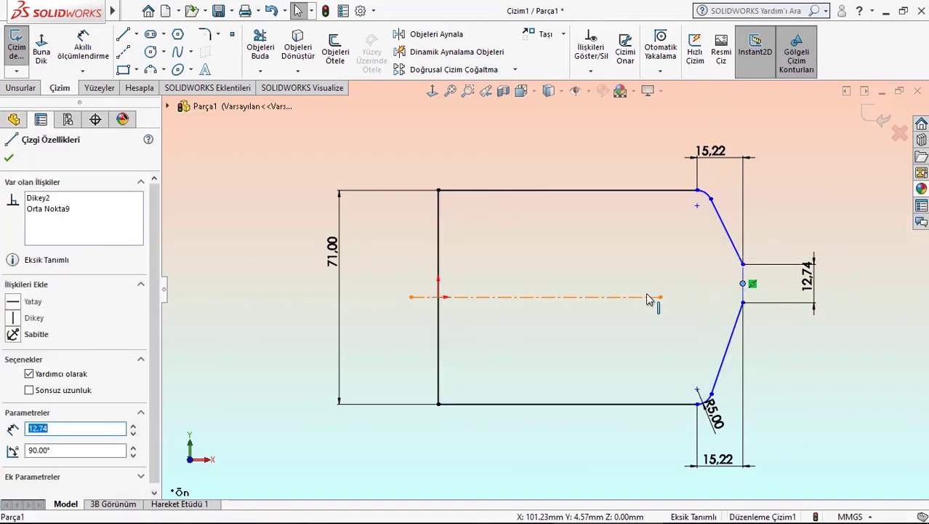
pyautogui.click(649, 302)
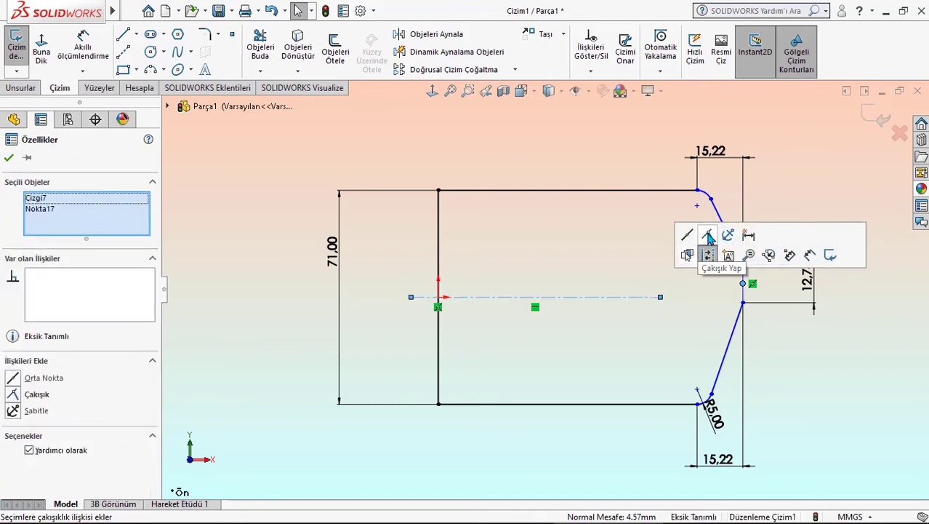
pyautogui.click(781, 382)
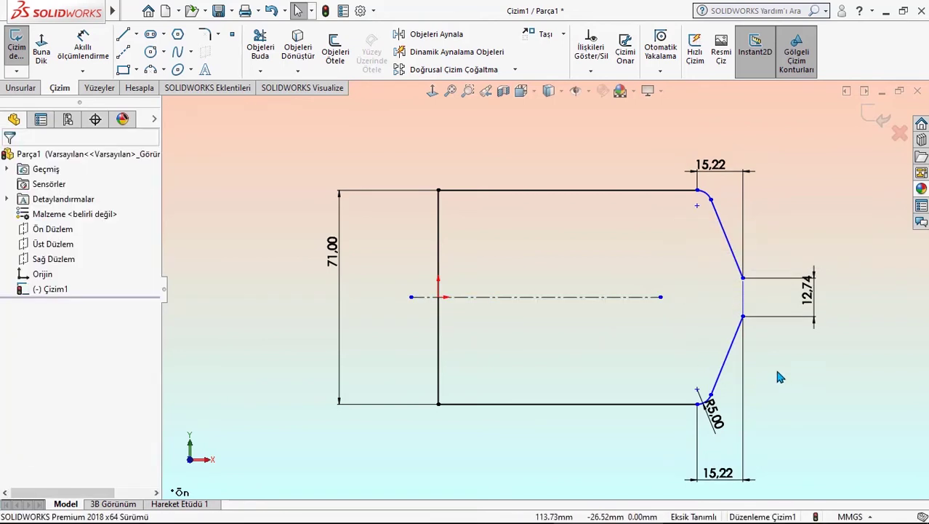
# Step: Draw a three-point arc between the tip's upper and lower ends
pyautogui.click(151, 70)
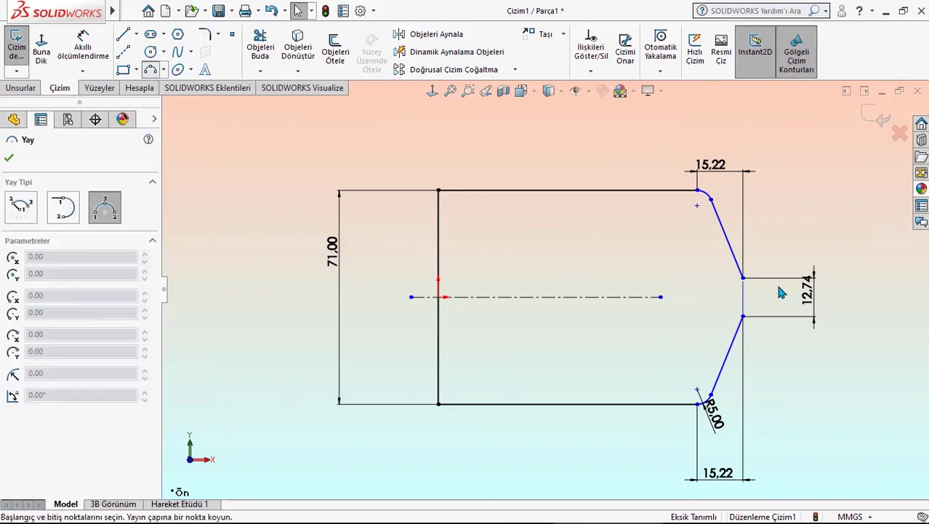
pyautogui.click(743, 278)
pyautogui.click(742, 315)
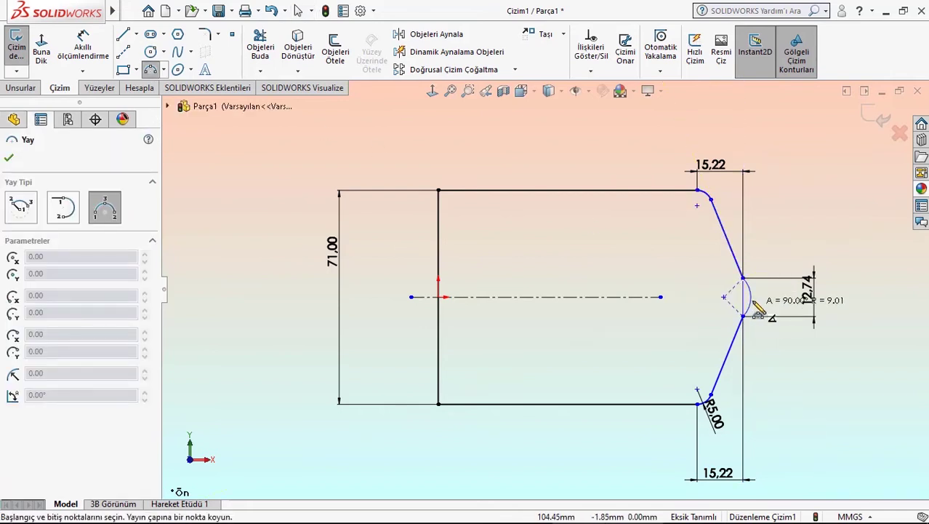
pyautogui.scroll(-5, 756, 305)
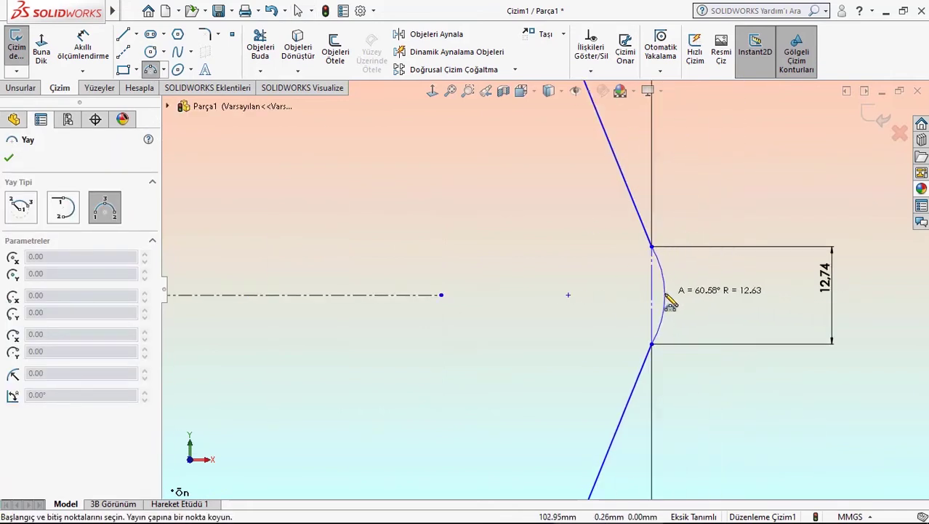
pyautogui.click(670, 304)
pyautogui.scroll(3, 501, 261)
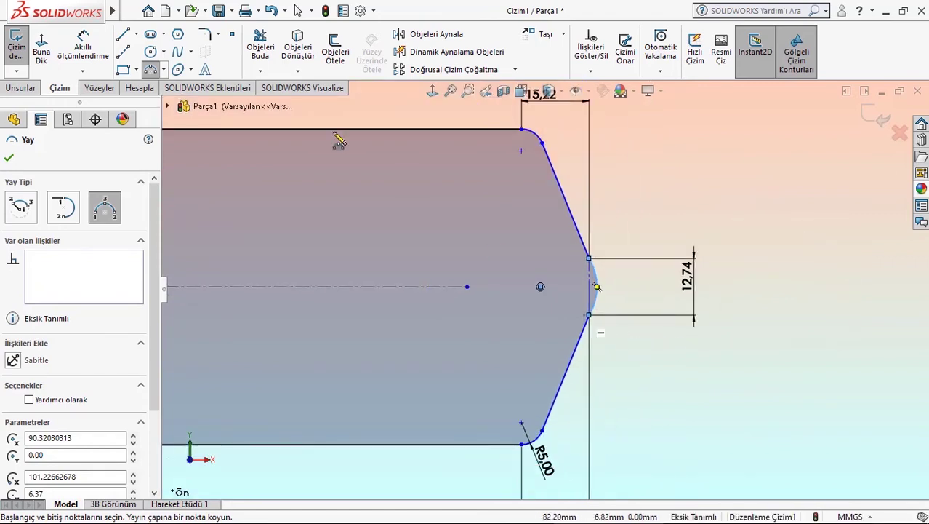
# Step: Dimension the tip arc radius at 17 mm
pyautogui.click(86, 46)
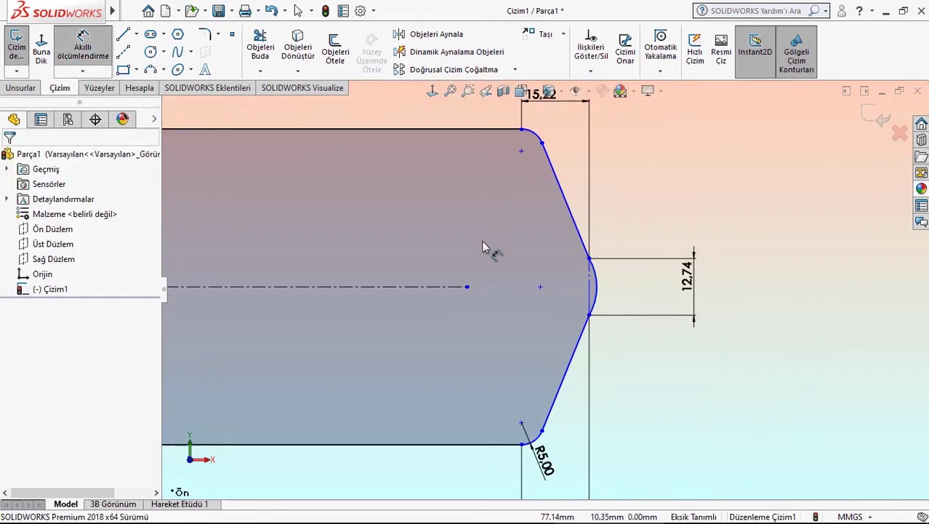
pyautogui.click(594, 280)
pyautogui.click(761, 233)
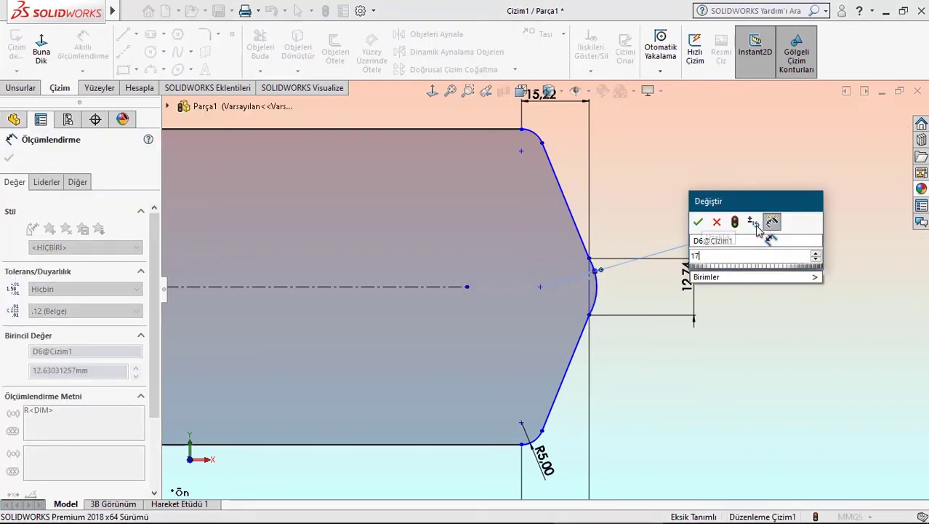
pyautogui.write('17')
pyautogui.press('Return')
pyautogui.press('Escape')
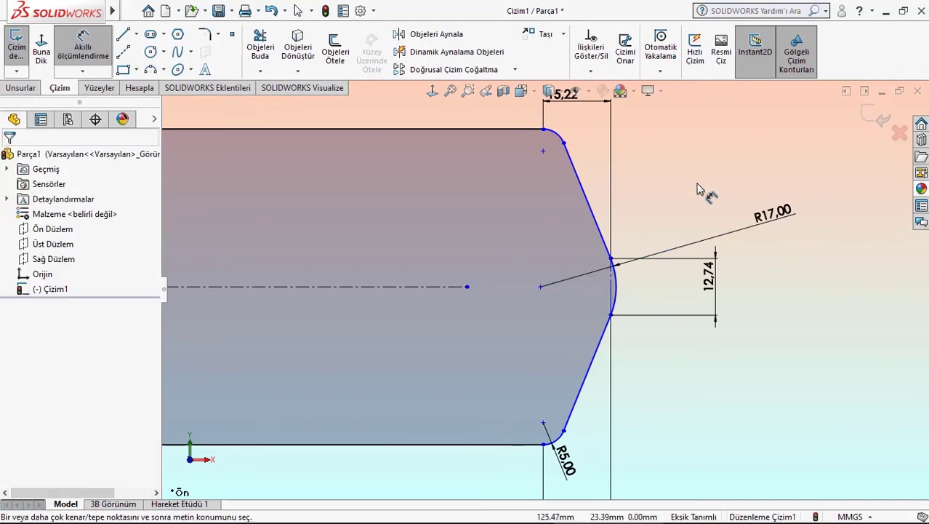
# Step: Dimension the bottom edge at 65 mm, fully defining the sketch
pyautogui.scroll(2, 588, 235)
pyautogui.scroll(1, 551, 283)
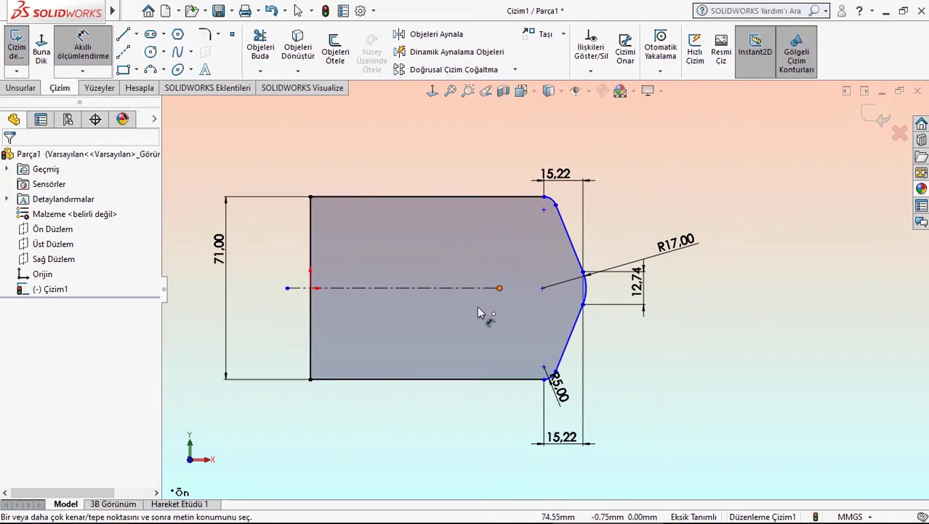
pyautogui.click(506, 378)
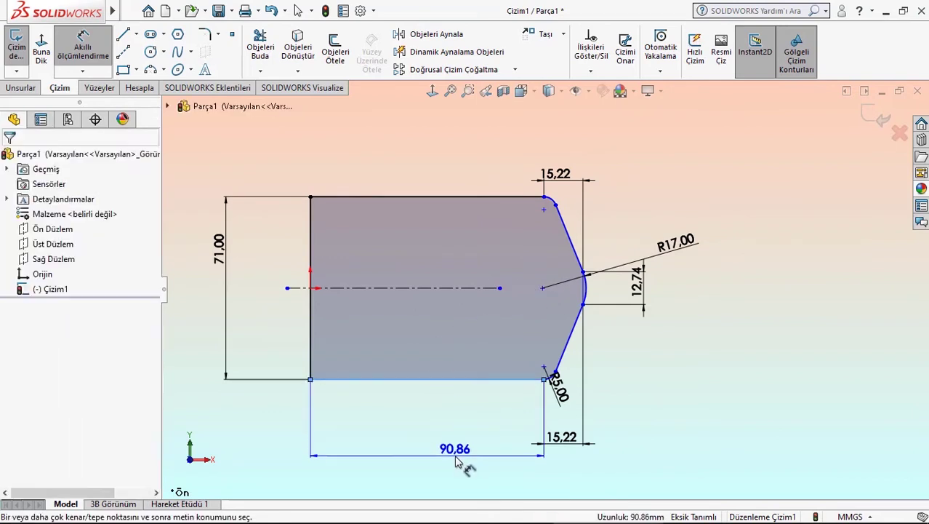
pyautogui.click(457, 463)
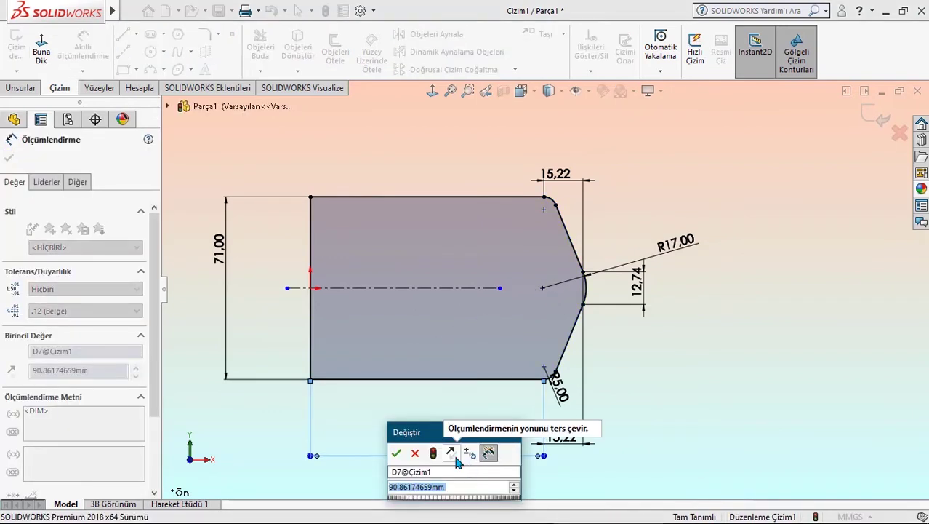
pyautogui.write('65')
pyautogui.press('Return')
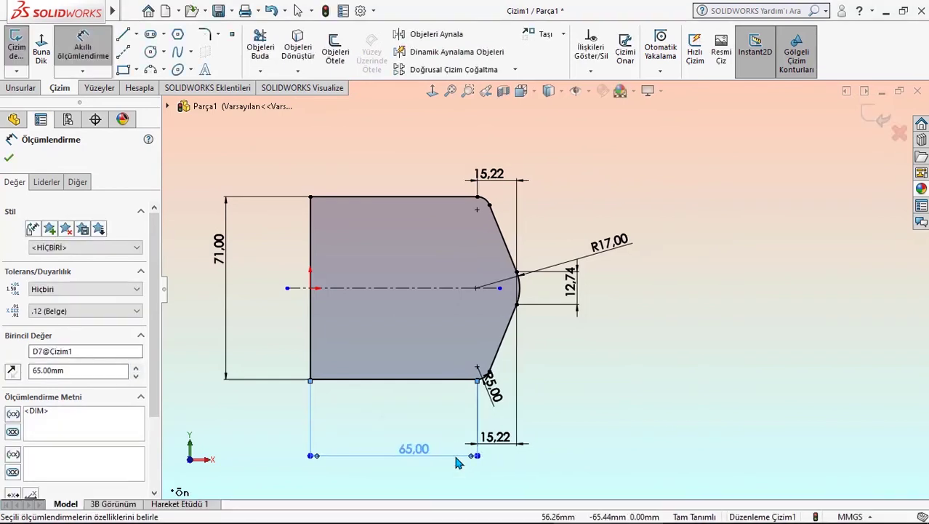
pyautogui.click(595, 406)
pyautogui.hotkey('ctrl', 'Right')
pyautogui.hotkey('ctrl', 'Right')
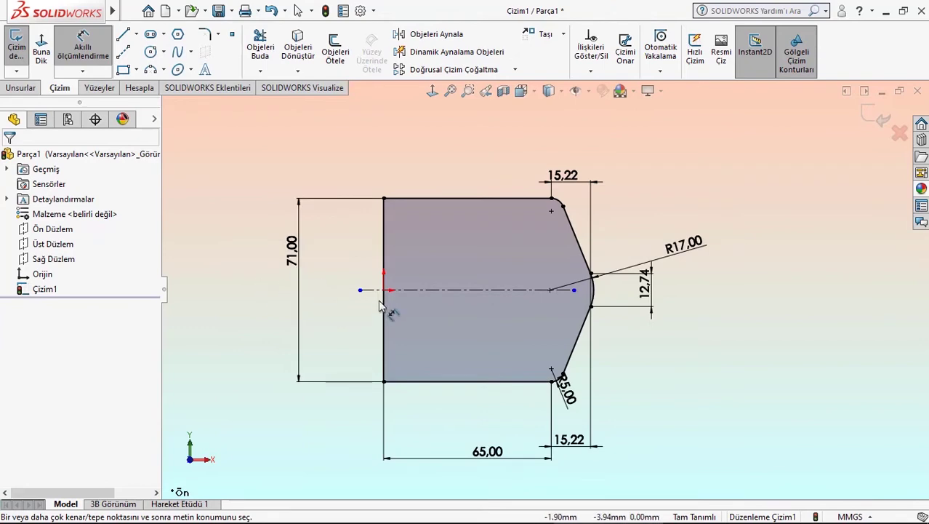
# Step: Extrude the outline sketch as a 20 mm Blind boss, creating Yükseklik-Ekstrüzyon1
pyautogui.click(21, 87)
pyautogui.click(26, 53)
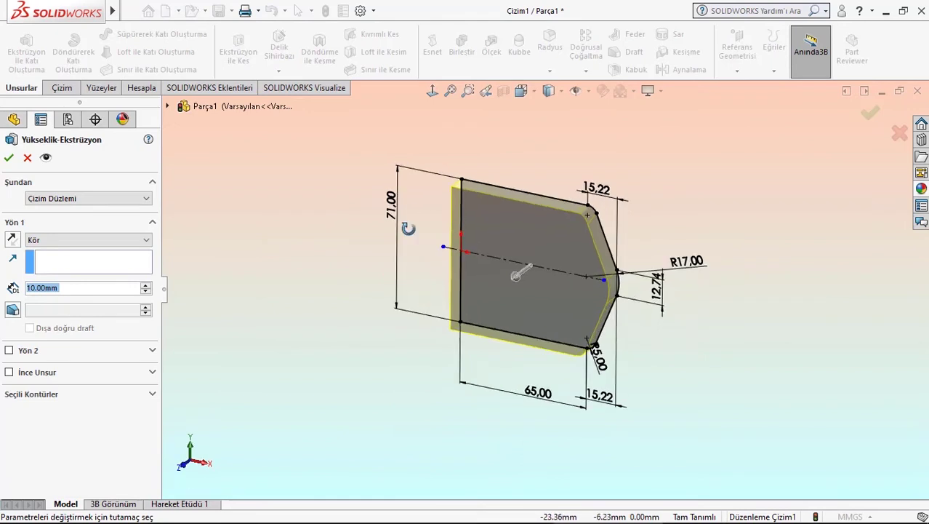
pyautogui.scroll(-2, 559, 267)
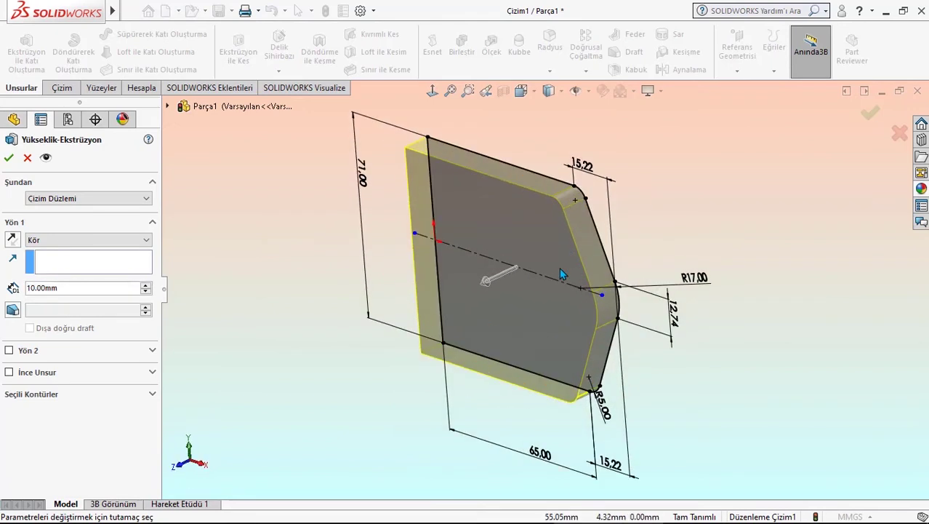
pyautogui.scroll(1, 87, 287)
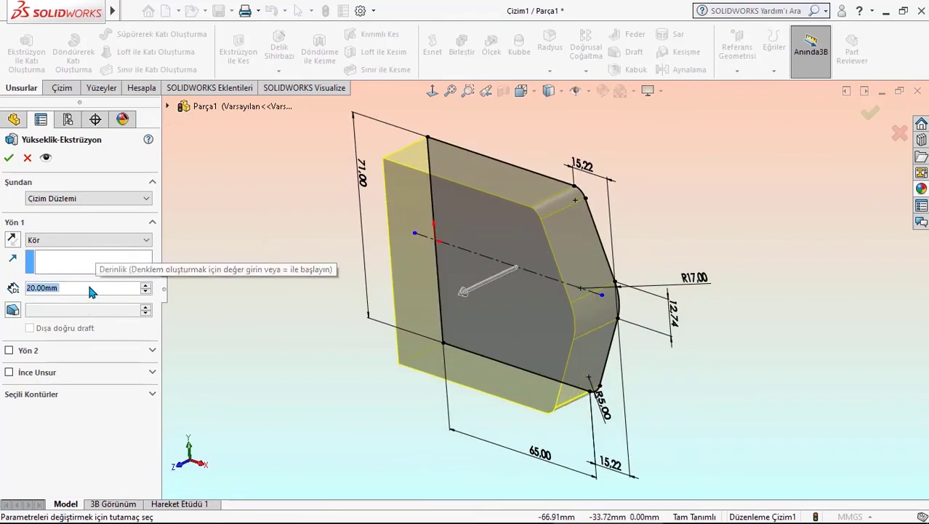
pyautogui.click(8, 160)
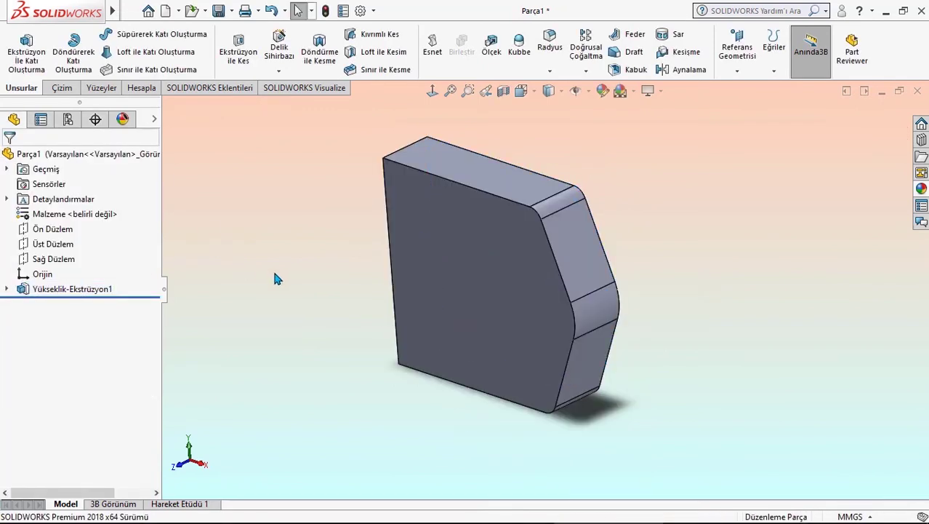
pyautogui.moveTo(275, 278); pyautogui.dragTo(284, 260, button='middle')
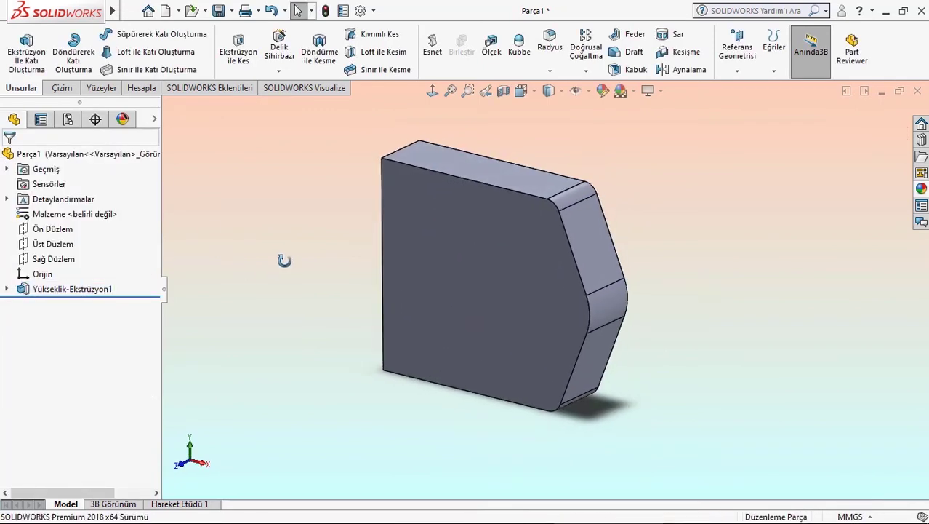
# Step: Fillet the top and bottom front outline edges with a 2 mm radius
pyautogui.click(550, 54)
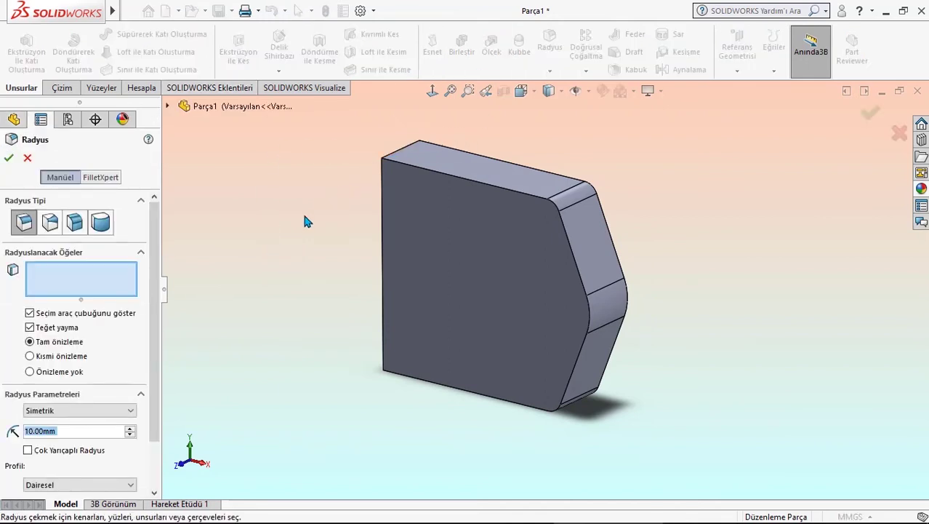
pyautogui.write('2')
pyautogui.press('Return')
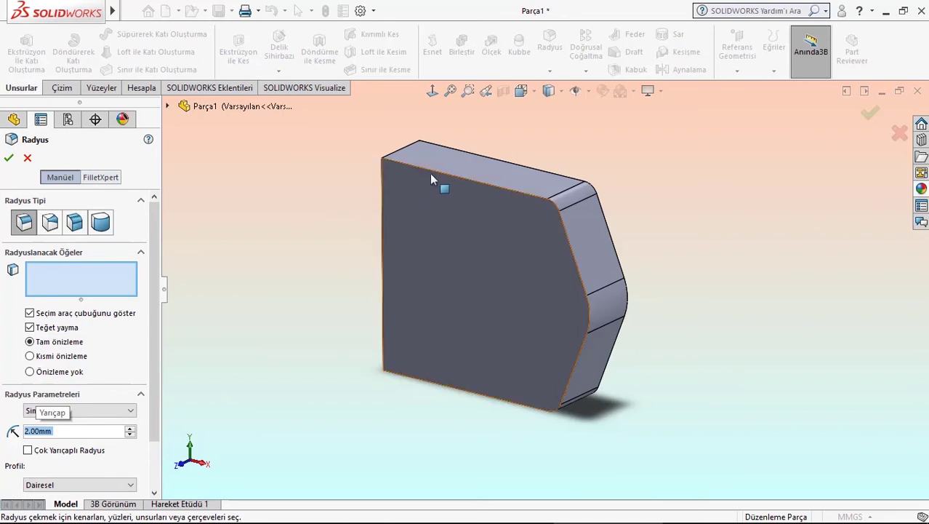
pyautogui.click(440, 174)
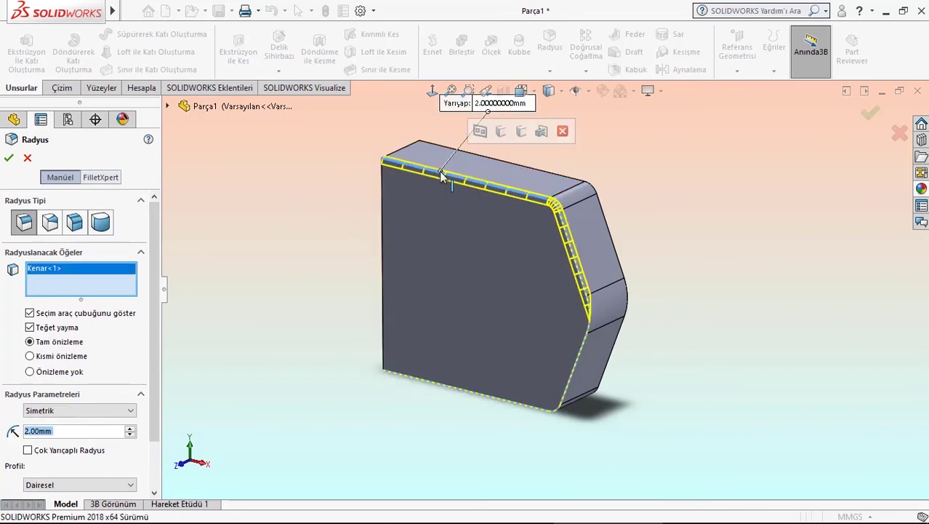
pyautogui.click(590, 323)
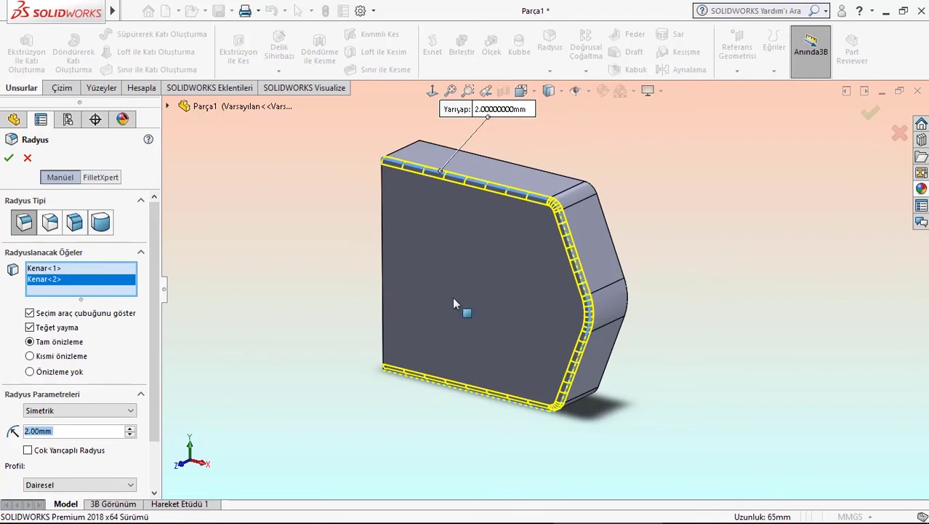
pyautogui.click(8, 160)
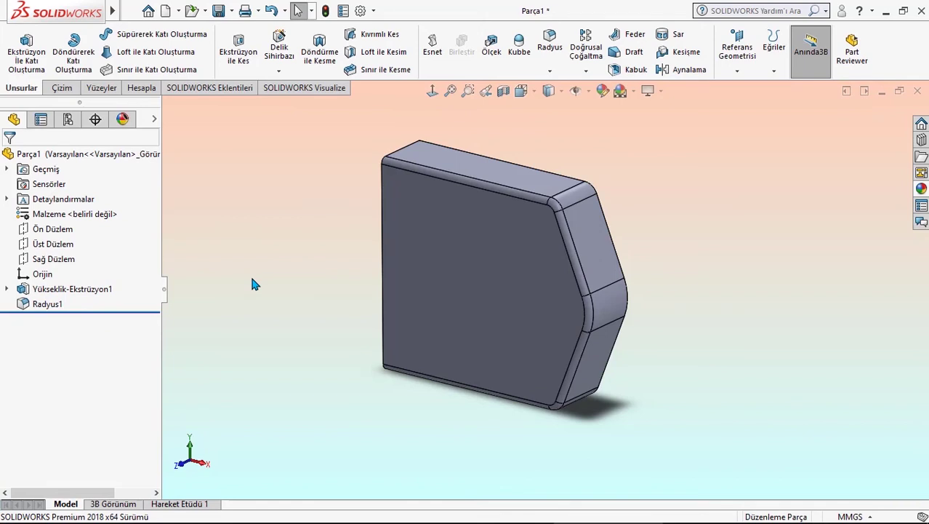
pyautogui.moveTo(473, 314)
pyautogui.mouseDown(button='middle')
pyautogui.moveTo(469, 251)
pyautogui.moveTo(379, 244)
pyautogui.moveTo(347, 284)
pyautogui.moveTo(365, 268)
pyautogui.moveTo(361, 278)
pyautogui.mouseUp(button='middle')
# Step: Shell the block with 2 mm walls, removing one flat face as the opening
pyautogui.click(629, 69)
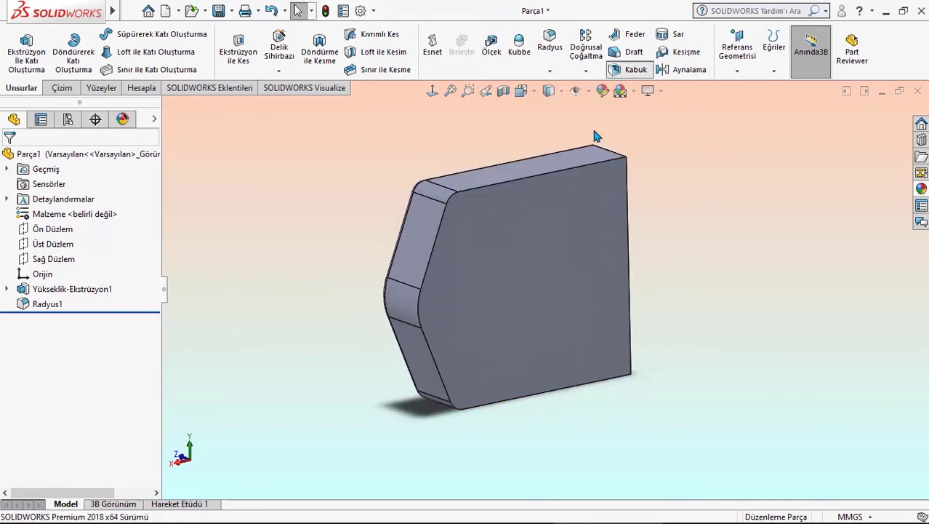
pyautogui.click(547, 236)
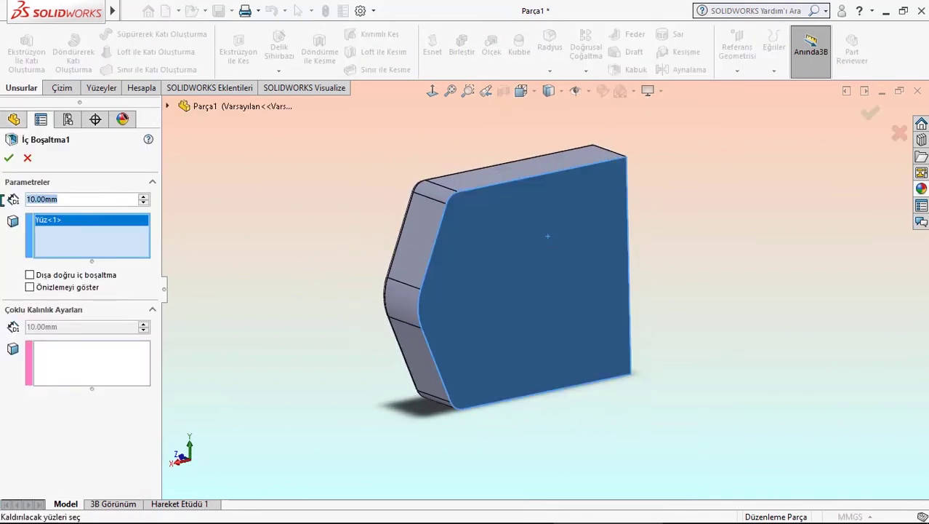
pyautogui.write('2')
pyautogui.press('Return')
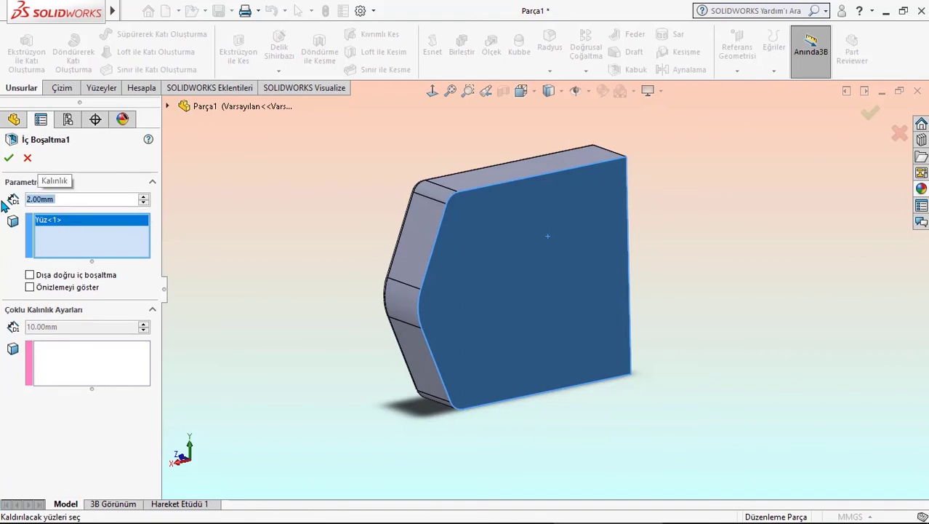
pyautogui.click(8, 157)
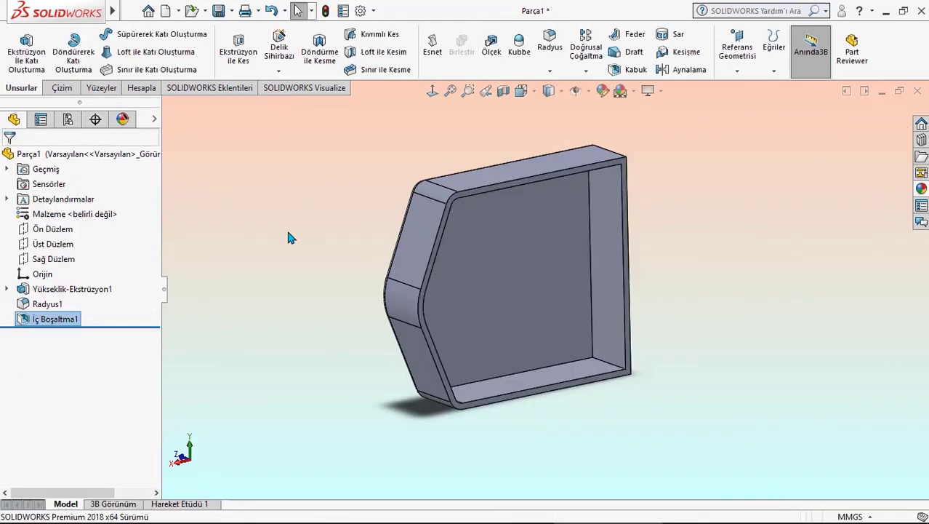
pyautogui.moveTo(317, 222)
pyautogui.mouseDown(button='middle')
pyautogui.moveTo(301, 216)
pyautogui.moveTo(304, 227)
pyautogui.moveTo(388, 245)
pyautogui.moveTo(429, 220)
pyautogui.mouseUp(button='middle')
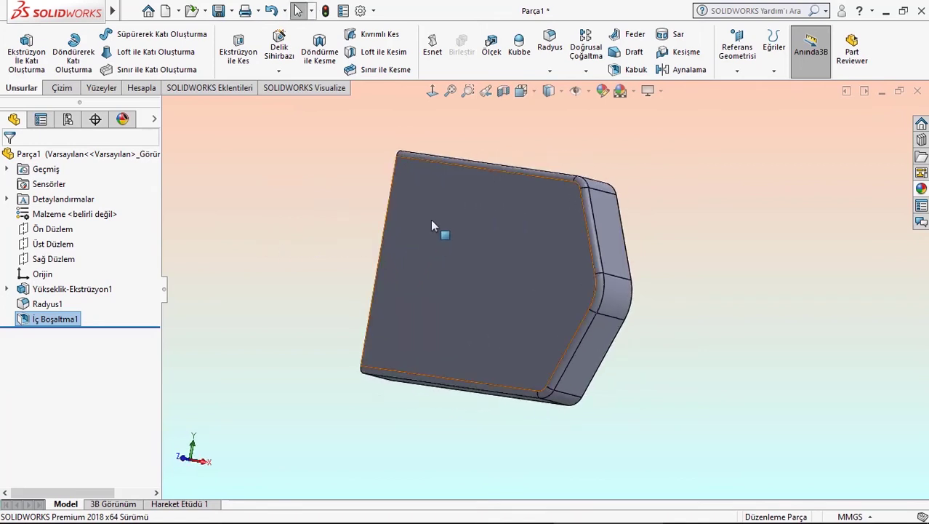
# Step: Sketch a 15 mm centreline on the closed face with a semicircular three-point arc over it
pyautogui.click(430, 219)
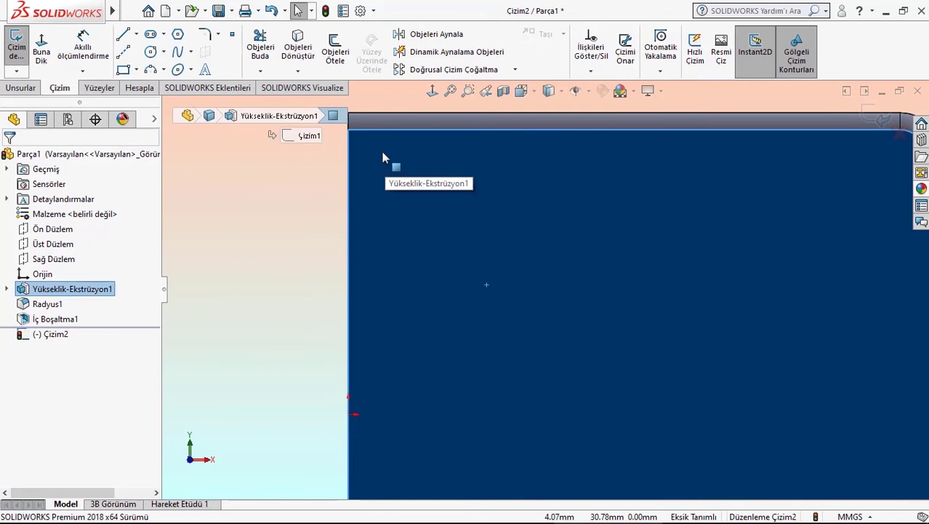
pyautogui.click(124, 55)
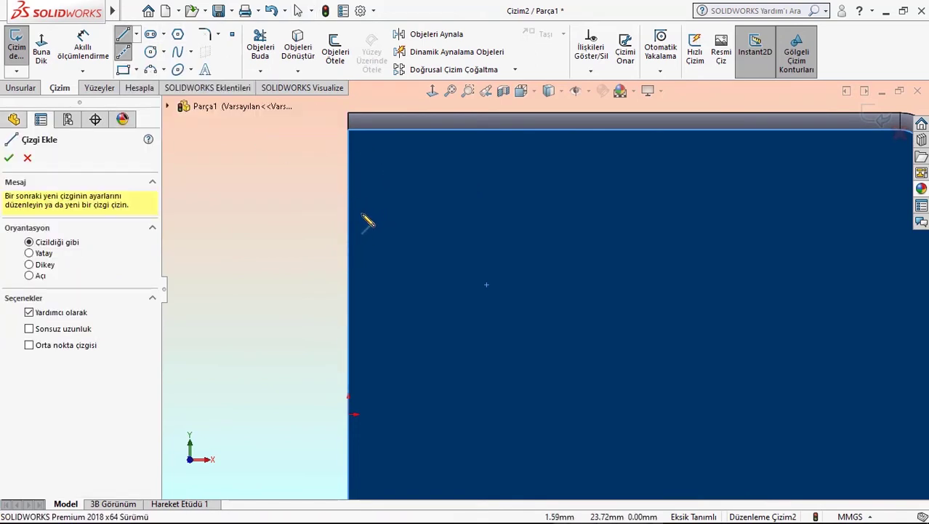
pyautogui.click(363, 216)
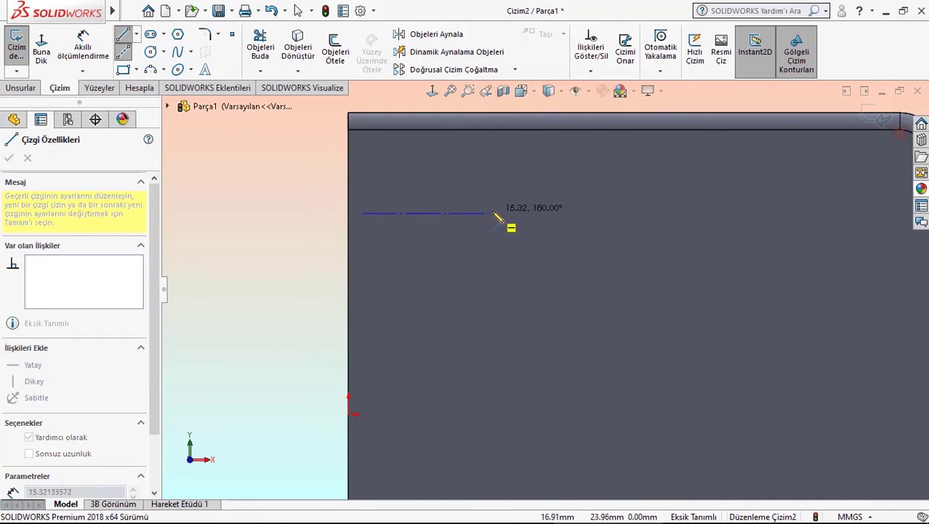
pyautogui.click(493, 213)
pyautogui.press('Escape')
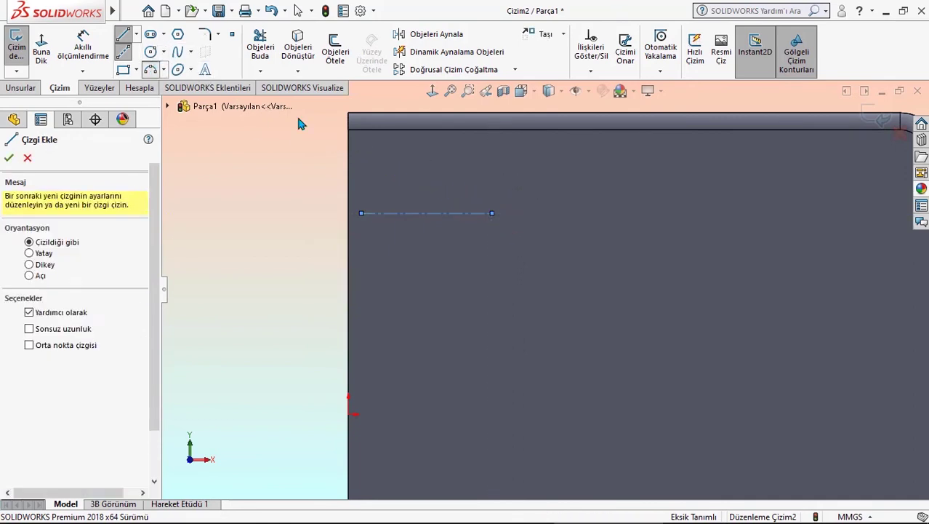
pyautogui.press('a')
pyautogui.click(362, 213)
pyautogui.click(492, 213)
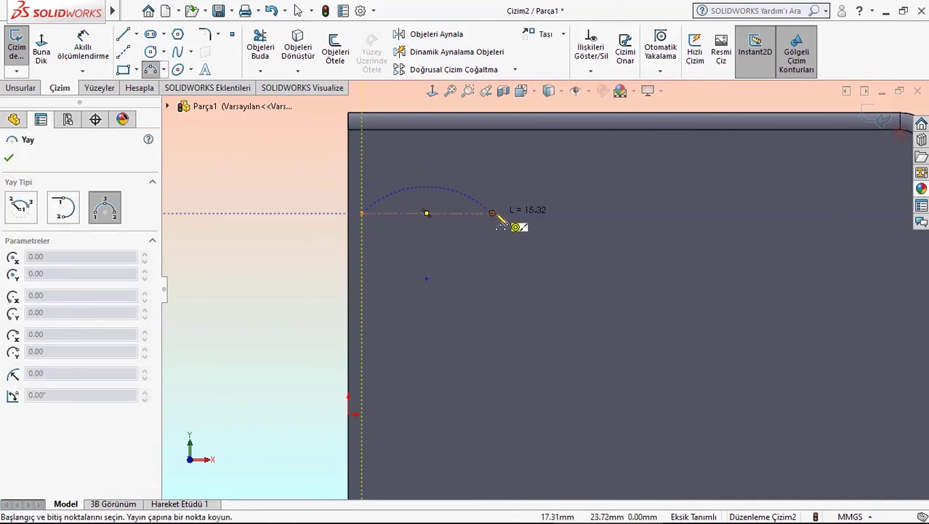
pyautogui.click(440, 150)
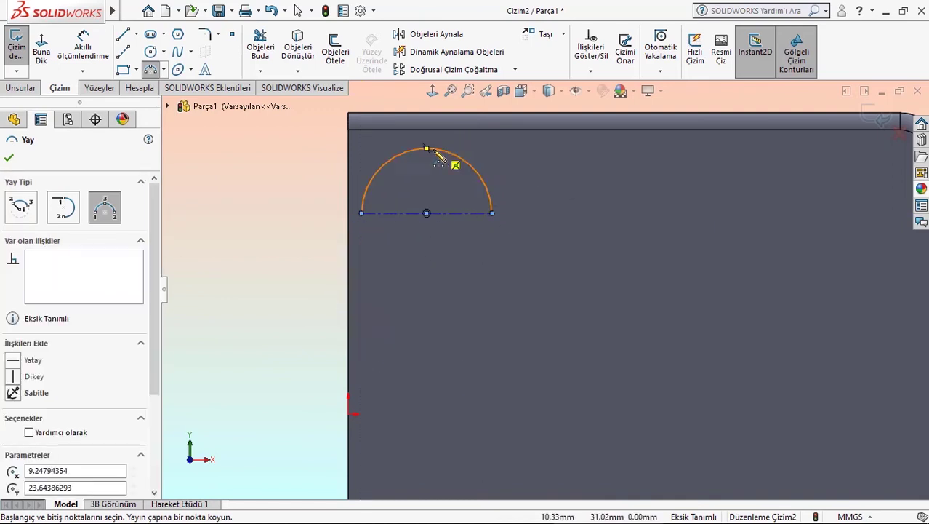
# Step: Place a radius dimension on the semicircular arc
pyautogui.click(83, 58)
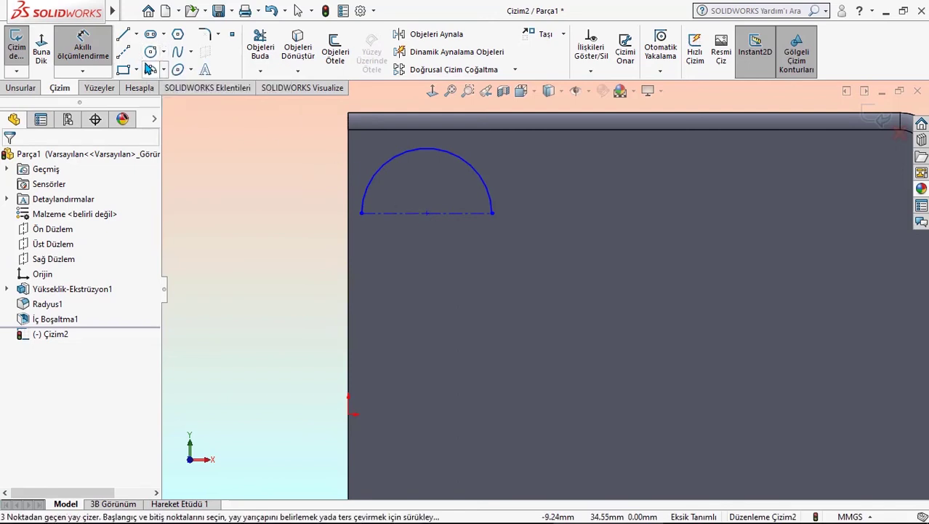
pyautogui.click(463, 163)
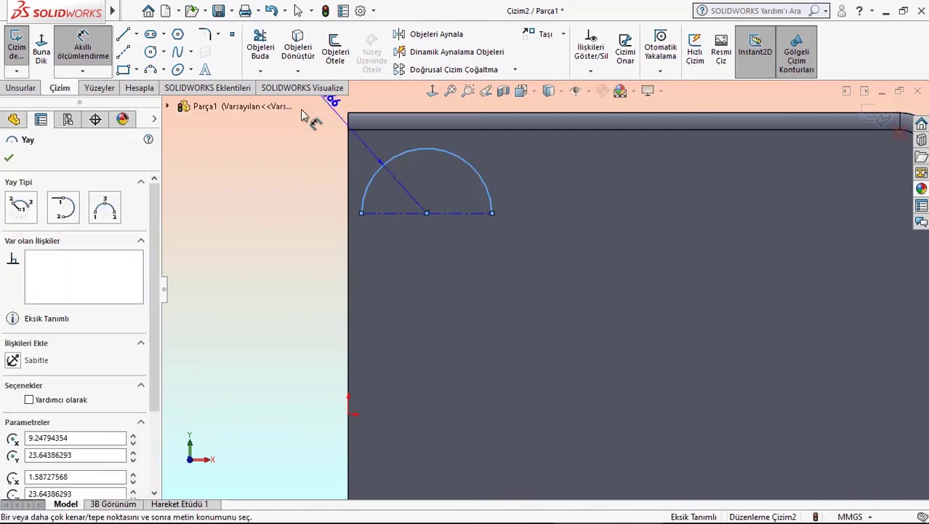
pyautogui.click(316, 142)
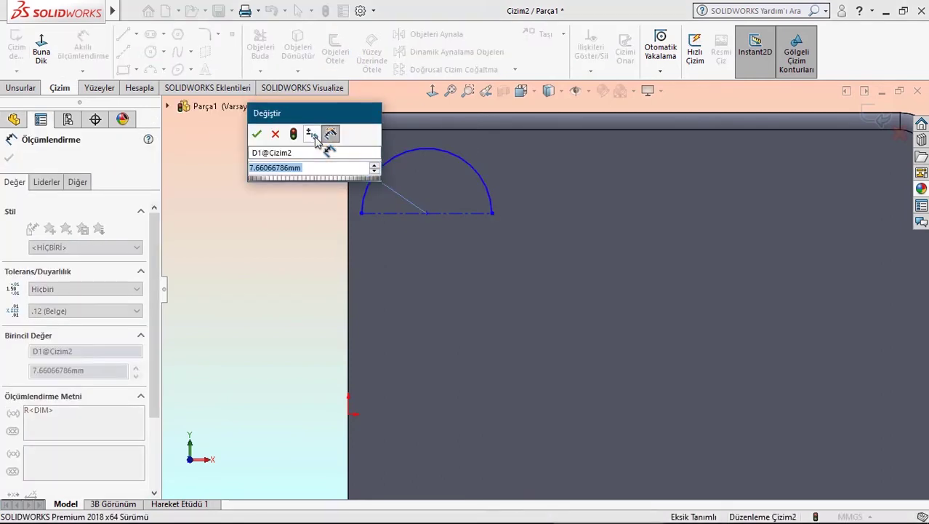
# Step: Give the arc radius 4 and place it 6 mm below the top edge
pyautogui.write('4')
pyautogui.press('Return')
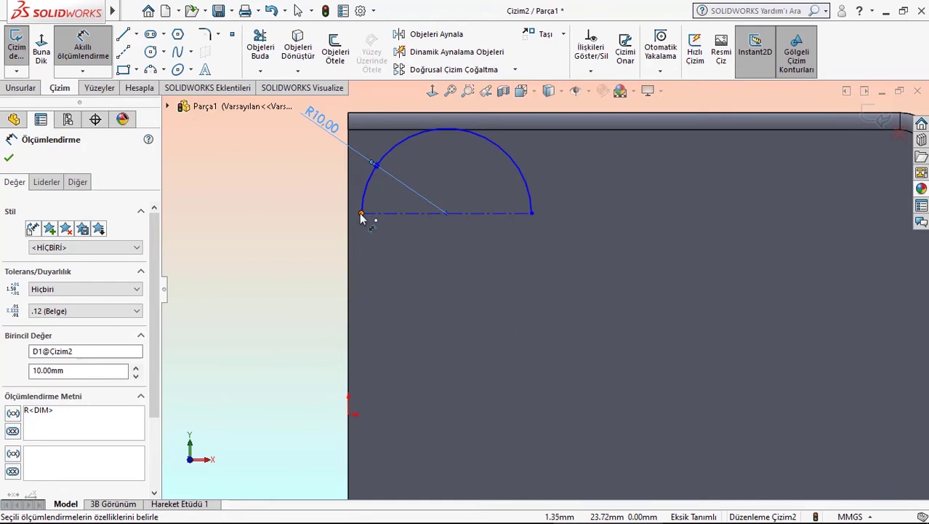
pyautogui.click(531, 212)
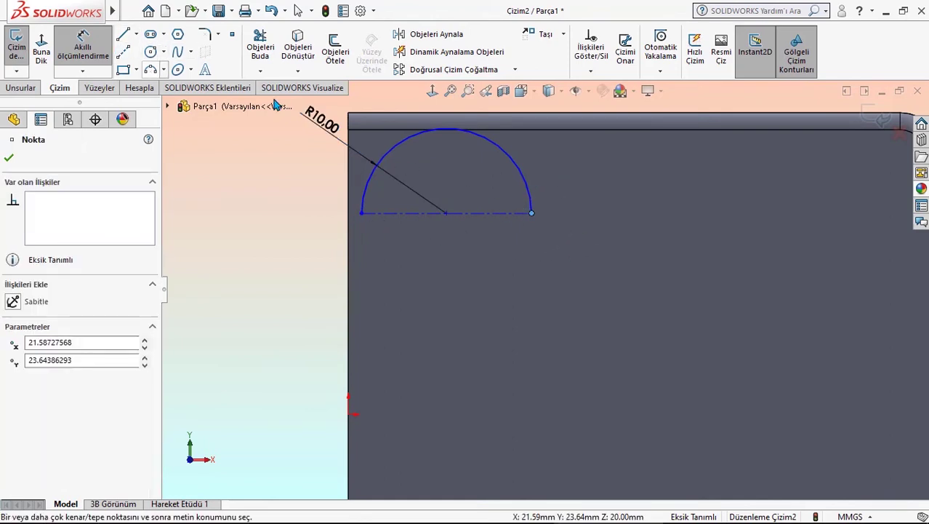
pyautogui.click(545, 129)
pyautogui.click(638, 160)
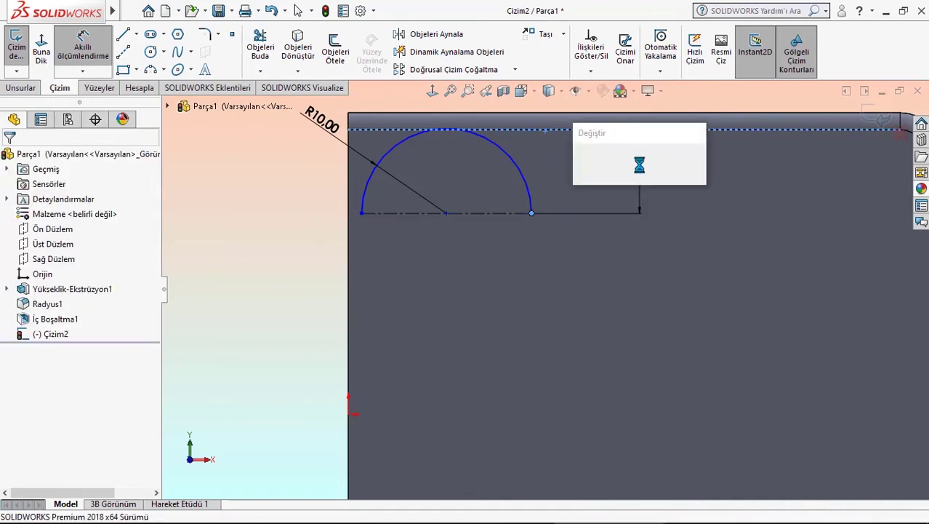
pyautogui.write('6')
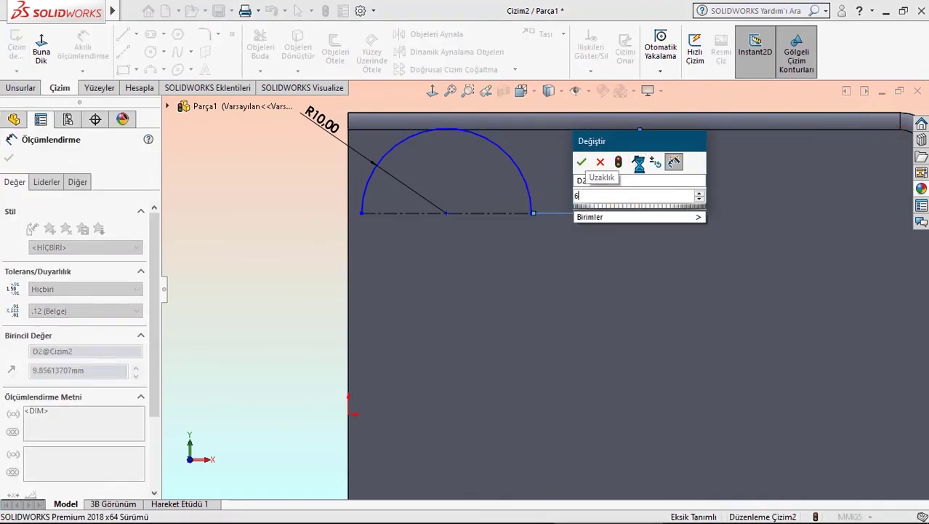
pyautogui.click(582, 162)
pyautogui.press('Escape')
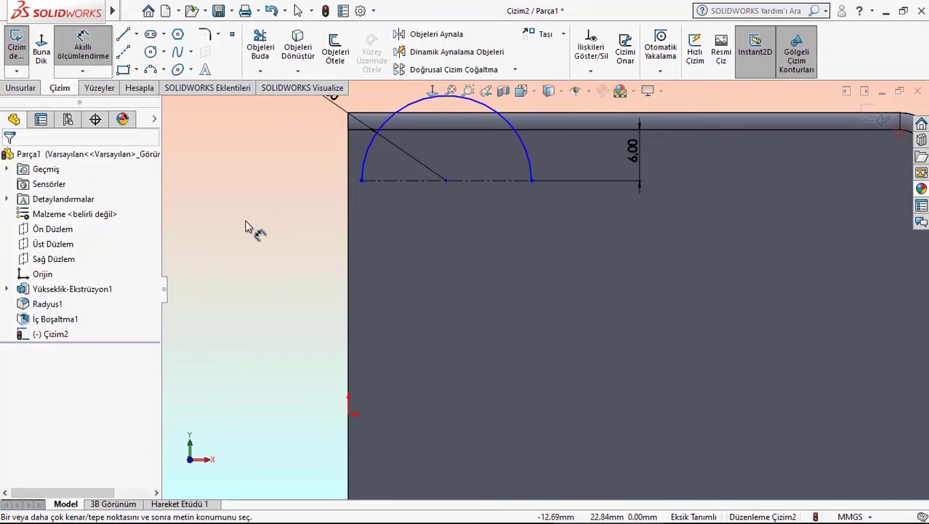
pyautogui.scroll(2, 472, 213)
pyautogui.scroll(-4, 503, 197)
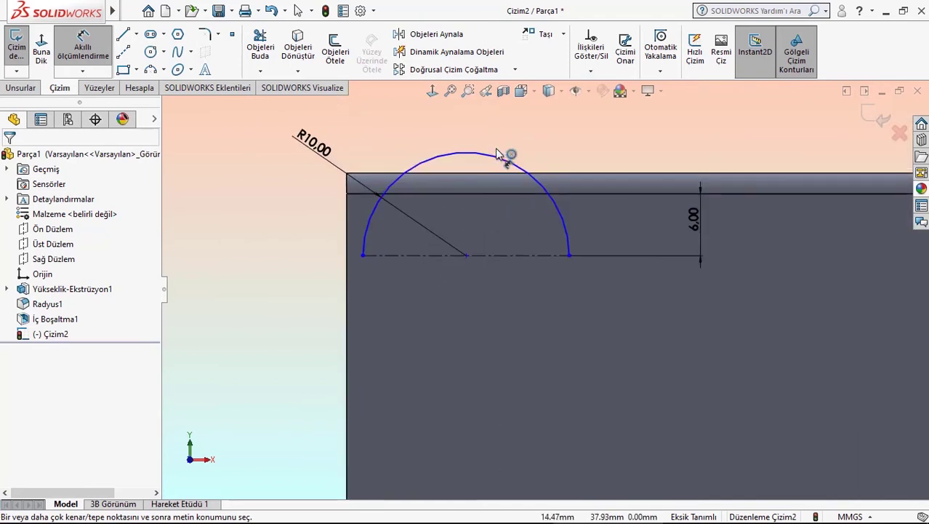
# Step: Change the arc radius to 5 mm and set it 0.2 mm from the side edge
pyautogui.click(311, 140)
pyautogui.write('5')
pyautogui.press('Return')
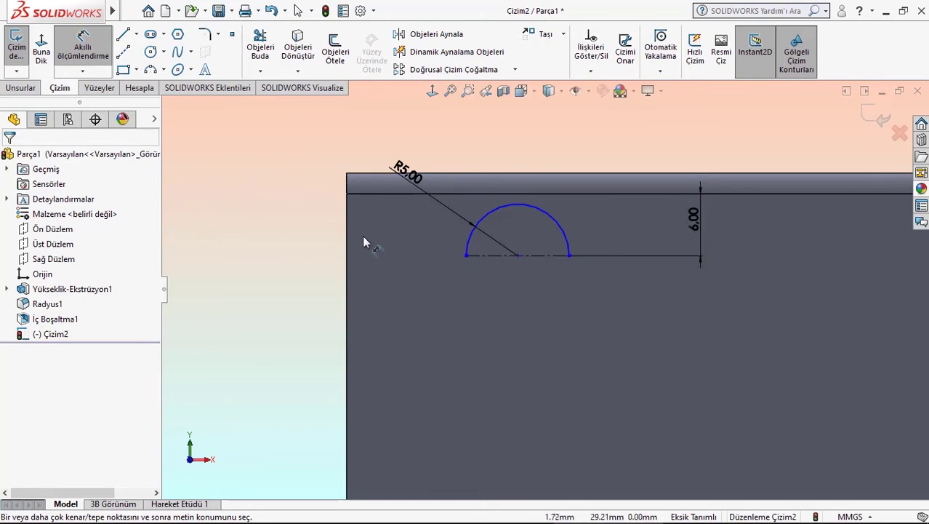
pyautogui.click(434, 92)
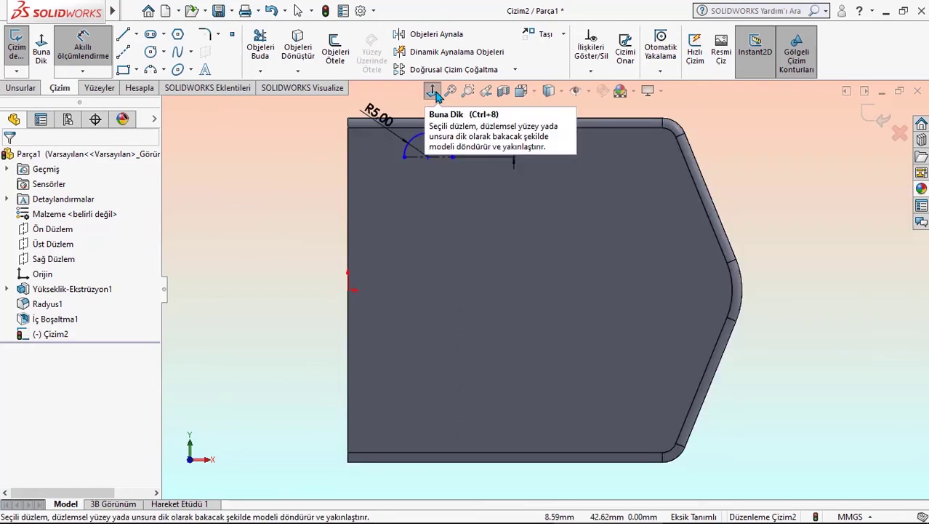
pyautogui.click(432, 92)
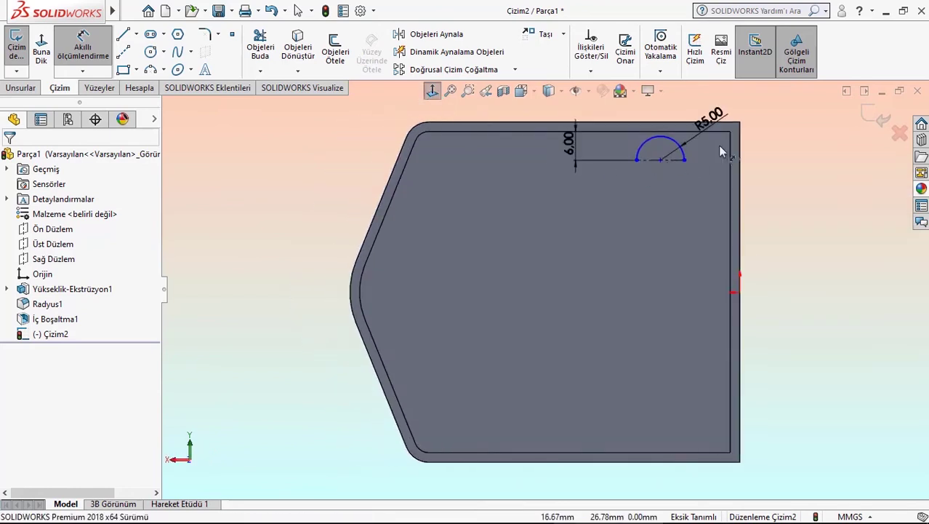
pyautogui.scroll(-3, 720, 142)
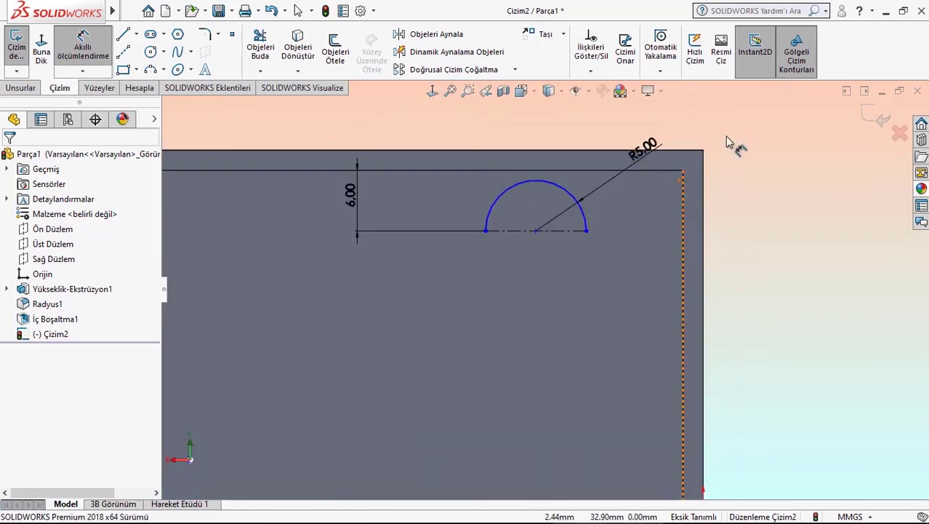
pyautogui.click(586, 230)
pyautogui.click(684, 231)
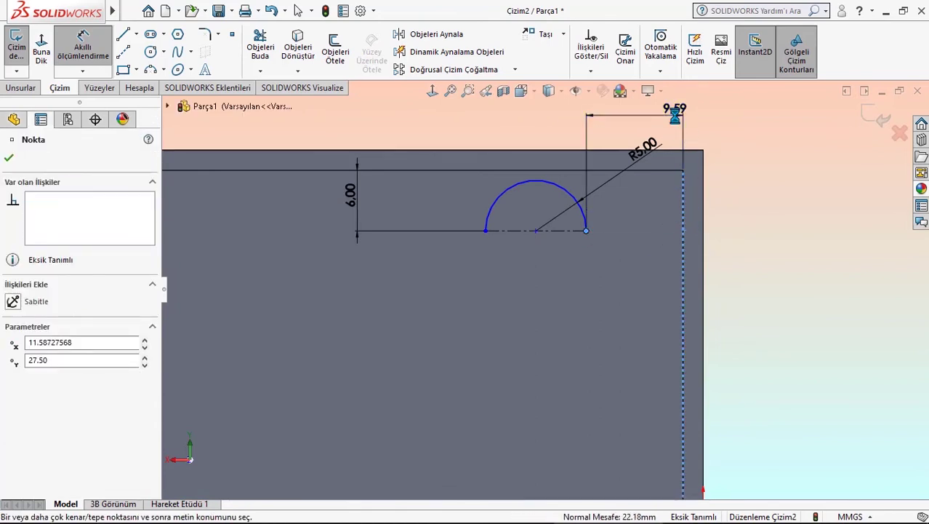
pyautogui.click(675, 114)
pyautogui.write('0.')
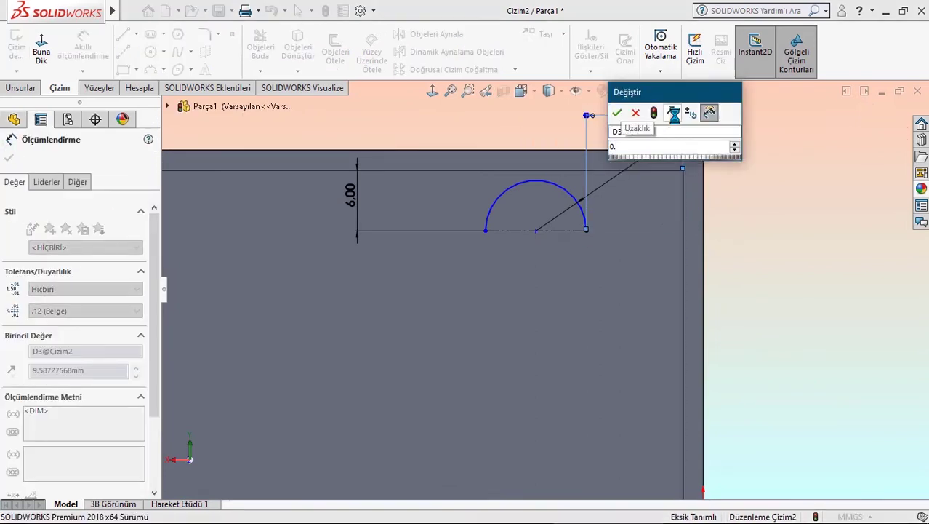
pyautogui.write('2')
pyautogui.press('Return')
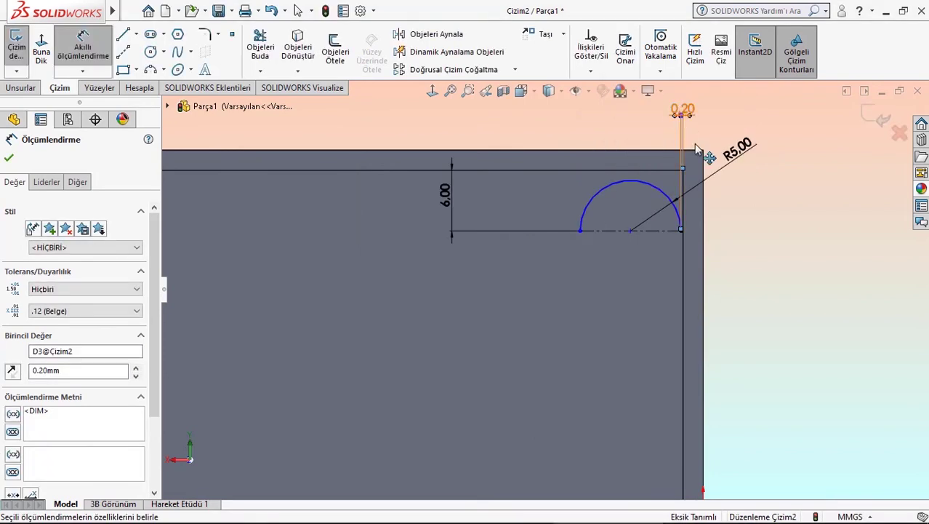
pyautogui.click(799, 263)
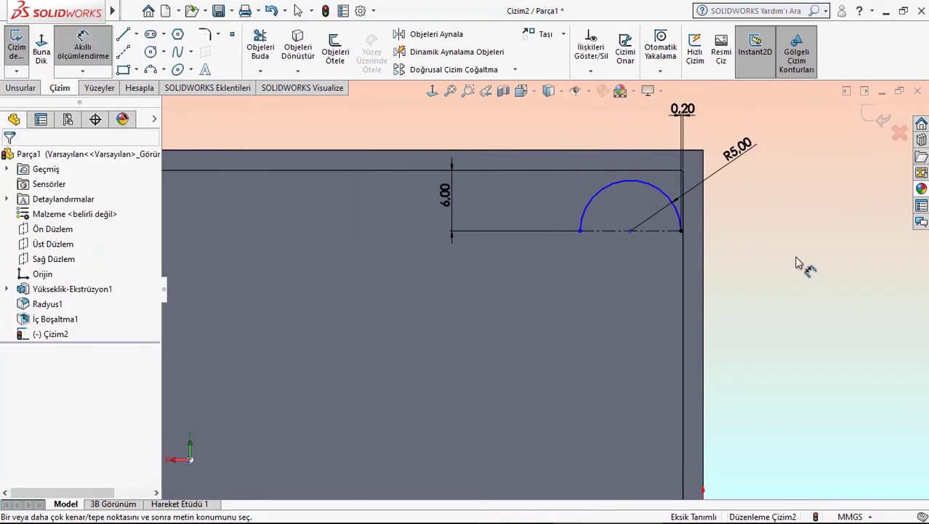
# Step: Dimension the diameter line at 10 mm and make it a solid line instead of construction
pyautogui.click(613, 232)
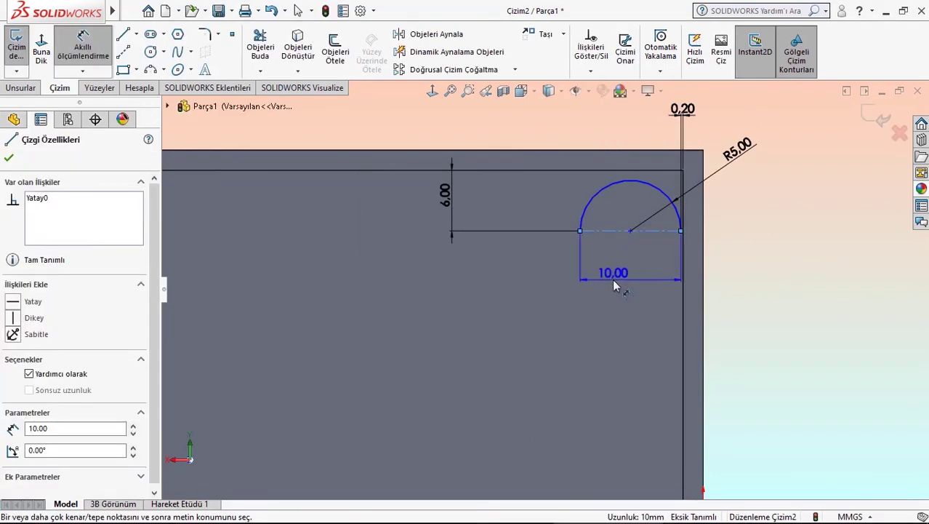
pyautogui.click(612, 278)
pyautogui.click(572, 279)
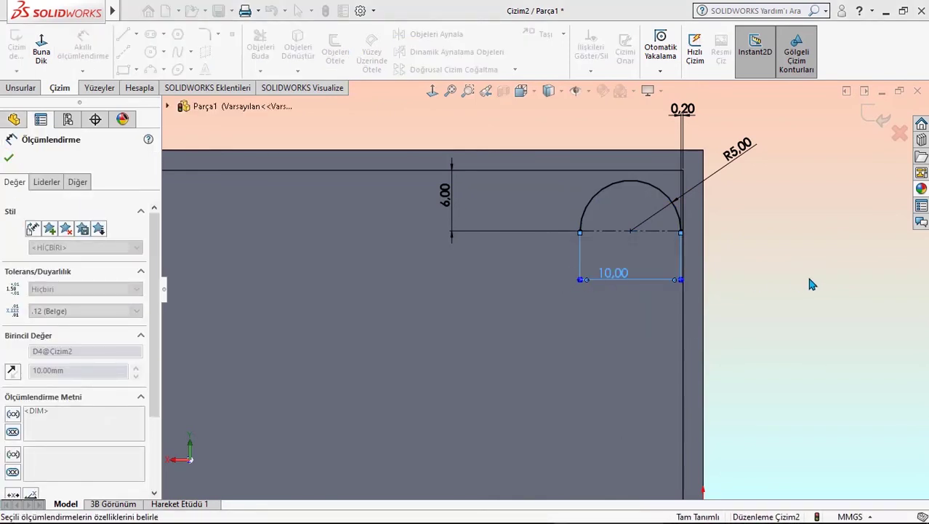
pyautogui.press('Escape')
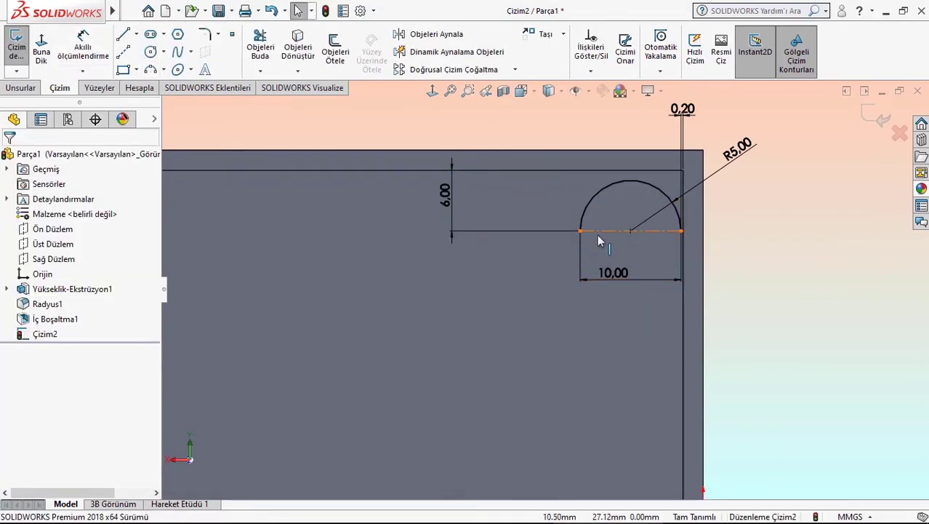
pyautogui.click(597, 232)
pyautogui.click(667, 188)
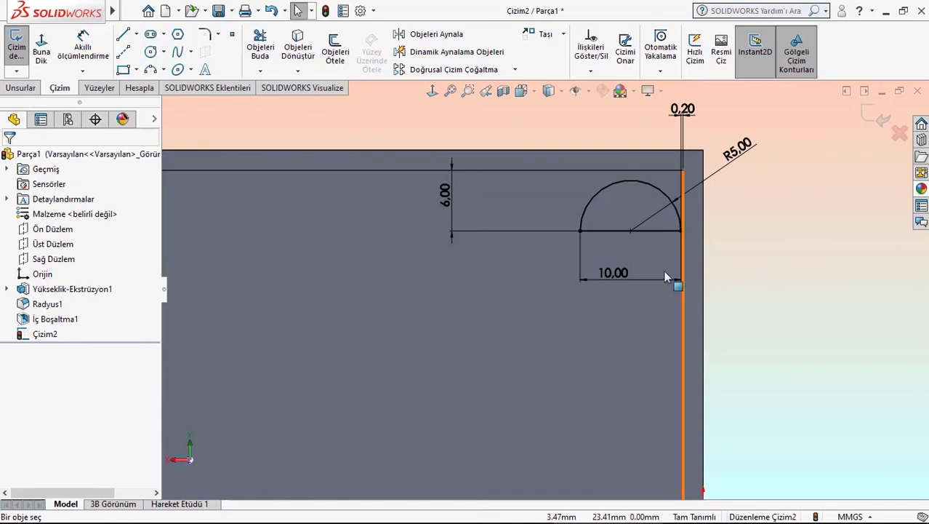
pyautogui.click(125, 55)
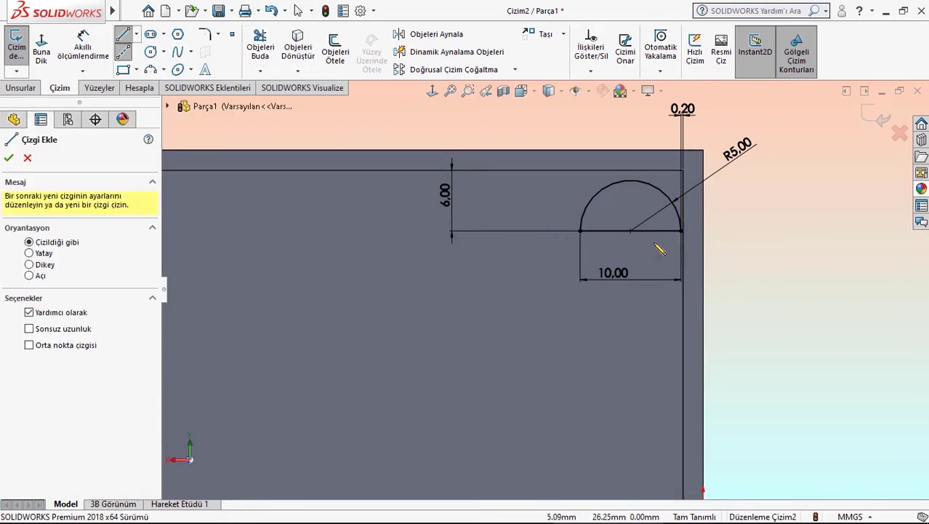
# Step: Revolve-cut the semicircle 360° about its diameter, creating the spherical pocket Kes-Döndür1
pyautogui.rightClick(516, 195)
pyautogui.click(536, 211)
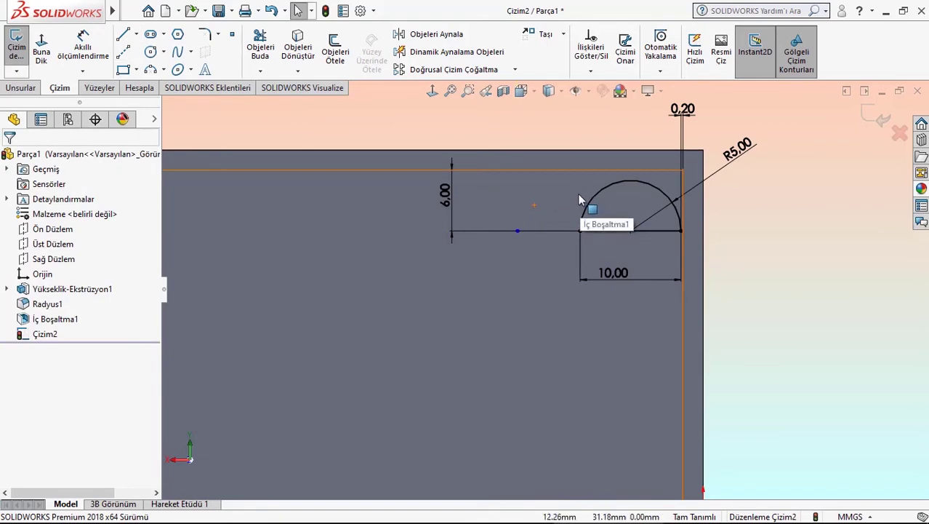
pyautogui.moveTo(585, 201)
pyautogui.mouseDown(button='middle')
pyautogui.moveTo(483, 160)
pyautogui.moveTo(357, 185)
pyautogui.moveTo(364, 169)
pyautogui.mouseUp(button='middle')
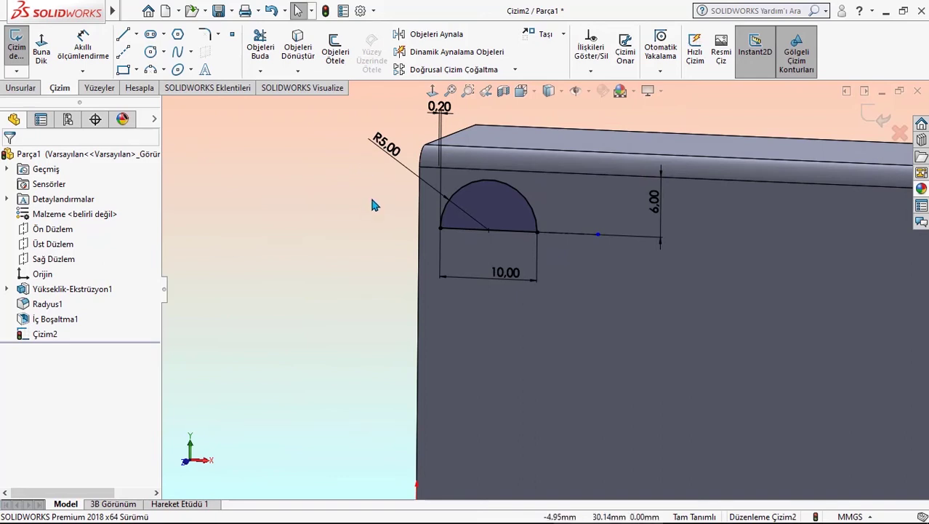
pyautogui.moveTo(353, 197)
pyautogui.mouseDown(button='middle')
pyautogui.moveTo(332, 202)
pyautogui.moveTo(376, 153)
pyautogui.mouseUp(button='middle')
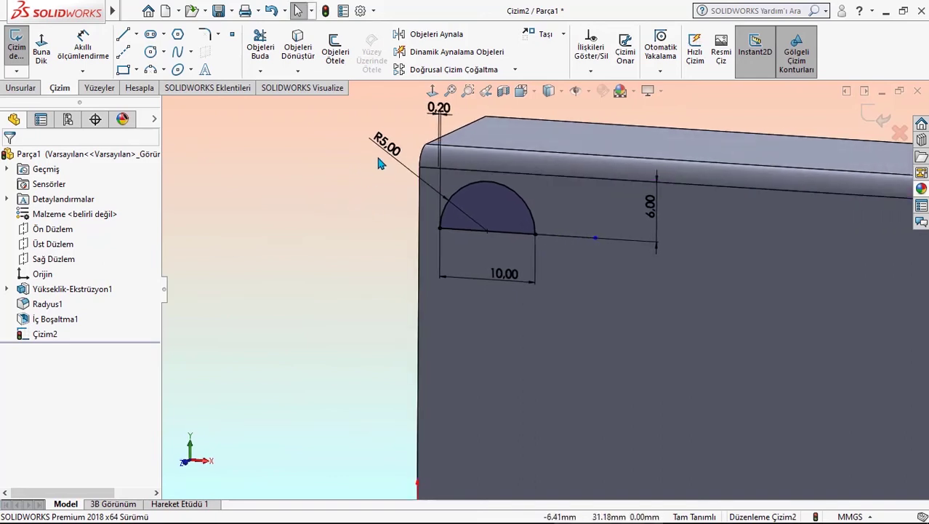
pyautogui.click(13, 87)
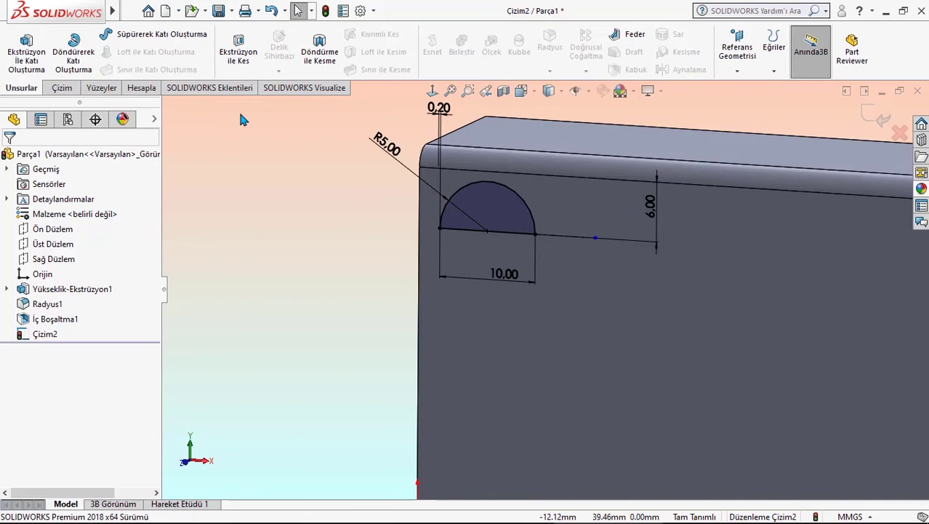
pyautogui.click(313, 62)
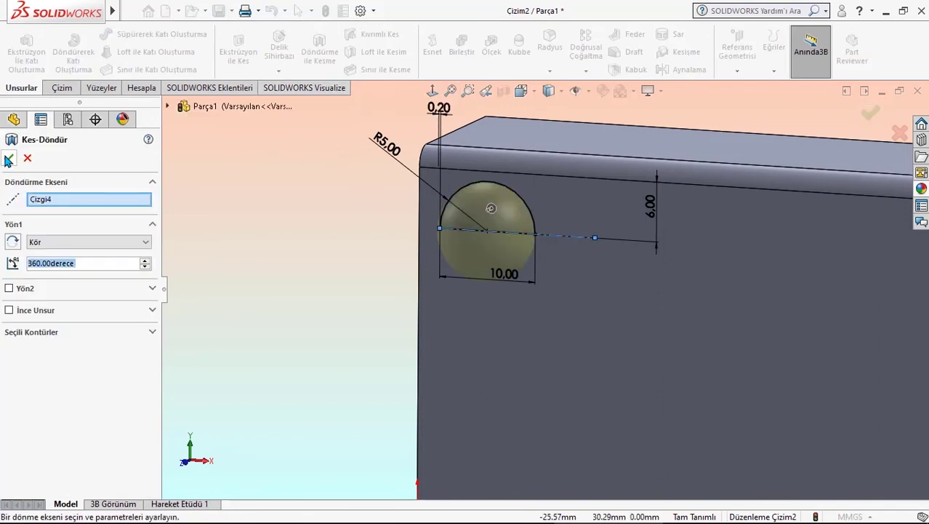
pyautogui.click(8, 159)
pyautogui.moveTo(303, 226)
pyautogui.mouseDown(button='middle')
pyautogui.moveTo(264, 218)
pyautogui.moveTo(314, 243)
pyautogui.moveTo(306, 365)
pyautogui.moveTo(296, 387)
pyautogui.moveTo(311, 276)
pyautogui.moveTo(296, 235)
pyautogui.moveTo(297, 242)
pyautogui.mouseUp(button='middle')
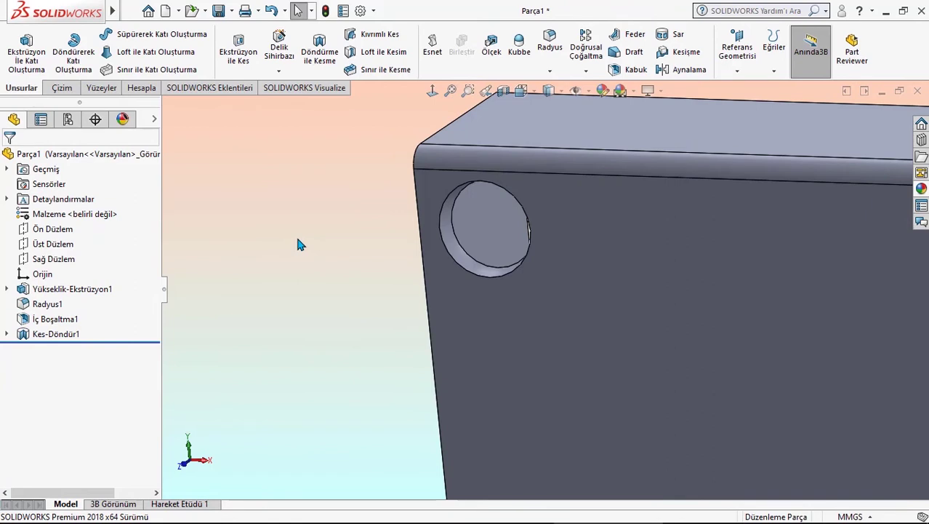
# Step: Start a sketch on the front face and convert the pocket's circular edge into it
pyautogui.click(533, 297)
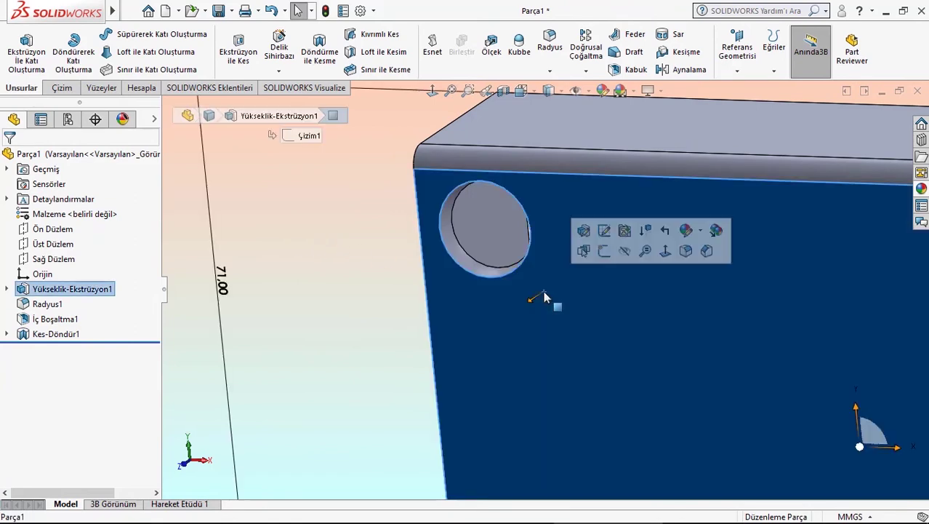
pyautogui.click(609, 258)
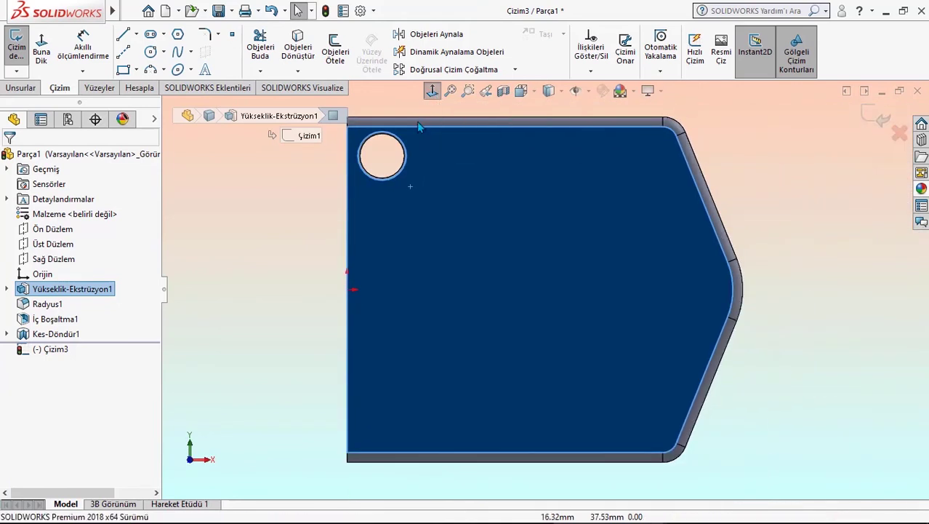
pyautogui.scroll(-3, 404, 138)
pyautogui.scroll(-1, 421, 229)
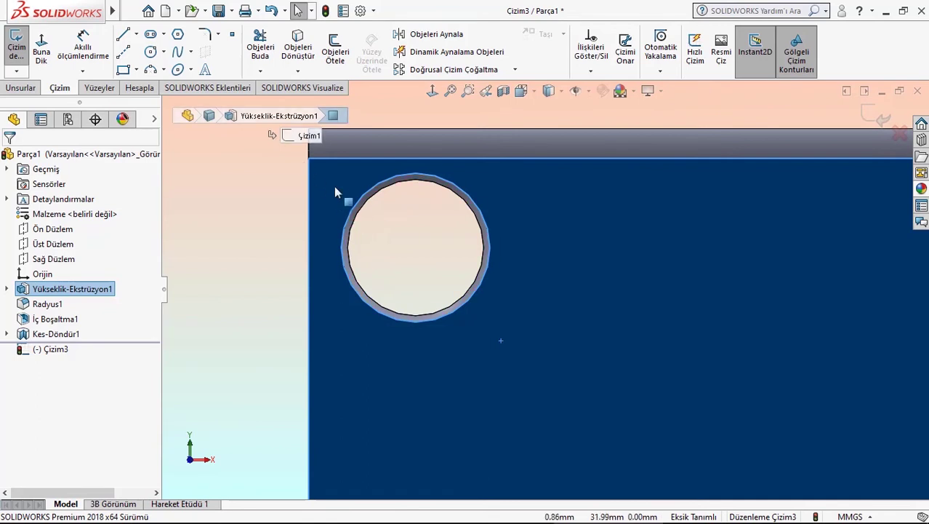
pyautogui.click(363, 201)
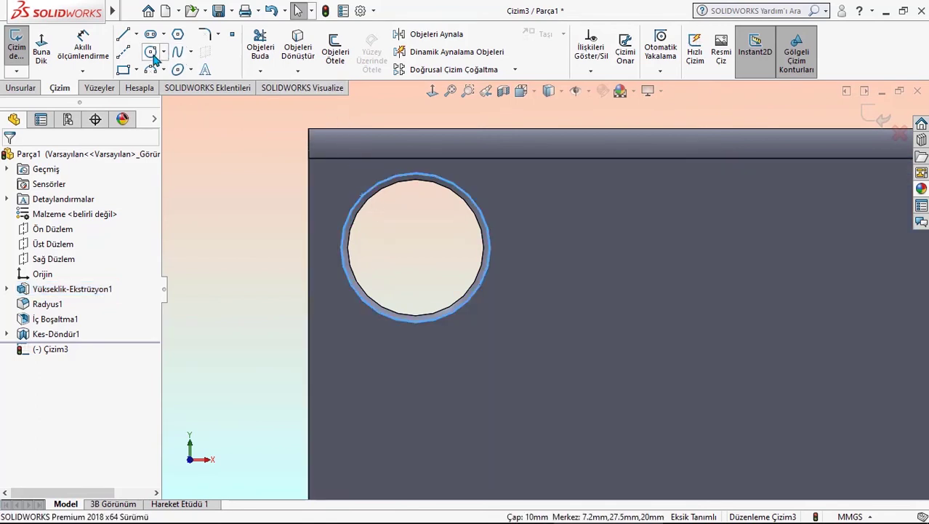
pyautogui.click(299, 60)
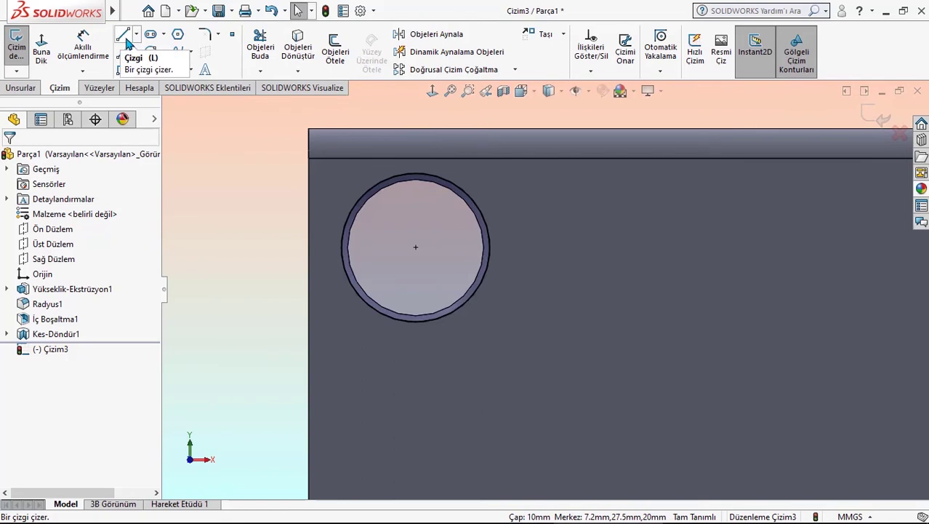
# Step: Offset the converted circle outward by 0.20 mm
pyautogui.click(335, 50)
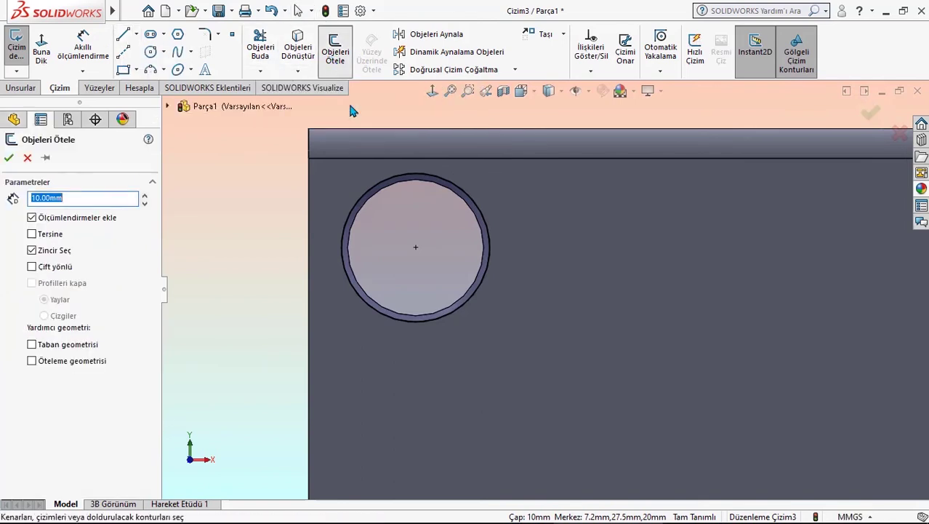
pyautogui.click(369, 191)
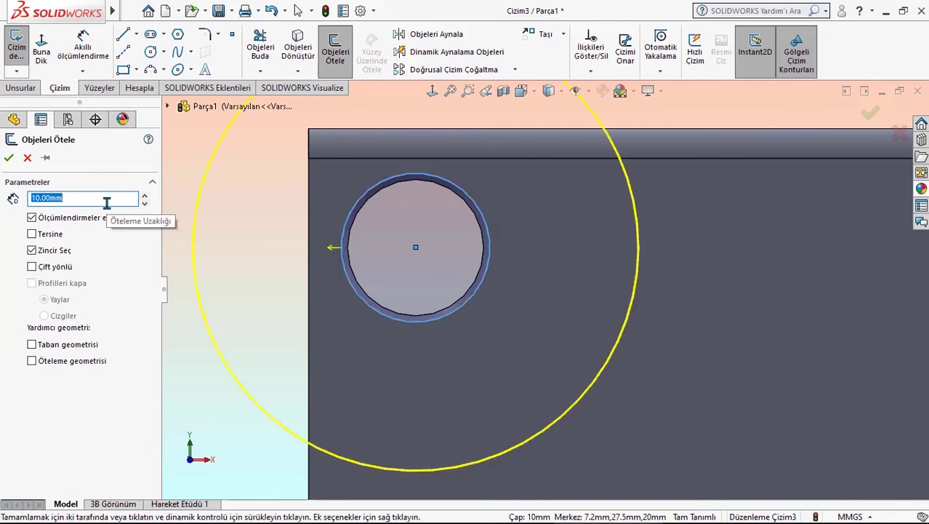
pyautogui.write('0.2')
pyautogui.press('Return')
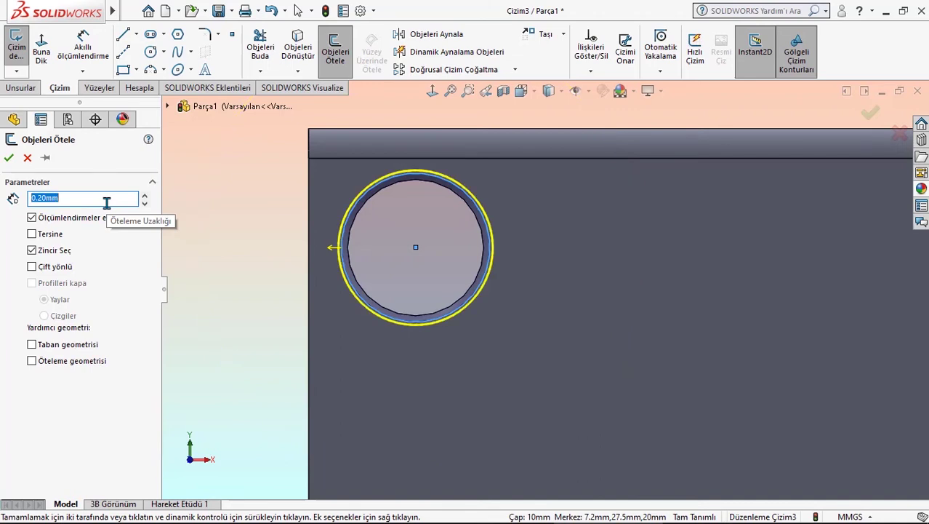
# Step: Trim the circles to upper half-arcs using a temporary line across the circle
pyautogui.click(12, 155)
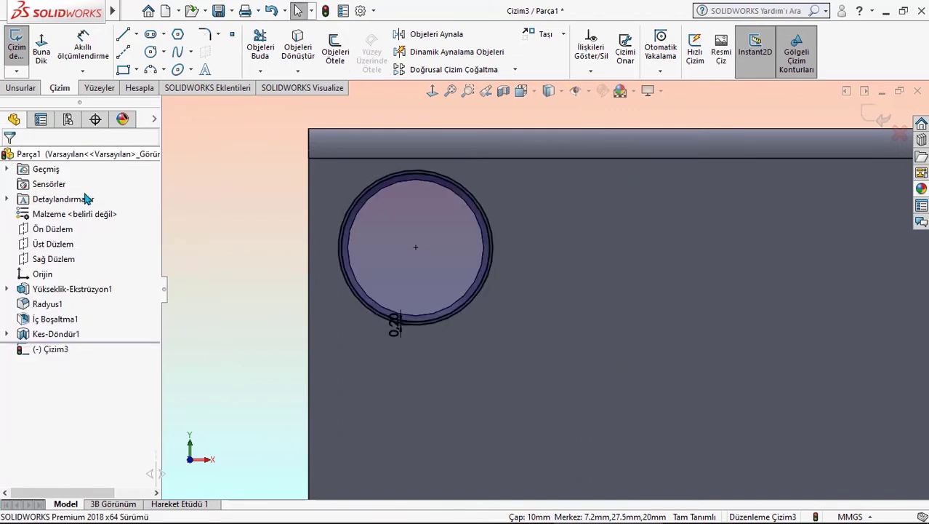
pyautogui.scroll(-3, 418, 273)
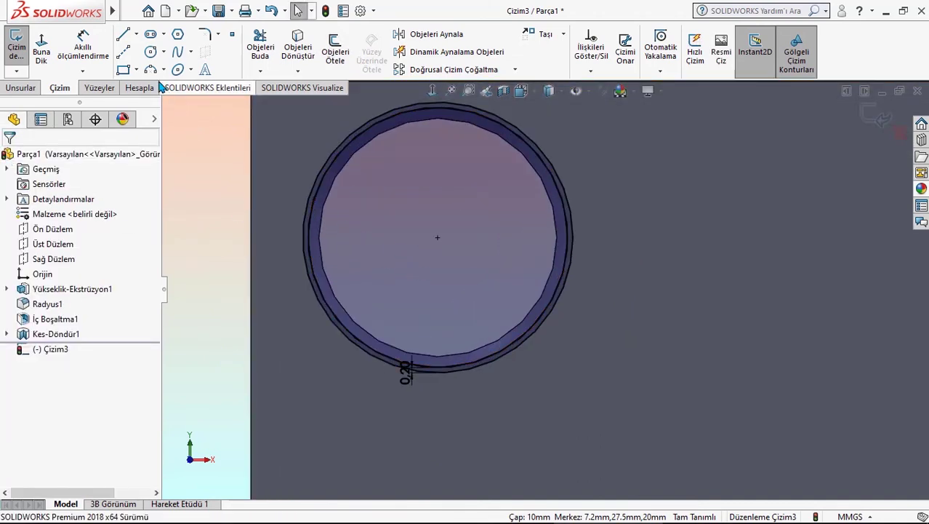
pyautogui.click(123, 34)
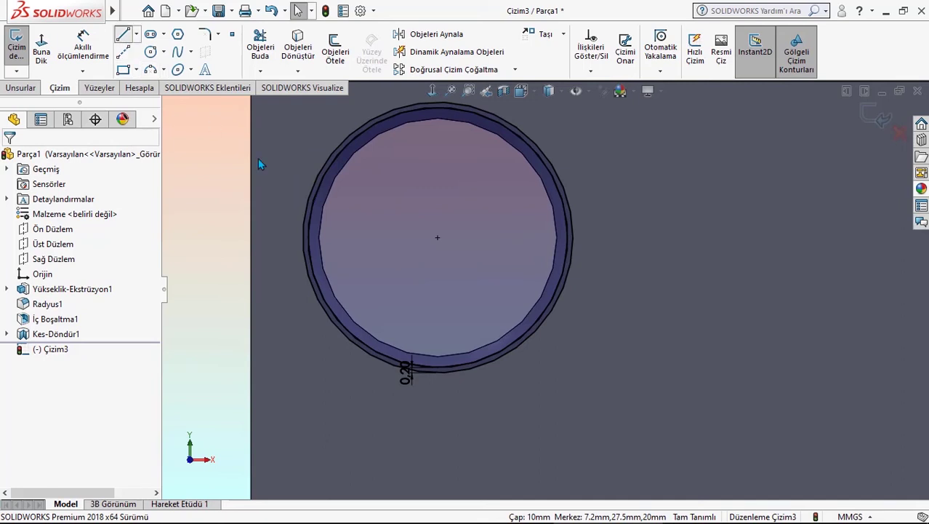
pyautogui.click(613, 238)
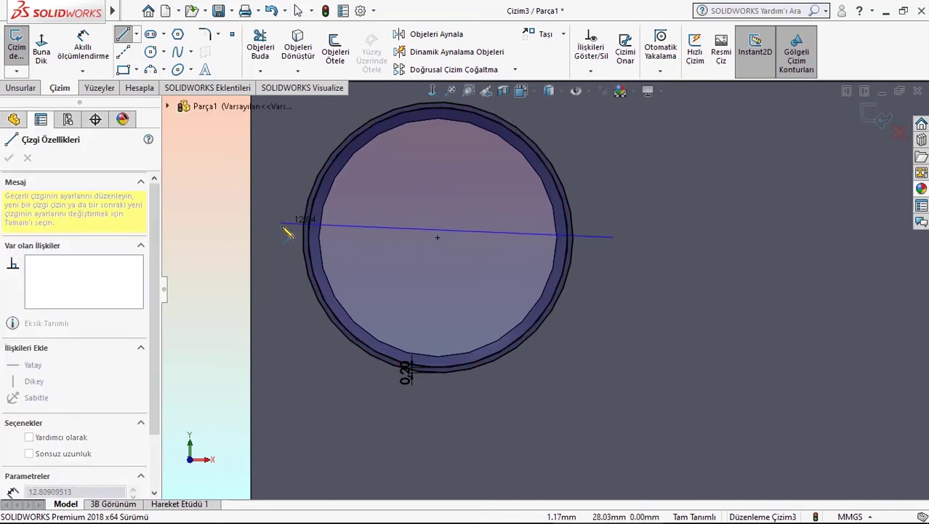
pyautogui.click(276, 238)
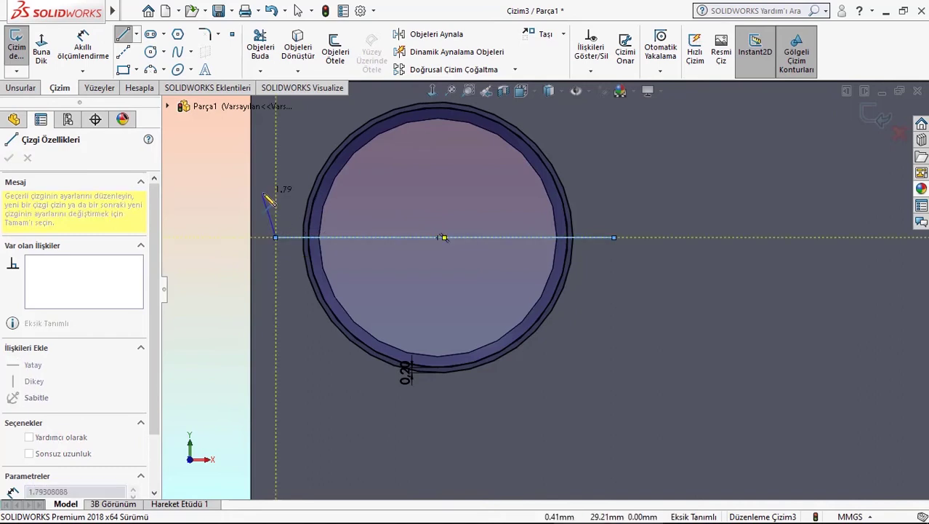
pyautogui.press('Escape')
pyautogui.press('Escape')
pyautogui.click(260, 45)
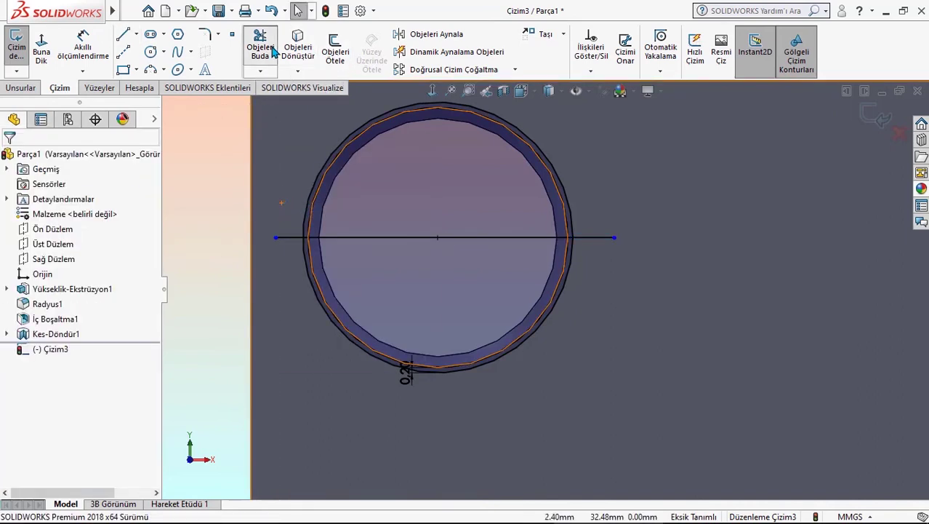
pyautogui.moveTo(283, 236); pyautogui.dragTo(368, 300)
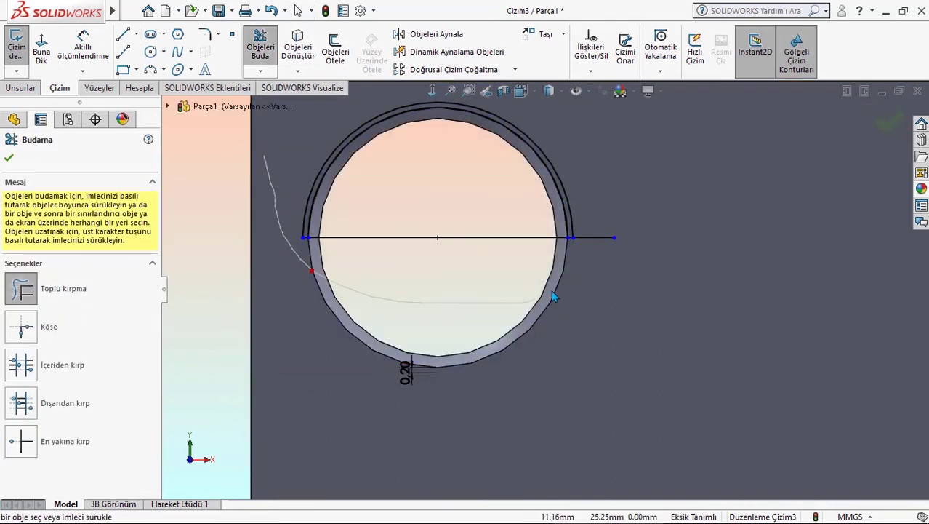
pyautogui.moveTo(594, 230); pyautogui.dragTo(594, 217)
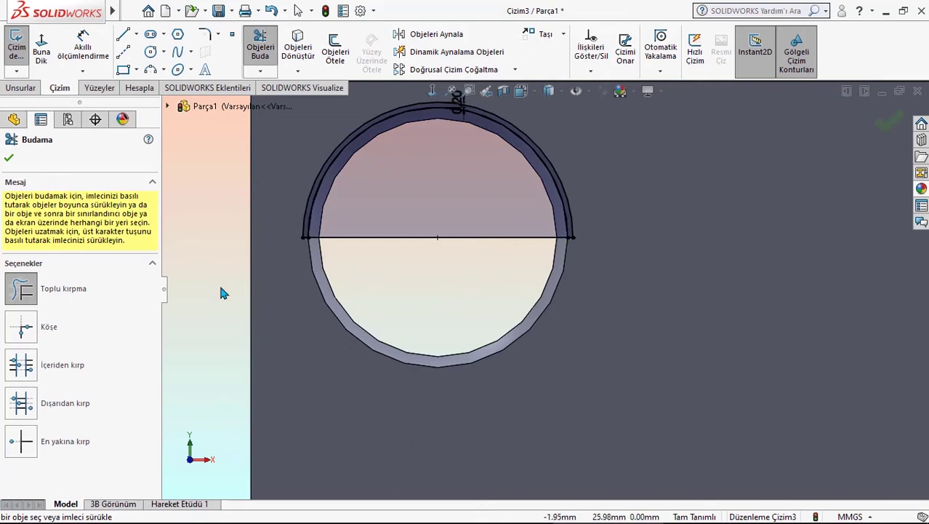
pyautogui.moveTo(223, 293); pyautogui.dragTo(435, 234)
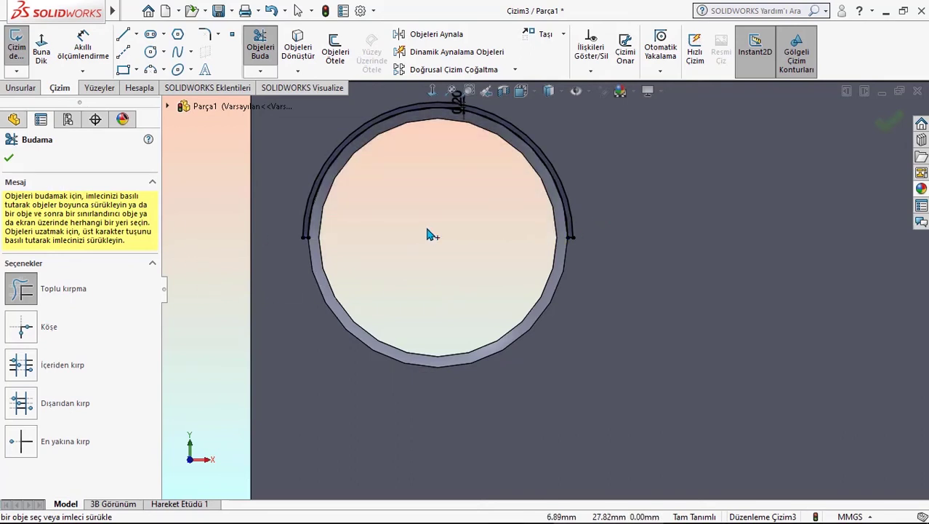
# Step: Draw a horizontal centreline through the circle's centre
pyautogui.click(123, 35)
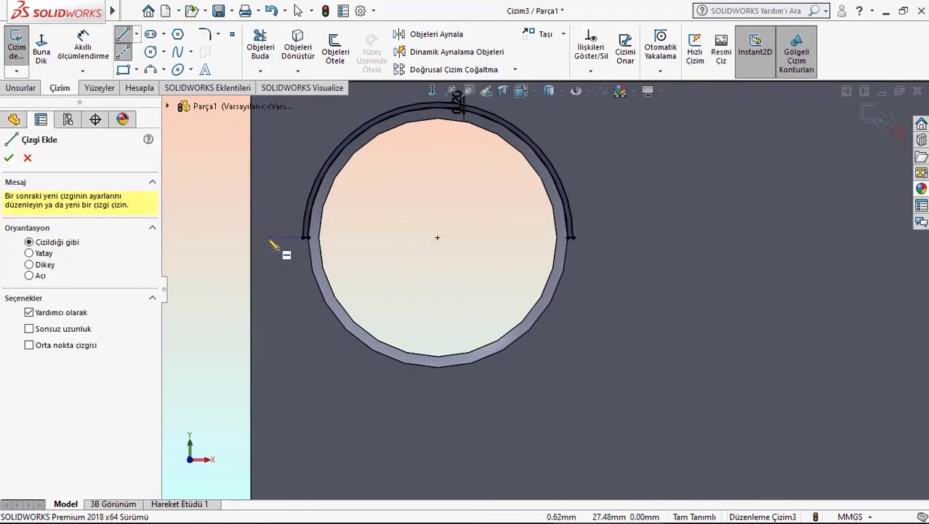
pyautogui.moveTo(266, 237); pyautogui.dragTo(623, 237)
pyautogui.rightClick(480, 198)
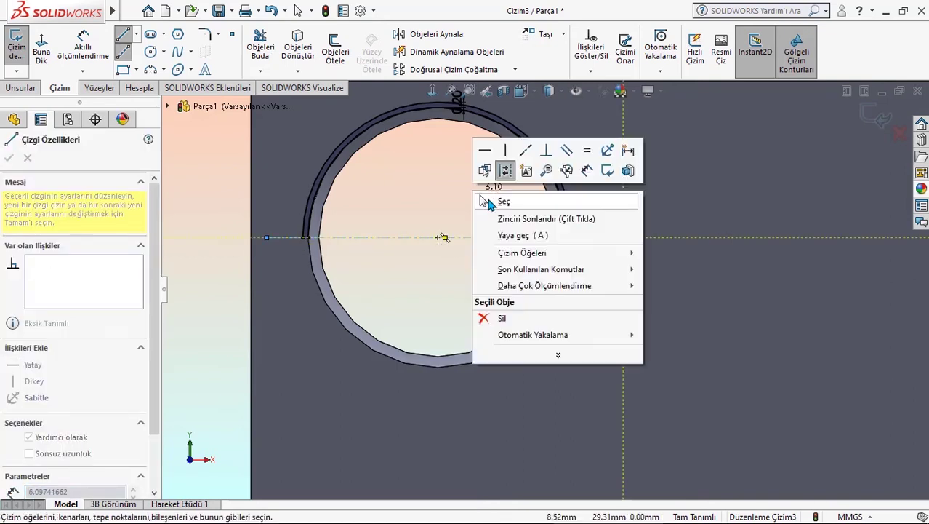
pyautogui.click(490, 202)
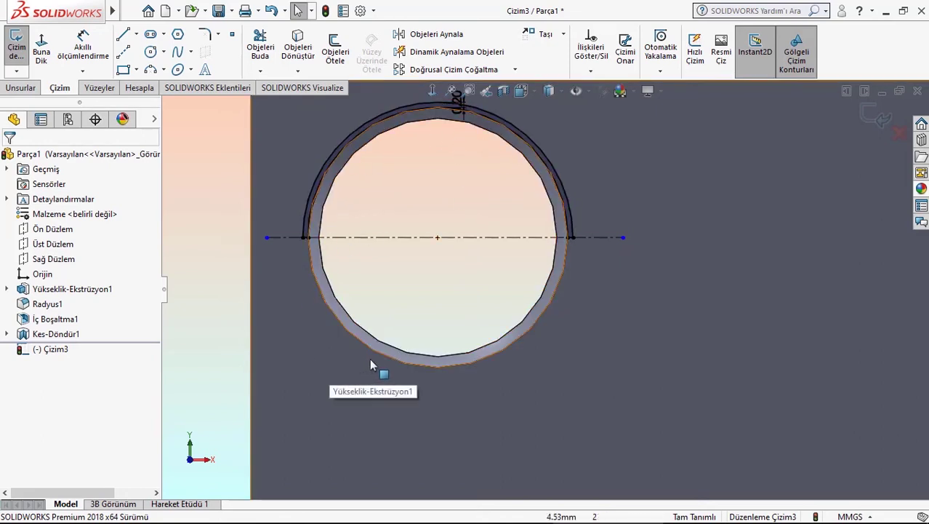
pyautogui.click(21, 88)
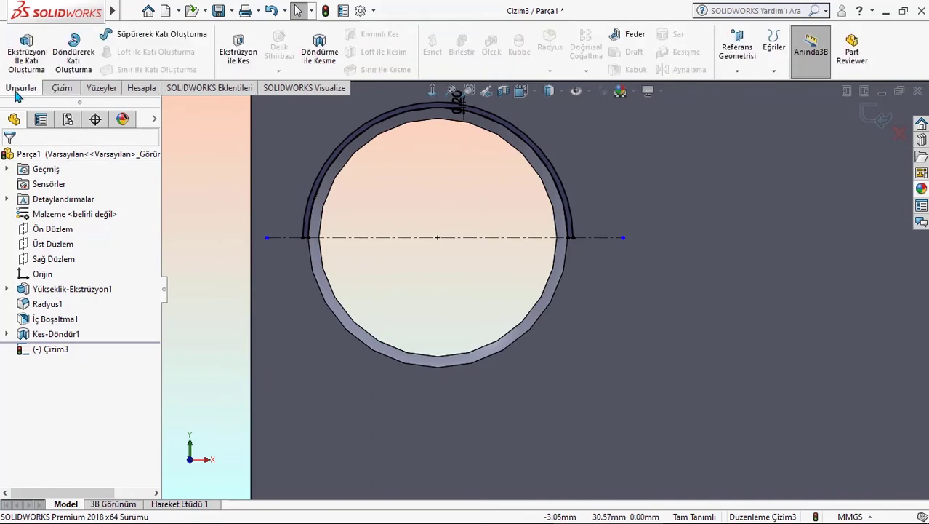
# Step: Revolve the half-ring profile 180° about the centreline to form the dome Döndür1
pyautogui.click(71, 71)
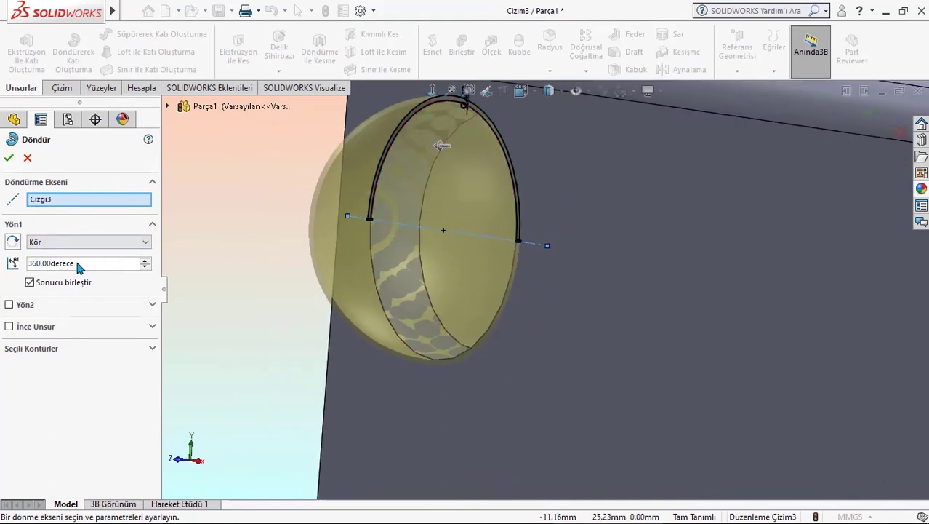
pyautogui.moveTo(93, 262); pyautogui.dragTo(29, 263)
pyautogui.write('180')
pyautogui.press('Return')
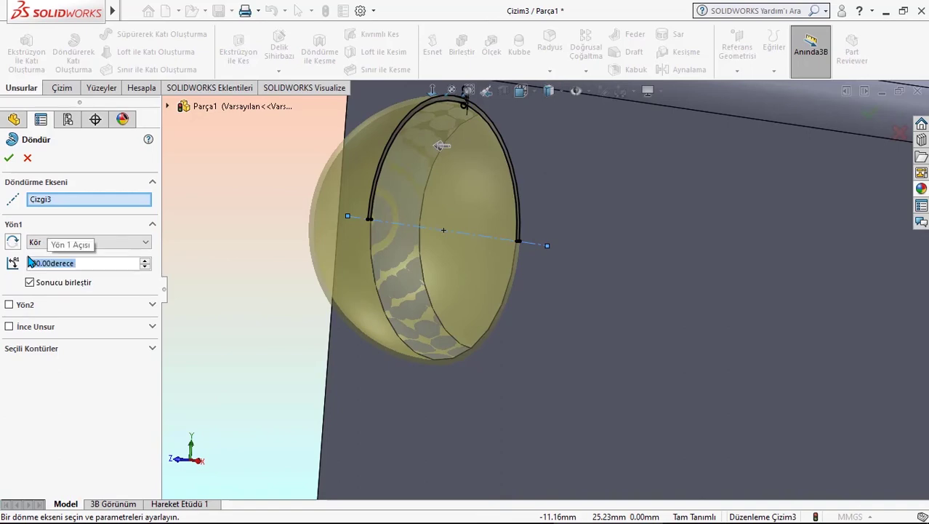
pyautogui.click(8, 159)
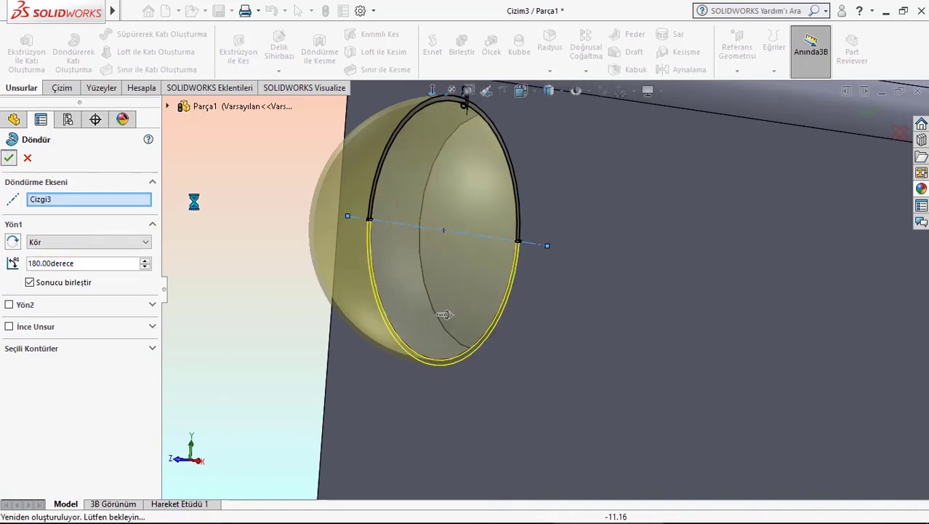
# Step: Orbit and zoom to fit the part to inspect the new dome
pyautogui.moveTo(284, 260)
pyautogui.mouseDown(button='middle')
pyautogui.moveTo(559, 258)
pyautogui.moveTo(328, 264)
pyautogui.moveTo(313, 287)
pyautogui.mouseUp(button='middle')
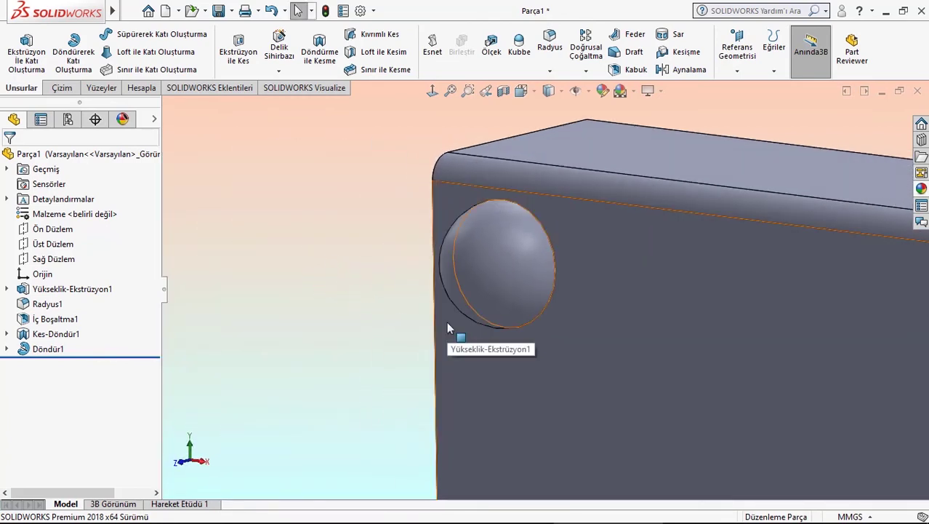
pyautogui.scroll(3, 461, 328)
pyautogui.scroll(2, 592, 340)
pyautogui.press('f')
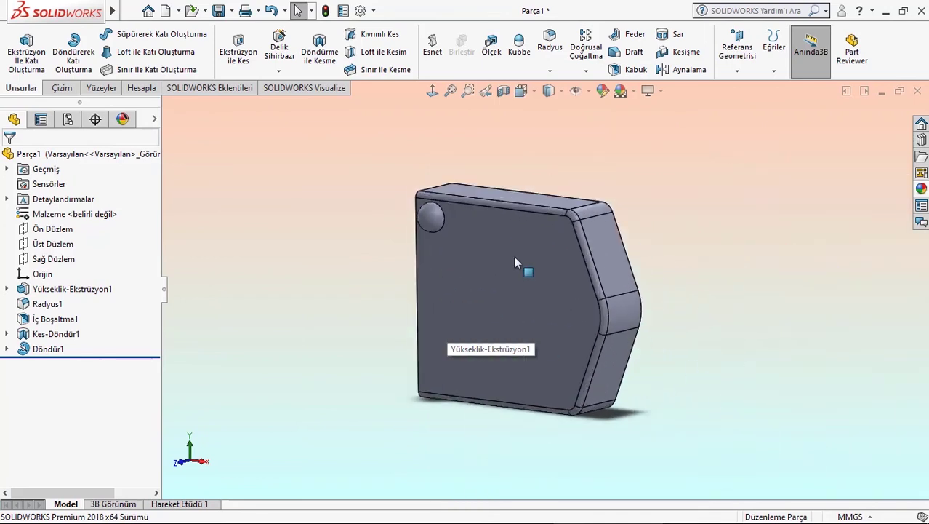
pyautogui.scroll(-2, 513, 262)
pyautogui.moveTo(577, 297); pyautogui.dragTo(594, 244, button='middle')
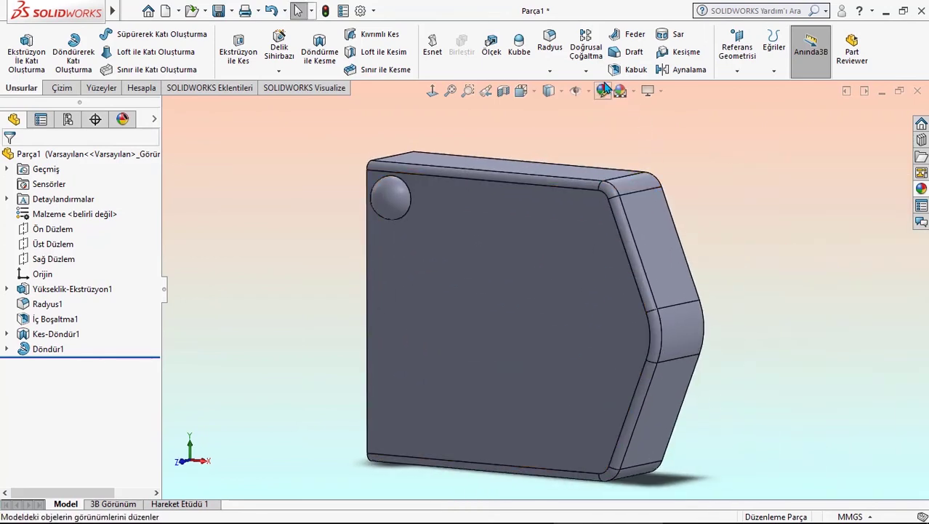
pyautogui.click(586, 45)
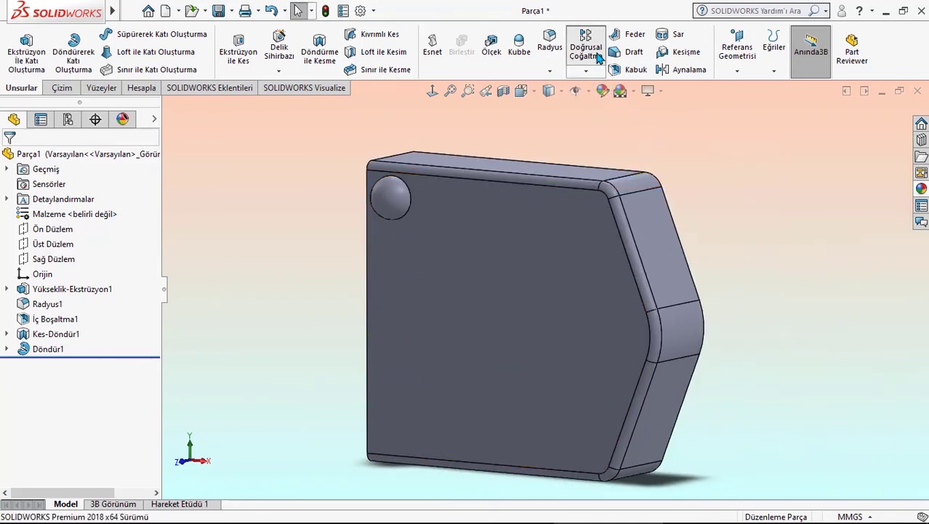
# Step: Pattern Döndür1 along the top and left edges with 11 mm spacing in both directions
pyautogui.click(416, 175)
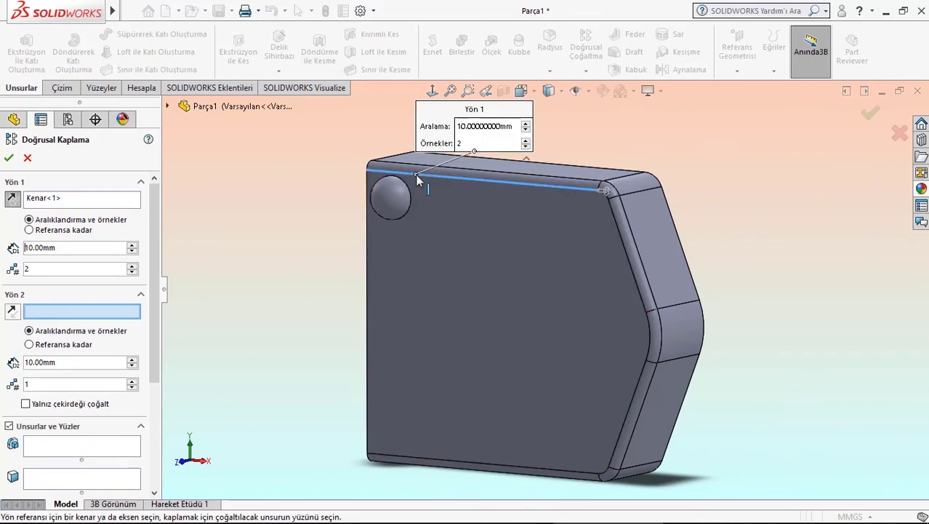
pyautogui.click(367, 210)
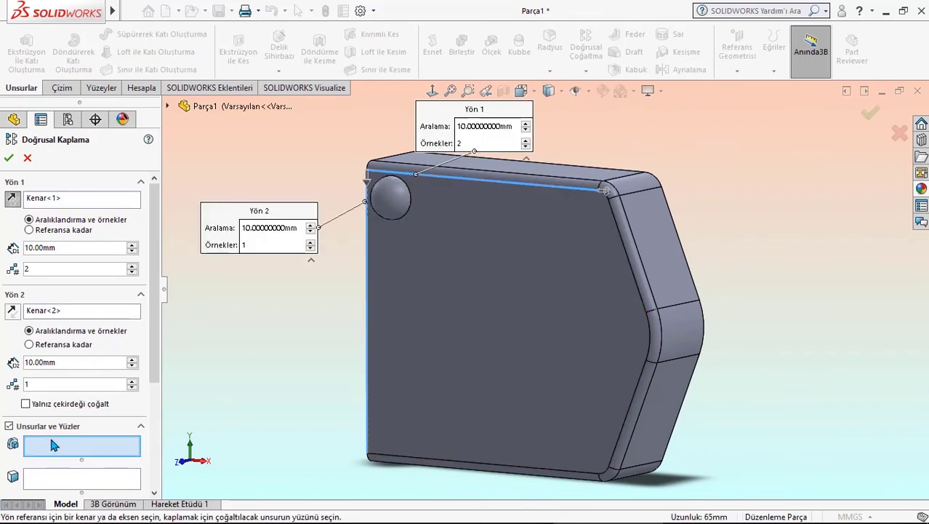
pyautogui.click(389, 213)
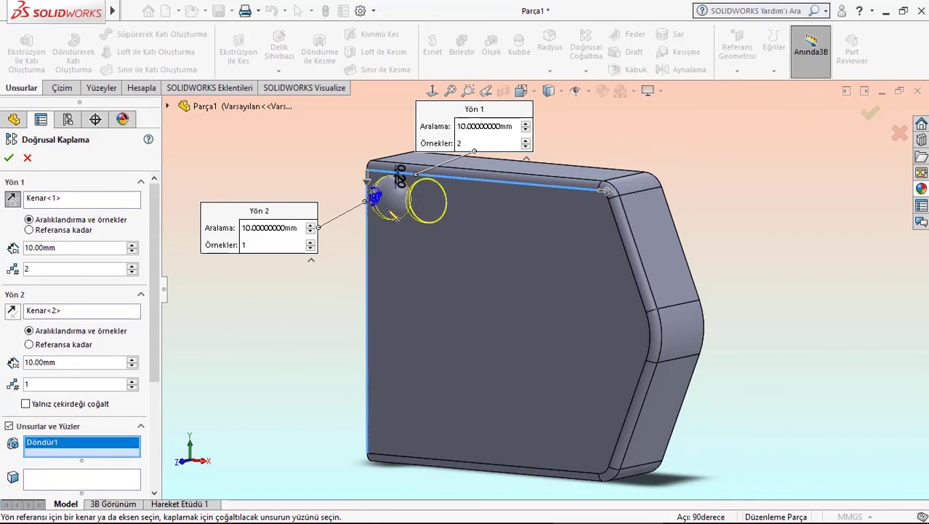
pyautogui.click(40, 248)
pyautogui.write('11')
pyautogui.press('Return')
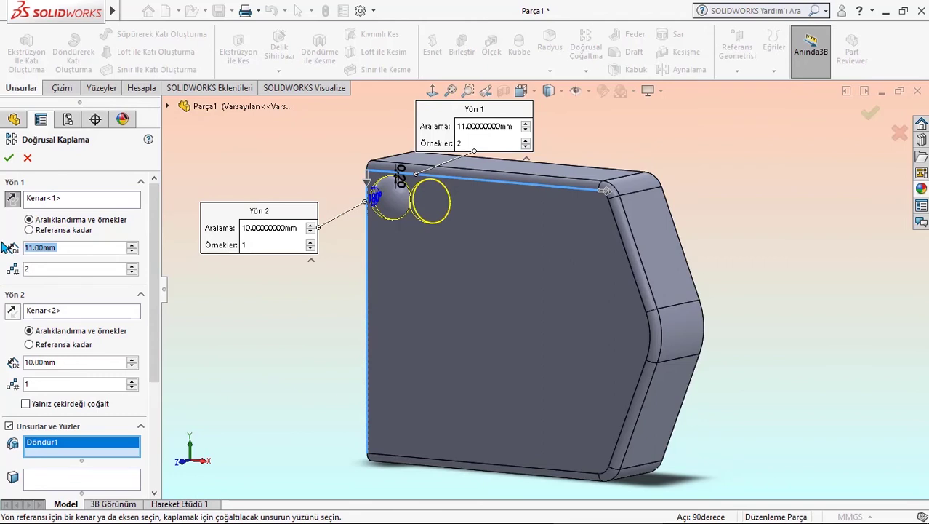
pyautogui.click(63, 362)
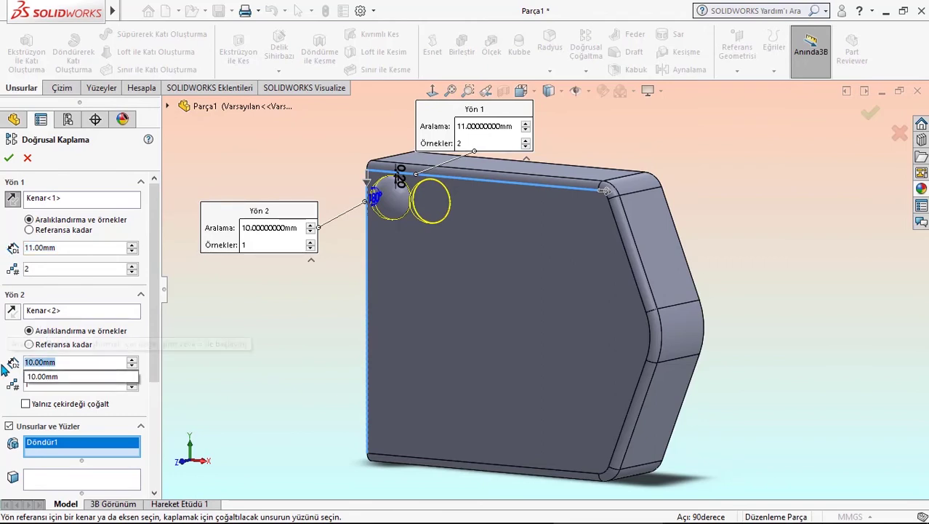
pyautogui.write('11')
pyautogui.press('Return')
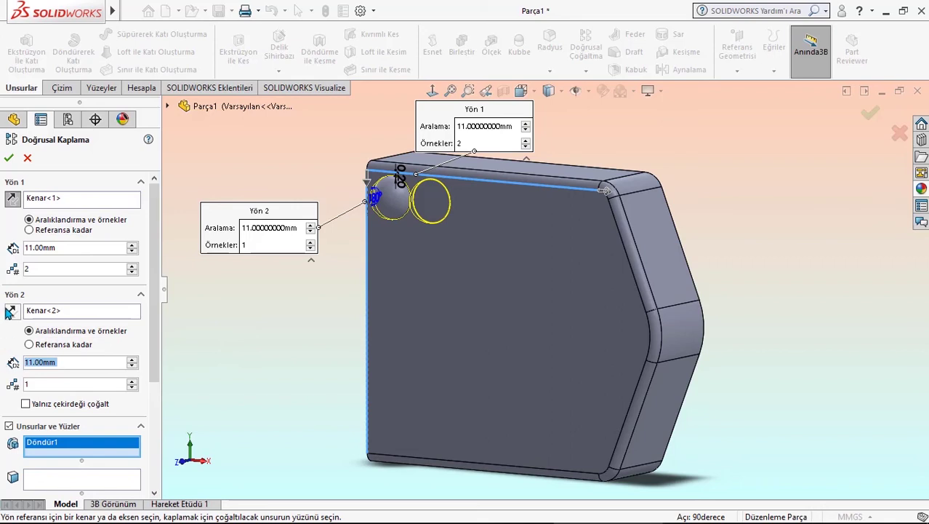
# Step: Set 6 instances in each direction and accept the 6×6 dome pattern
pyautogui.click(31, 270)
pyautogui.write('6')
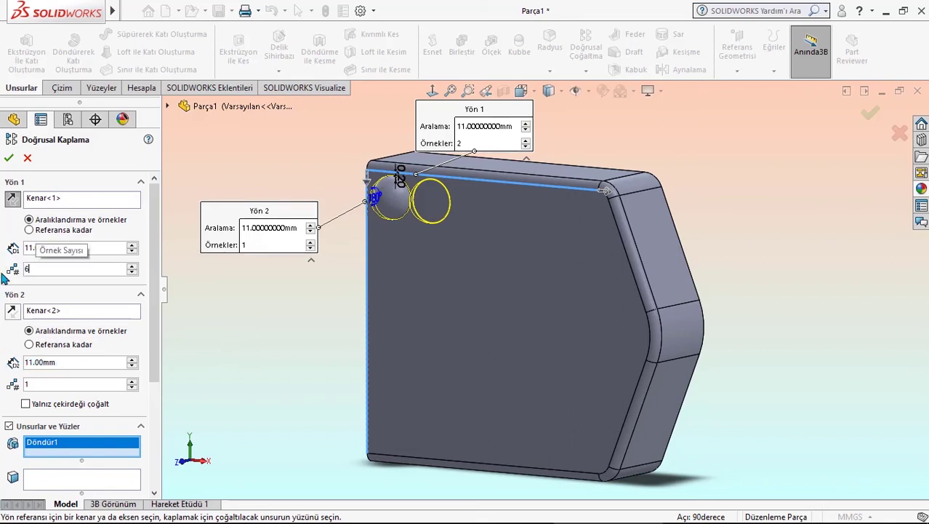
pyautogui.press('Return')
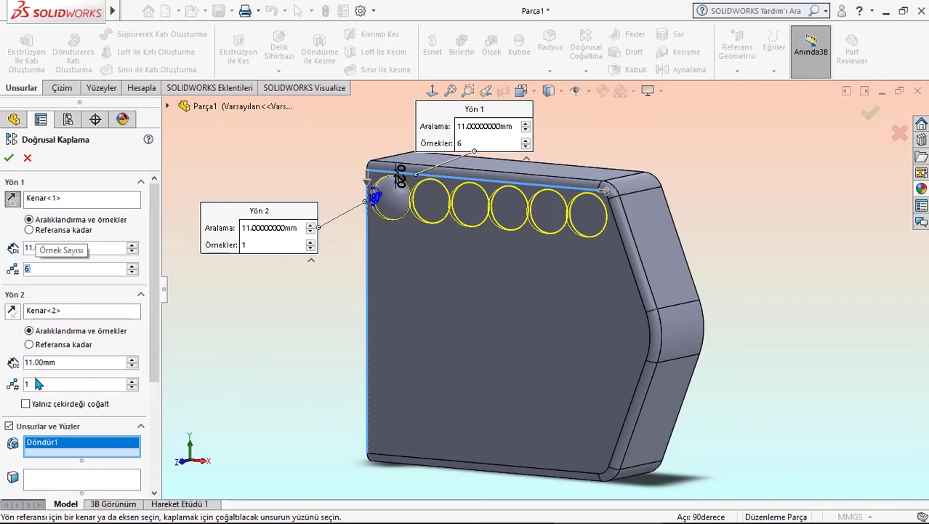
pyautogui.doubleClick(30, 381)
pyautogui.write('6')
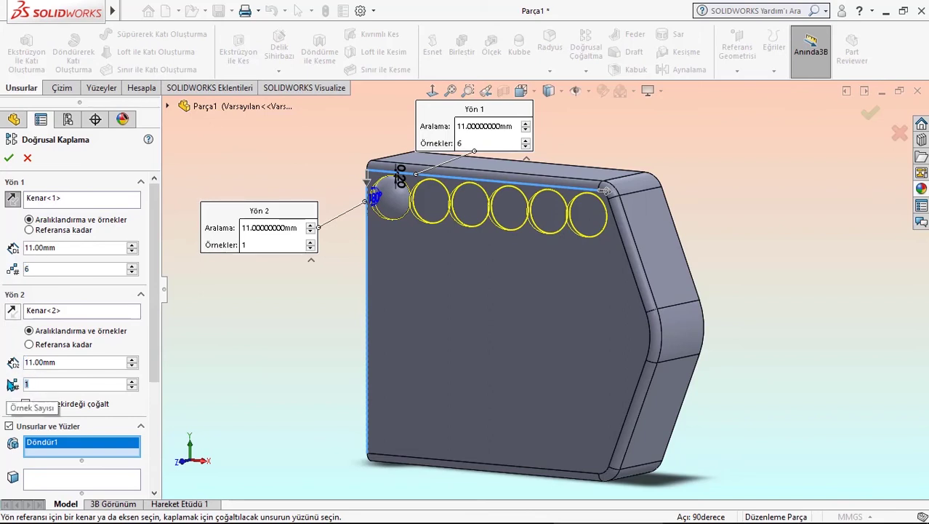
pyautogui.press('Return')
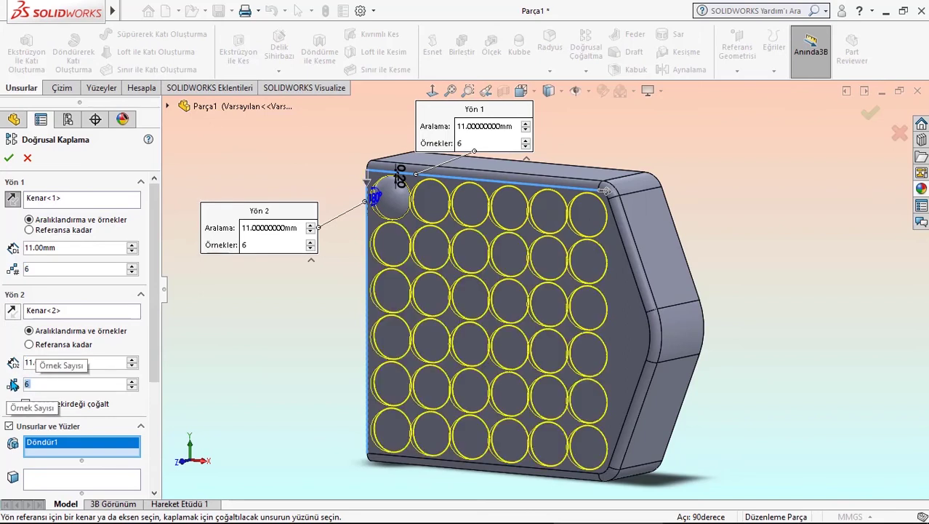
pyautogui.click(9, 158)
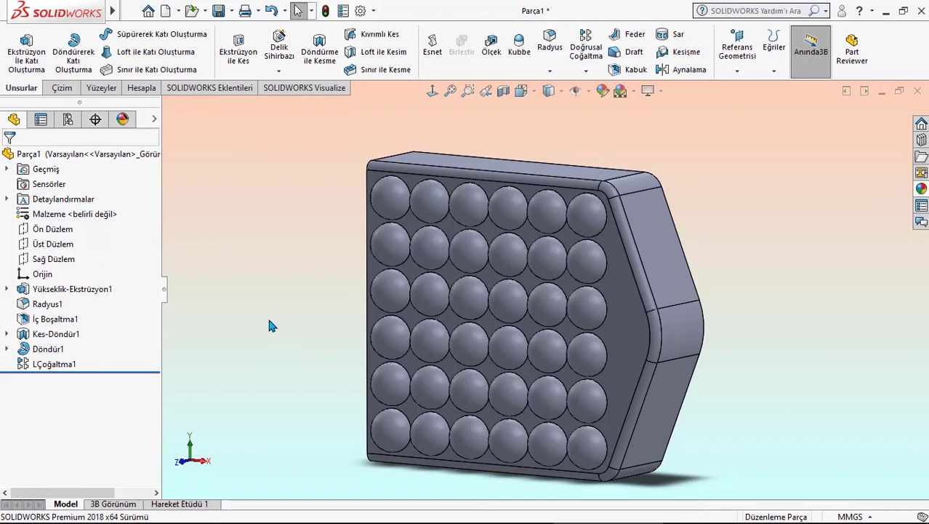
pyautogui.moveTo(303, 324); pyautogui.dragTo(315, 330, button='middle')
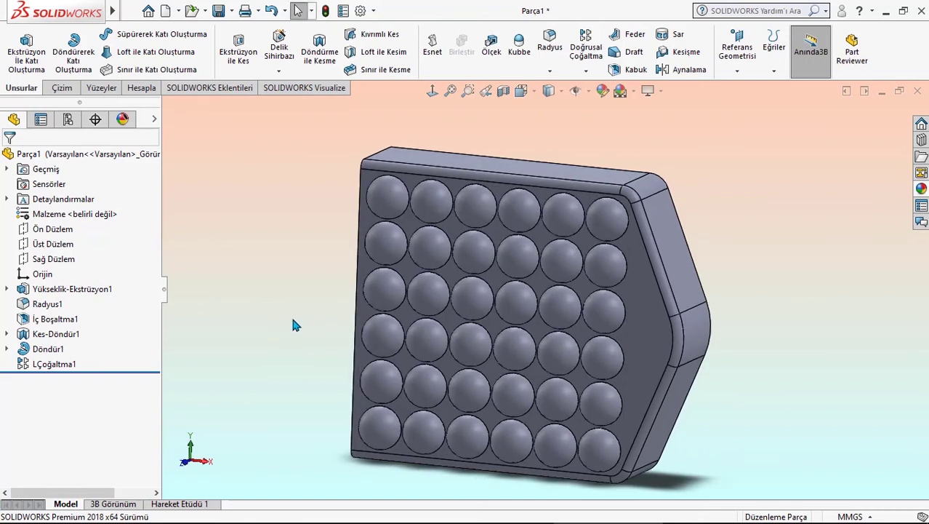
pyautogui.click(658, 319)
# Step: Sketch on the front face a centreline from a dome centre to the angled edge, then downward
pyautogui.click(713, 281)
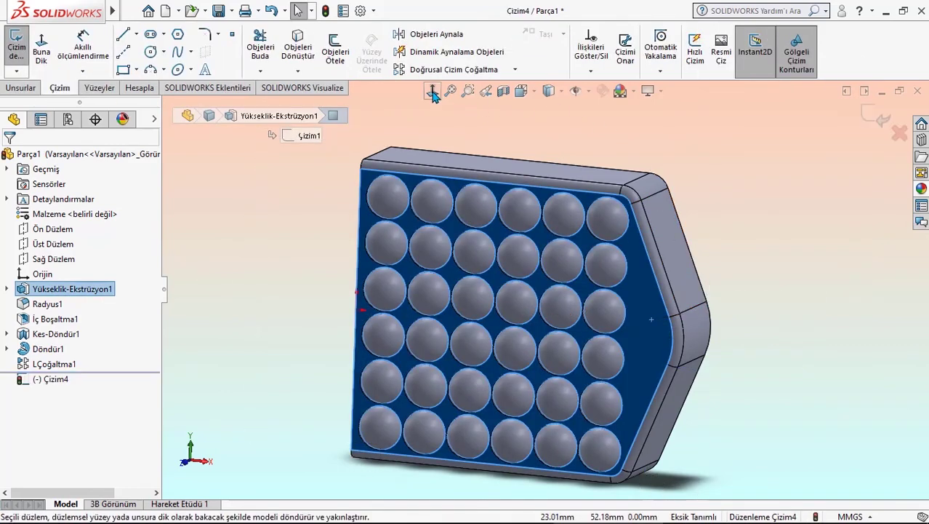
pyautogui.scroll(-5, 747, 286)
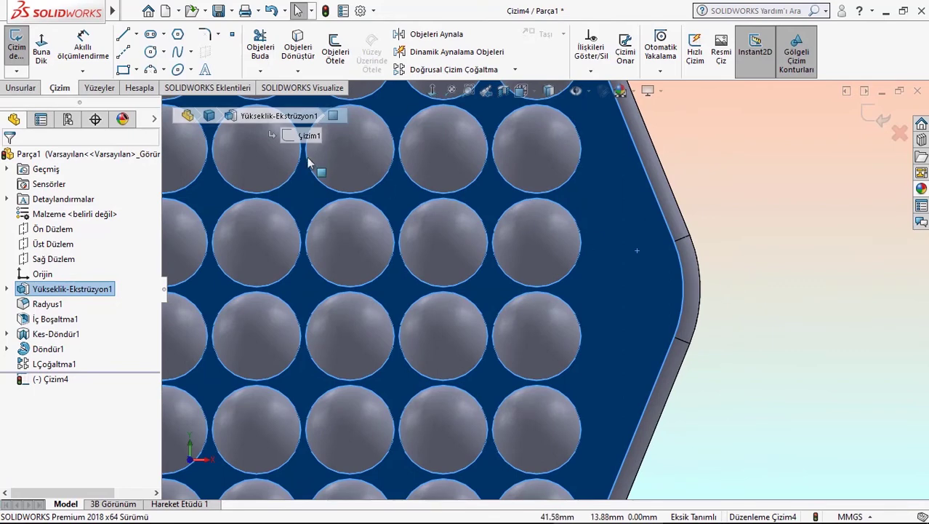
pyautogui.click(123, 51)
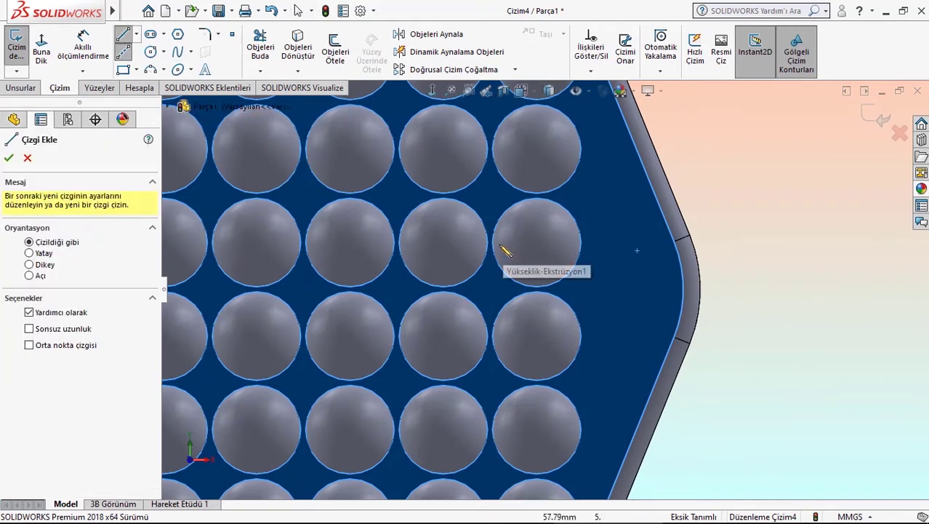
pyautogui.click(596, 247)
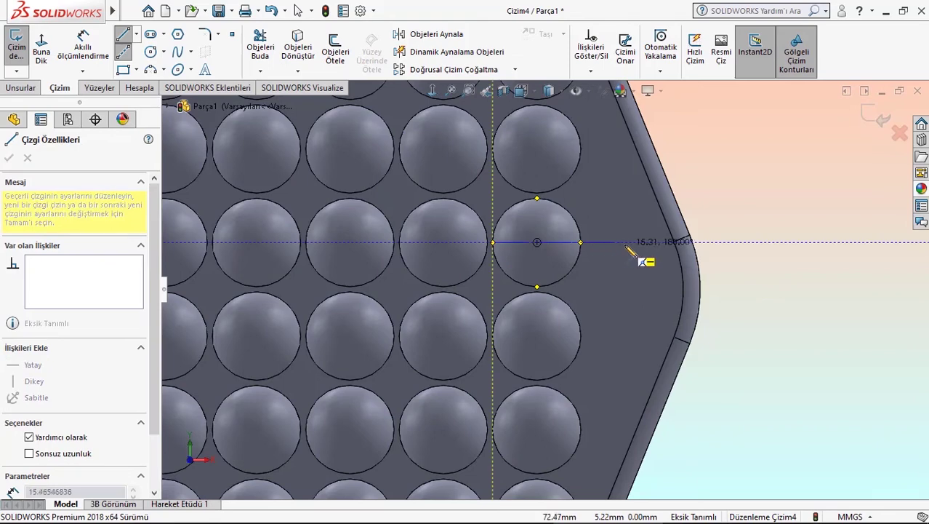
pyautogui.click(627, 242)
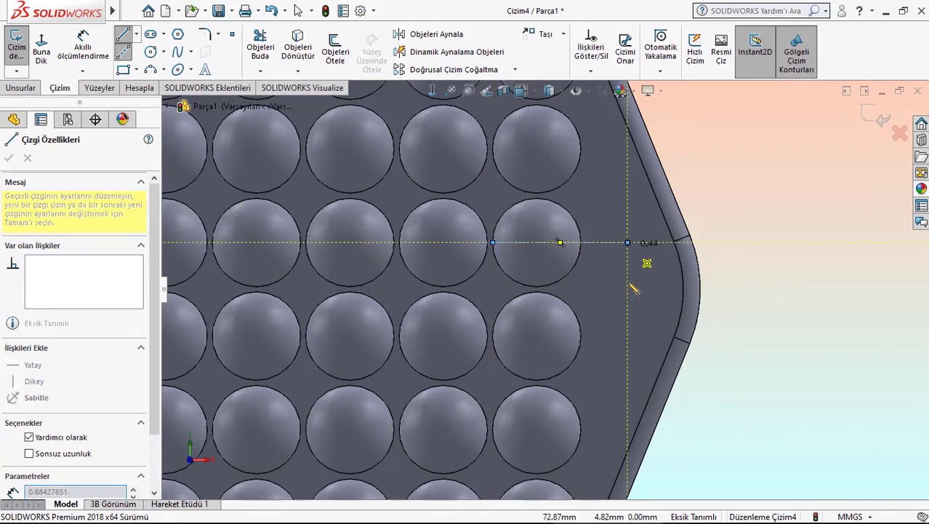
pyautogui.click(628, 344)
pyautogui.rightClick(609, 290)
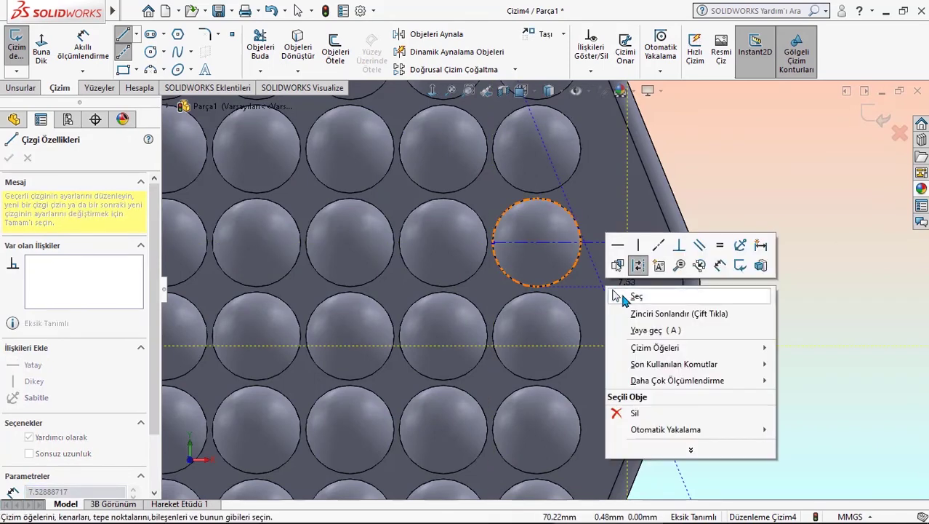
pyautogui.click(621, 293)
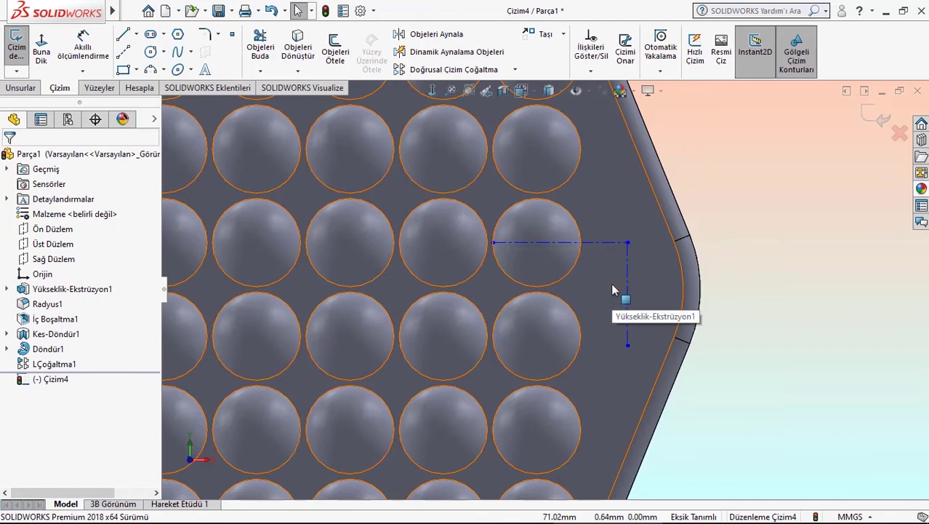
# Step: Add a short vertical centreline from the dome's top point to its centre
pyautogui.click(123, 50)
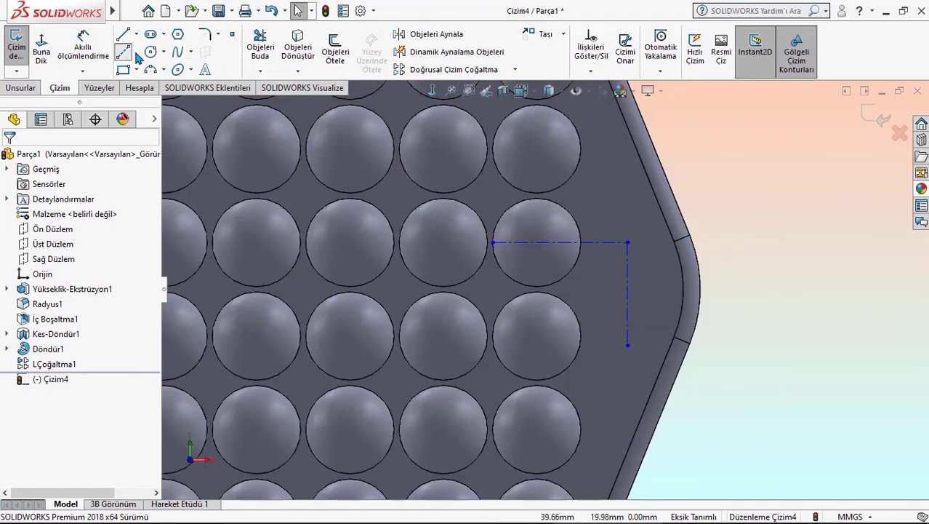
pyautogui.click(536, 198)
pyautogui.click(537, 242)
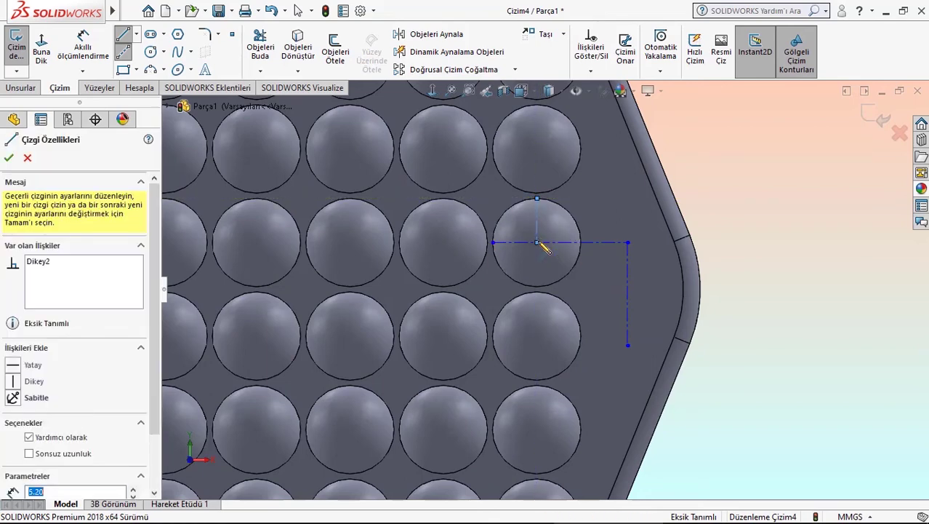
pyautogui.rightClick(611, 206)
pyautogui.click(625, 206)
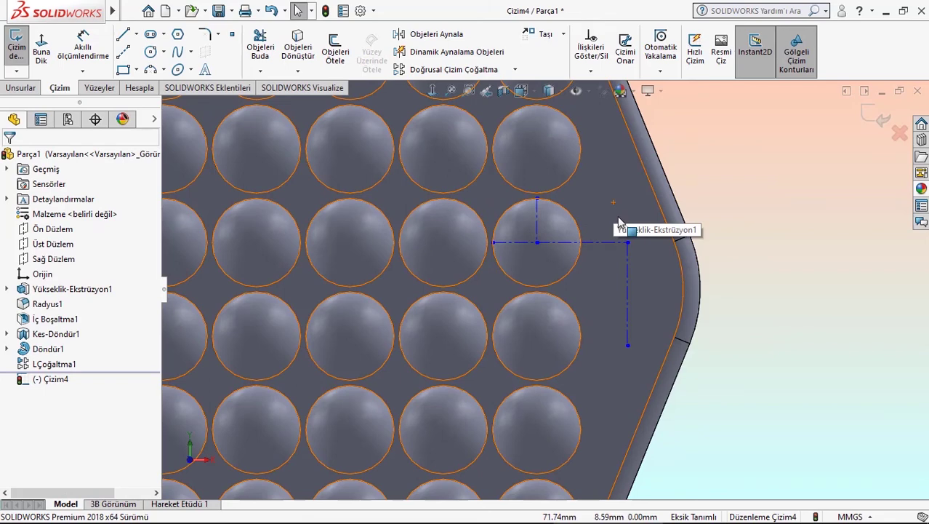
pyautogui.click(83, 45)
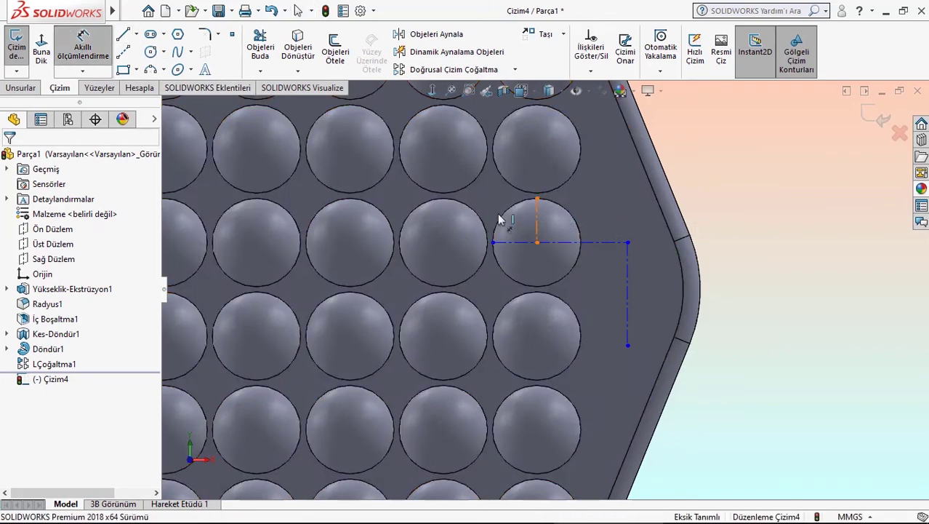
# Step: Dimension the short vertical construction line at 5.20 mm long and 62.20 mm from the part's left edge
pyautogui.click(537, 219)
pyautogui.click(438, 222)
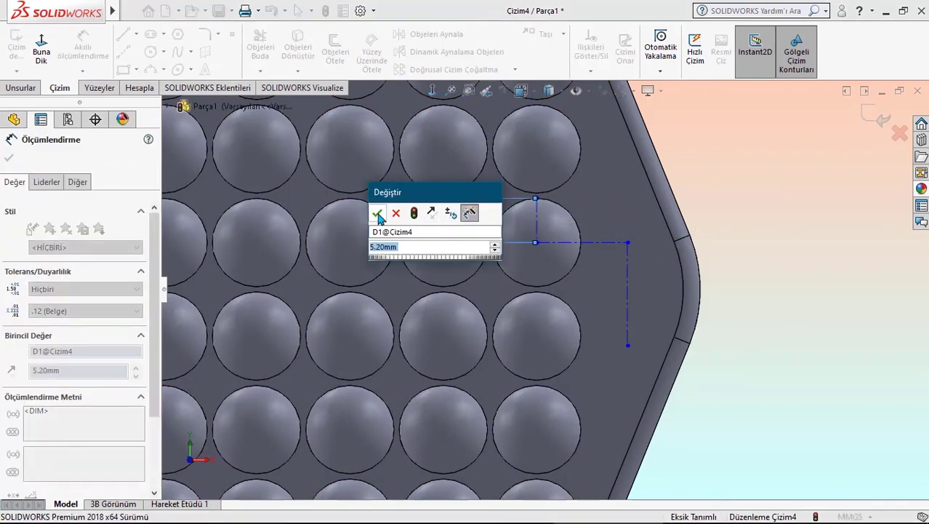
pyautogui.click(377, 212)
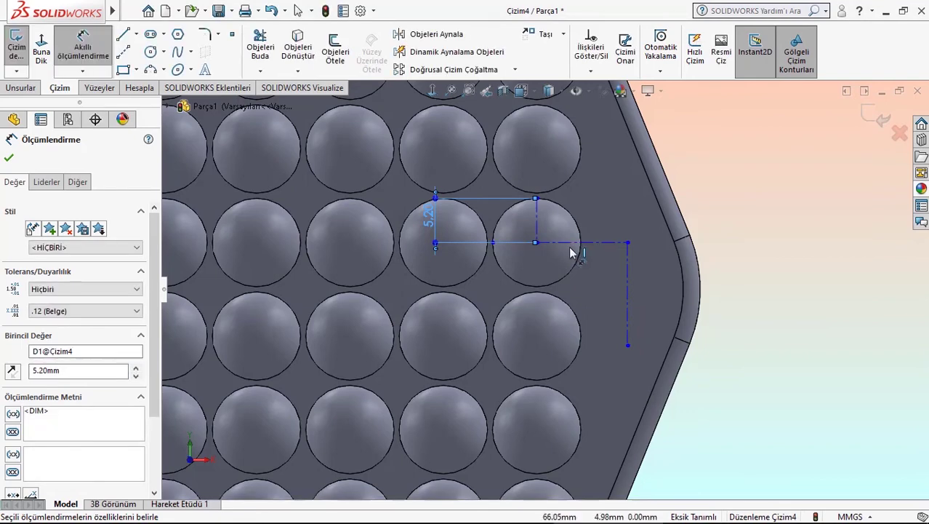
pyautogui.click(723, 208)
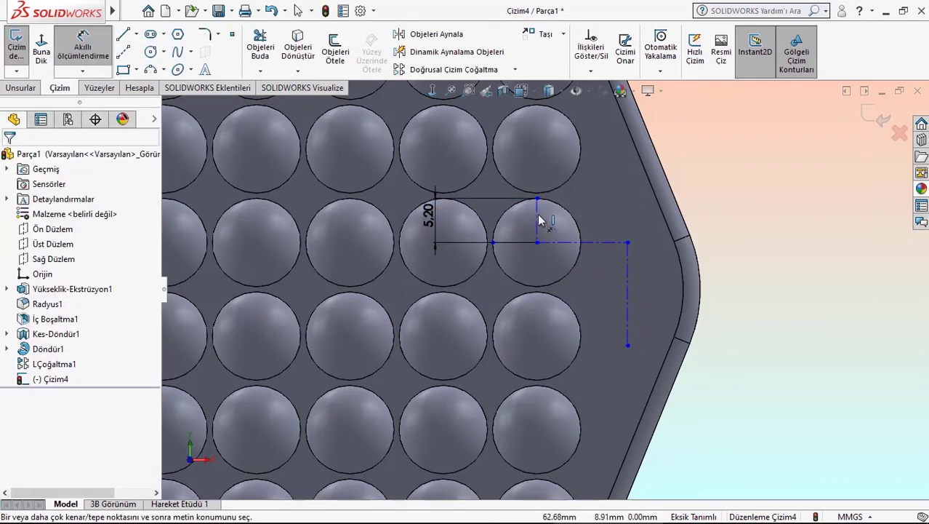
pyautogui.click(536, 222)
pyautogui.press('z')
pyautogui.press('z')
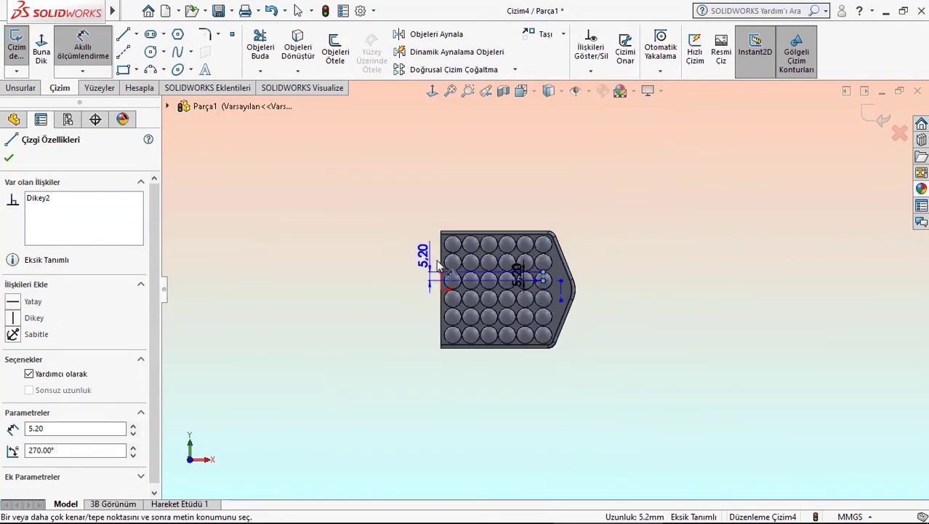
pyautogui.scroll(-3, 415, 233)
pyautogui.click(689, 317)
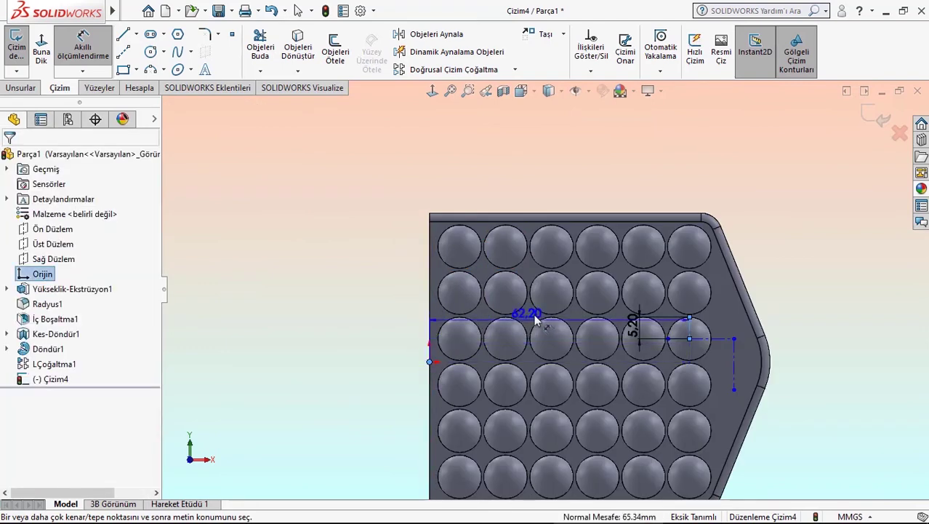
pyautogui.click(545, 291)
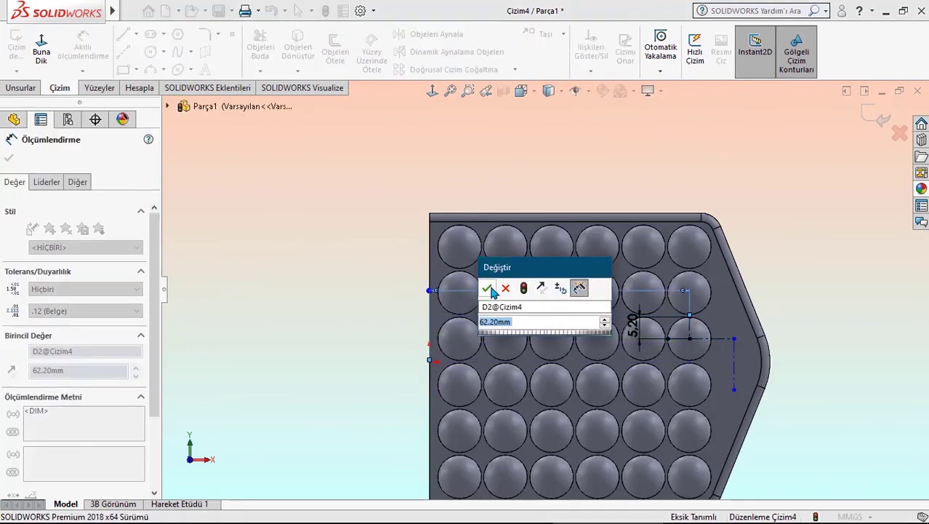
pyautogui.click(486, 288)
# Step: Set the gap between the long and short vertical construction lines to 11 mm
pyautogui.scroll(-2, 771, 364)
pyautogui.scroll(-1, 753, 365)
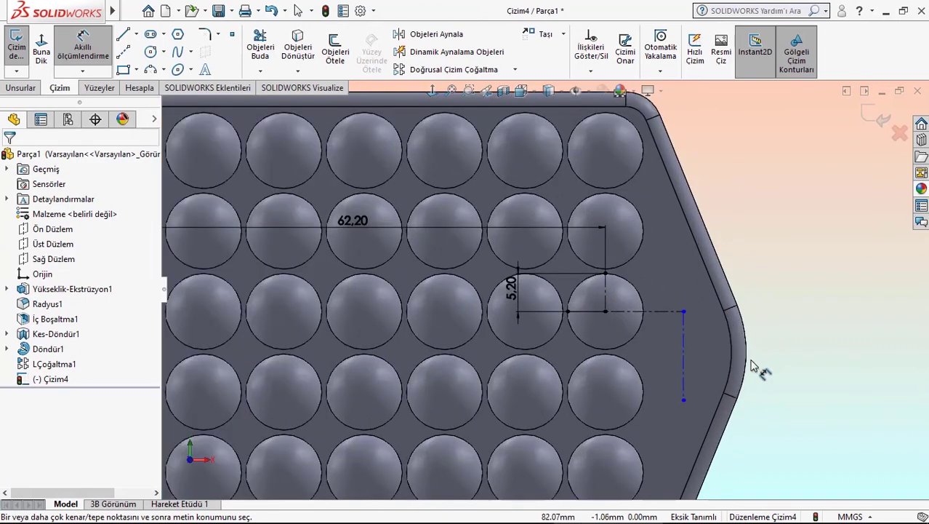
pyautogui.scroll(-1, 753, 365)
pyautogui.scroll(-1, 753, 366)
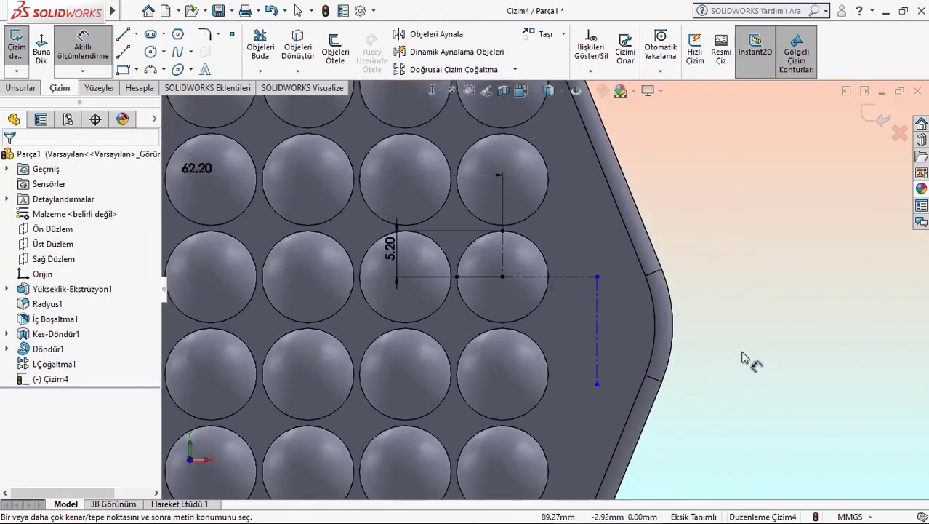
pyautogui.click(595, 300)
pyautogui.click(507, 254)
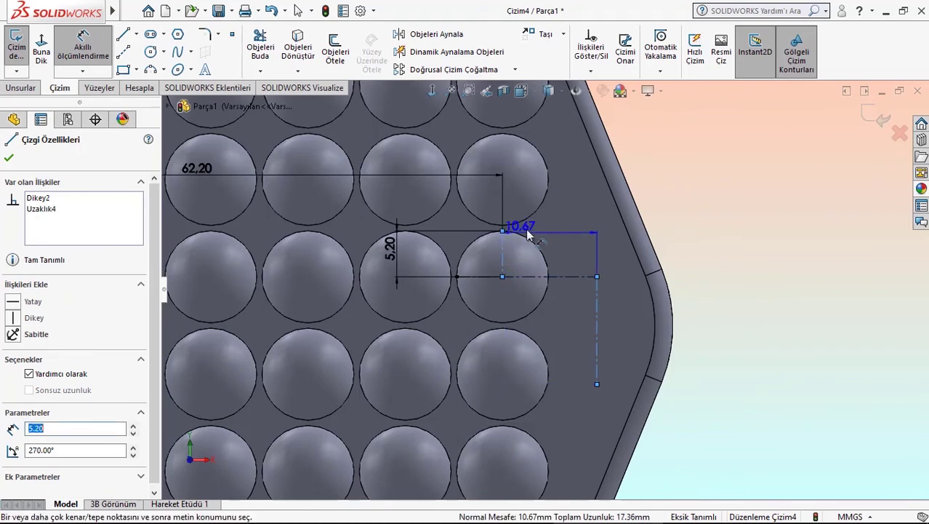
pyautogui.click(554, 215)
pyautogui.write('11')
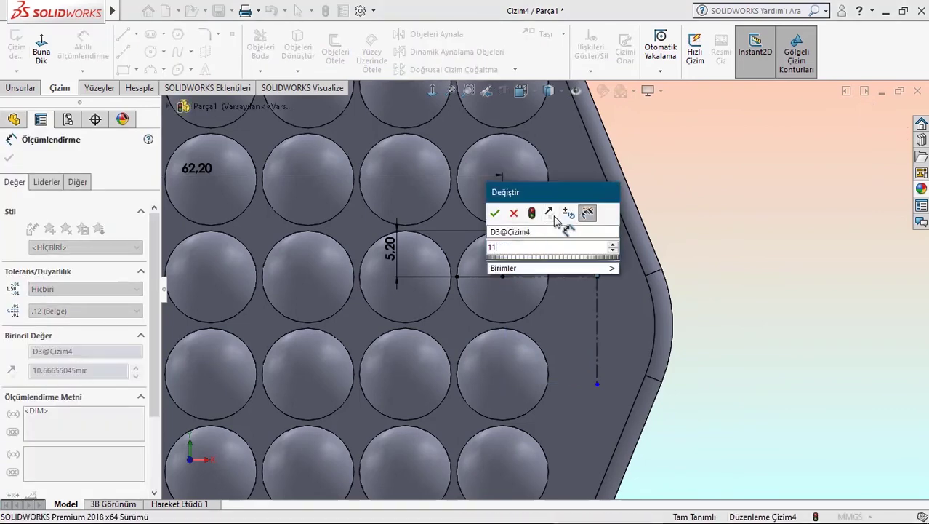
pyautogui.press('Return')
pyautogui.click(750, 270)
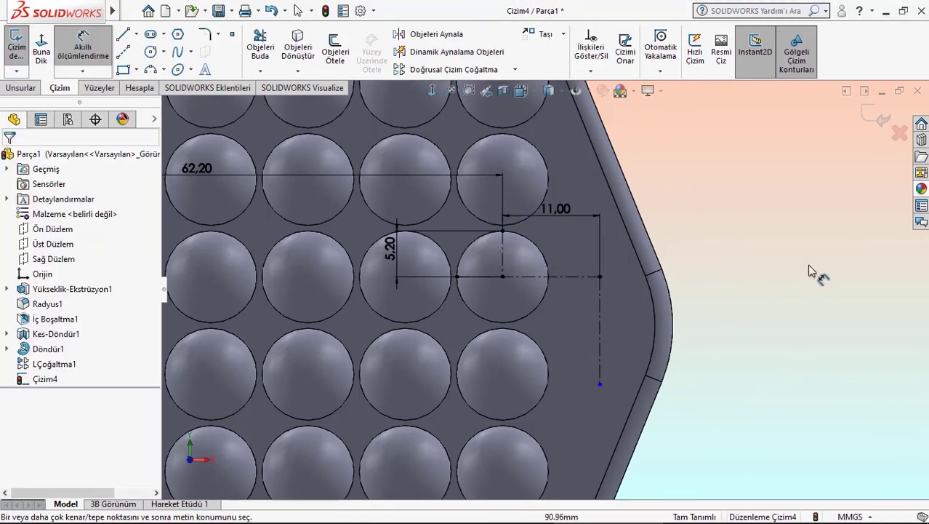
# Step: Dimension the long vertical construction line's length at 11 mm
pyautogui.click(600, 330)
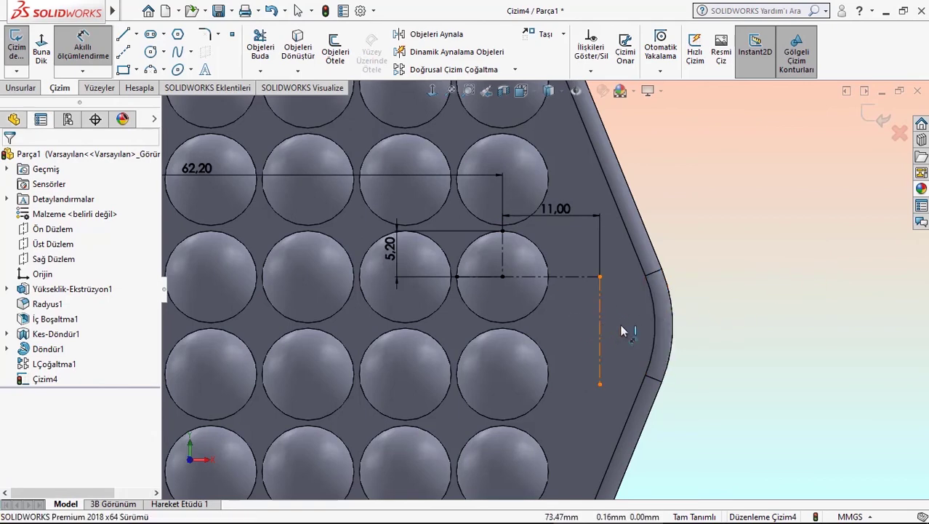
pyautogui.click(736, 338)
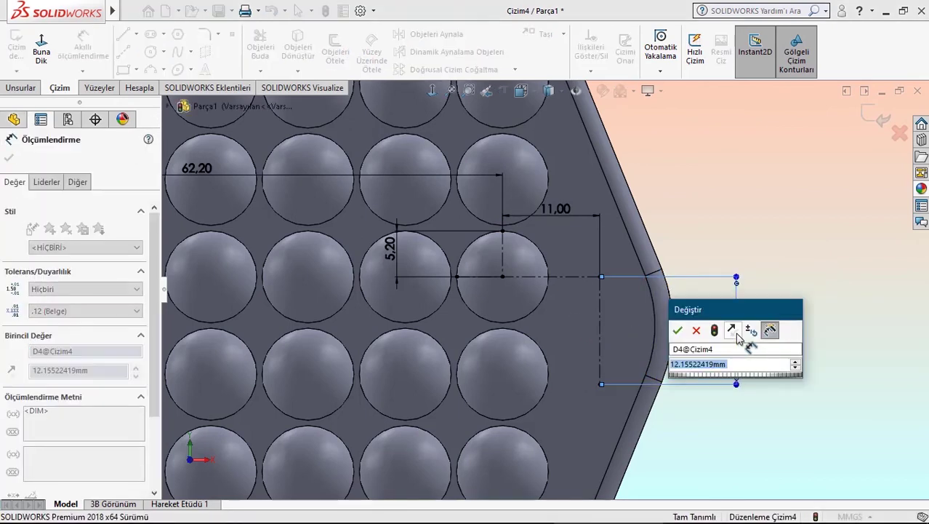
pyautogui.write('11')
pyautogui.press('Return')
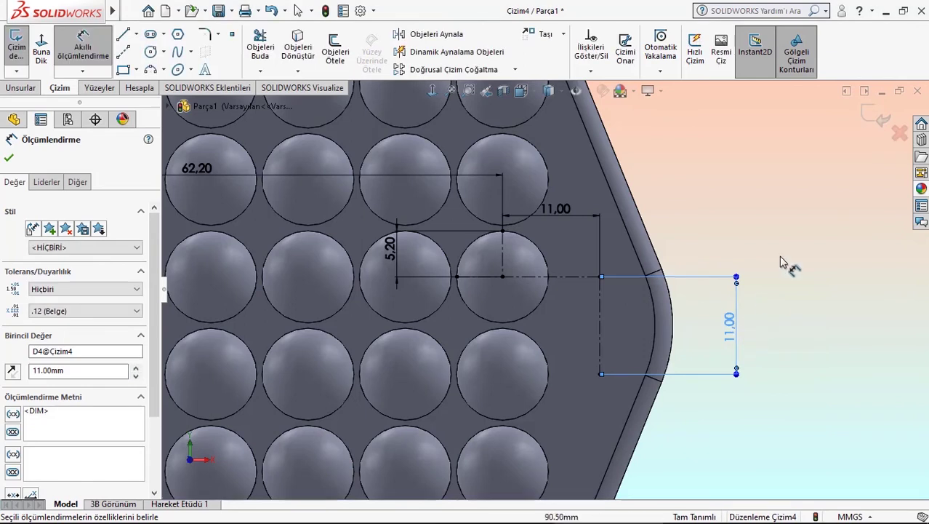
pyautogui.click(789, 251)
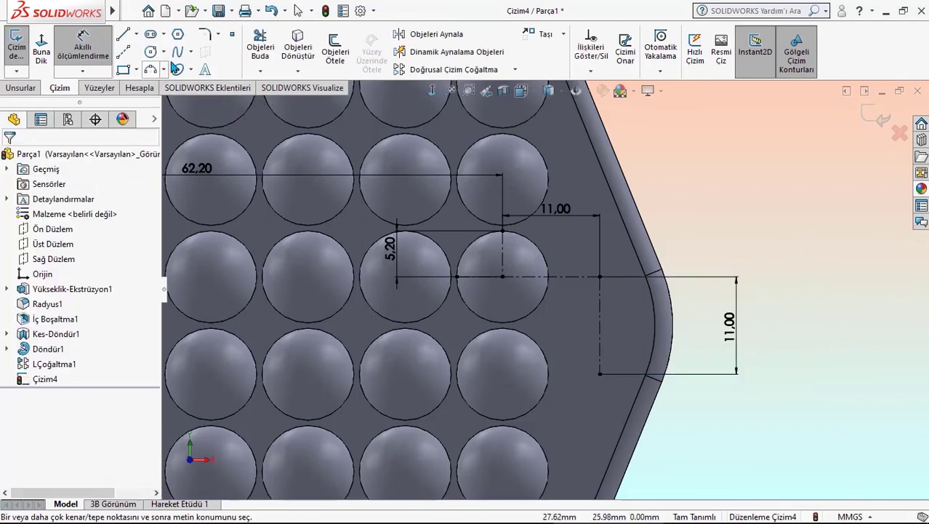
# Step: Place sketch points at the upper and lower ends of the long line and exit the sketch
pyautogui.click(233, 36)
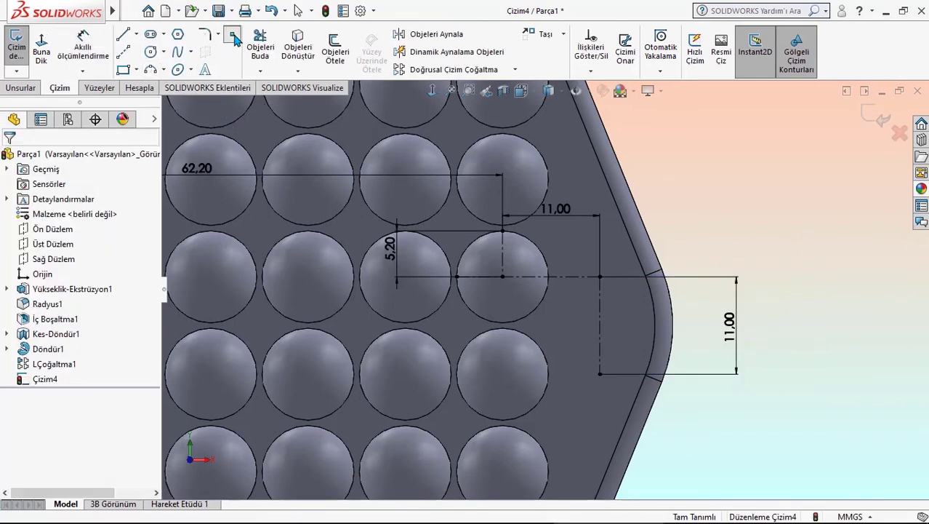
pyautogui.click(600, 277)
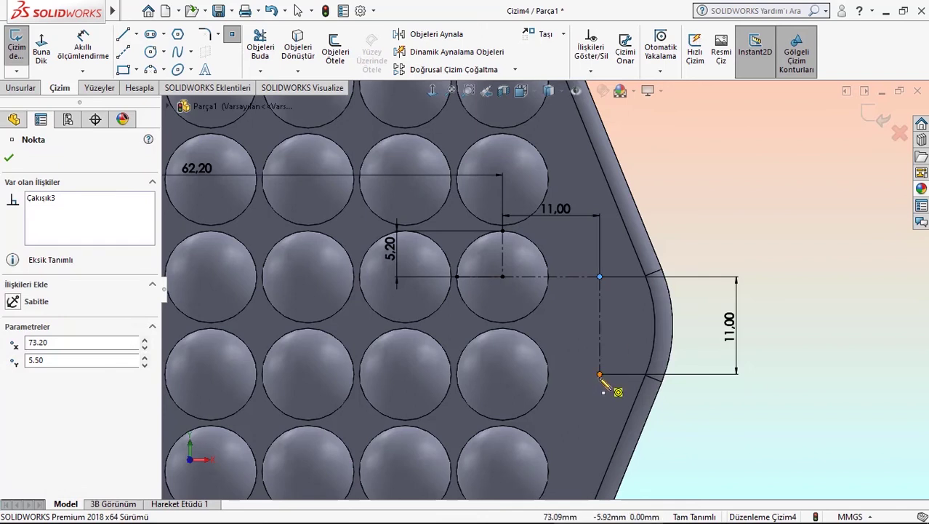
pyautogui.click(600, 374)
pyautogui.rightClick(720, 232)
pyautogui.click(722, 237)
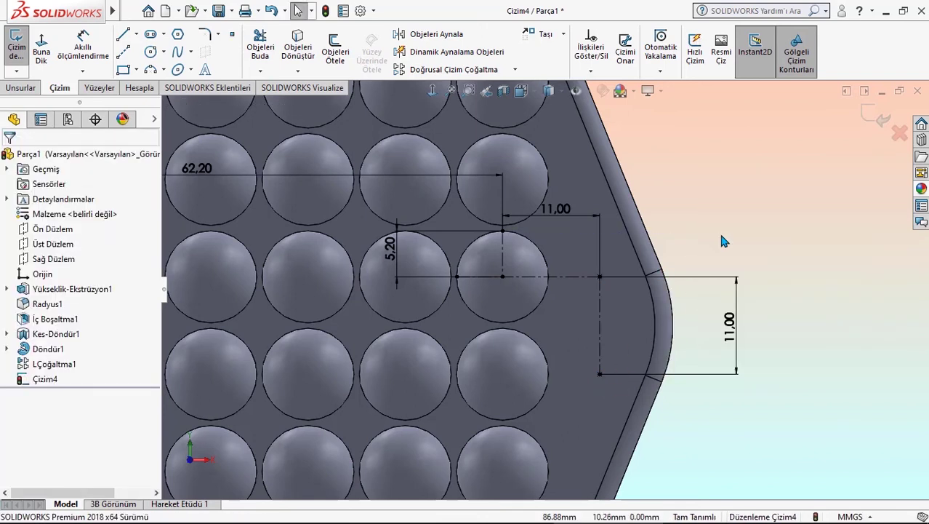
pyautogui.click(865, 118)
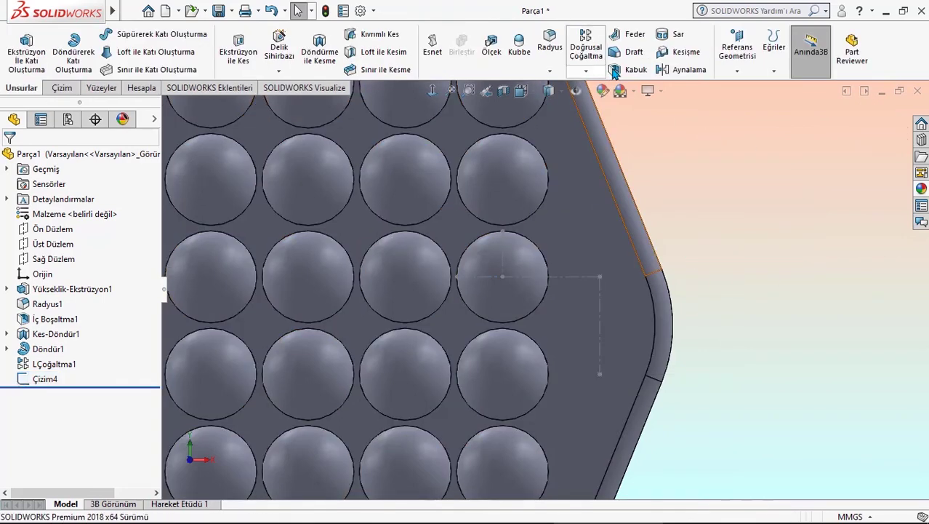
# Step: Create a sketch-driven pattern on Çizim4 copying Kes-Döndür1 and Döndür1
pyautogui.click(586, 70)
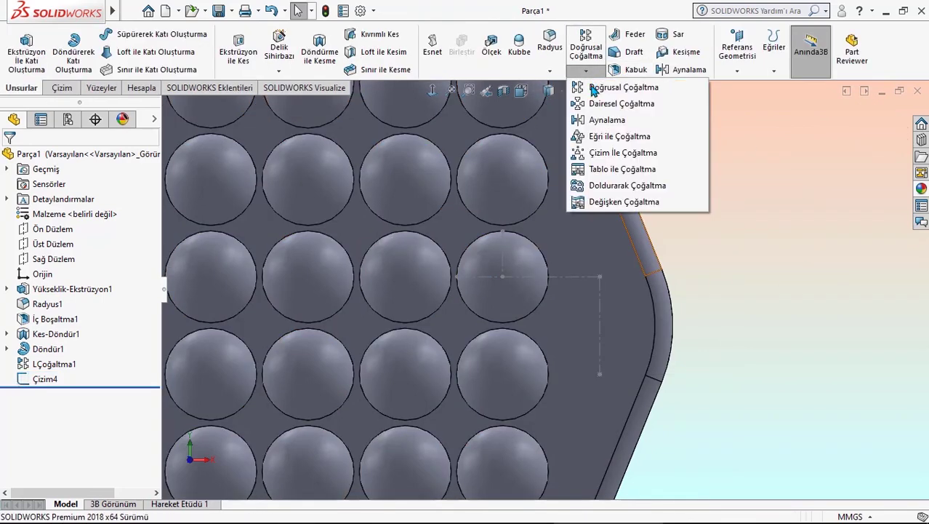
pyautogui.click(620, 154)
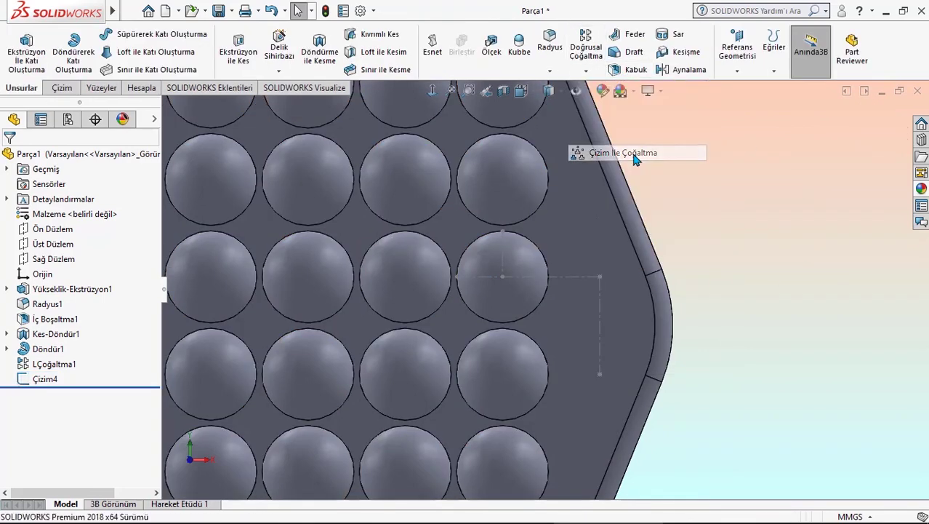
pyautogui.click(582, 279)
pyautogui.press('f')
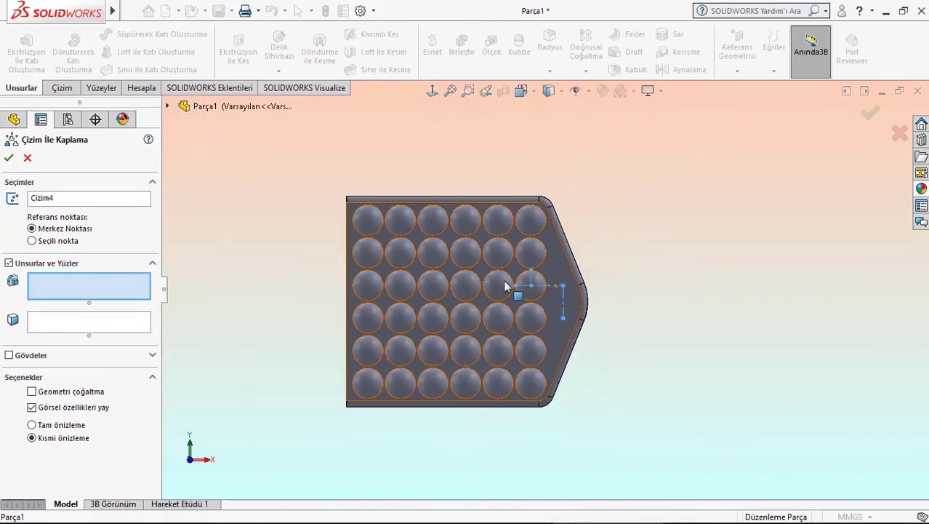
pyautogui.click(167, 106)
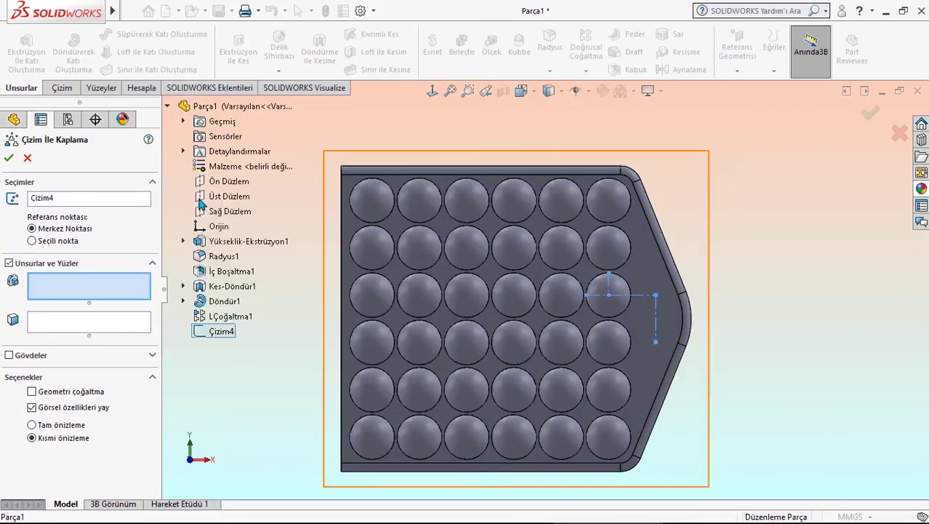
pyautogui.click(207, 287)
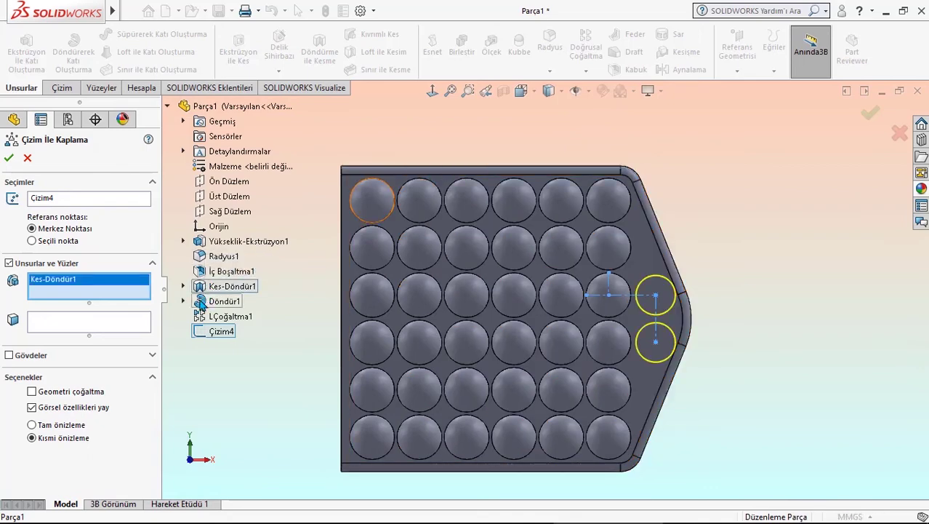
pyautogui.click(201, 304)
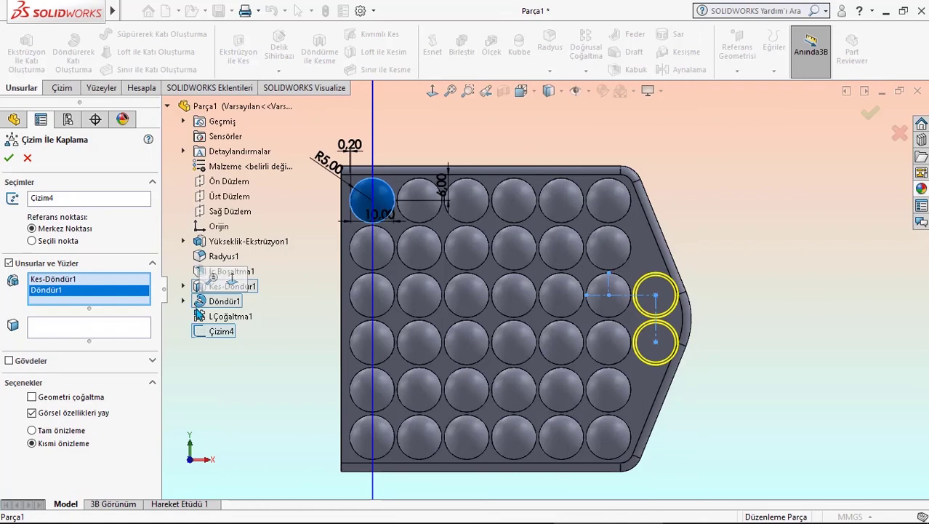
pyautogui.moveTo(598, 339); pyautogui.dragTo(531, 355, button='middle')
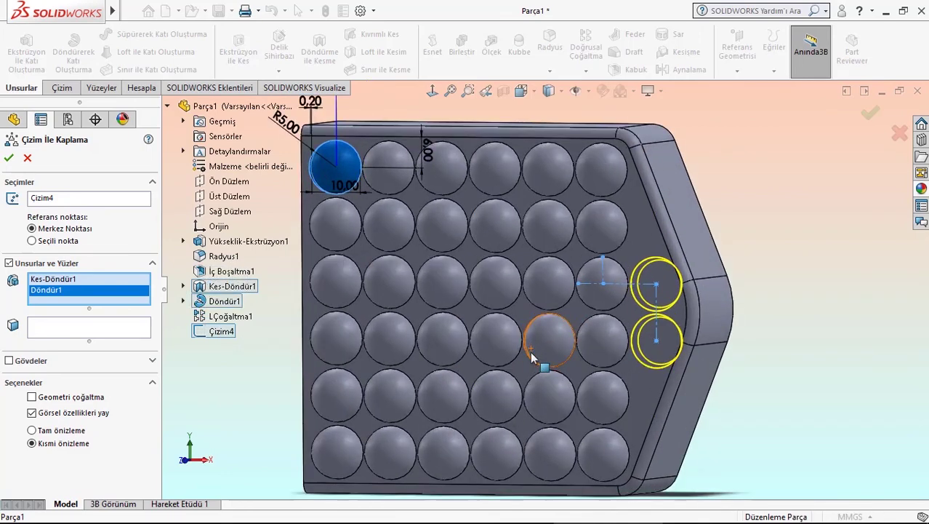
pyautogui.click(9, 158)
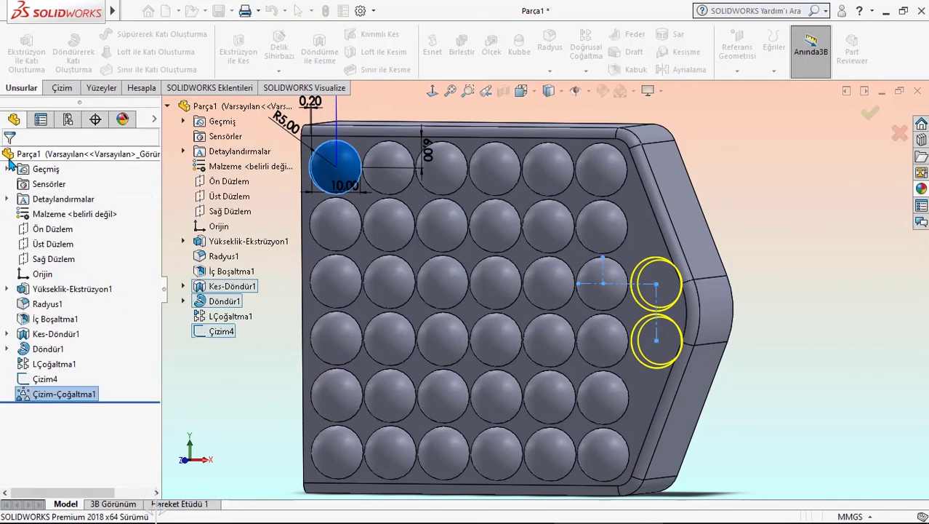
# Step: Hide the Çizim4 sketch and orbit to view the tip domes head-on
pyautogui.moveTo(591, 331); pyautogui.dragTo(222, 333, button='middle')
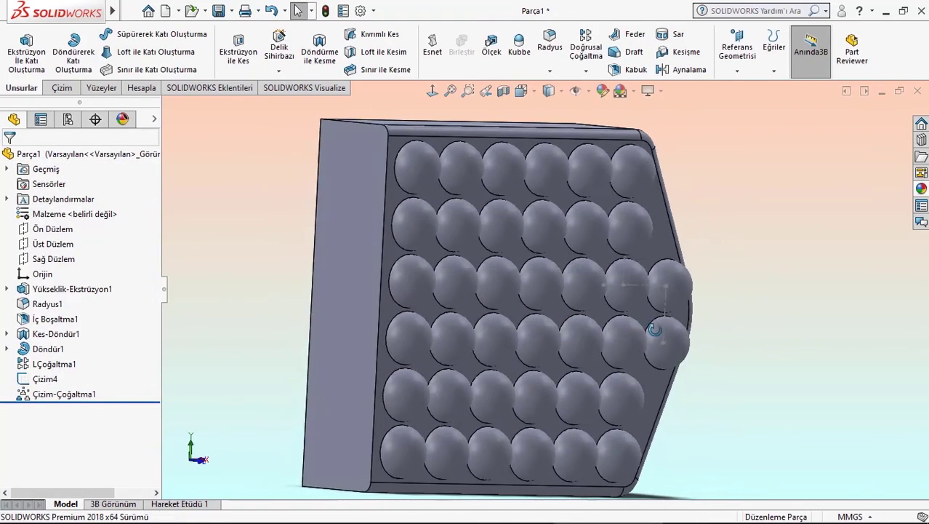
pyautogui.click(45, 379)
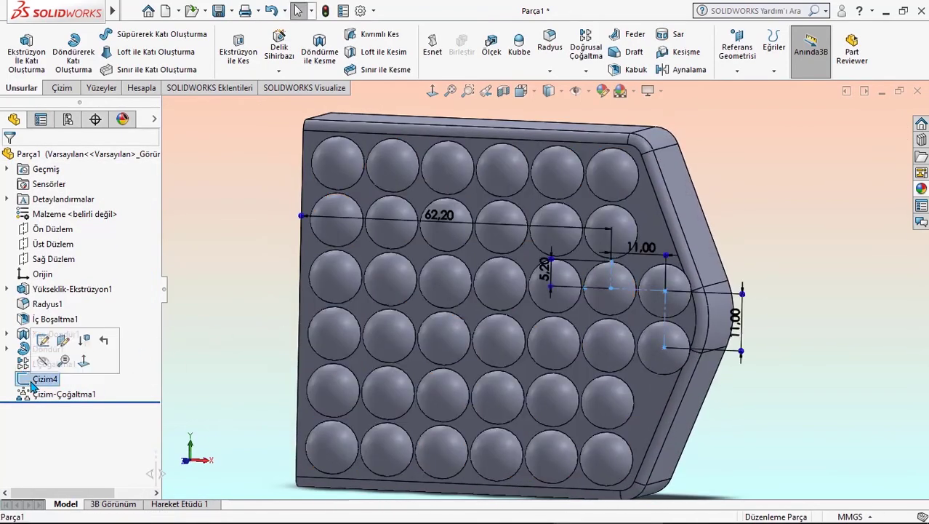
pyautogui.click(256, 367)
pyautogui.moveTo(373, 350); pyautogui.dragTo(582, 377, button='middle')
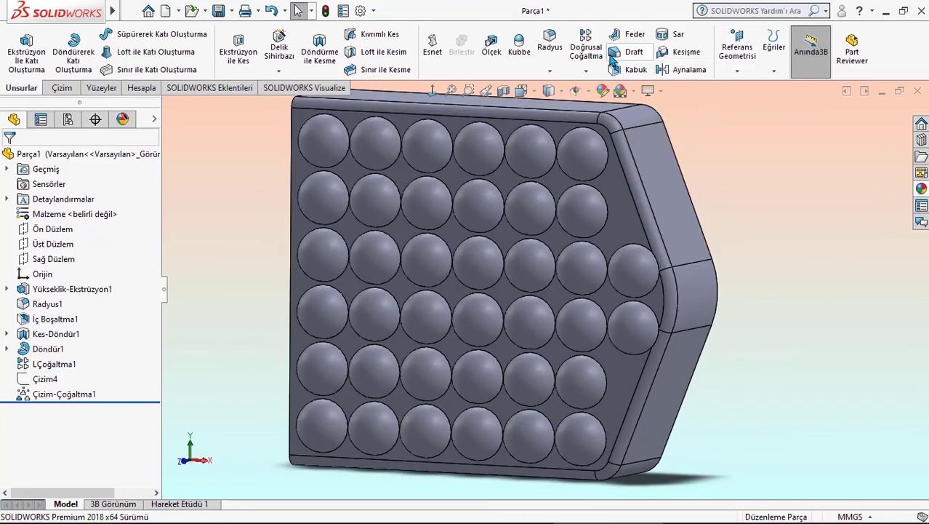
# Step: Start a fillet and select the 35 inner dome base edges plus the tip-dome edges
pyautogui.click(550, 45)
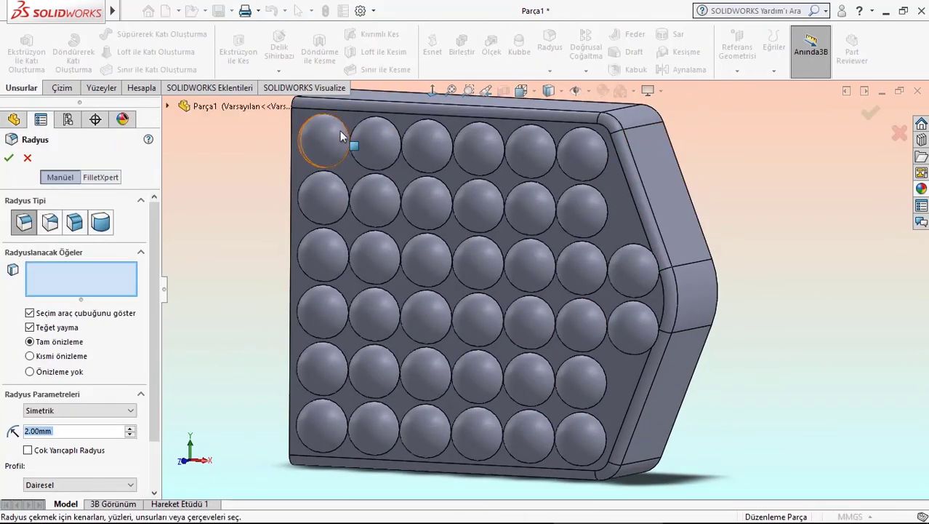
pyautogui.click(342, 127)
pyautogui.click(344, 129)
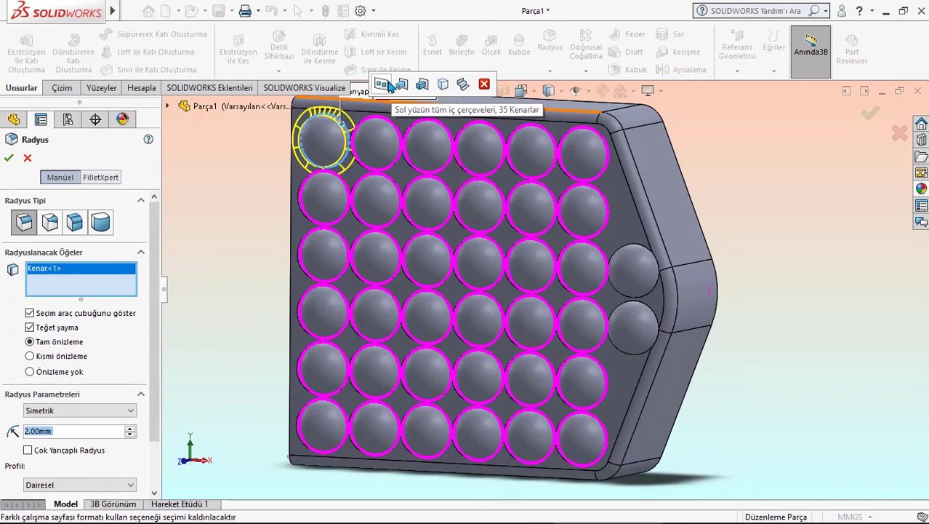
pyautogui.click(389, 86)
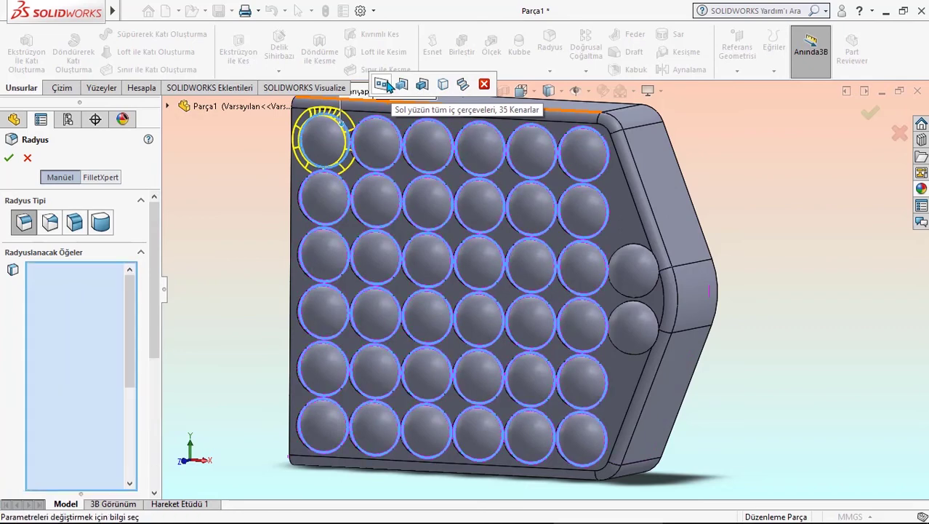
pyautogui.click(383, 83)
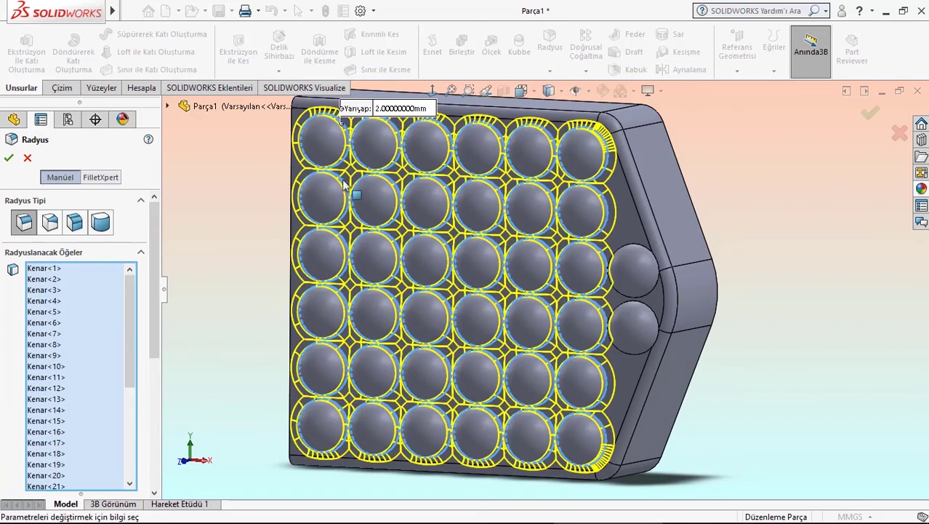
pyautogui.click(646, 298)
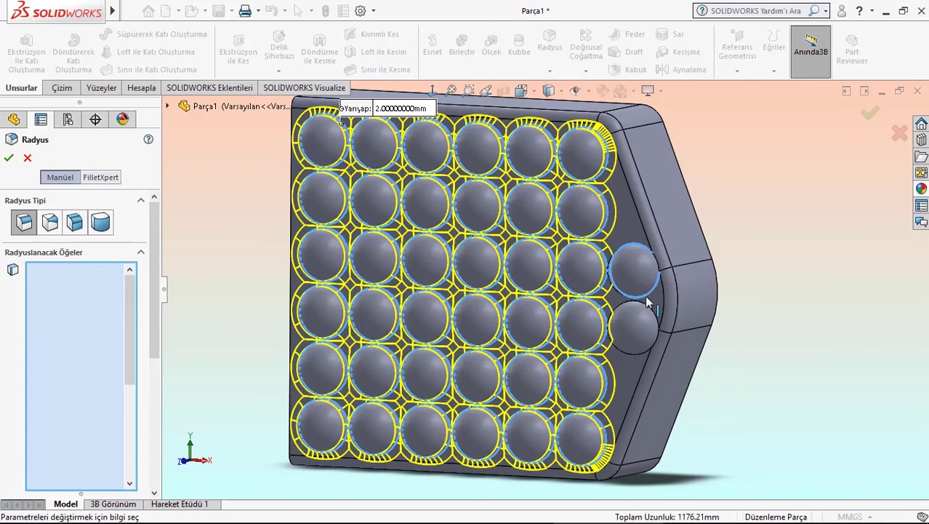
pyautogui.click(651, 311)
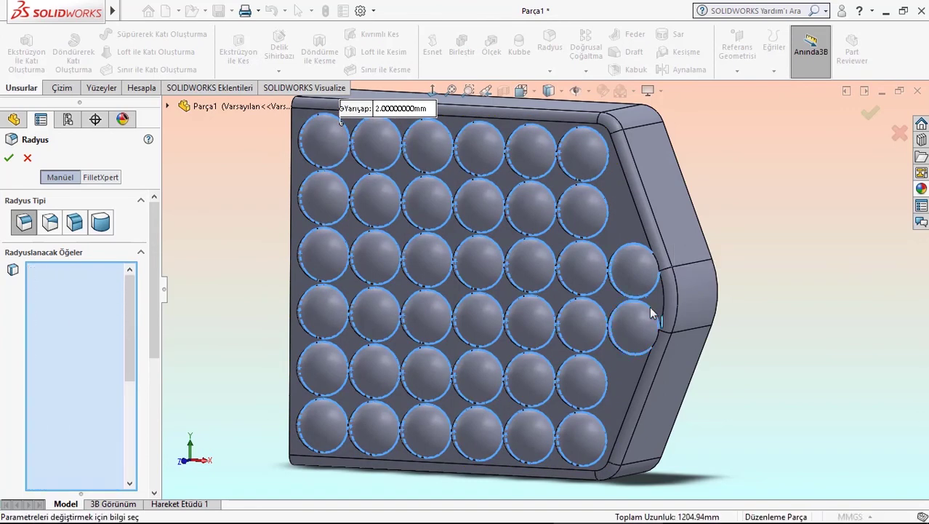
pyautogui.scroll(-2, 650, 307)
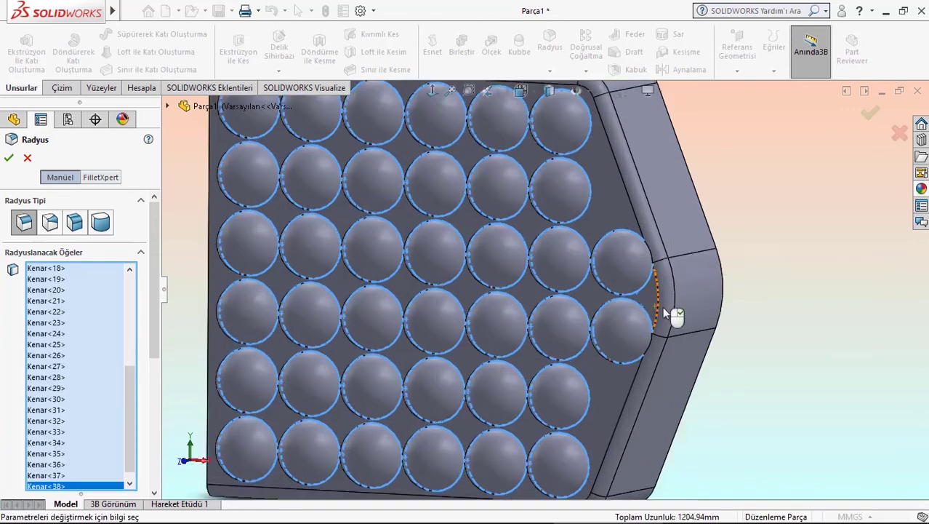
pyautogui.scroll(-2, 650, 306)
pyautogui.click(639, 235)
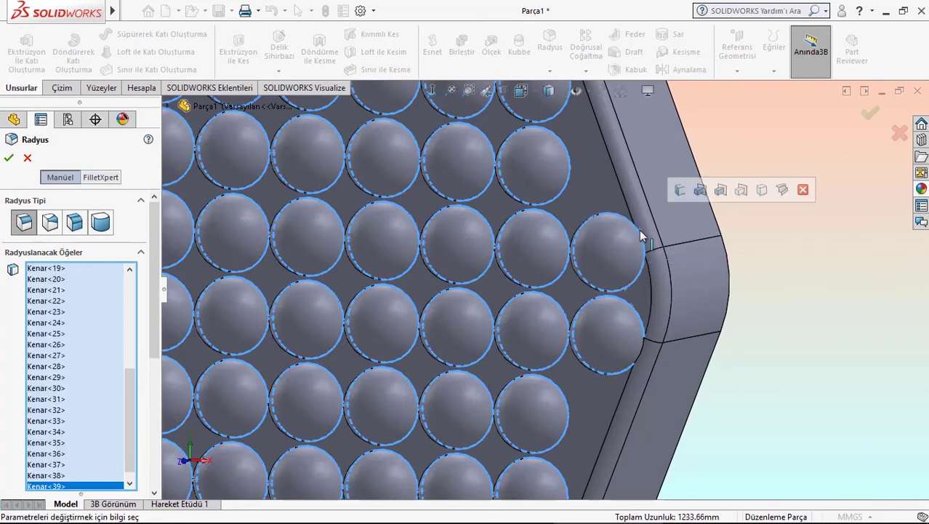
pyautogui.click(641, 359)
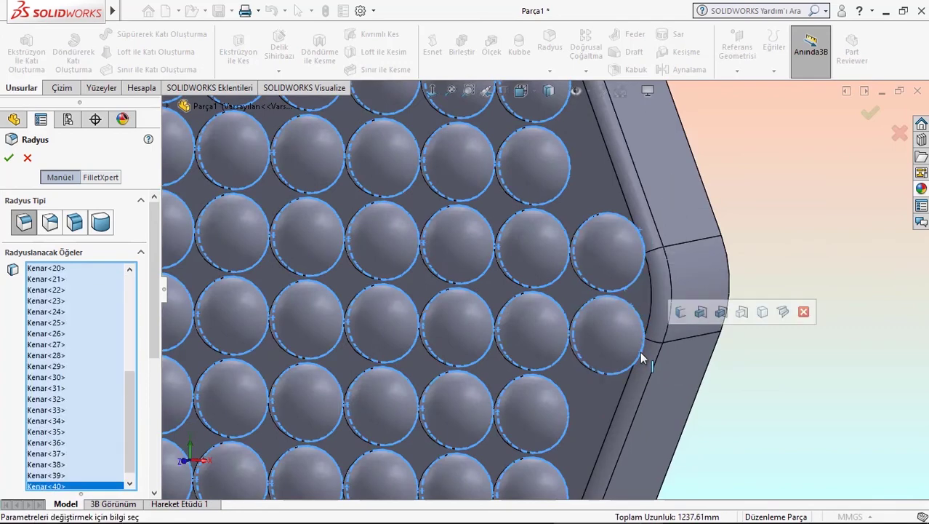
pyautogui.scroll(2, 522, 319)
pyautogui.moveTo(522, 319); pyautogui.dragTo(495, 324, button='middle')
pyautogui.scroll(-3, 5, 357)
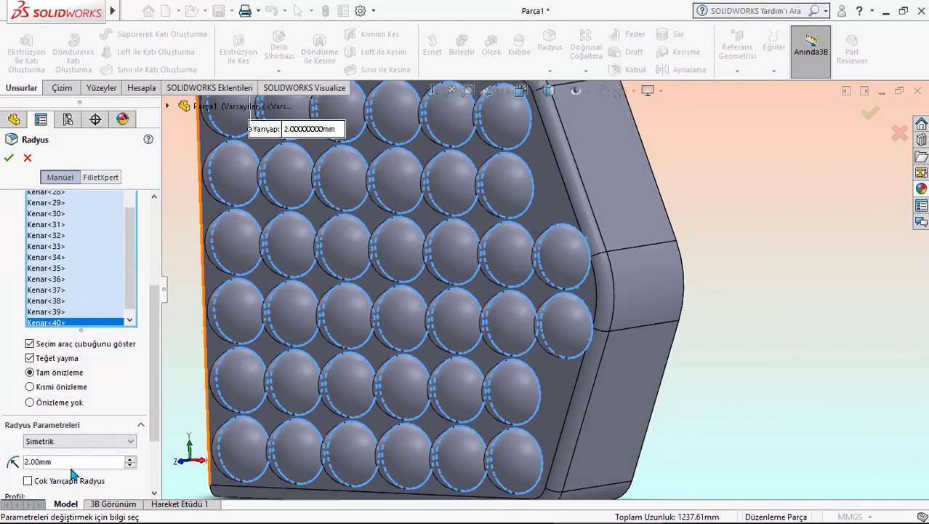
# Step: Set a 1 mm radius and remove Kenar<40> and the tip-dome edges from the fillet list
pyautogui.write('1')
pyautogui.press('Return')
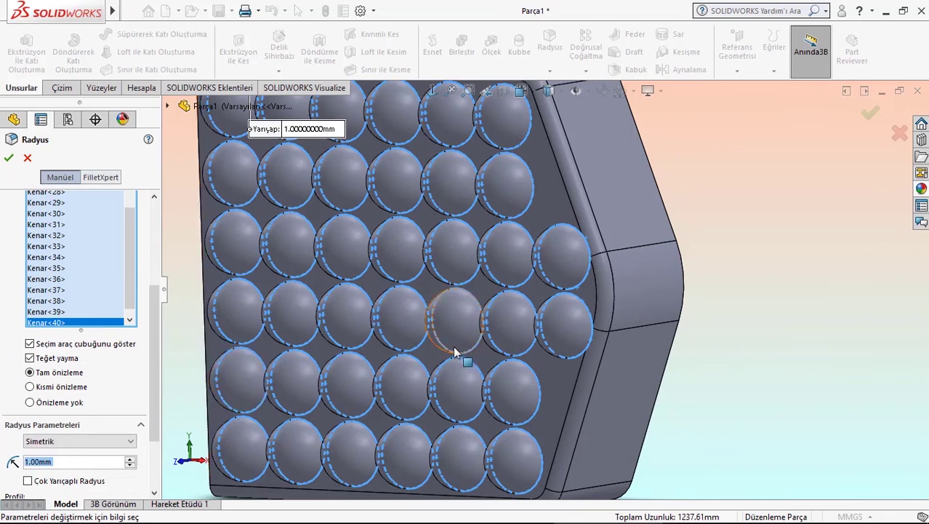
pyautogui.moveTo(492, 322); pyautogui.dragTo(473, 326, button='middle')
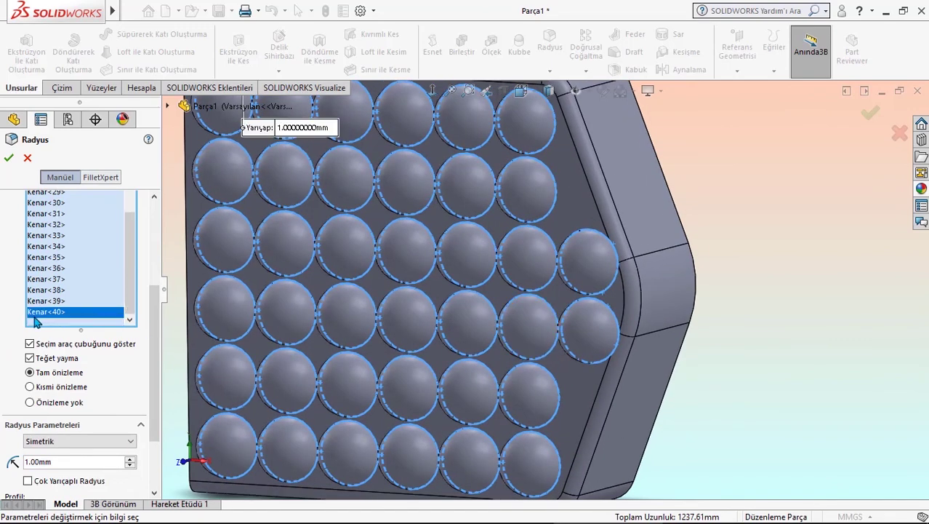
pyautogui.rightClick(41, 311)
pyautogui.click(64, 350)
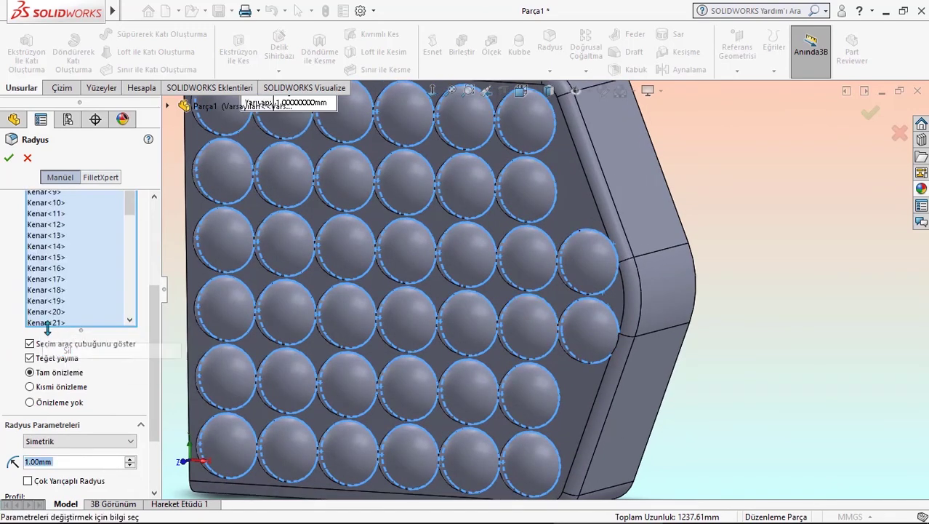
pyautogui.scroll(2, 44, 324)
pyautogui.scroll(-2, 40, 327)
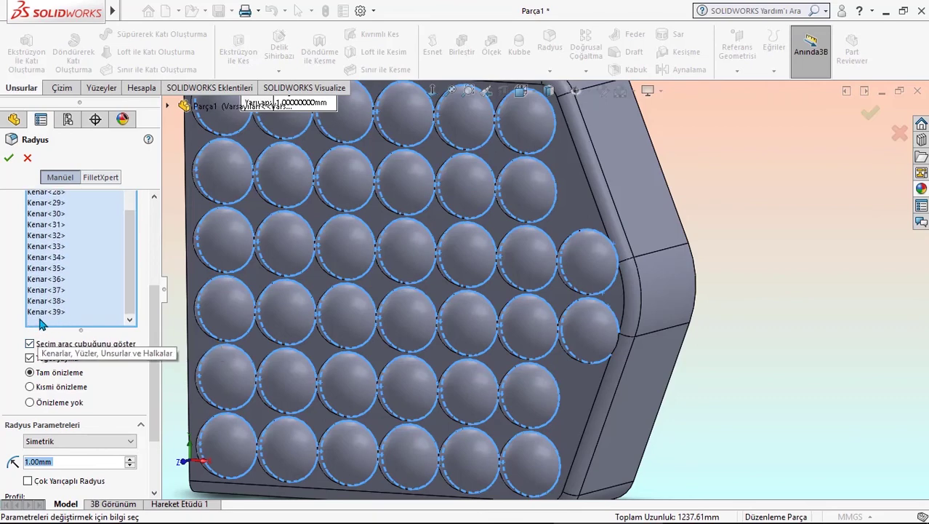
pyautogui.click(45, 301)
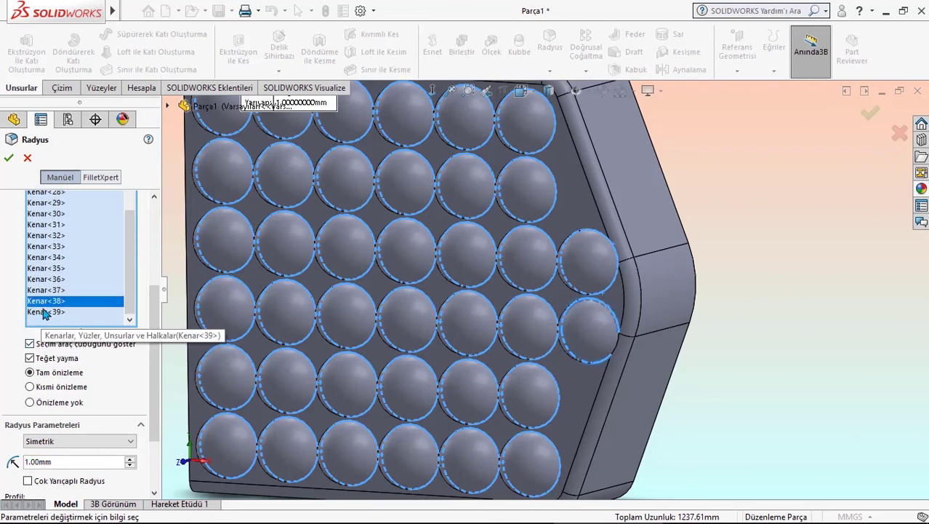
pyautogui.keyDown('ctrl'); pyautogui.click(43, 312); pyautogui.keyUp('ctrl')
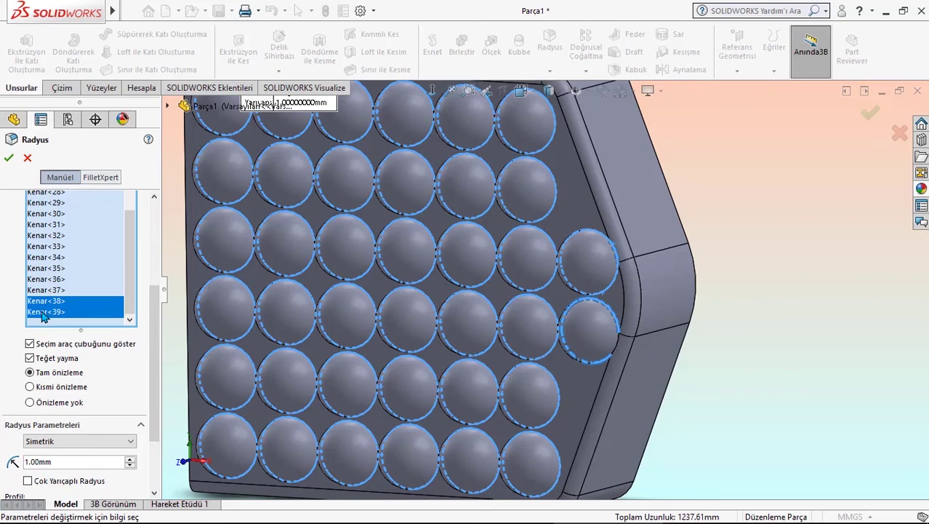
pyautogui.press('Delete')
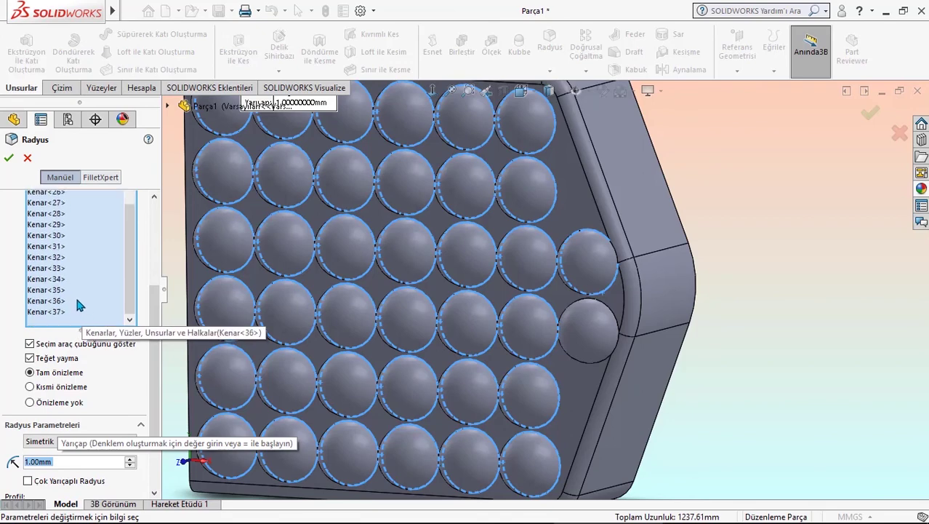
pyautogui.click(61, 313)
pyautogui.press('Delete')
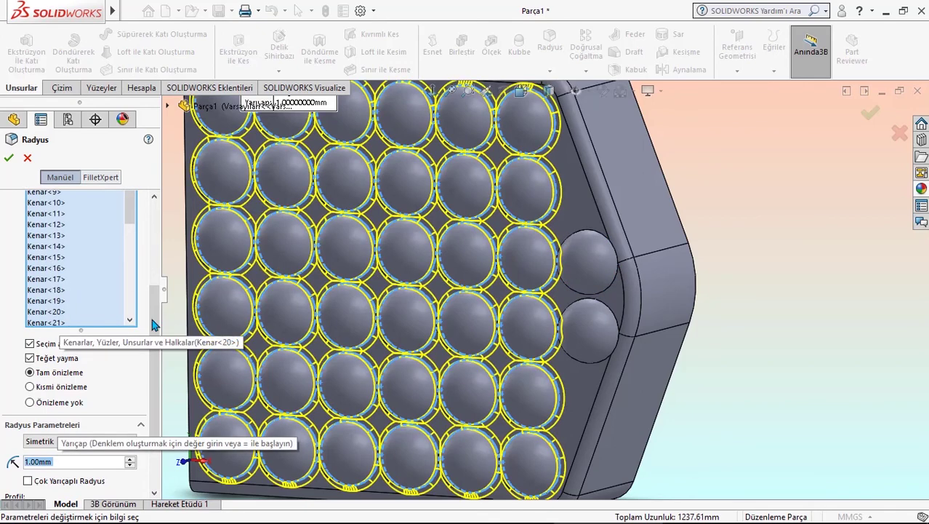
# Step: Preview a 2 mm radius, revert to 1 mm, and apply the fillet
pyautogui.scroll(3, 407, 355)
pyautogui.moveTo(411, 356); pyautogui.dragTo(349, 360, button='middle')
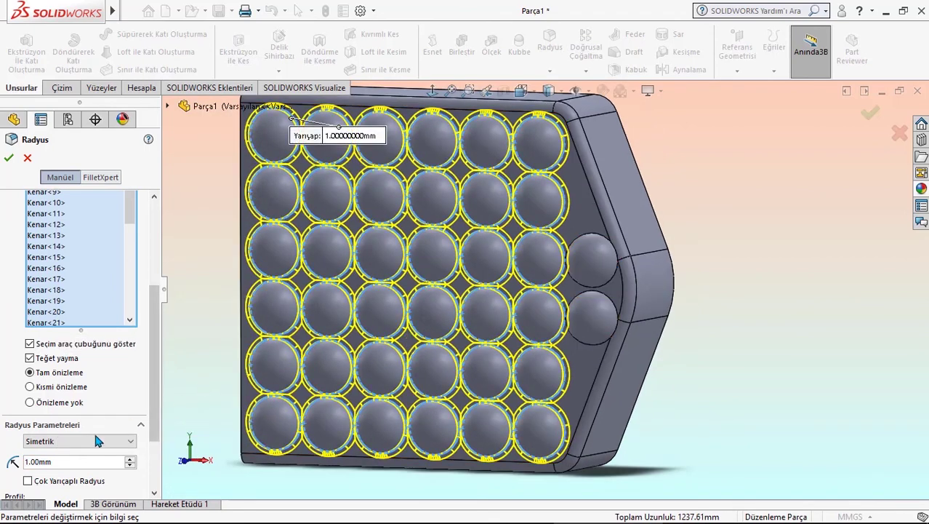
pyautogui.moveTo(61, 461); pyautogui.dragTo(4, 458)
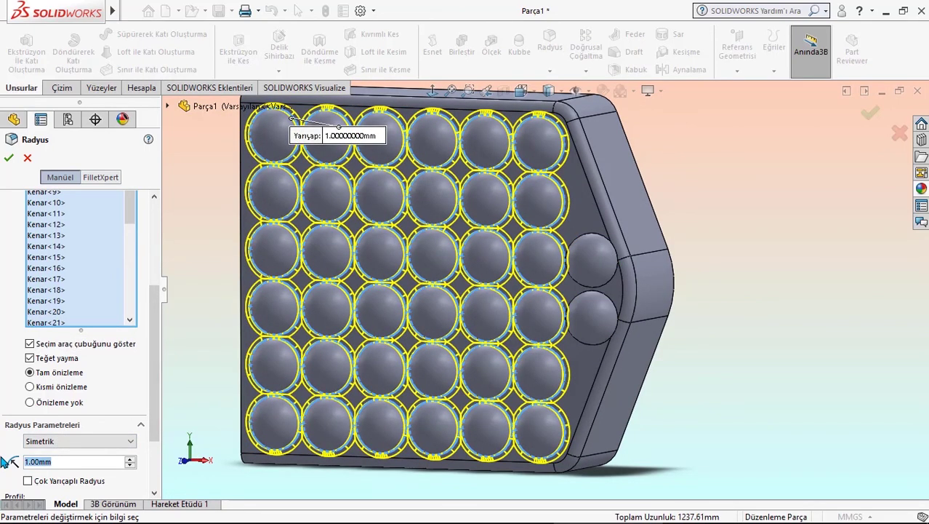
pyautogui.write('2')
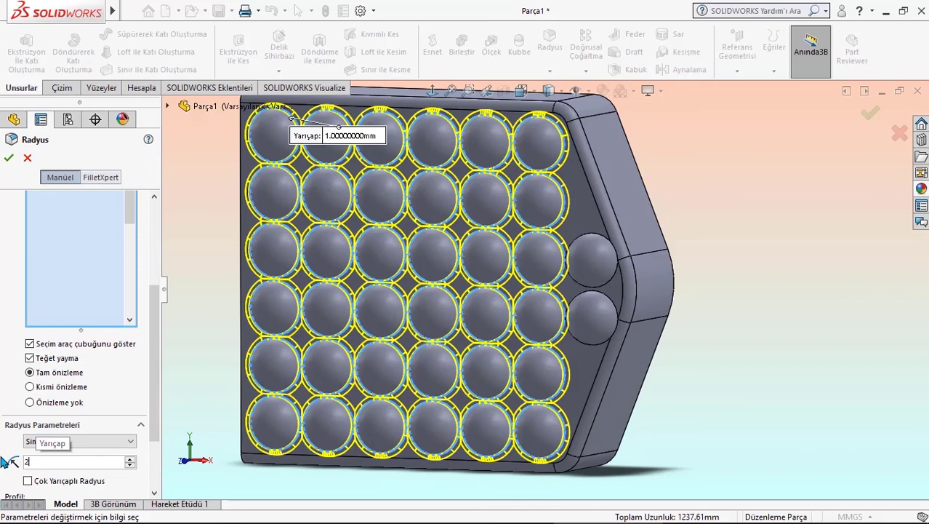
pyautogui.press('Return')
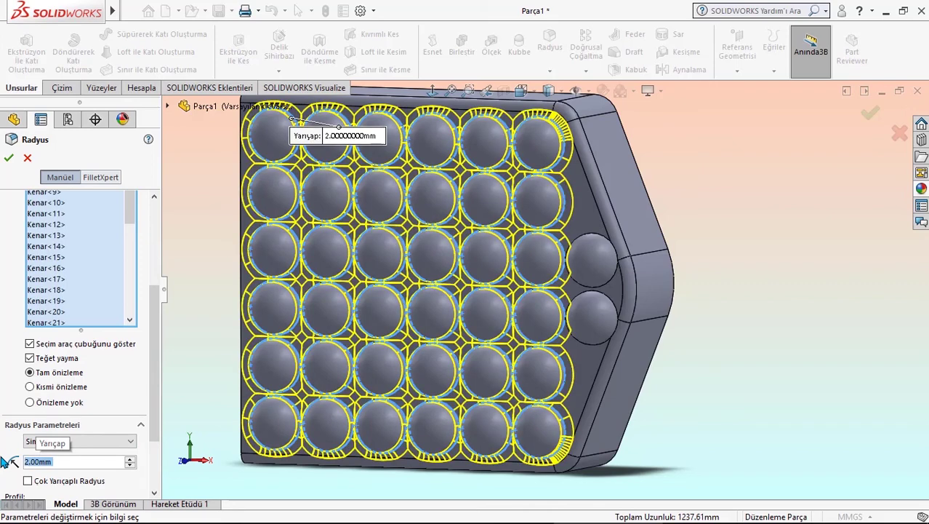
pyautogui.write('1')
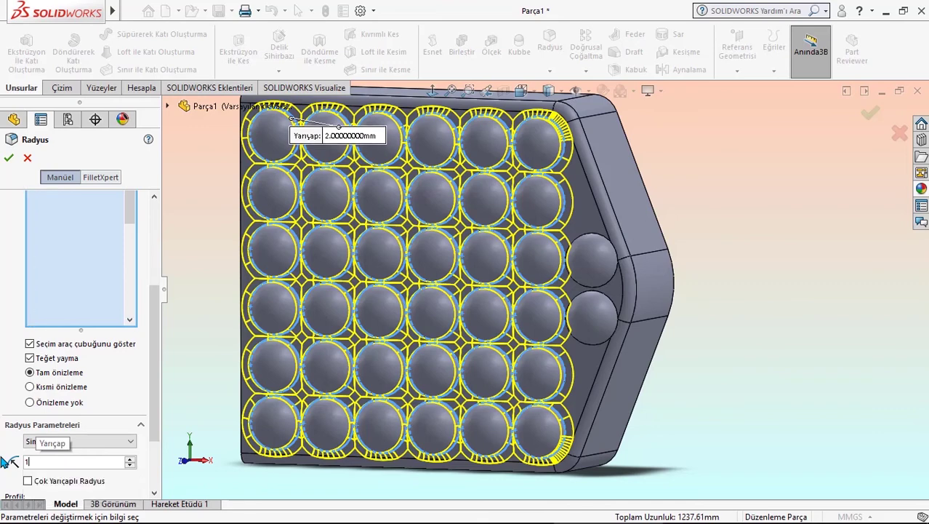
pyautogui.press('Return')
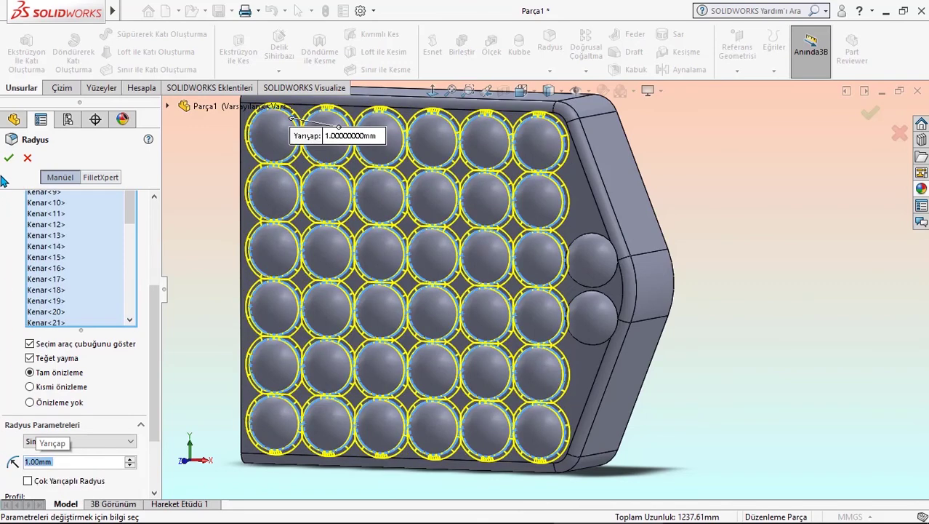
pyautogui.click(9, 158)
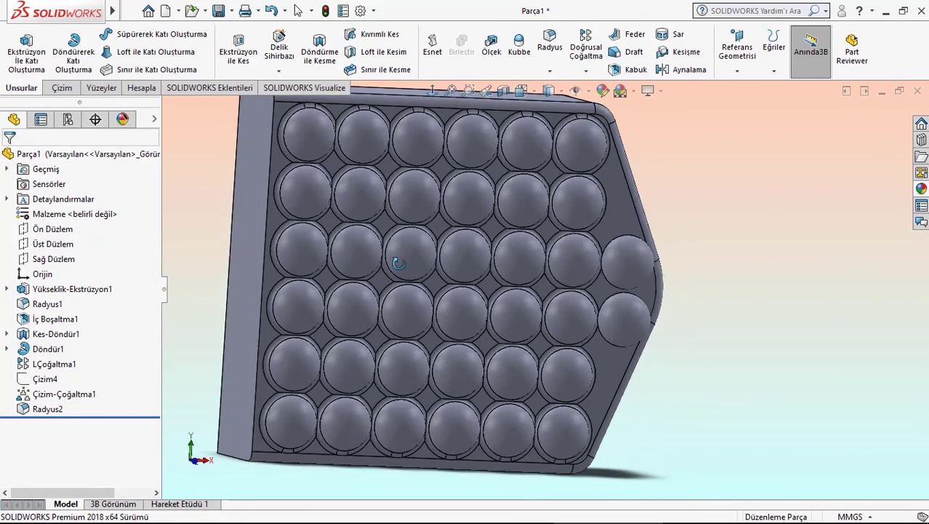
pyautogui.moveTo(344, 270); pyautogui.dragTo(570, 235, button='middle')
pyautogui.click(544, 54)
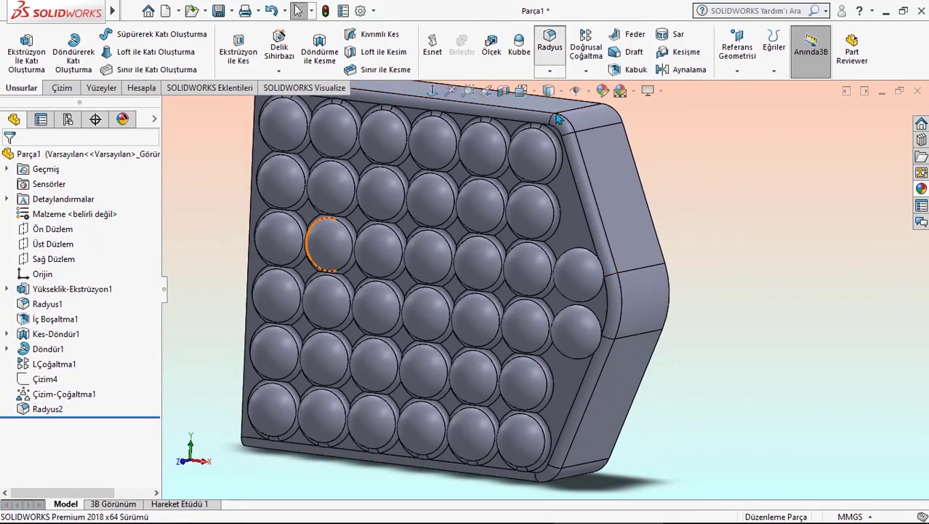
pyautogui.scroll(-3, 609, 314)
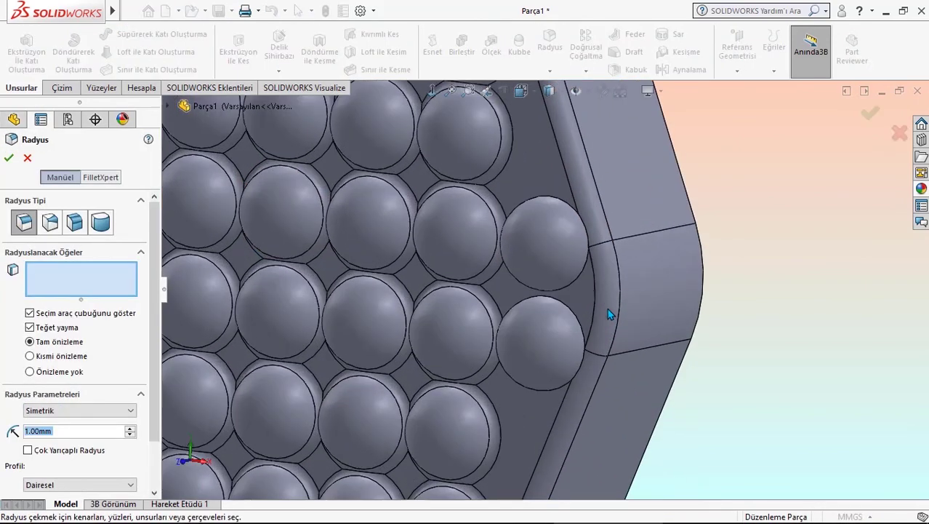
pyautogui.click(581, 276)
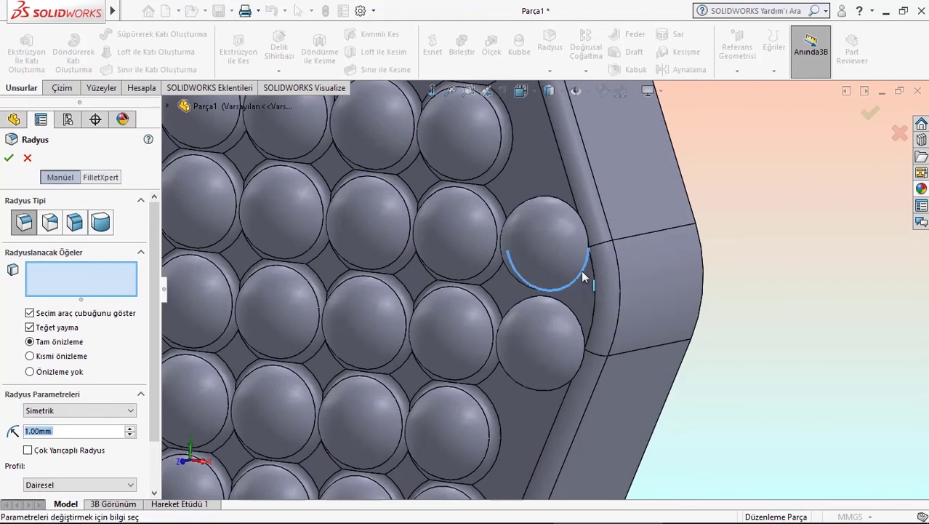
pyautogui.click(589, 233)
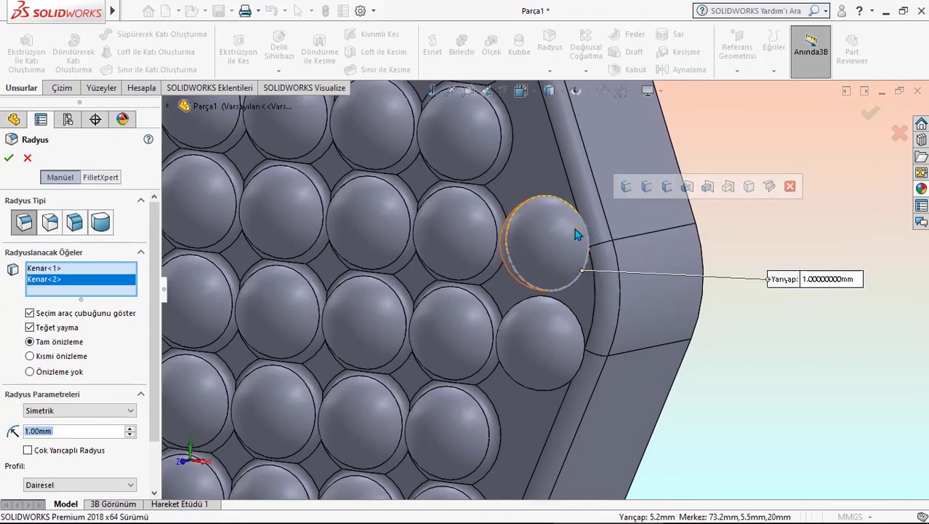
pyautogui.write('0.5')
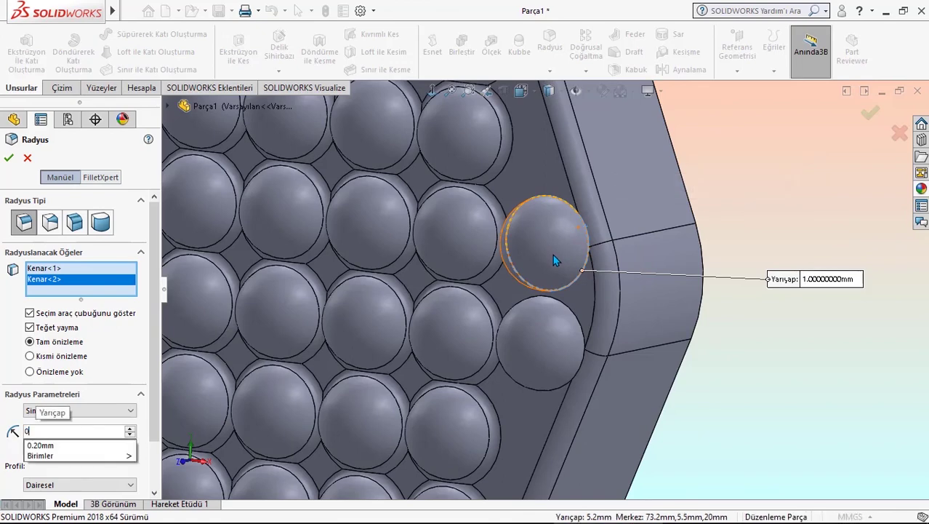
pyautogui.press('Return')
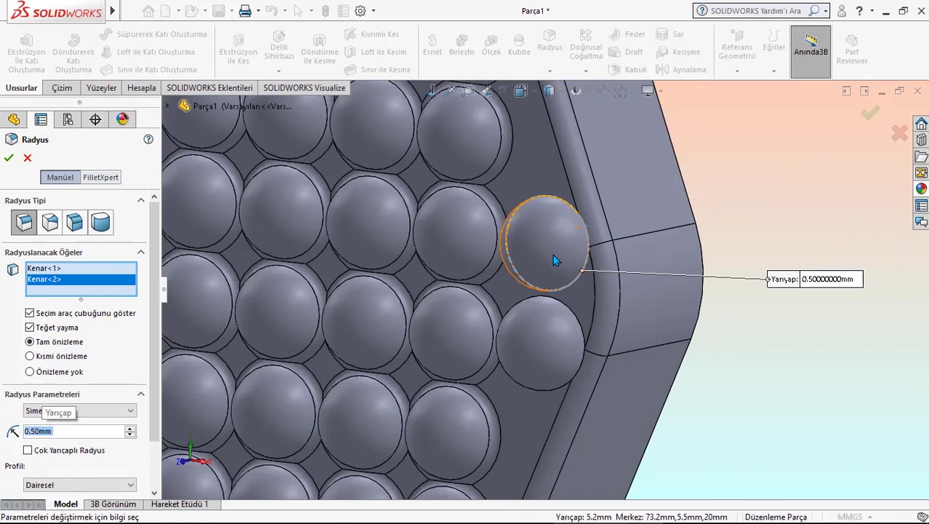
pyautogui.moveTo(514, 272)
pyautogui.mouseDown(button='middle')
pyautogui.moveTo(593, 216)
pyautogui.moveTo(437, 232)
pyautogui.mouseUp(button='middle')
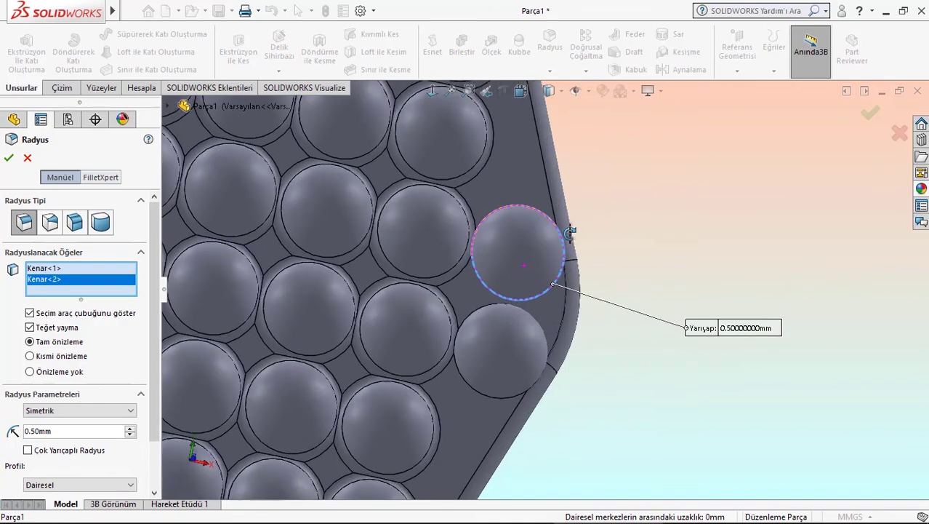
pyautogui.click(28, 158)
pyautogui.press('f')
pyautogui.moveTo(381, 232)
pyautogui.mouseDown(button='middle')
pyautogui.moveTo(288, 207)
pyautogui.moveTo(252, 237)
pyautogui.moveTo(184, 195)
pyautogui.mouseUp(button='middle')
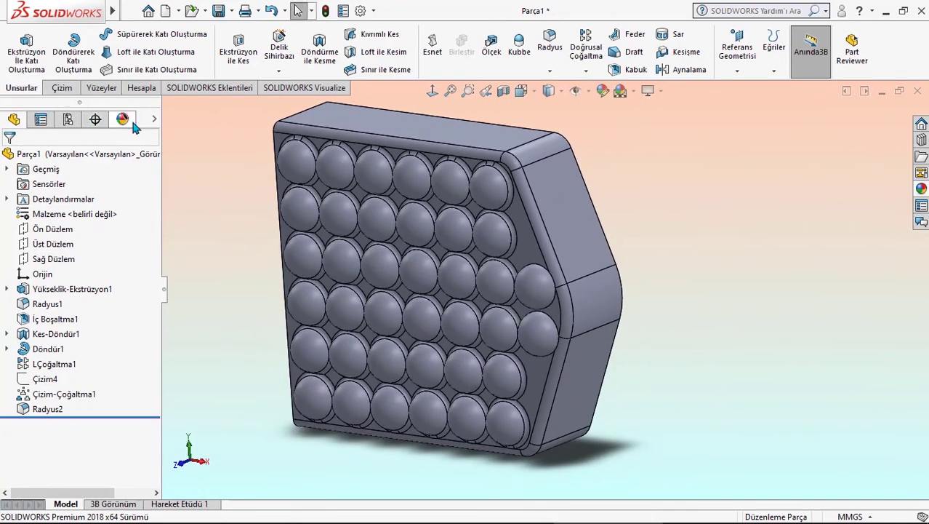
# Step: Apply the Glass > clear glass appearance to the housing
pyautogui.click(604, 88)
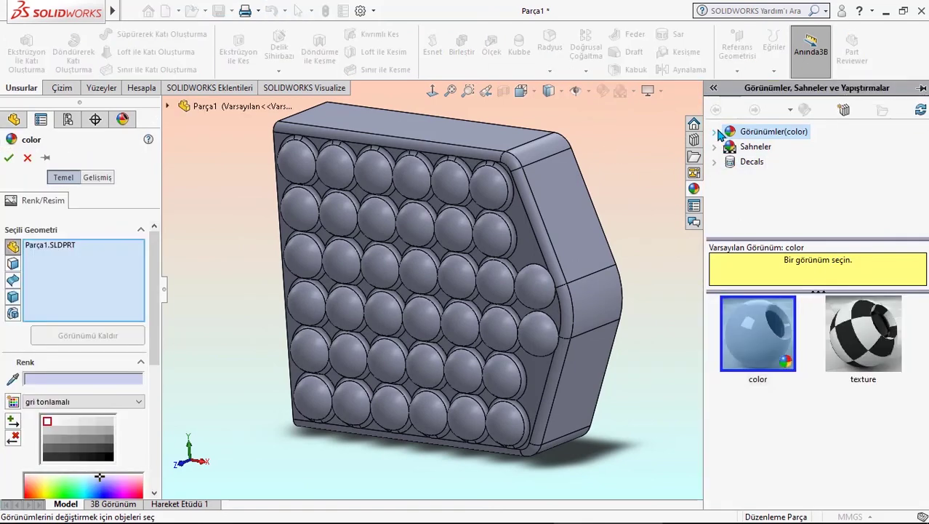
pyautogui.click(717, 133)
pyautogui.click(749, 208)
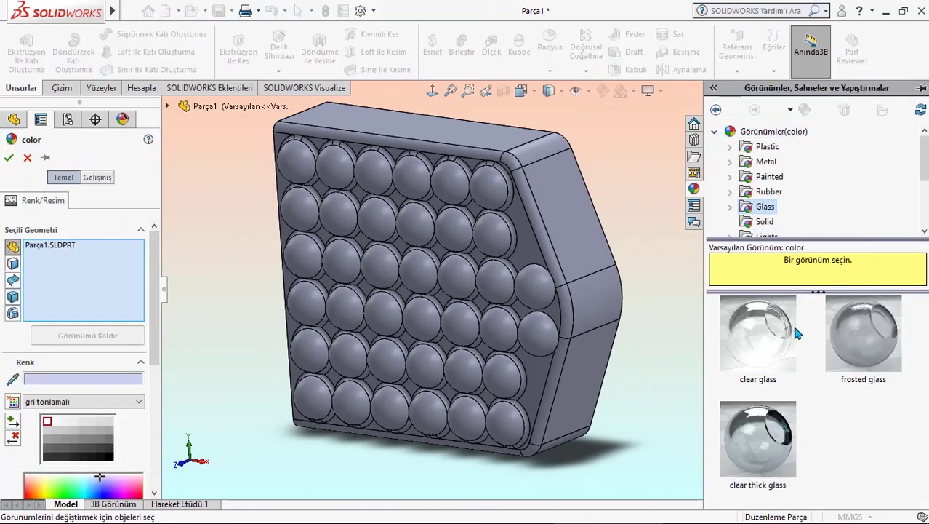
pyautogui.click(785, 325)
# Step: Set illumination to specular 0.40, spread 0.2997, transparency 0.40, and accept the appearance
pyautogui.click(98, 179)
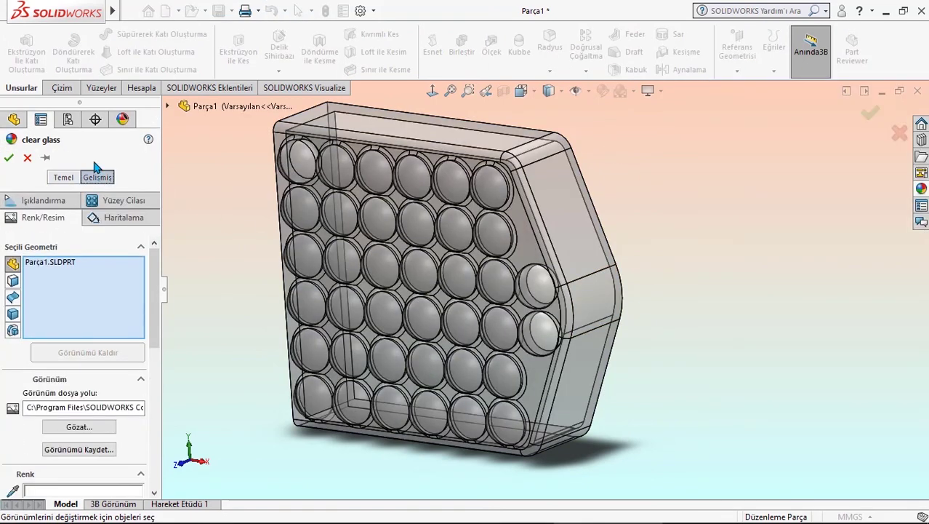
pyautogui.click(18, 202)
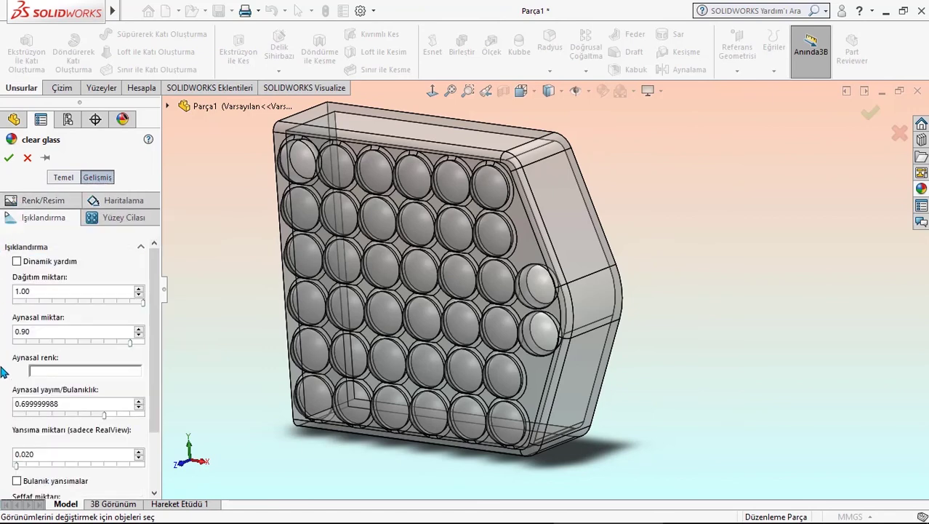
pyautogui.scroll(-3, 4, 458)
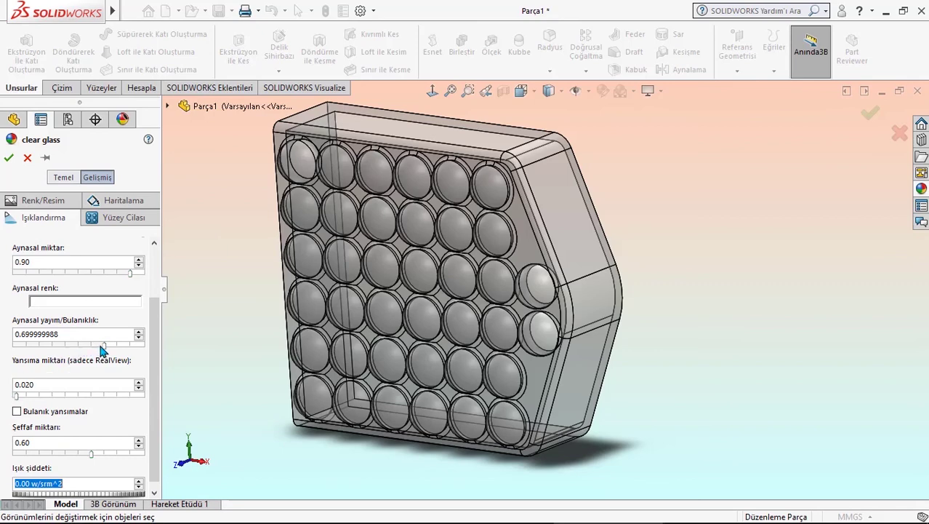
pyautogui.click(52, 346)
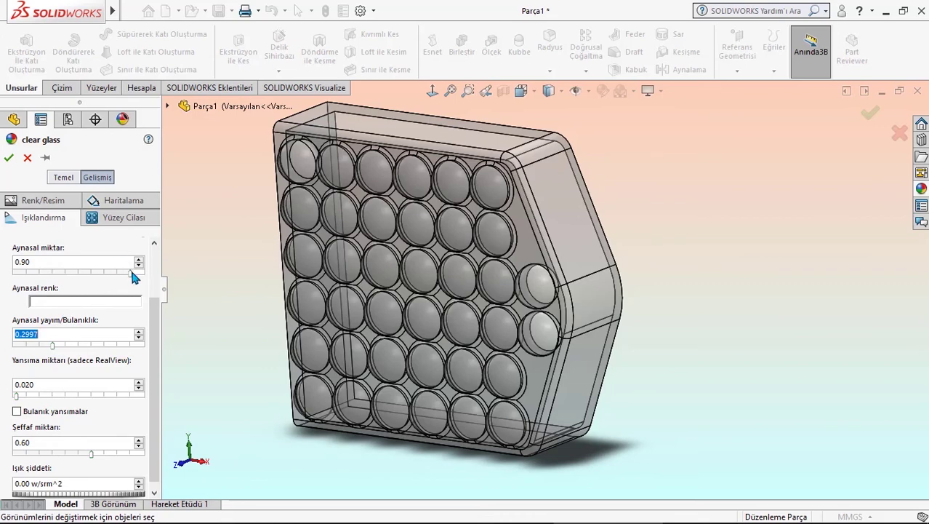
pyautogui.moveTo(130, 270); pyautogui.dragTo(77, 273)
pyautogui.moveTo(41, 276); pyautogui.dragTo(68, 277)
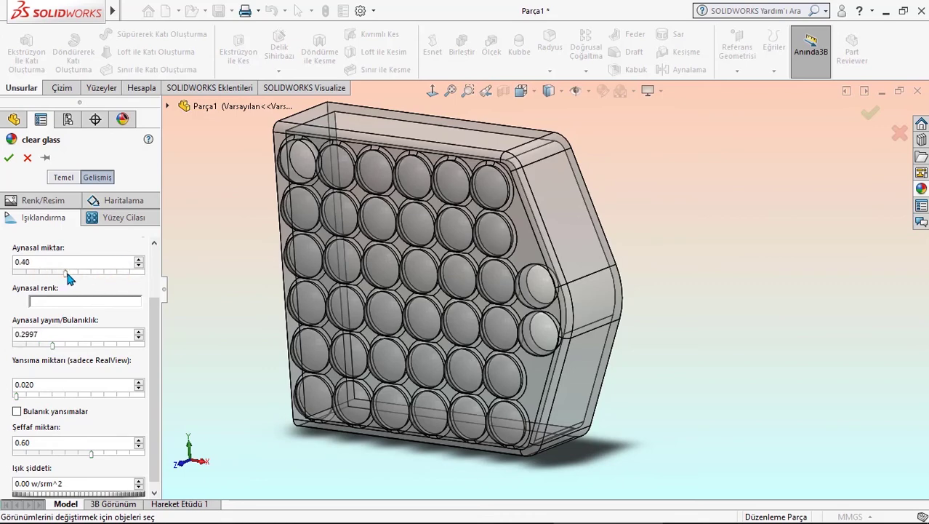
pyautogui.click(66, 275)
pyautogui.moveTo(90, 454); pyautogui.dragTo(63, 454)
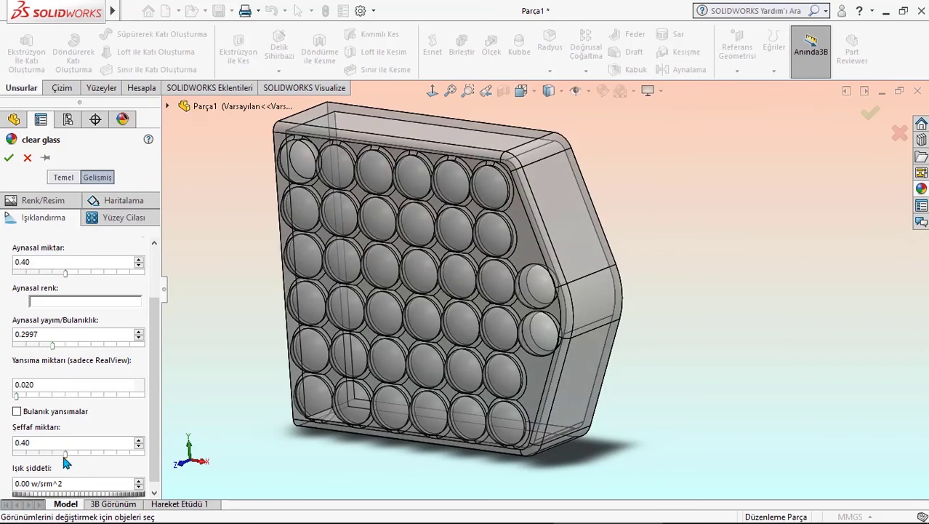
pyautogui.scroll(-1, 3, 459)
pyautogui.scroll(3, 3, 462)
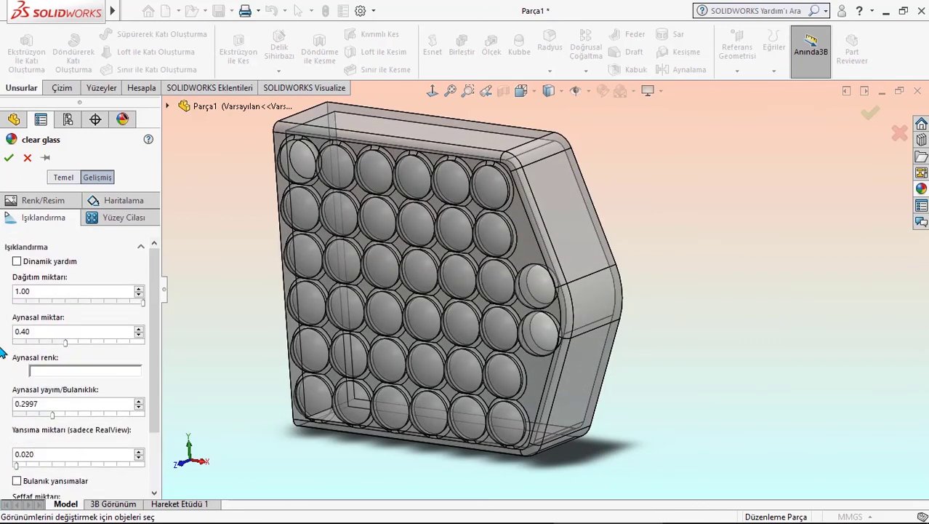
pyautogui.click(8, 158)
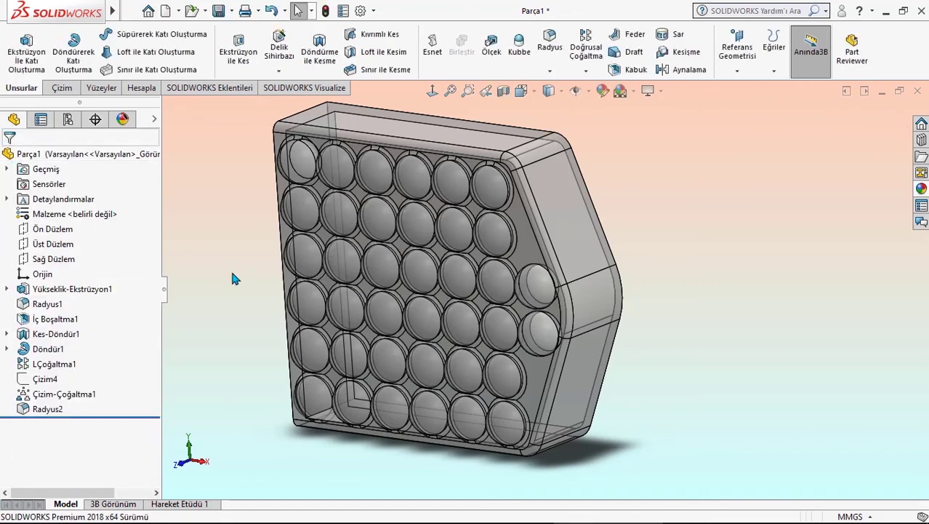
# Step: Save the part under the new name '09 stop lamb cam1'
pyautogui.click(217, 11)
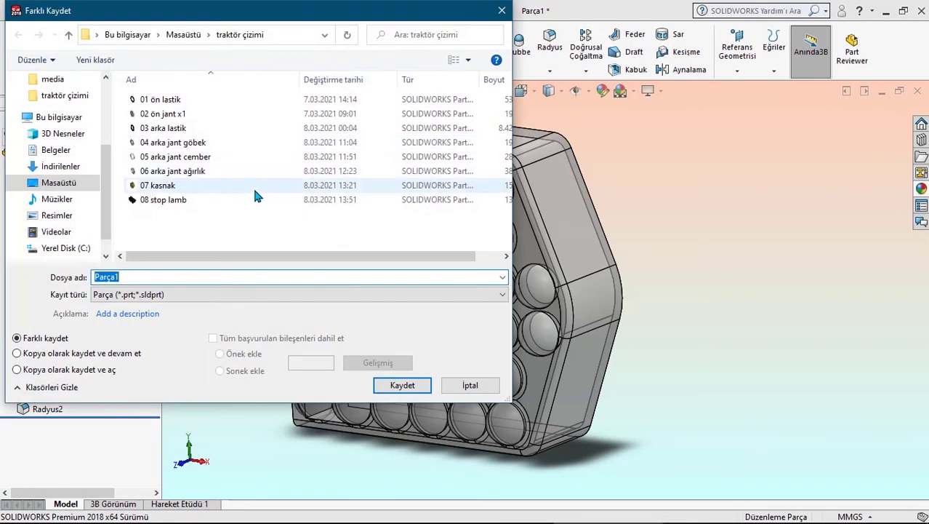
pyautogui.write('09 stop la')
pyautogui.write('mb')
pyautogui.write(' cam')
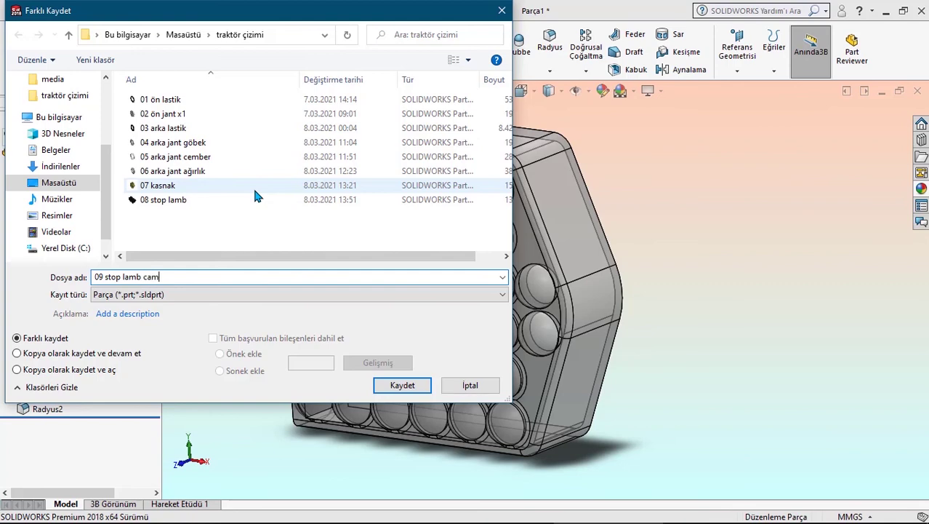
pyautogui.press('Return')
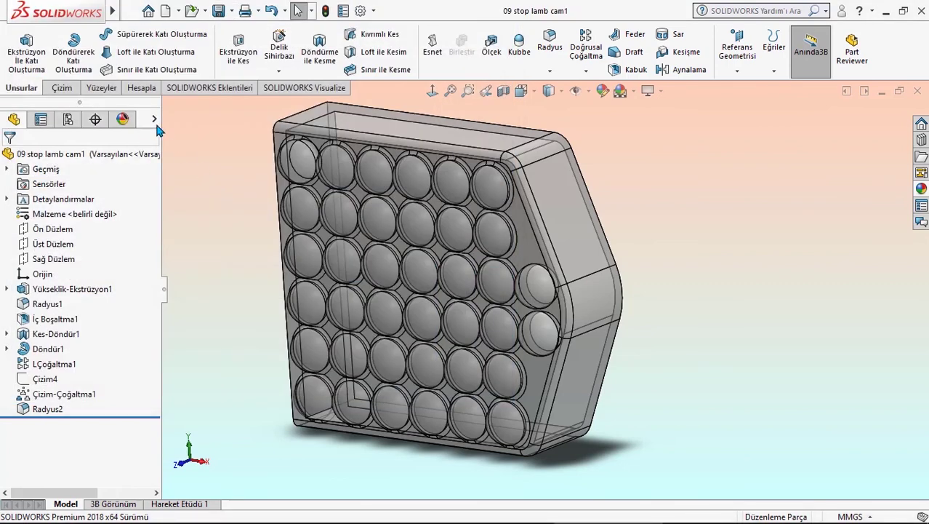
# Step: Edit the clear glass appearance and tint it an olive yellow
pyautogui.click(122, 119)
pyautogui.rightClick(48, 208)
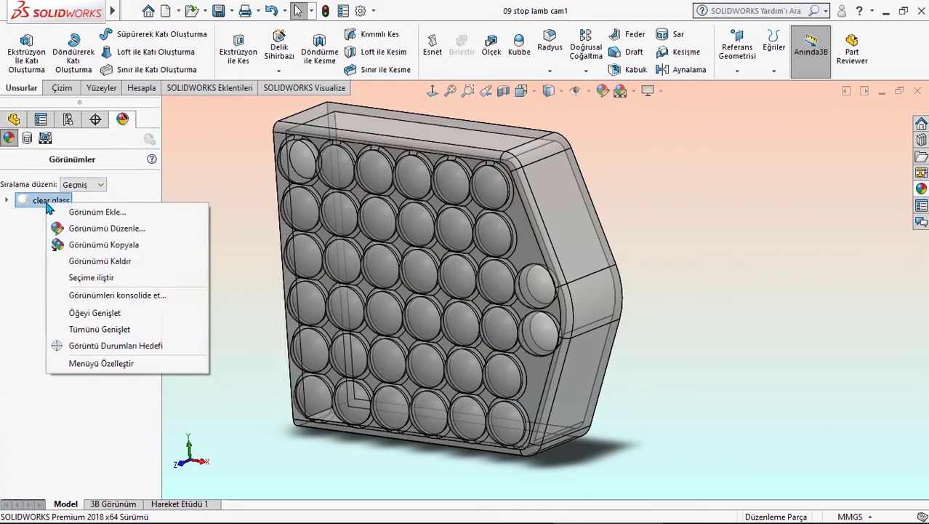
pyautogui.click(60, 222)
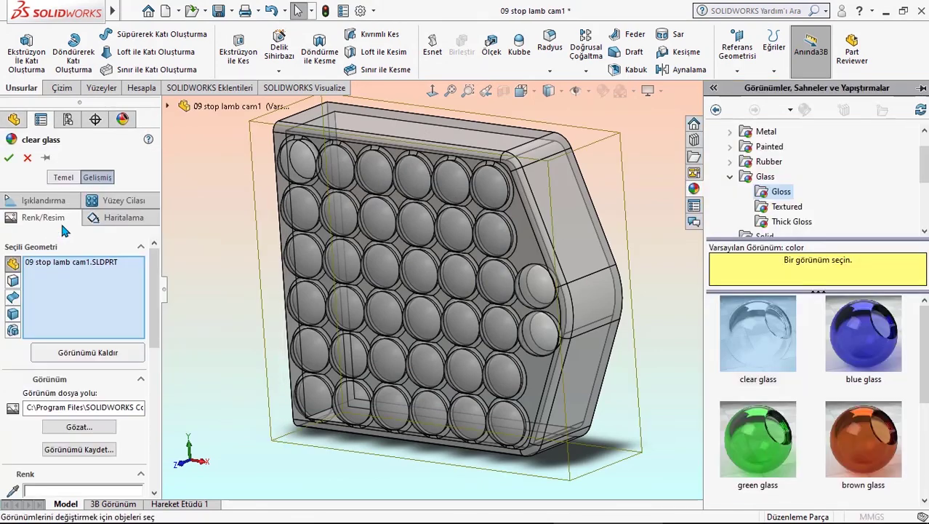
pyautogui.scroll(-3, 6, 342)
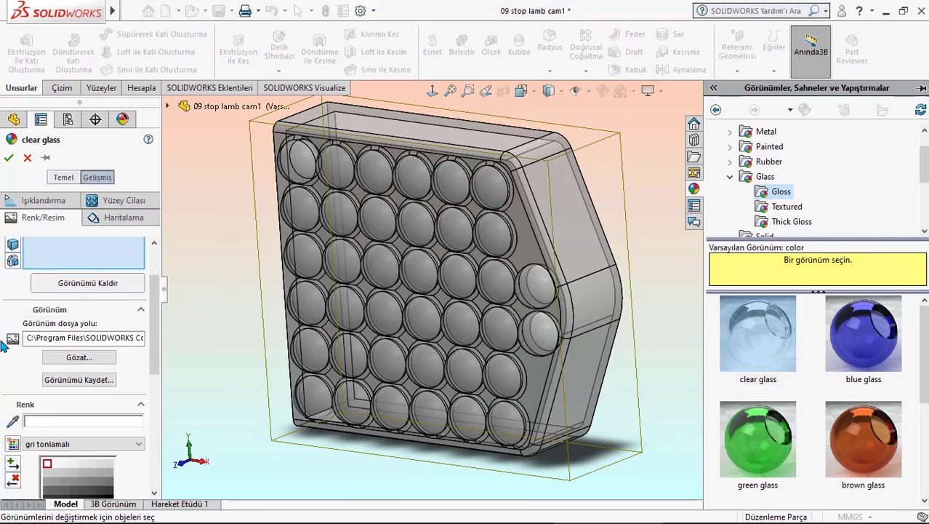
pyautogui.click(38, 419)
pyautogui.click(433, 342)
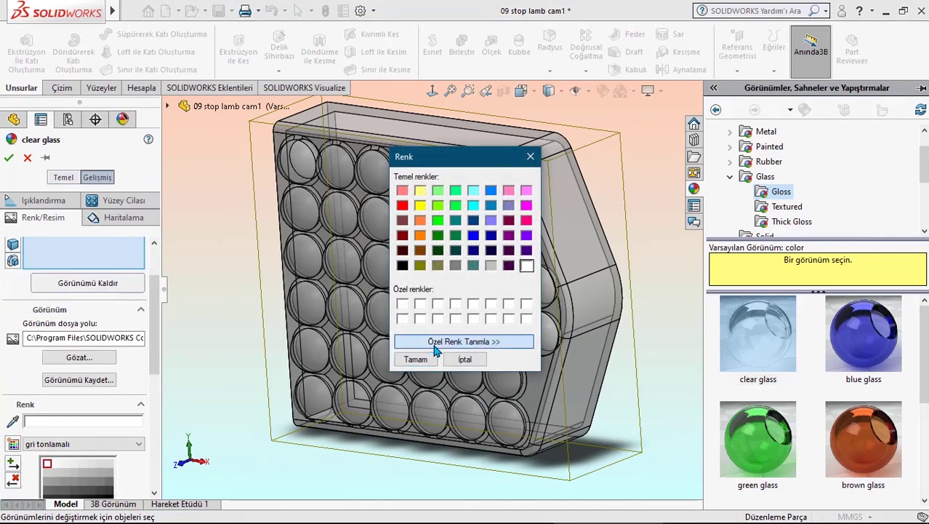
pyautogui.click(421, 192)
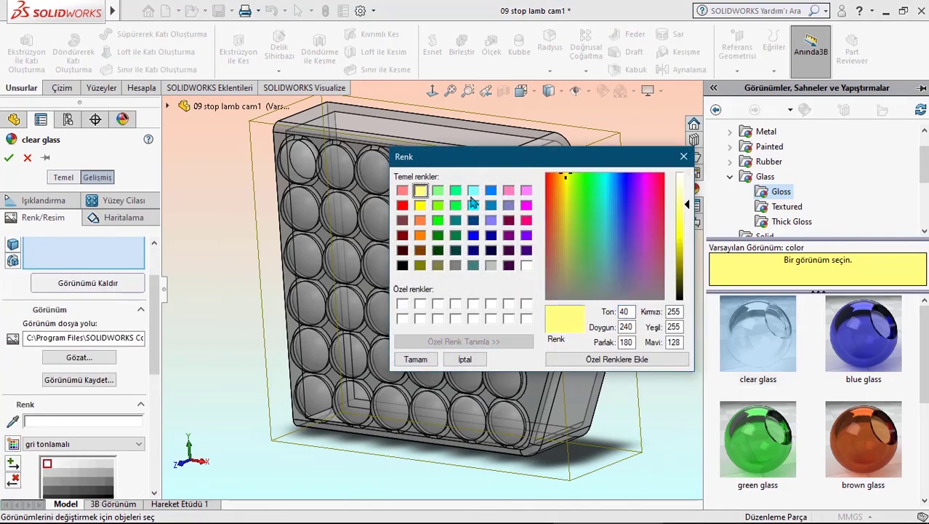
pyautogui.moveTo(687, 206); pyautogui.dragTo(690, 261)
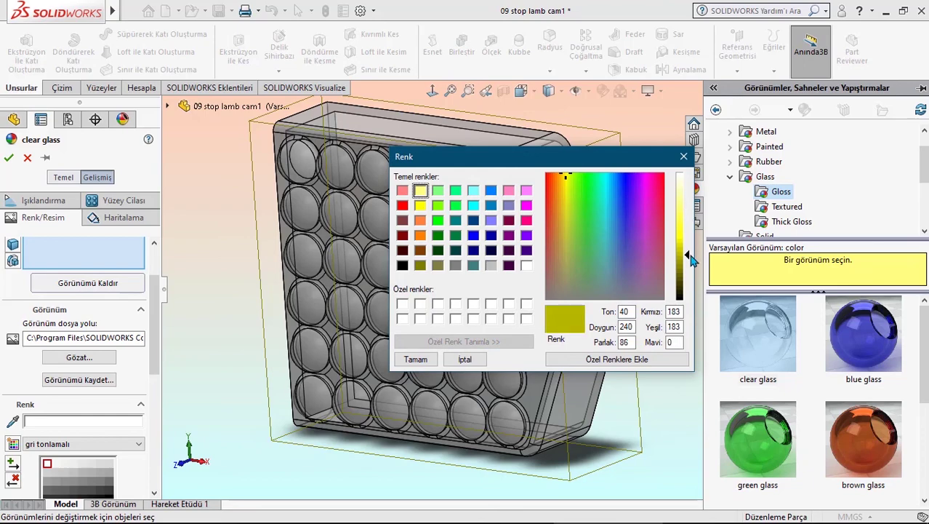
pyautogui.click(413, 359)
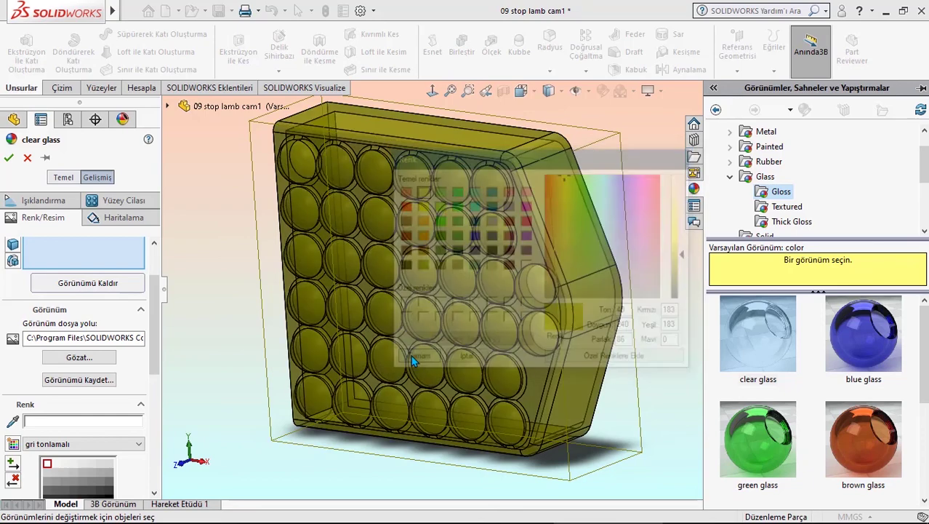
pyautogui.moveTo(350, 289); pyautogui.dragTo(371, 302, button='middle')
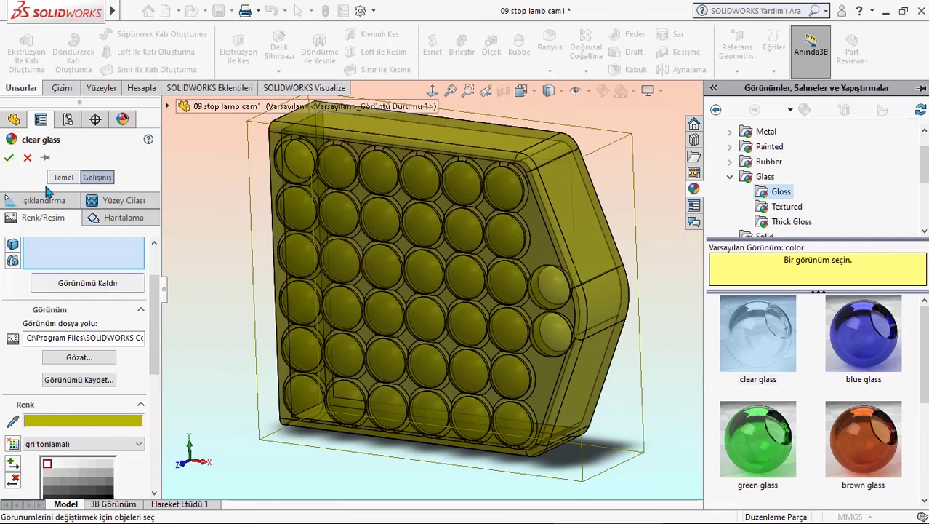
# Step: Brighten the glass tint to vivid yellow (RGB 255, 255, 66) and accept the appearance
pyautogui.click(114, 421)
pyautogui.click(507, 335)
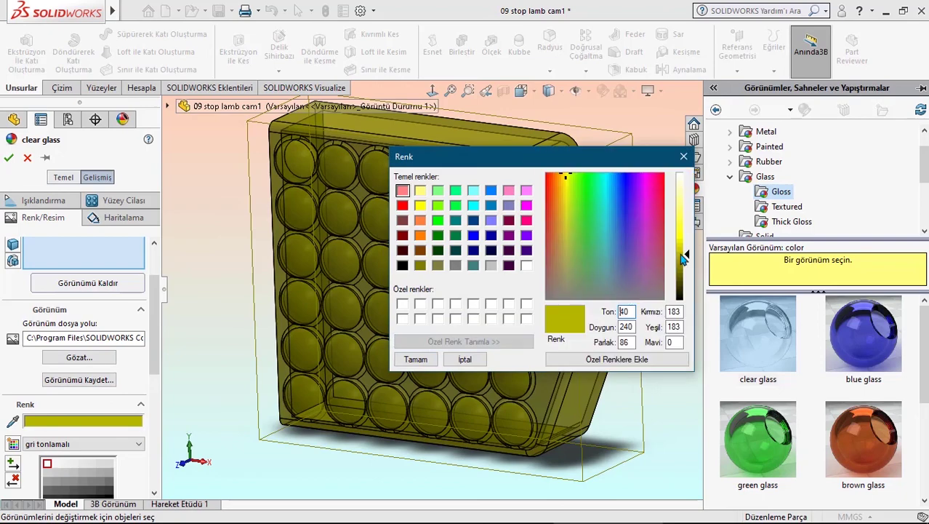
pyautogui.moveTo(686, 259); pyautogui.dragTo(688, 227)
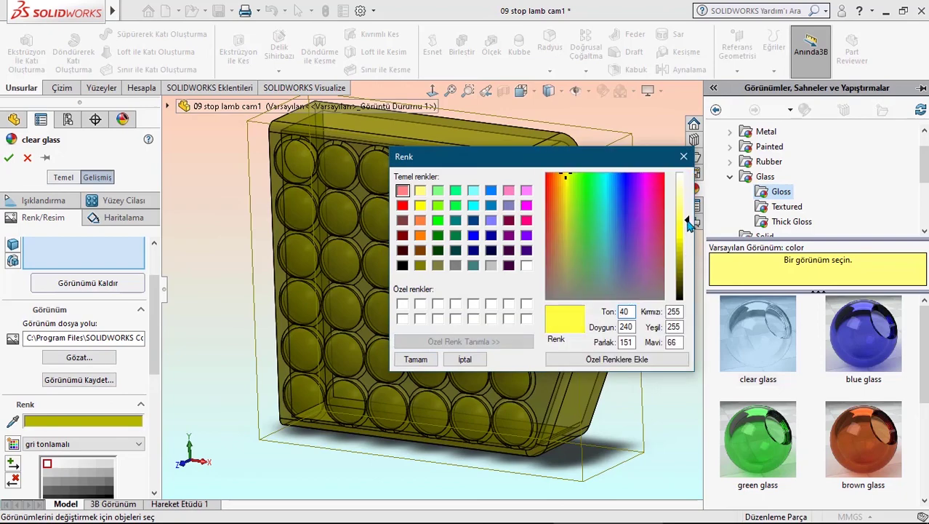
pyautogui.click(416, 359)
pyautogui.click(7, 158)
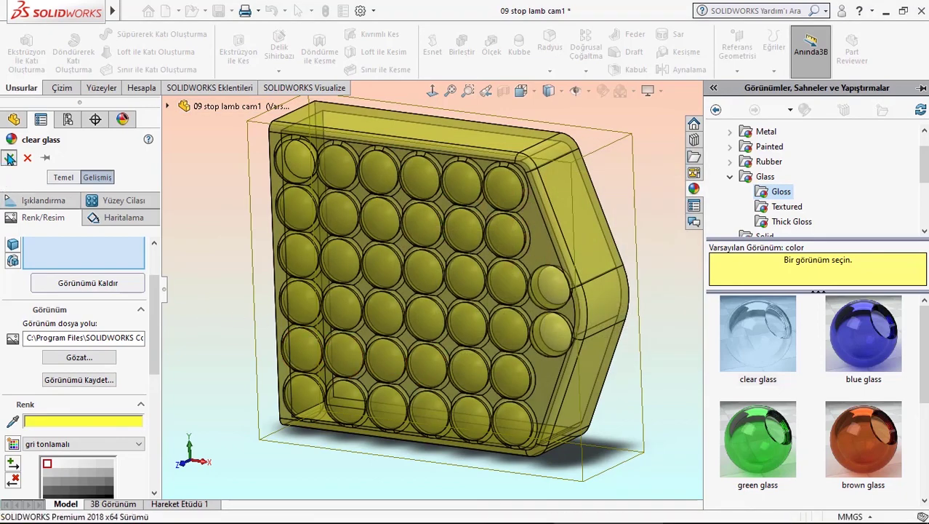
pyautogui.click(17, 122)
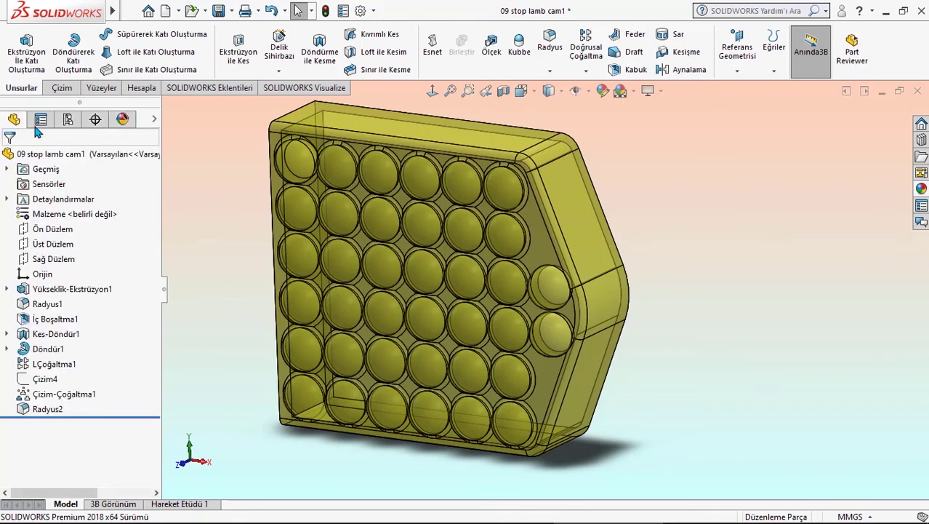
pyautogui.click(122, 120)
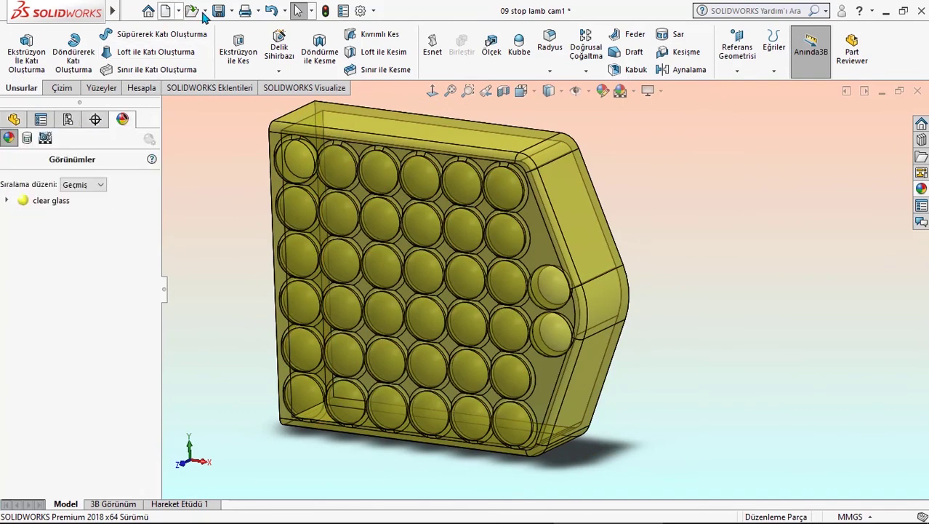
pyautogui.click(232, 11)
# Step: Save the yellow housing as a new file, '10 stop lamb cam2'
pyautogui.click(237, 46)
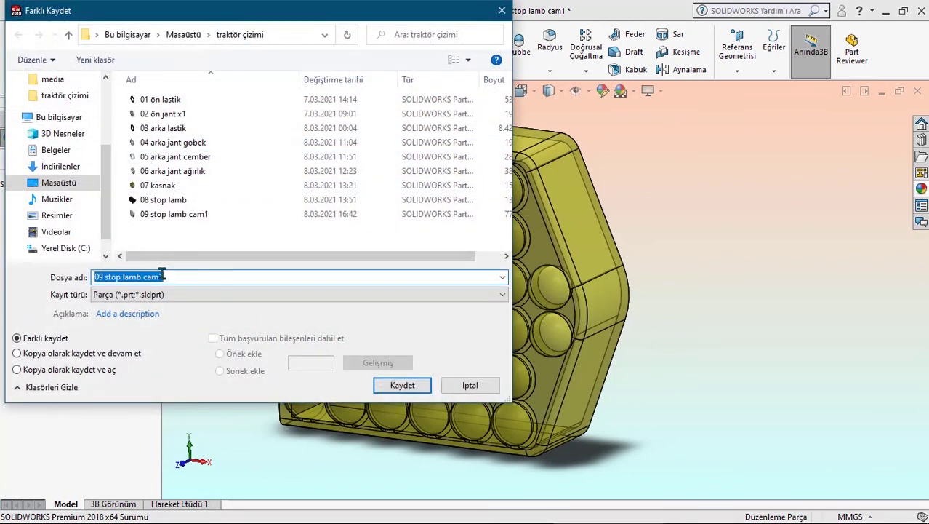
pyautogui.click(162, 275)
pyautogui.write('2')
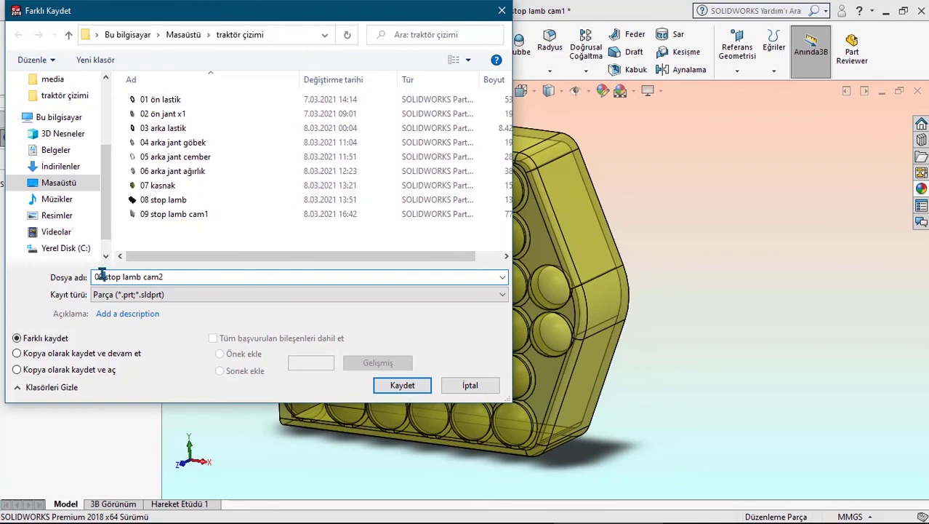
pyautogui.write('10')
pyautogui.click(400, 385)
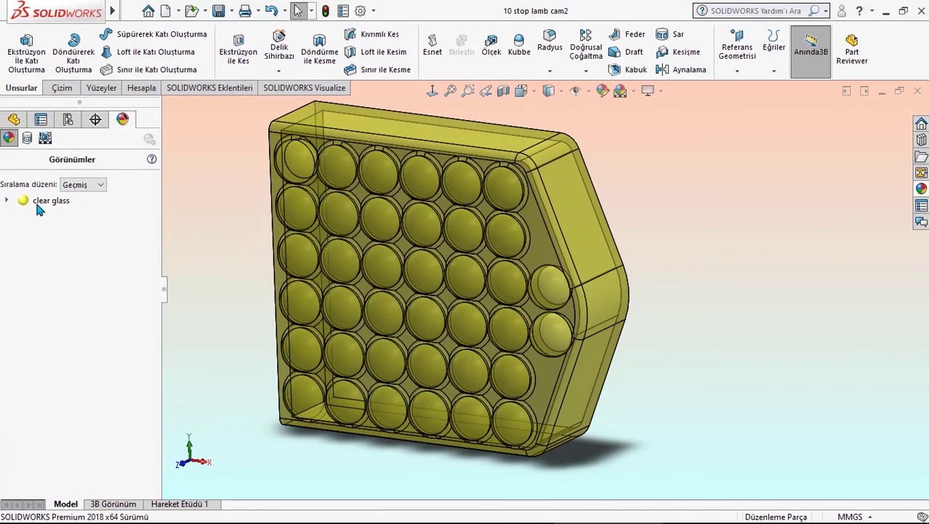
# Step: Retint the clear glass appearance to a lightened red (RGB 255, 89, 89) and accept it
pyautogui.rightClick(35, 202)
pyautogui.click(58, 226)
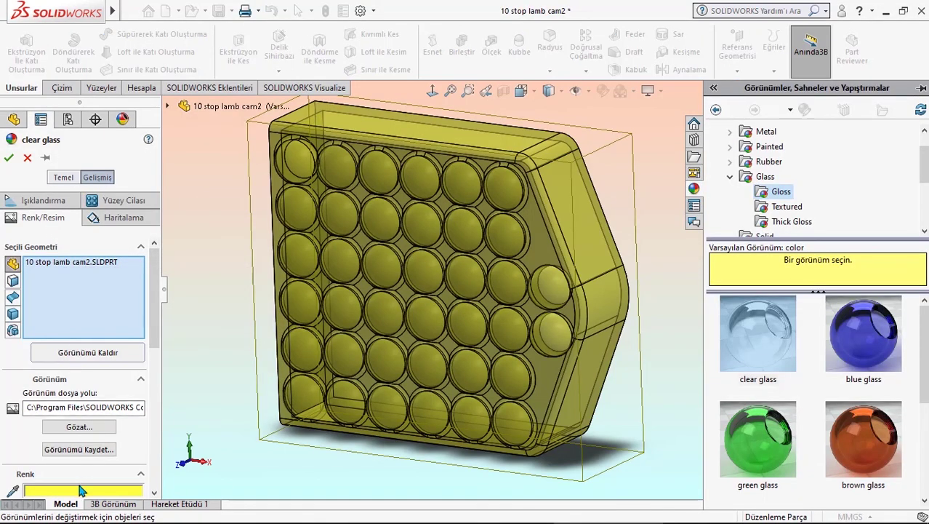
pyautogui.click(82, 491)
pyautogui.click(402, 206)
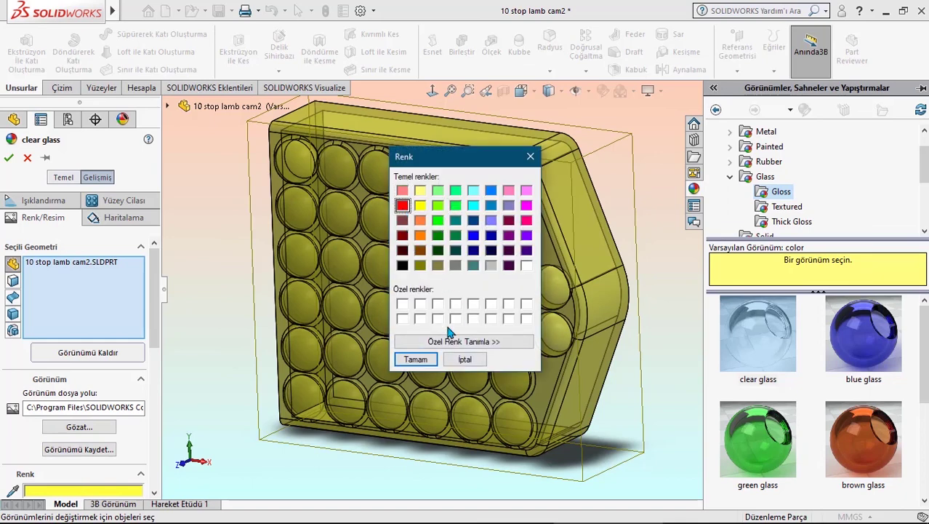
pyautogui.click(452, 341)
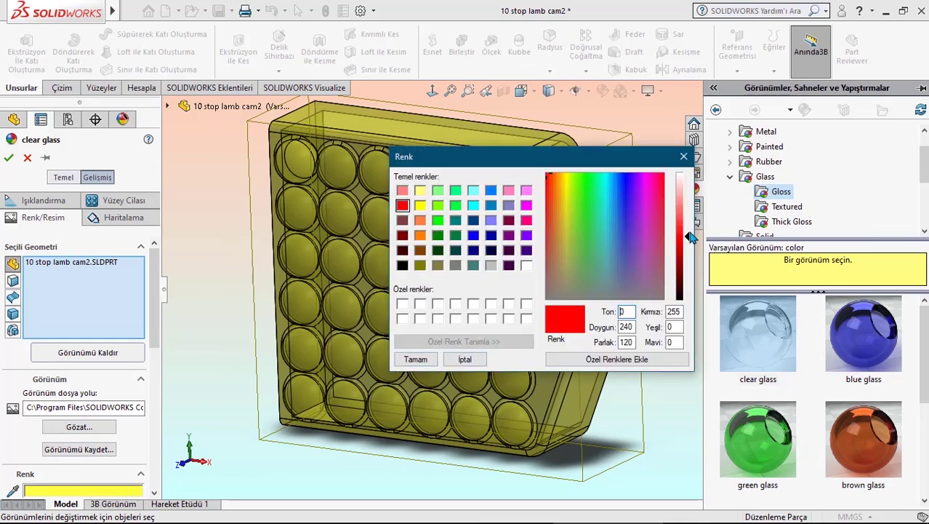
pyautogui.moveTo(687, 237)
pyautogui.mouseDown()
pyautogui.moveTo(689, 208)
pyautogui.moveTo(689, 231)
pyautogui.mouseUp()
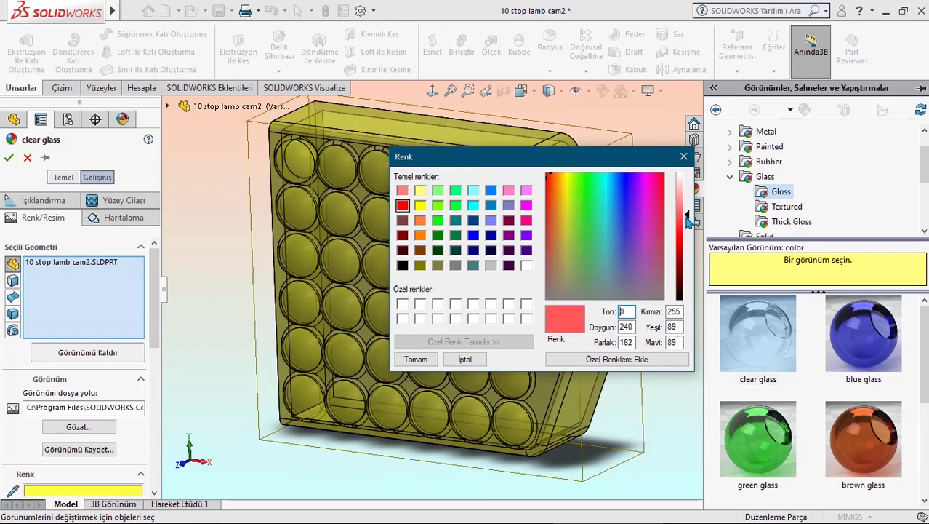
pyautogui.click(416, 358)
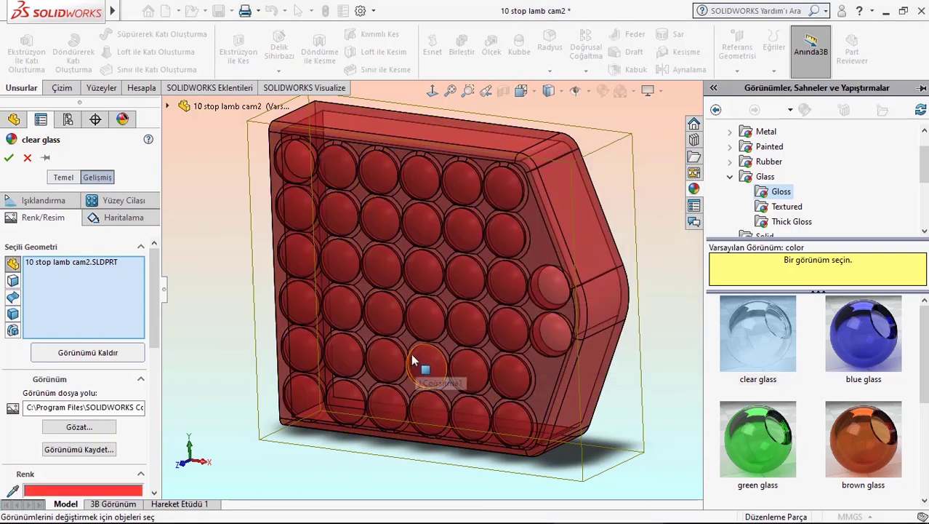
pyautogui.click(9, 159)
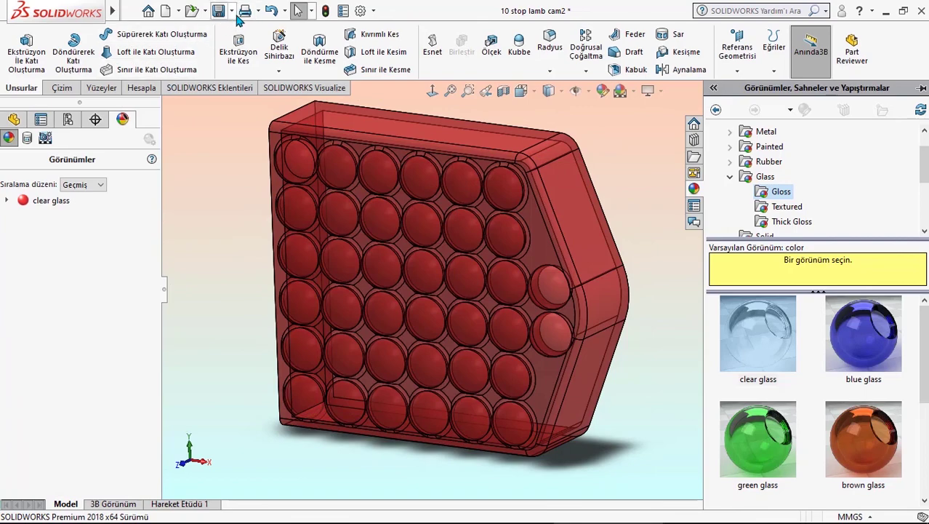
pyautogui.click(231, 10)
# Step: Save the red housing as '11 stop lamb cam3' and return to the feature tree
pyautogui.click(244, 45)
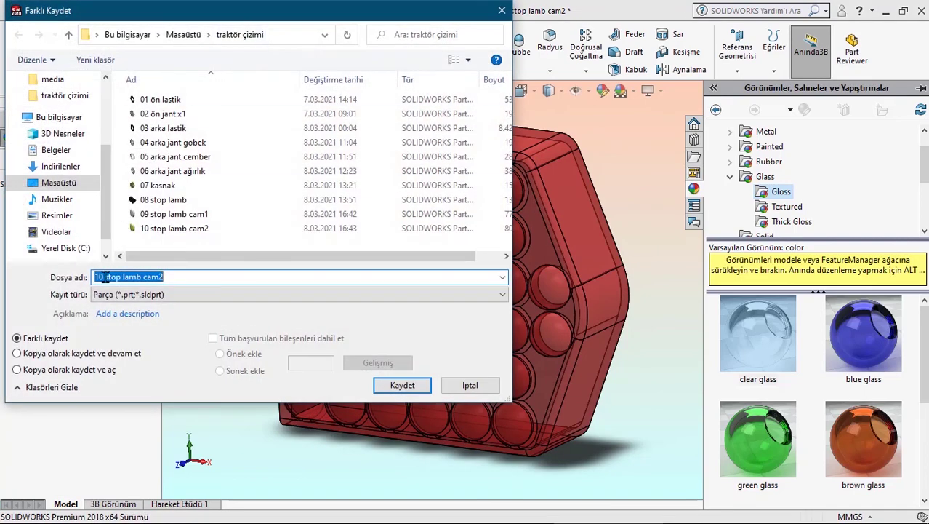
pyautogui.moveTo(105, 277); pyautogui.dragTo(71, 268)
pyautogui.write('11')
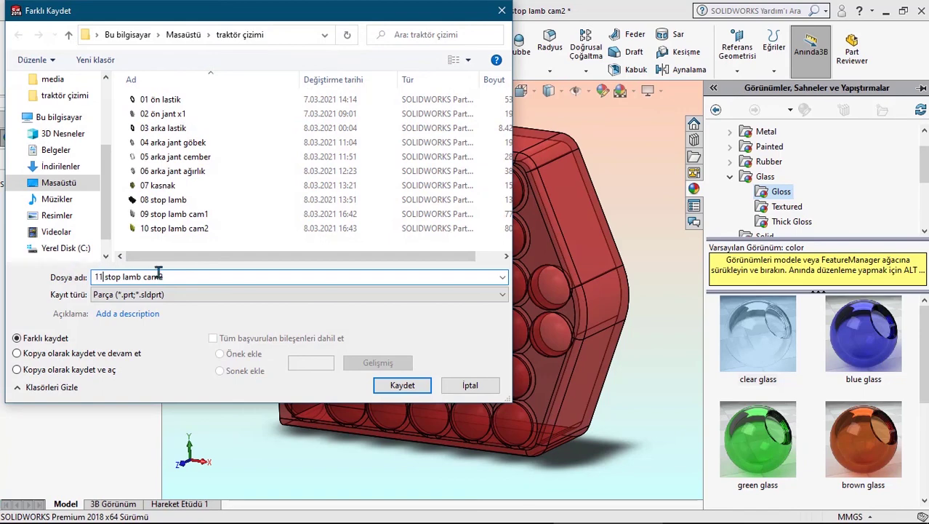
pyautogui.moveTo(159, 277); pyautogui.dragTo(177, 277)
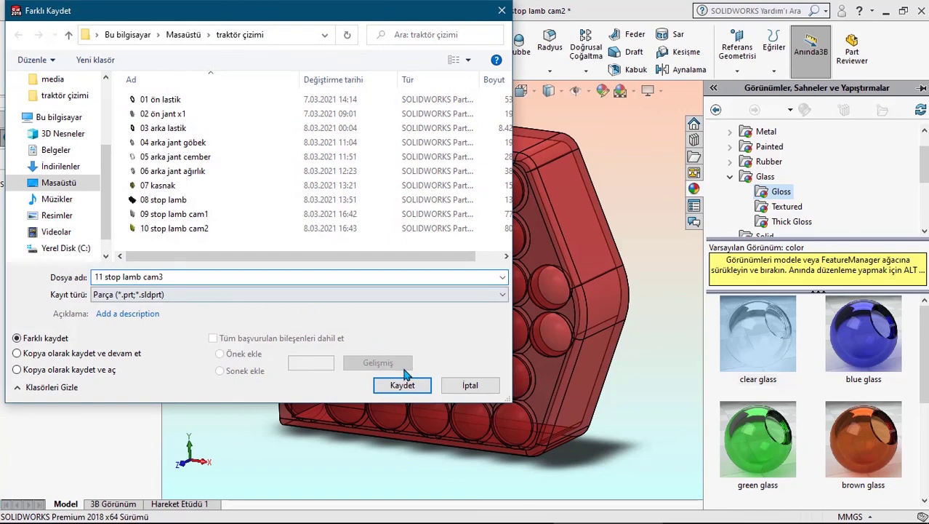
pyautogui.click(407, 385)
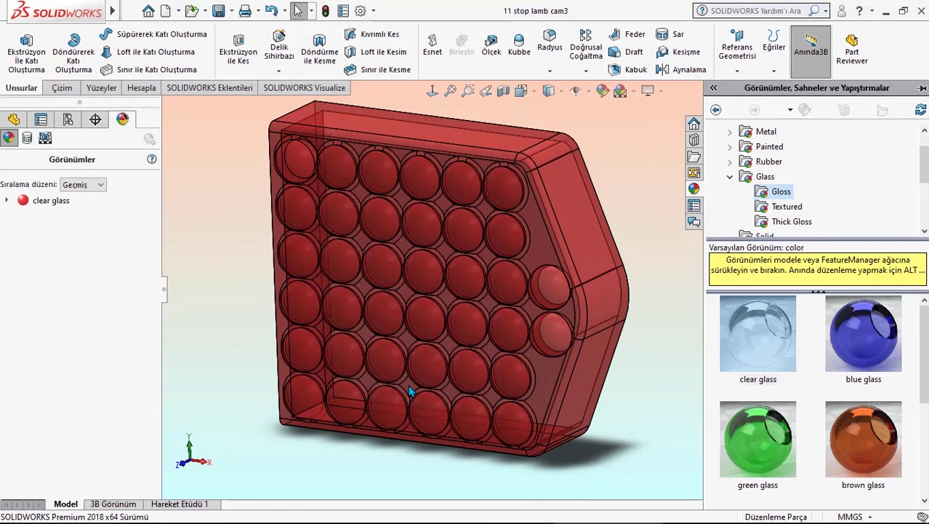
pyautogui.click(187, 167)
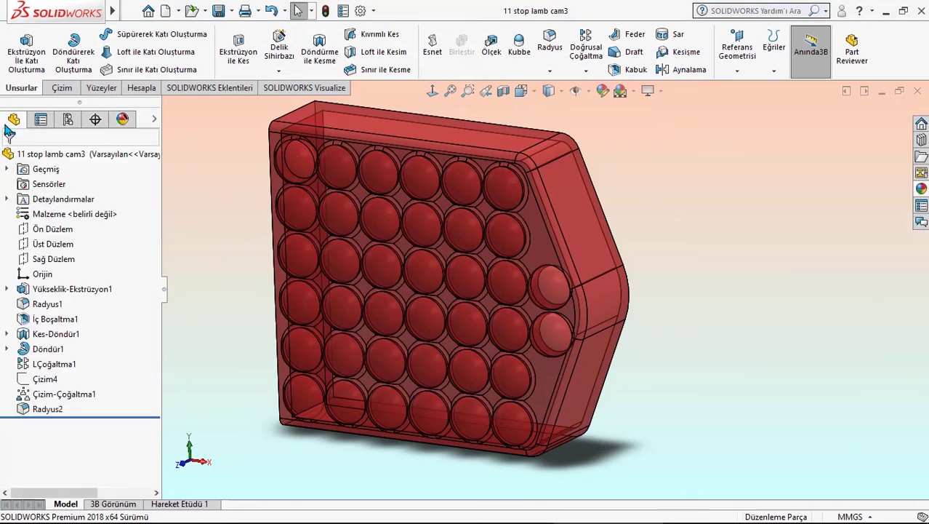